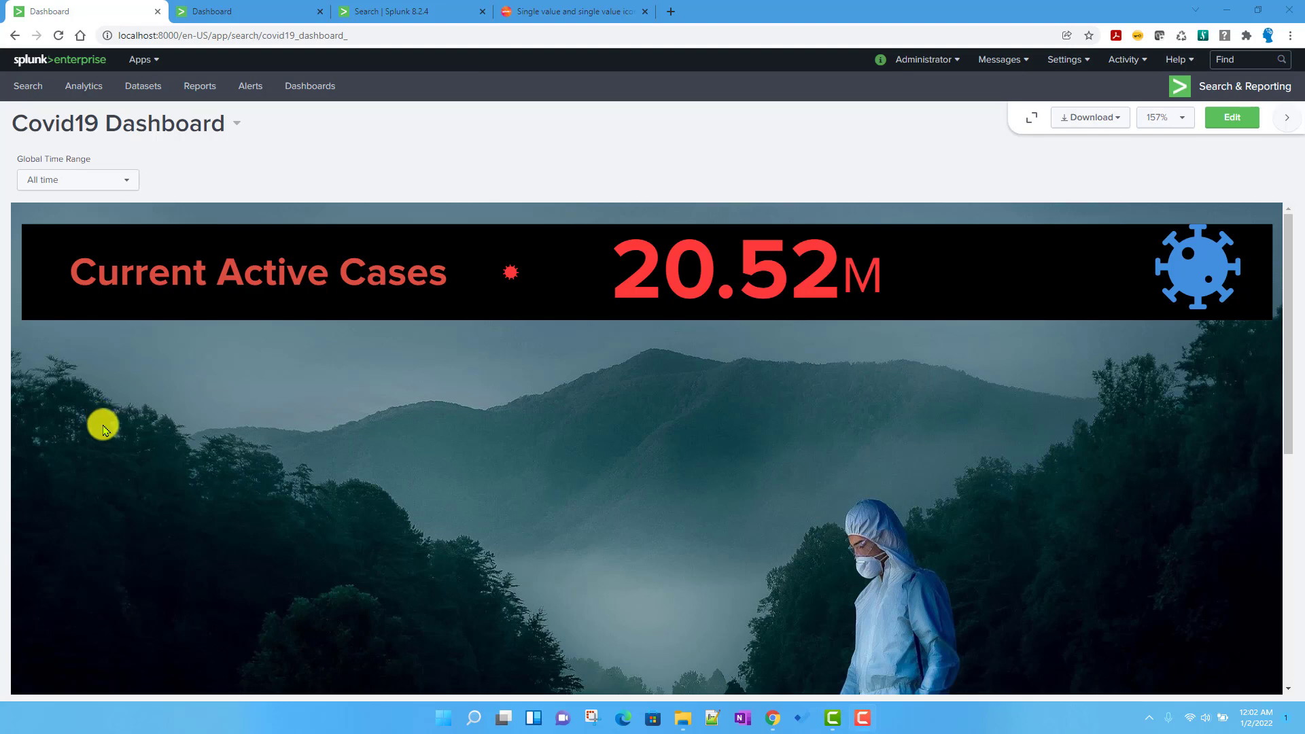
- Examine the Covid19 Dashboard Clone as the reference layout, including its active cases trend section
click(231, 21)
scroll(297, 431, down, 2)
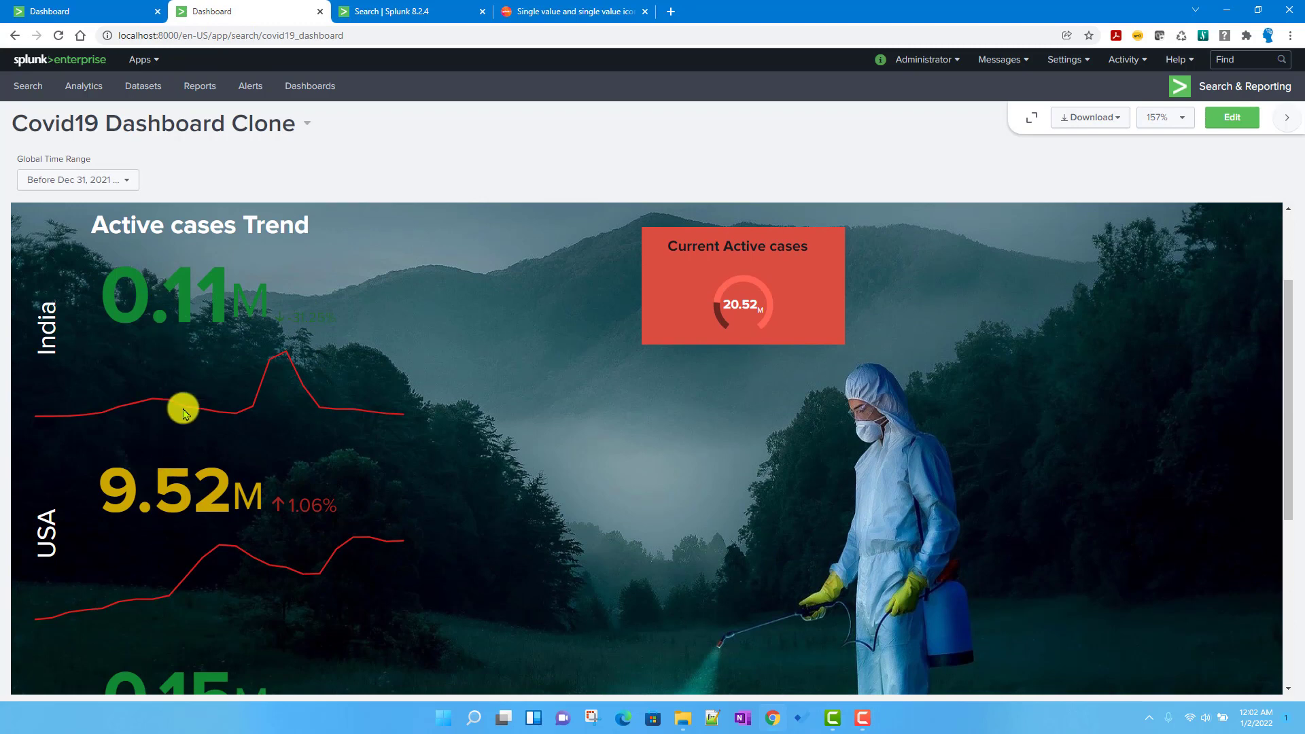
scroll(414, 599, up, 1)
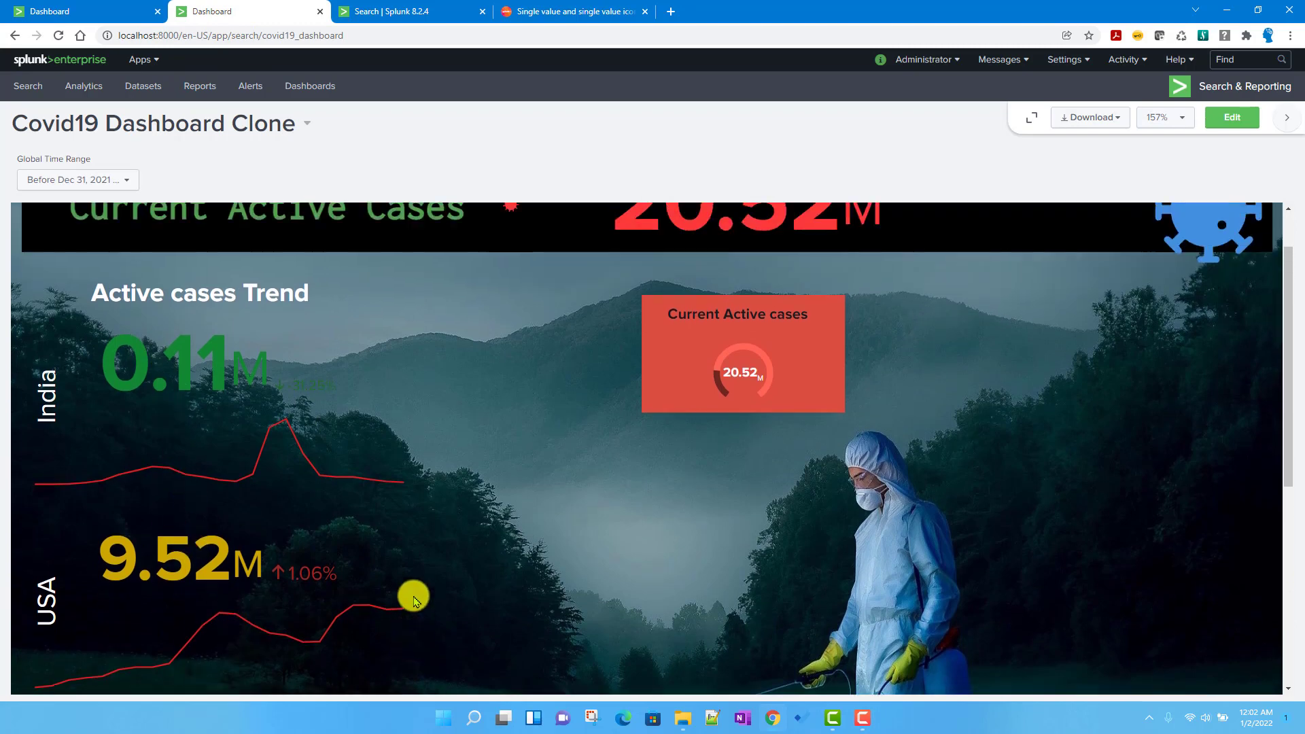
scroll(335, 442, up, 1)
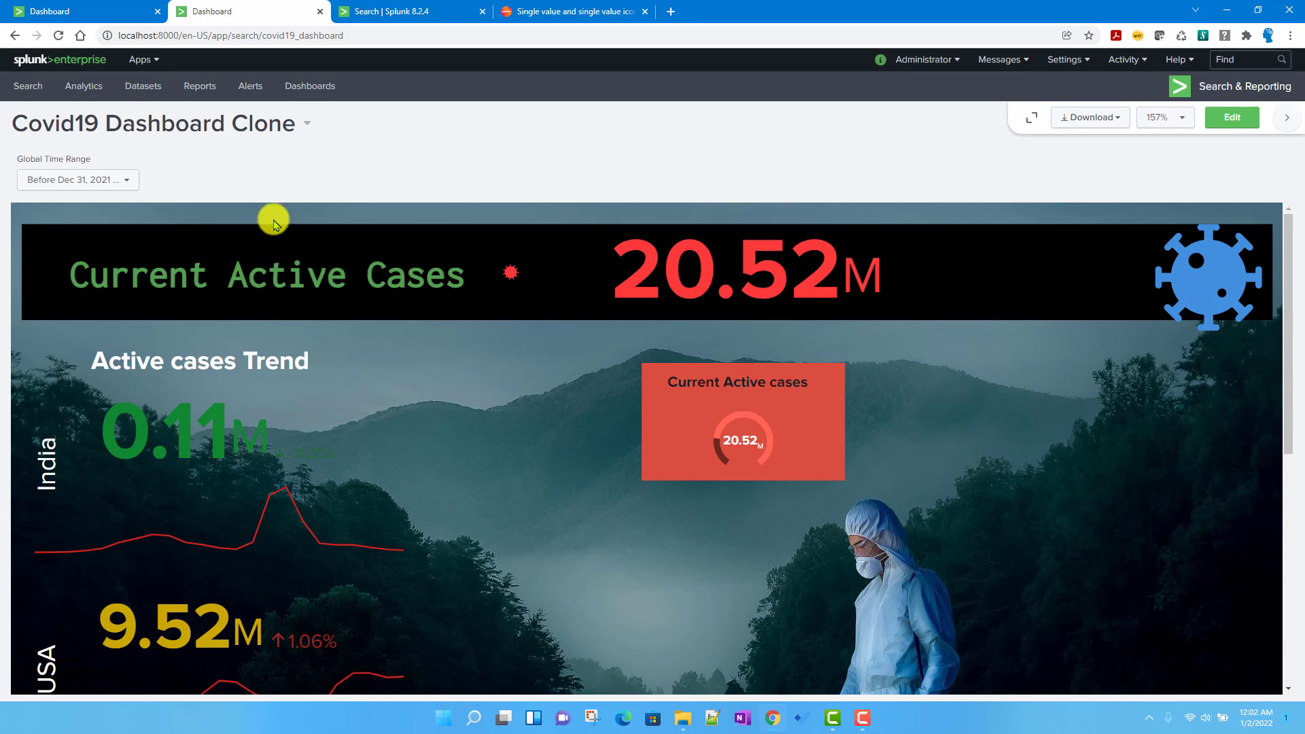
- Open the Covid19 Dashboard for editing and set the "Current Active Cases" text color to green #53a051
click(80, 11)
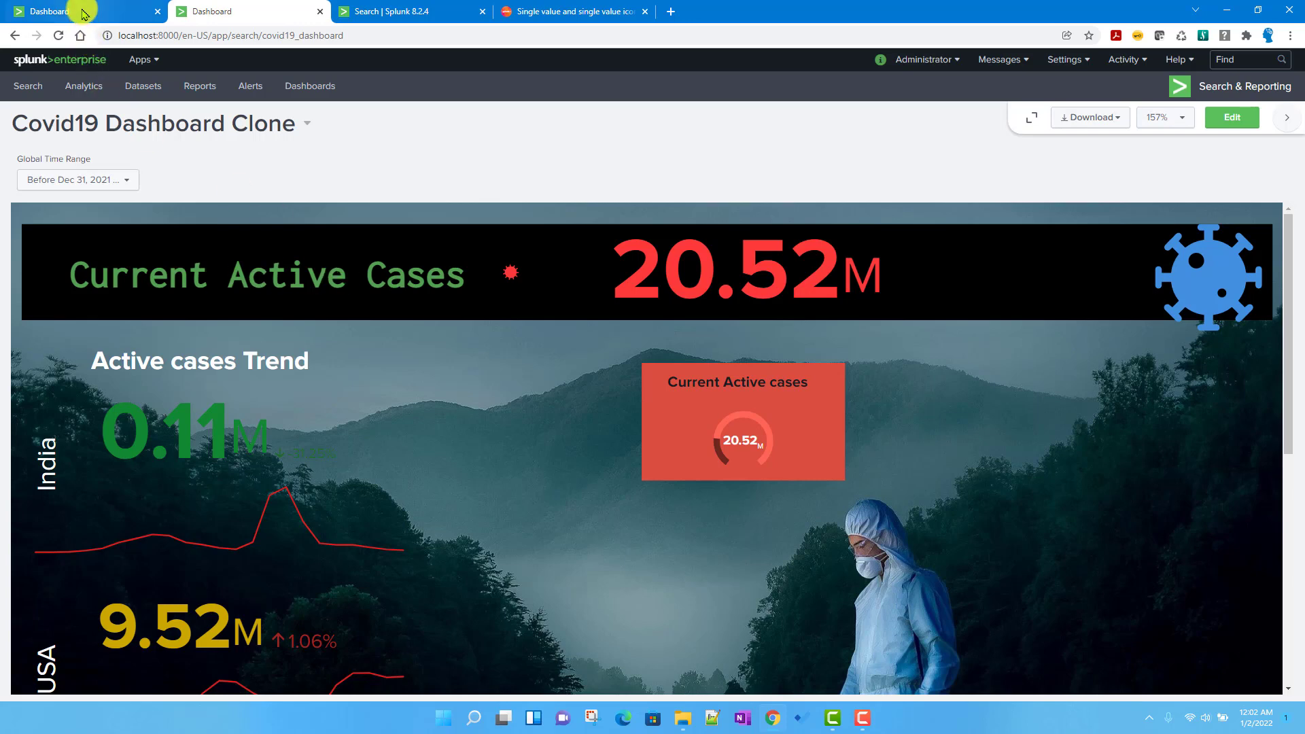
double_click(277, 275)
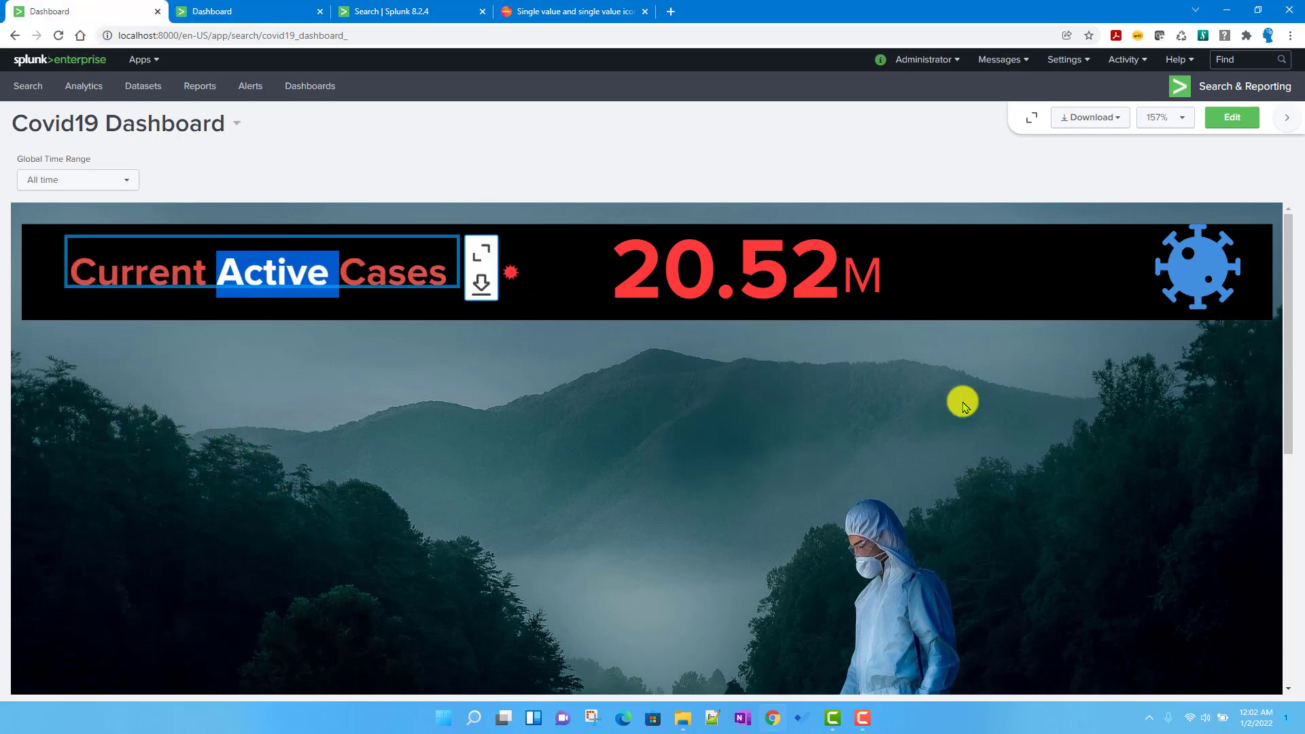
click(999, 185)
click(1229, 122)
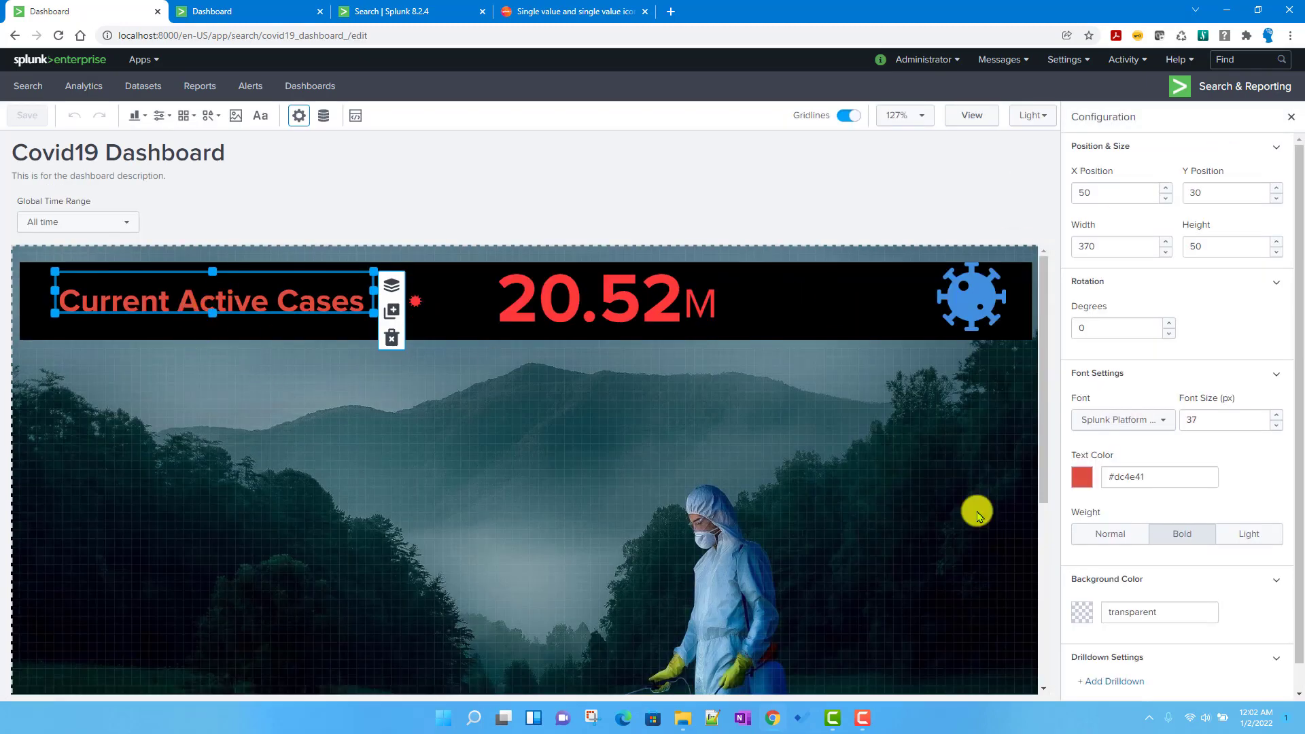
click(1081, 476)
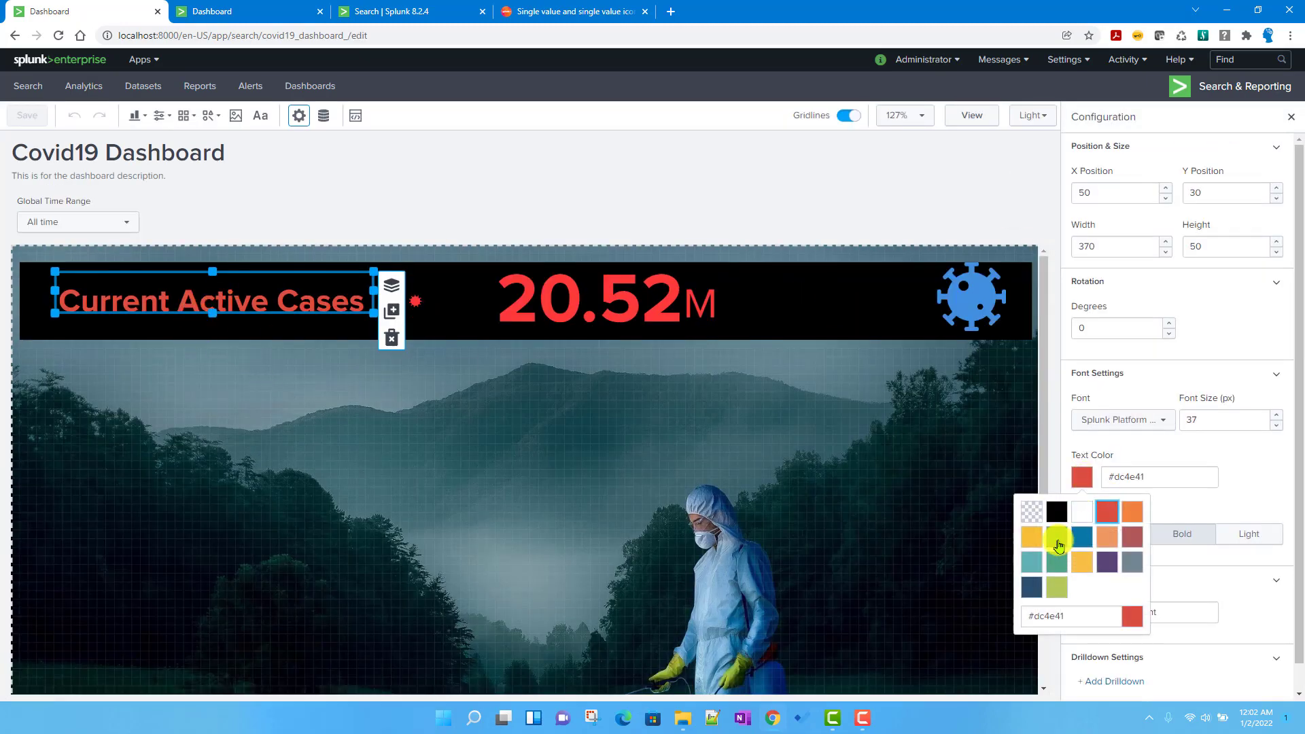
click(1057, 540)
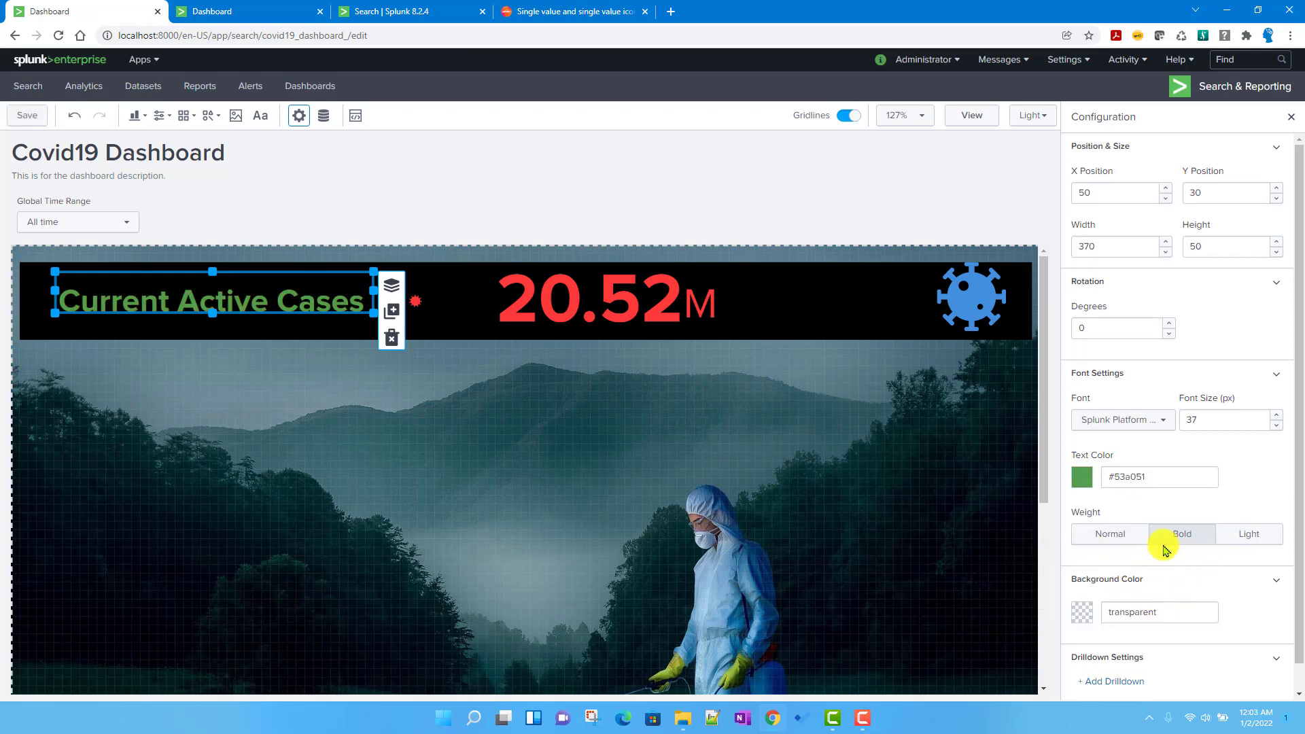
scroll(1165, 560, down, 1)
scroll(1171, 562, up, 1)
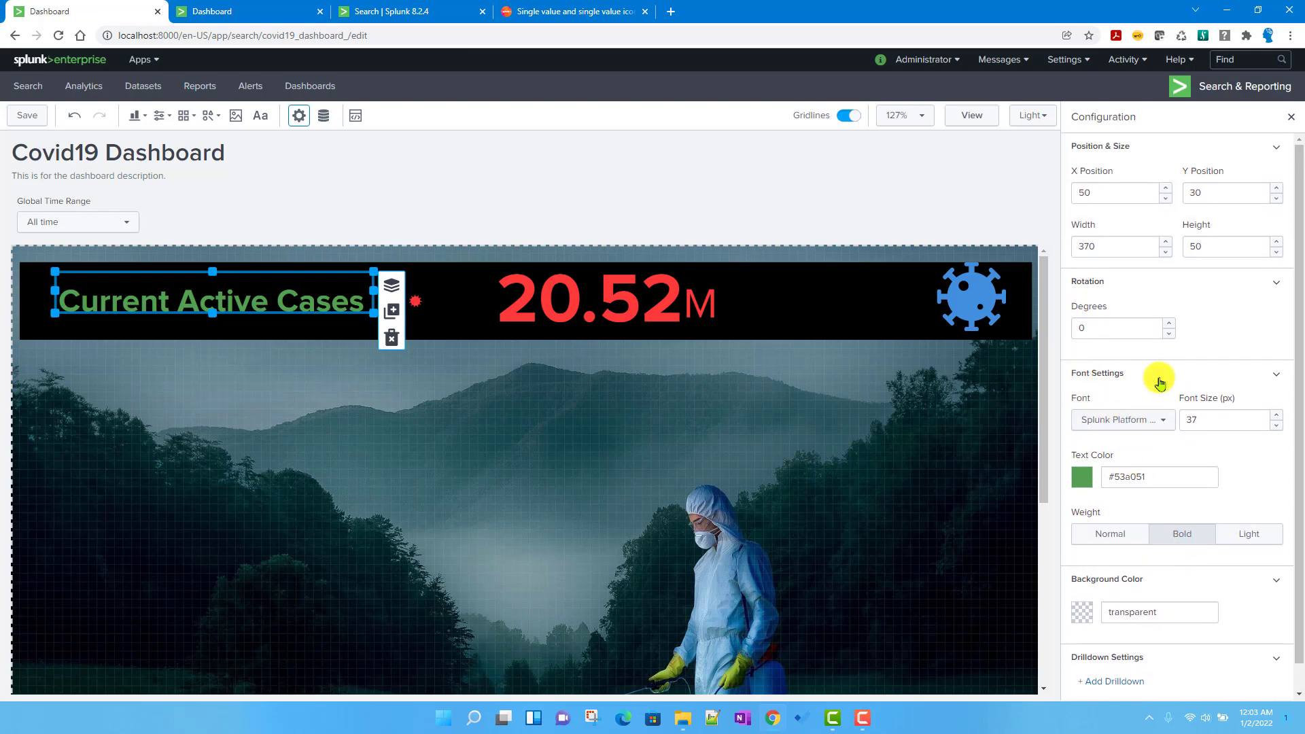
- Set the font of the "Current Active Cases" text to Splunk Platform Mono and save the dashboard
click(1156, 421)
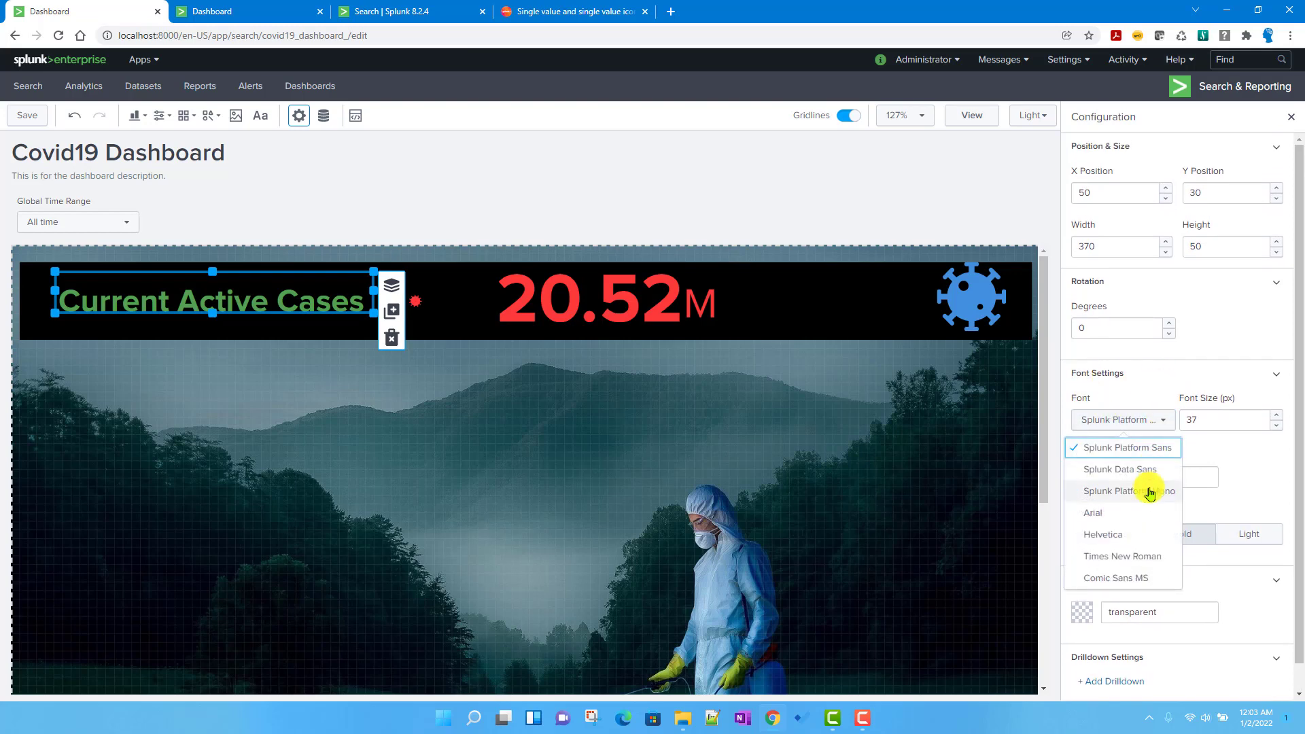
click(1150, 490)
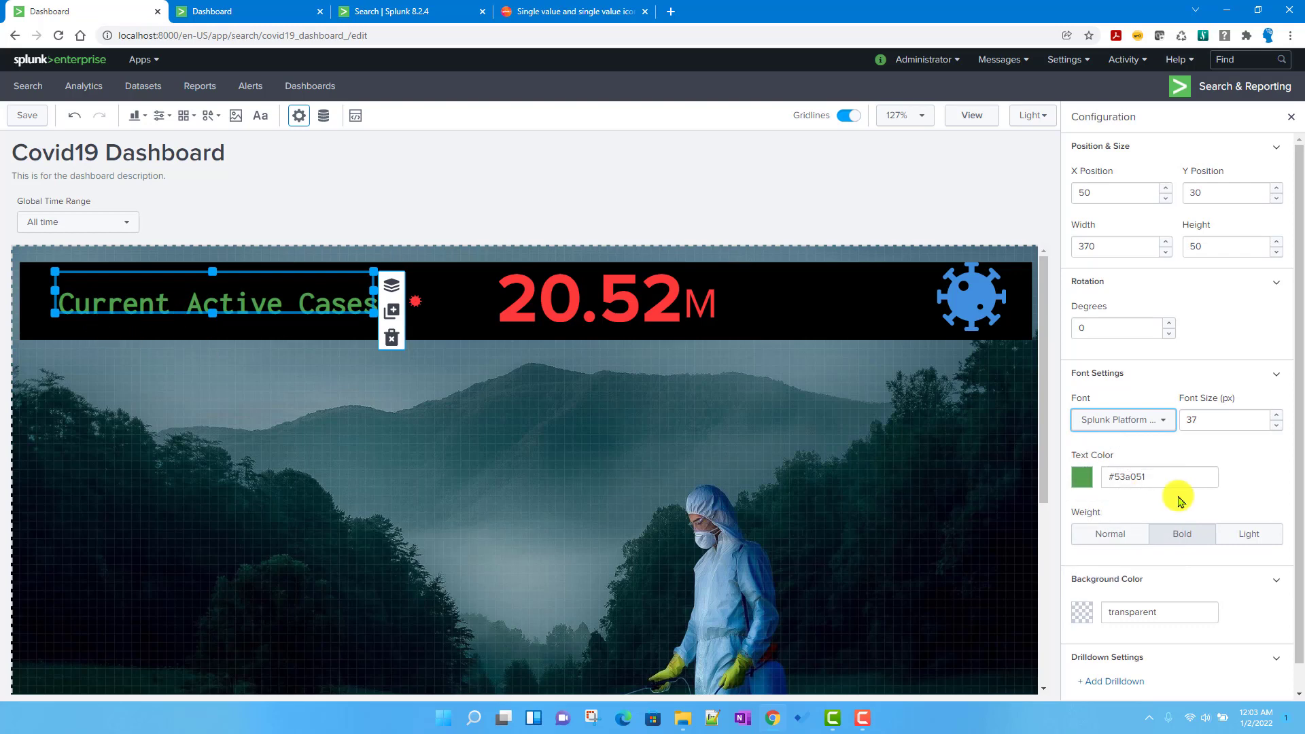
click(1118, 425)
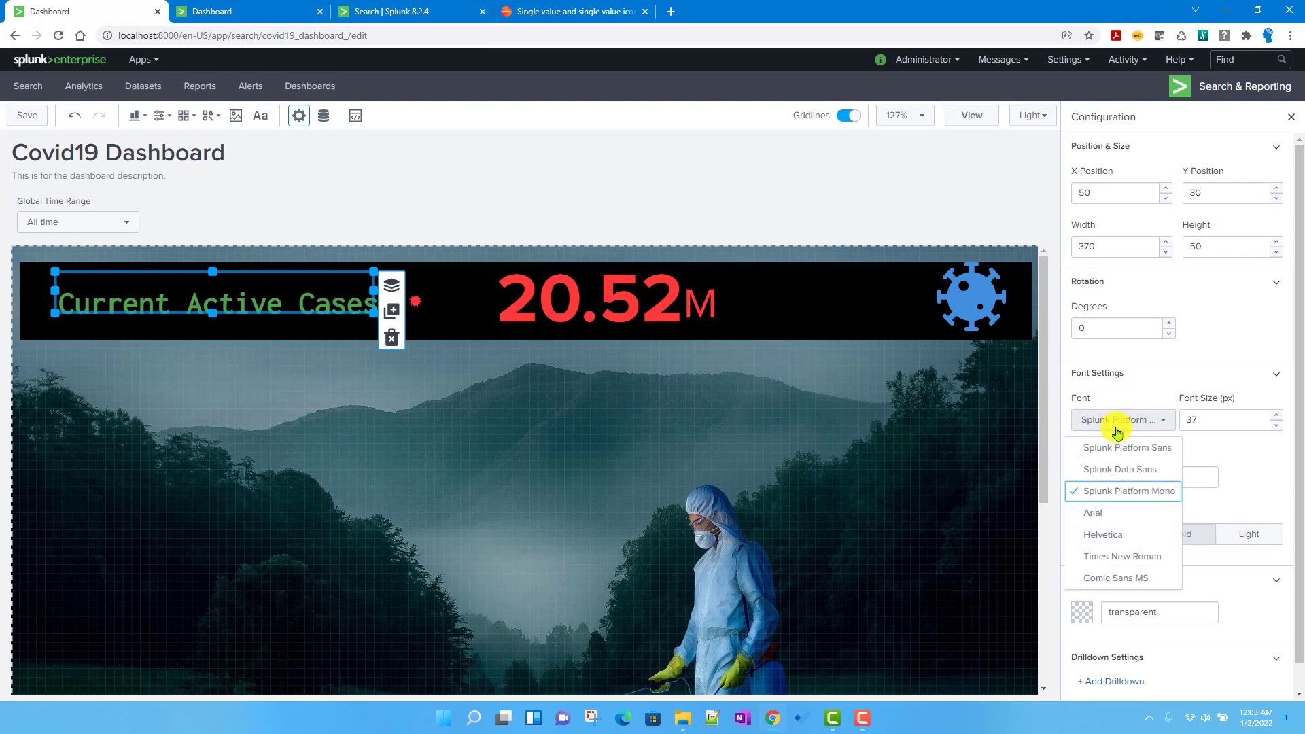
click(1256, 459)
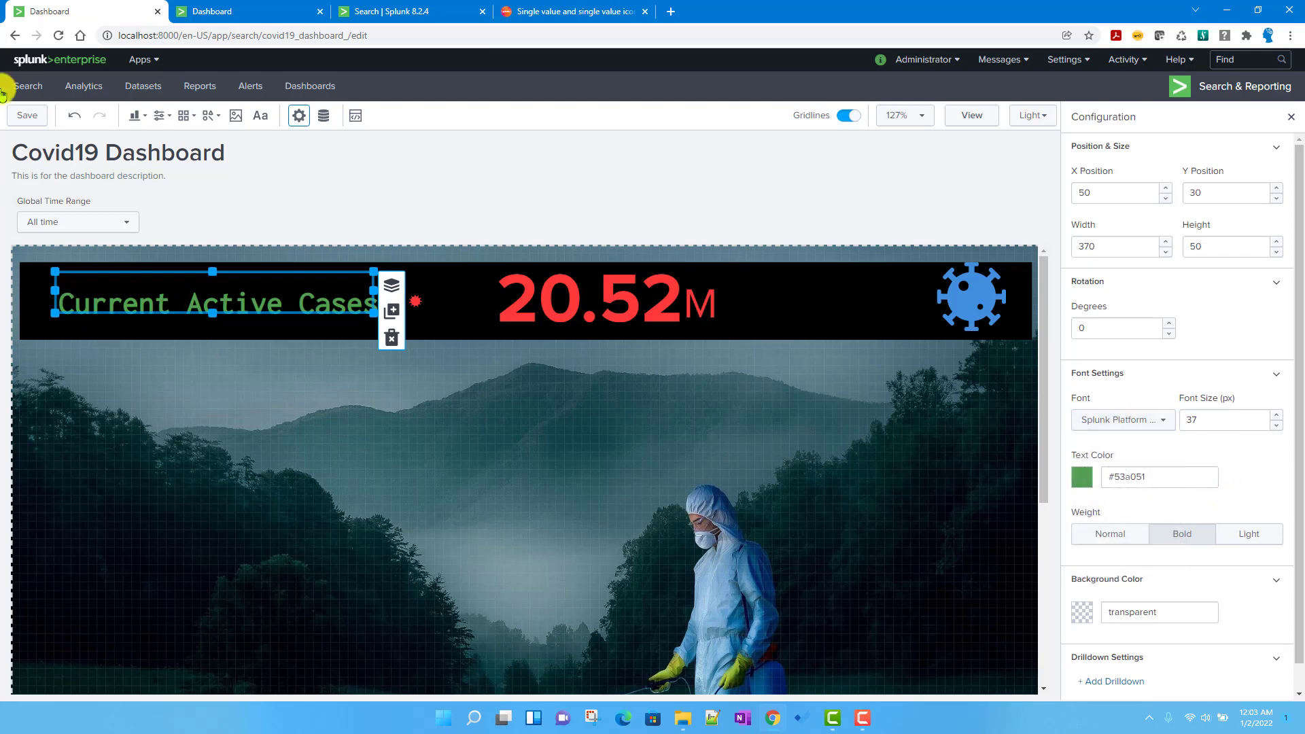
click(28, 115)
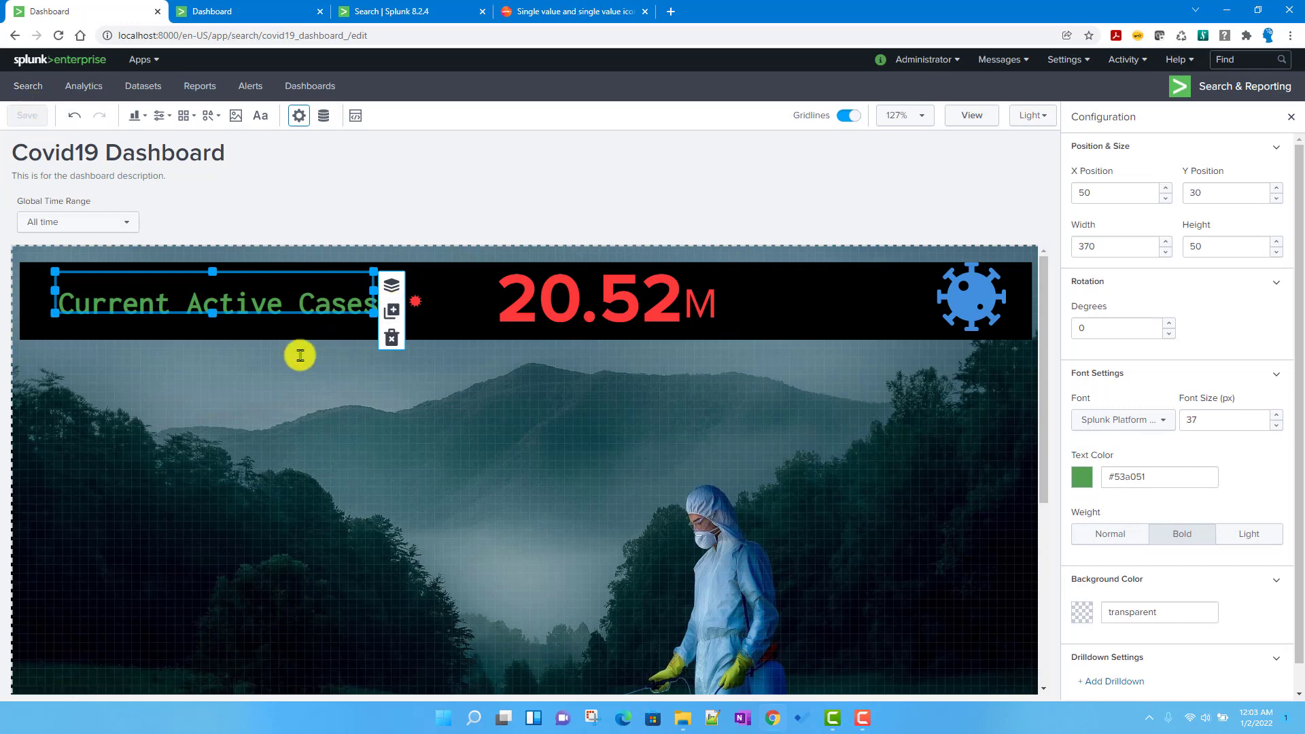
click(594, 437)
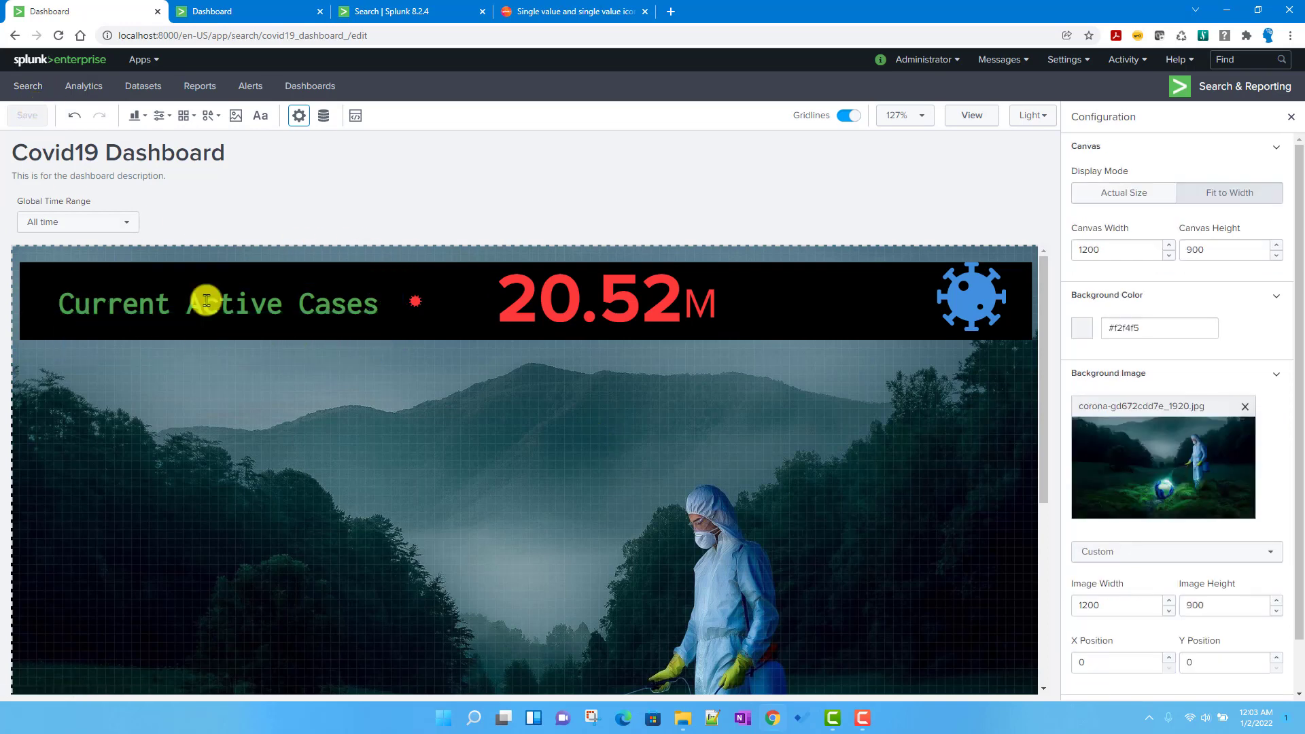
- Examine the Active cases Trend section in the Covid19 Dashboard Clone, covering the India, USA and Brazil values and sparklines
click(241, 11)
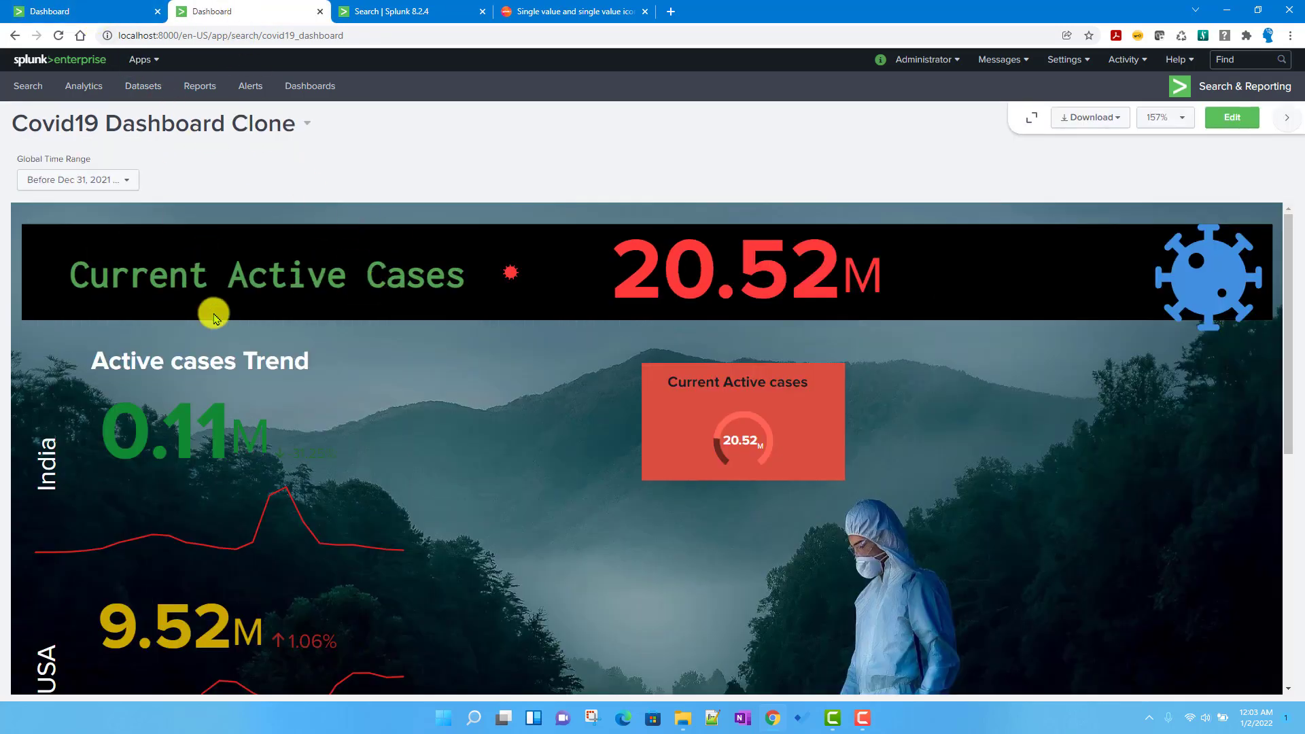
scroll(344, 469, down, 2)
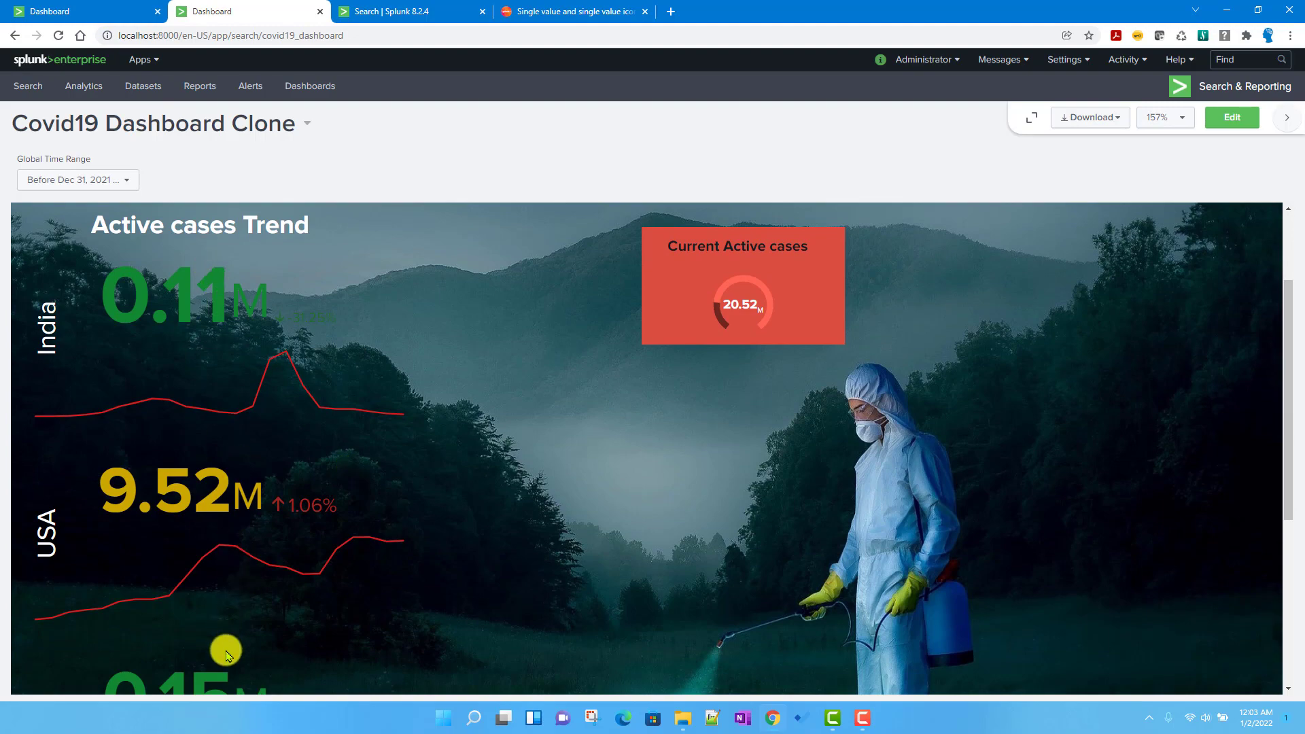
scroll(446, 594, down, 4)
scroll(335, 506, up, 3)
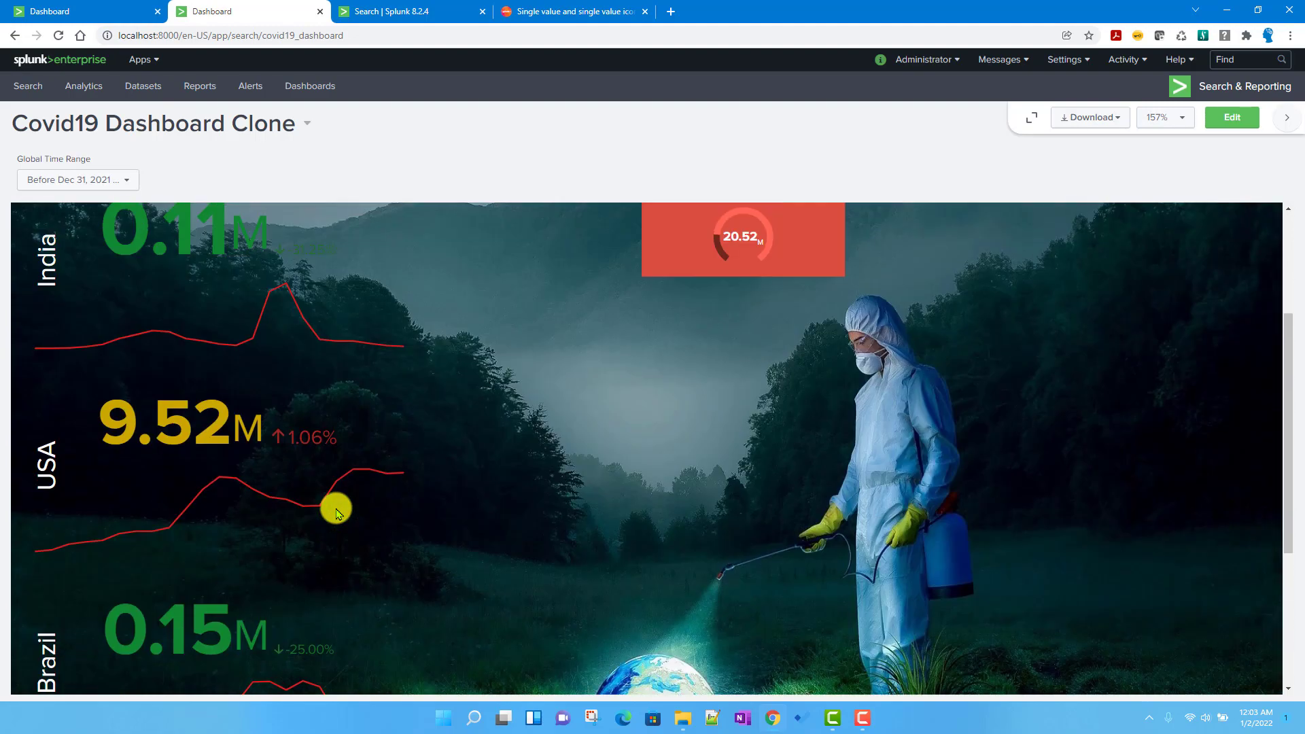
scroll(453, 496, up, 2)
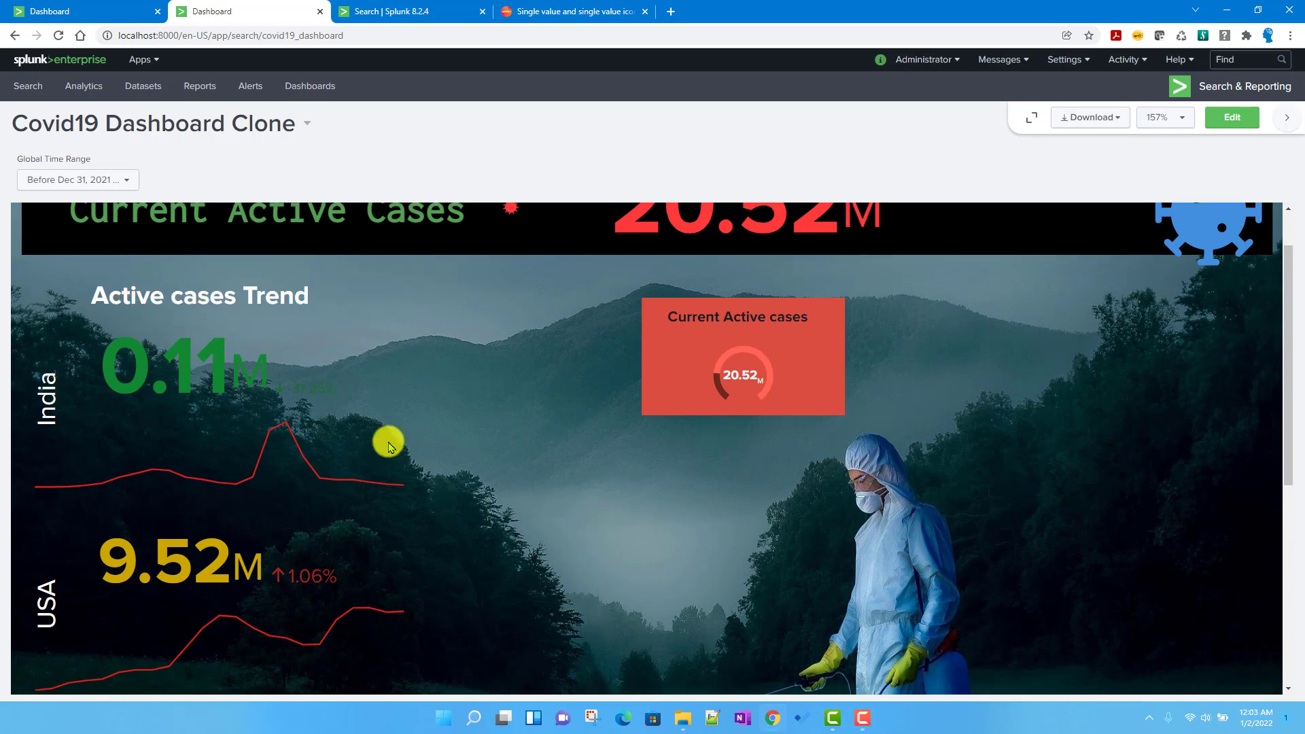
scroll(389, 441, up, 1)
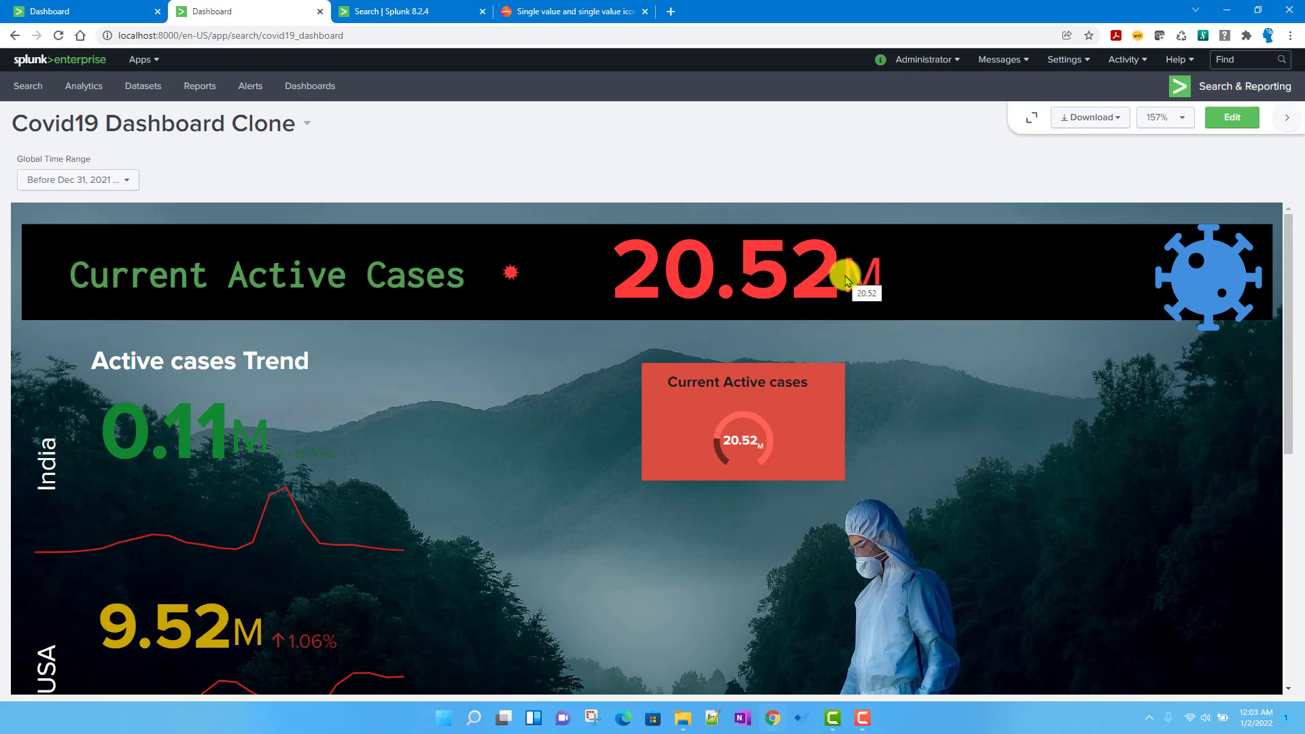
scroll(402, 475, down, 2)
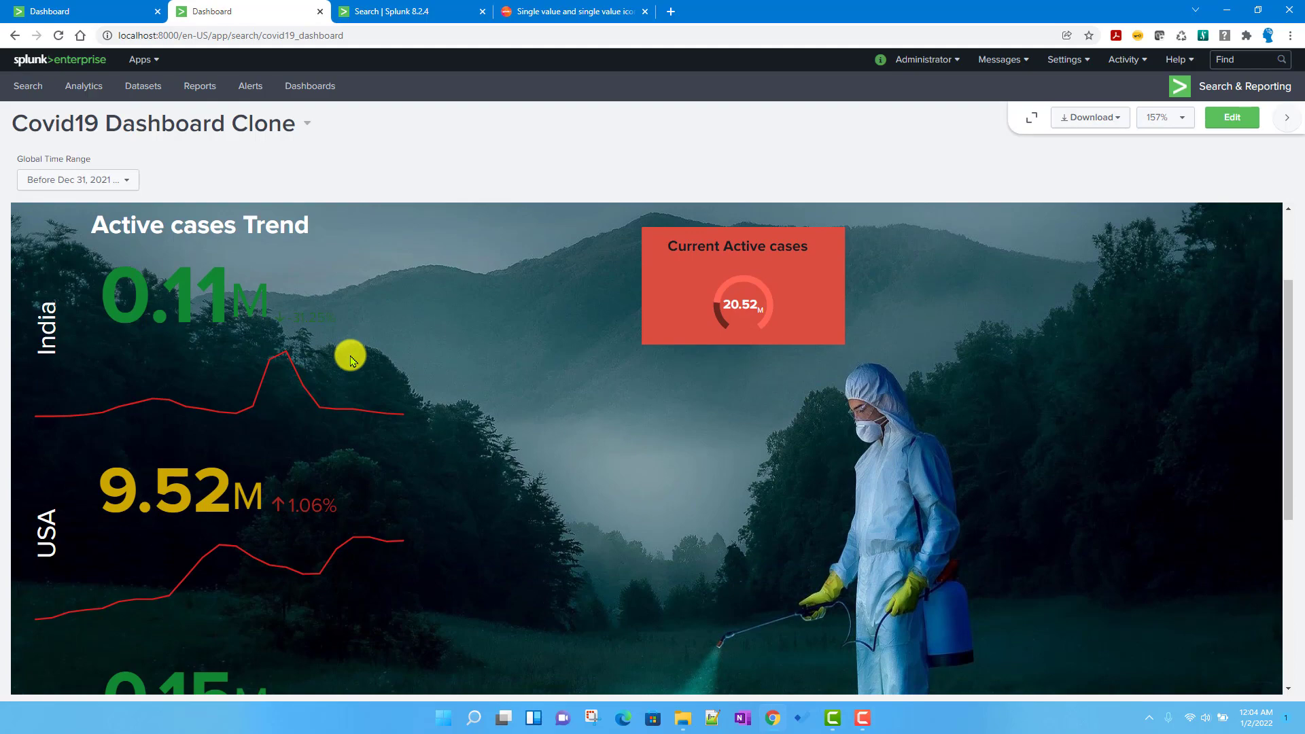
scroll(367, 389, down, 1)
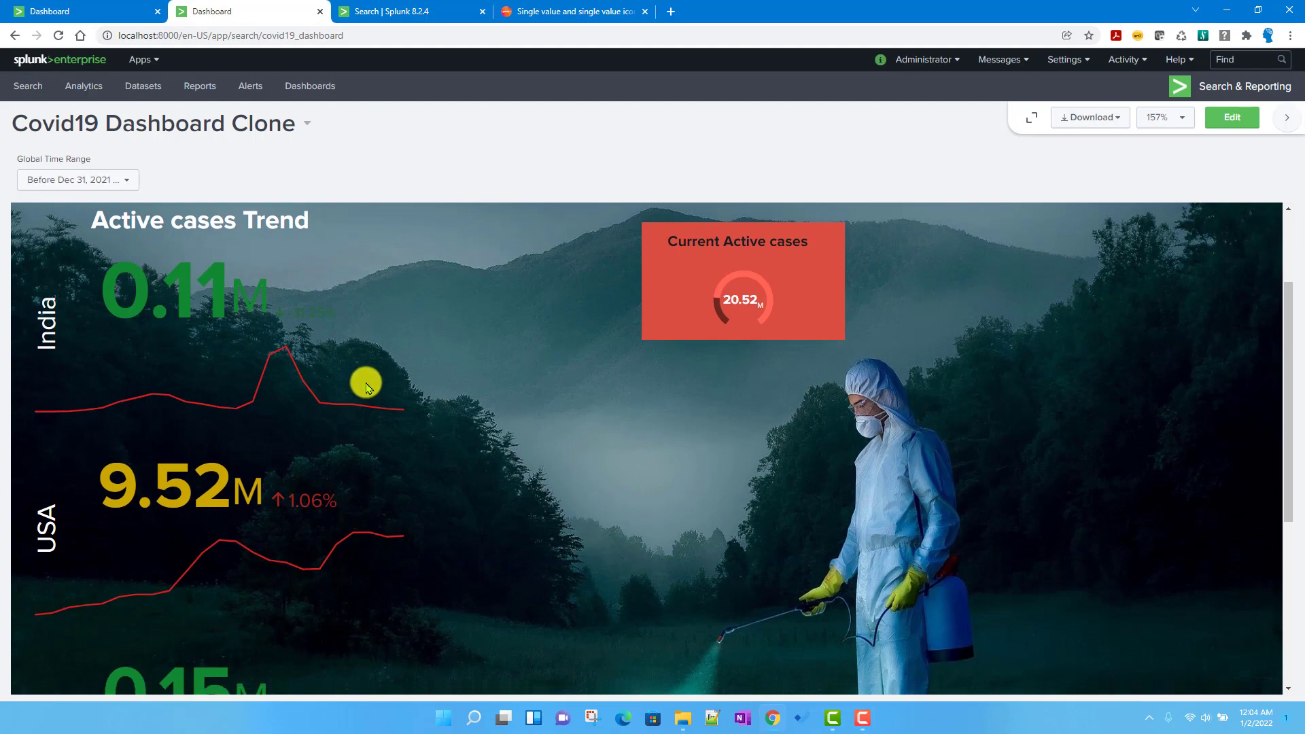
scroll(365, 388, down, 2)
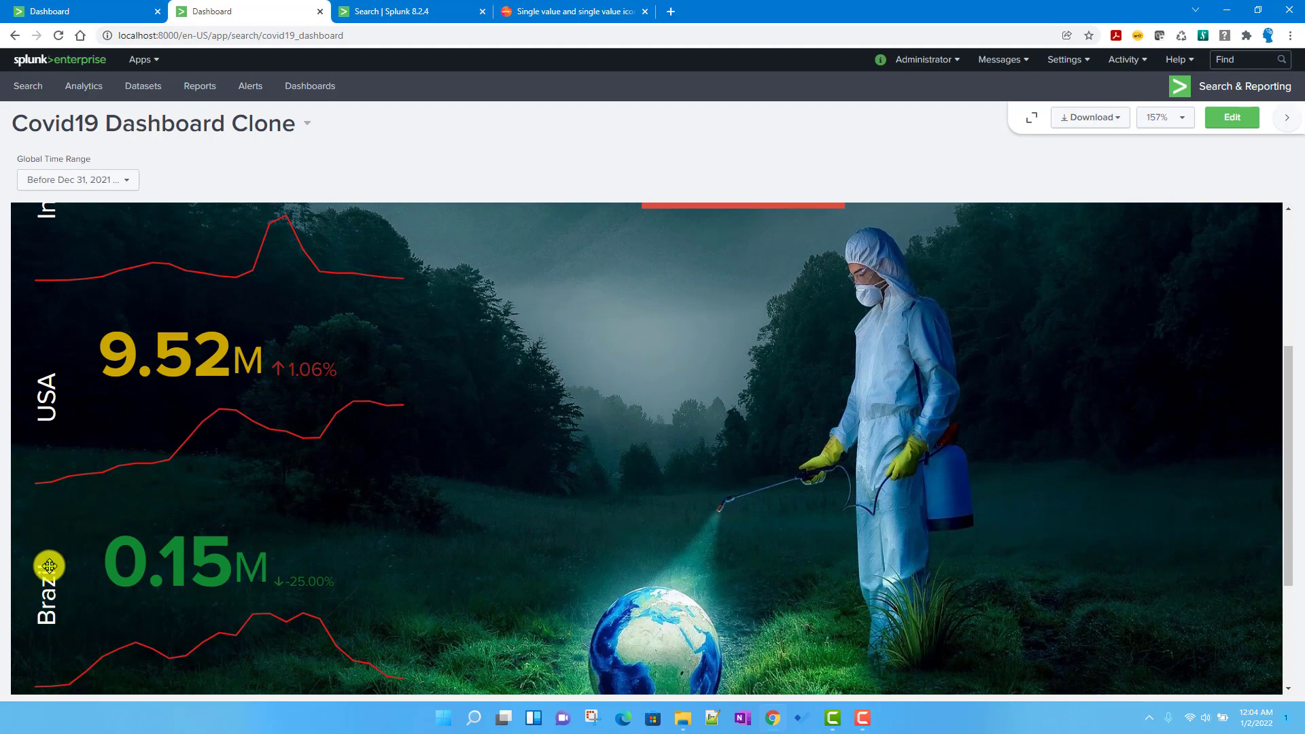
scroll(416, 556, up, 2)
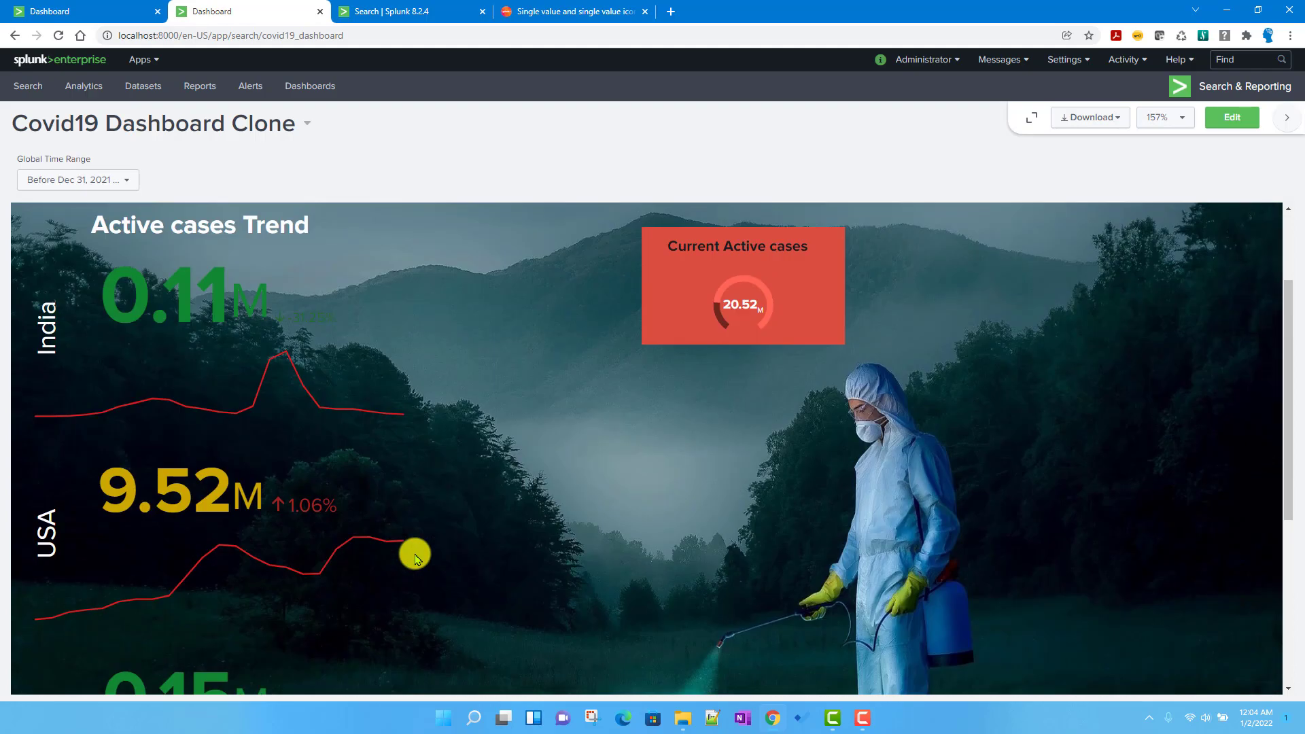
scroll(416, 556, up, 2)
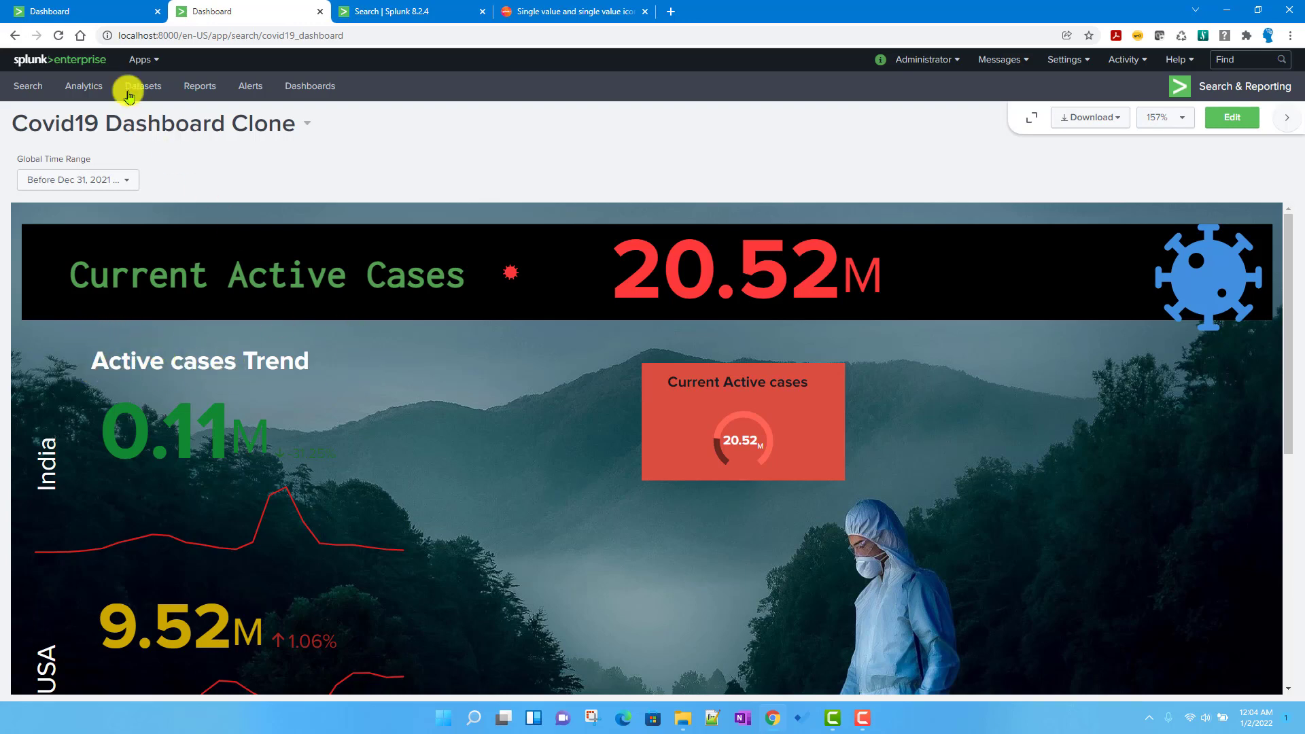
- Add a text element reading "Active cases Trend" to the Covid19 Dashboard being edited
click(80, 21)
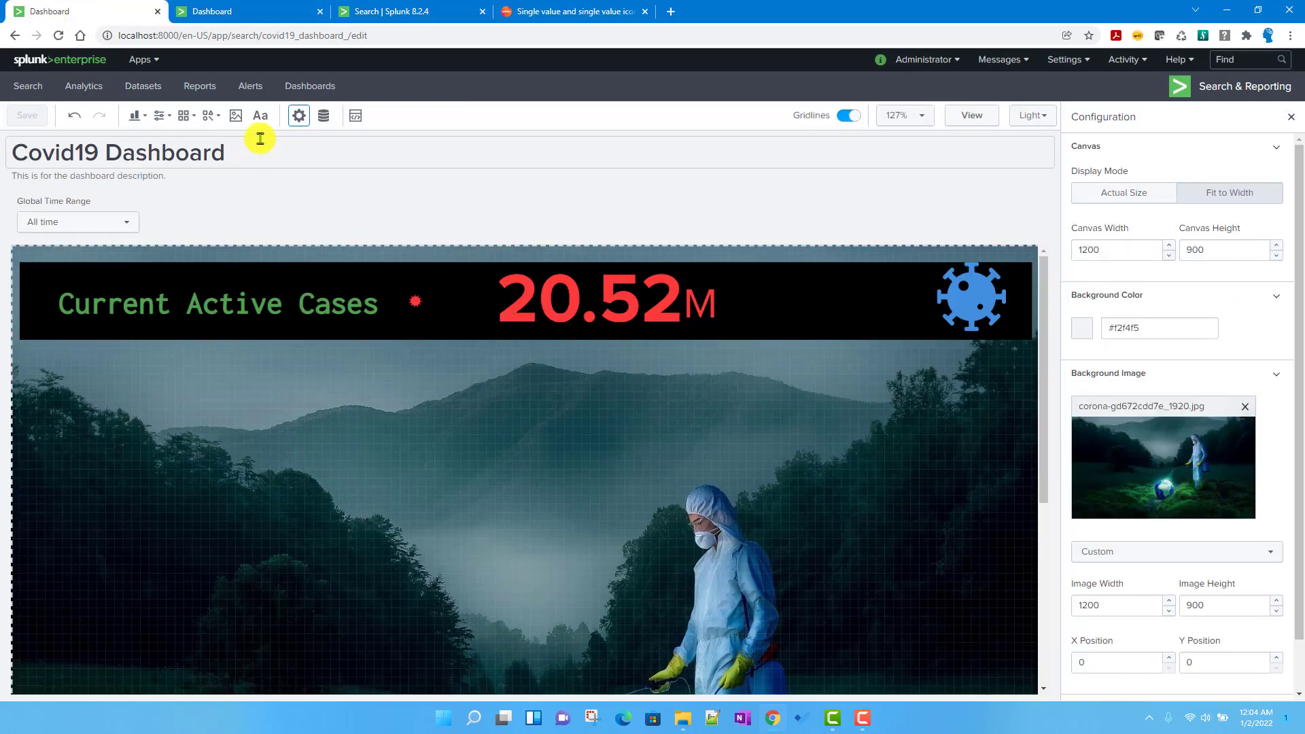
click(261, 117)
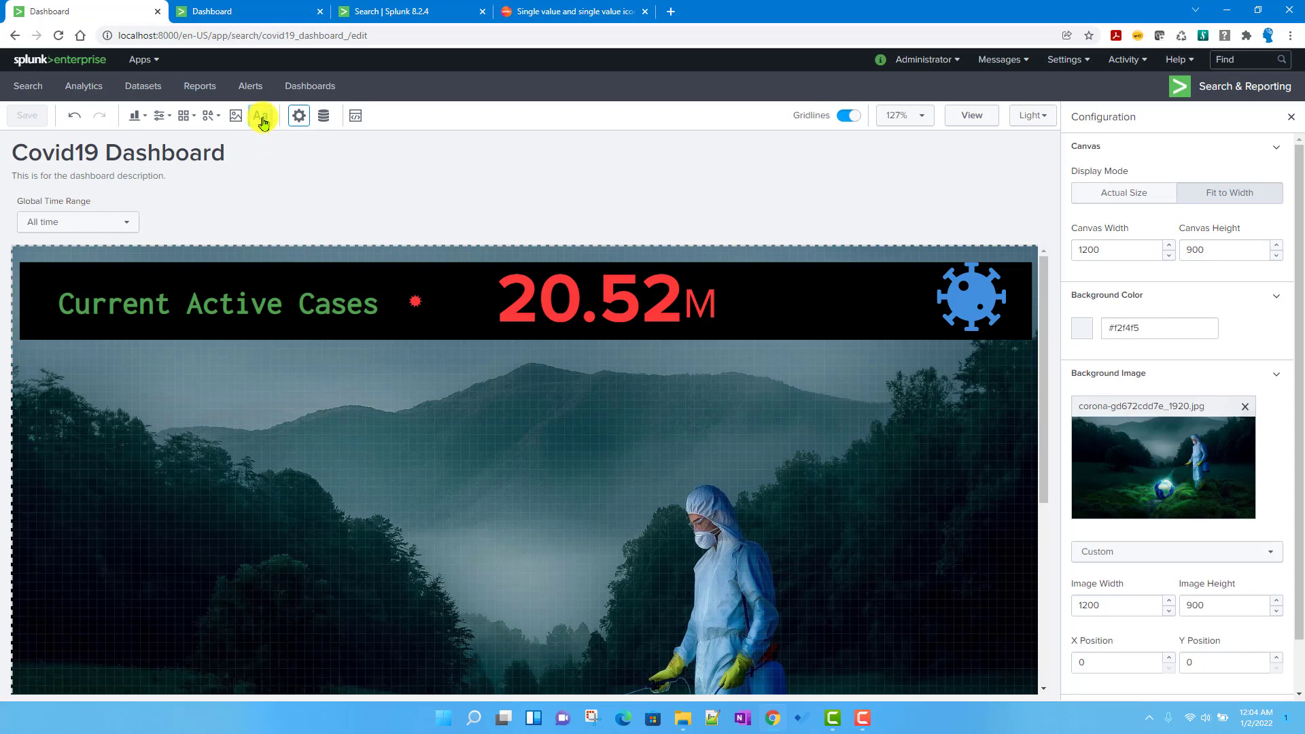
double_click(102, 365)
text(Active )
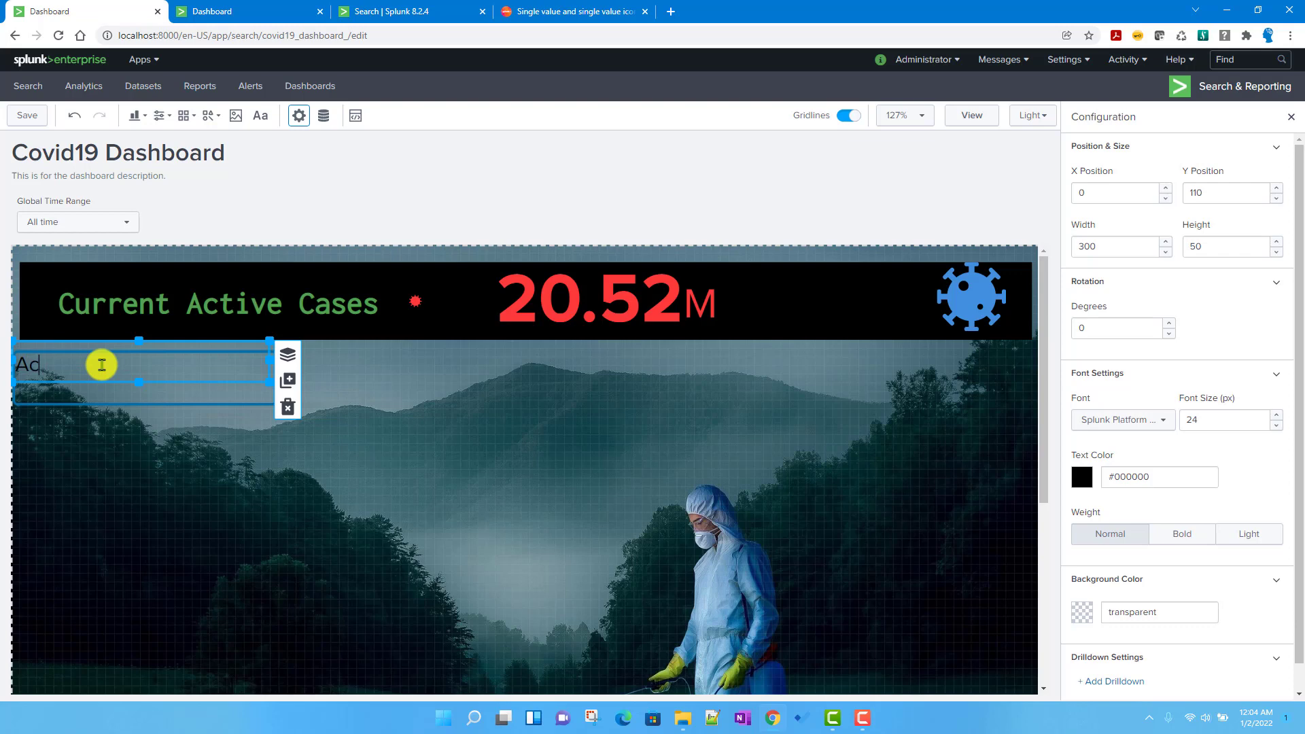
text(cases Trend)
triple_click(102, 365)
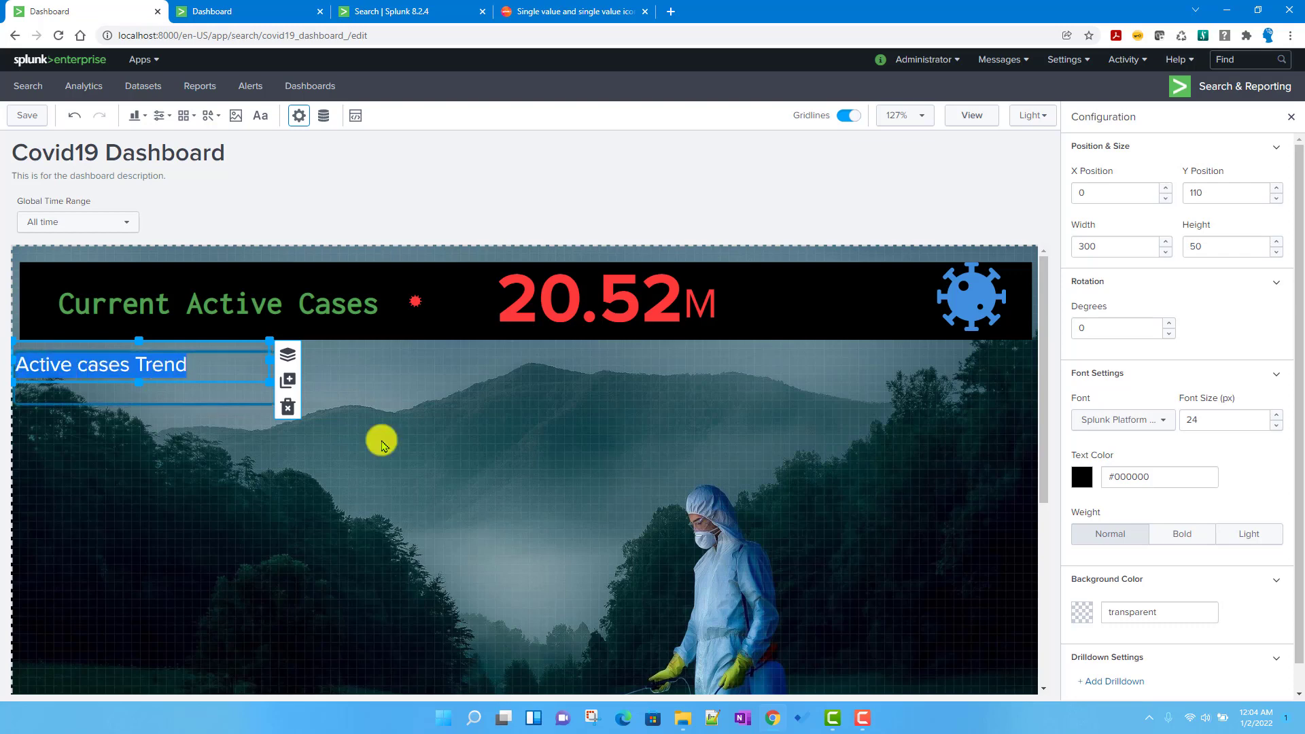
- Make the "Active cases Trend" text white (#ffffff) and bold, and shift it rightward beneath the "Current Active Cases" title
click(1094, 491)
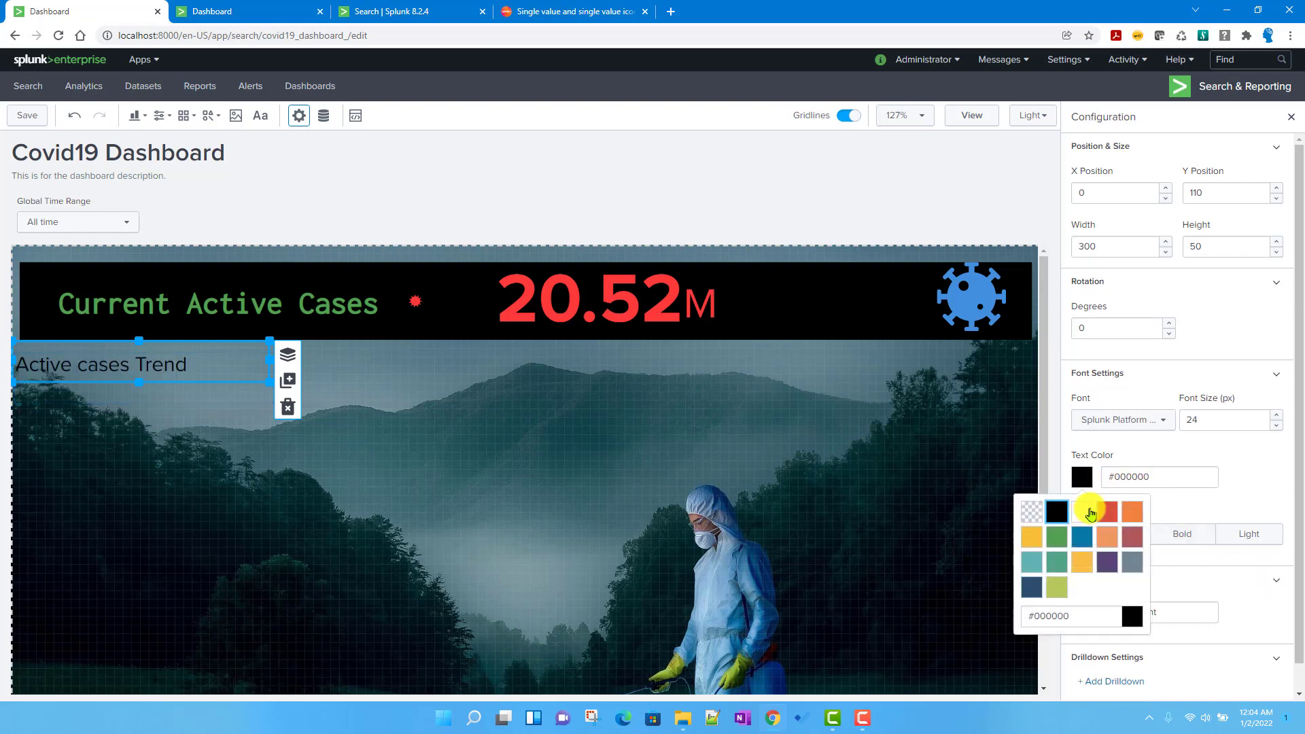
click(1056, 513)
click(1185, 534)
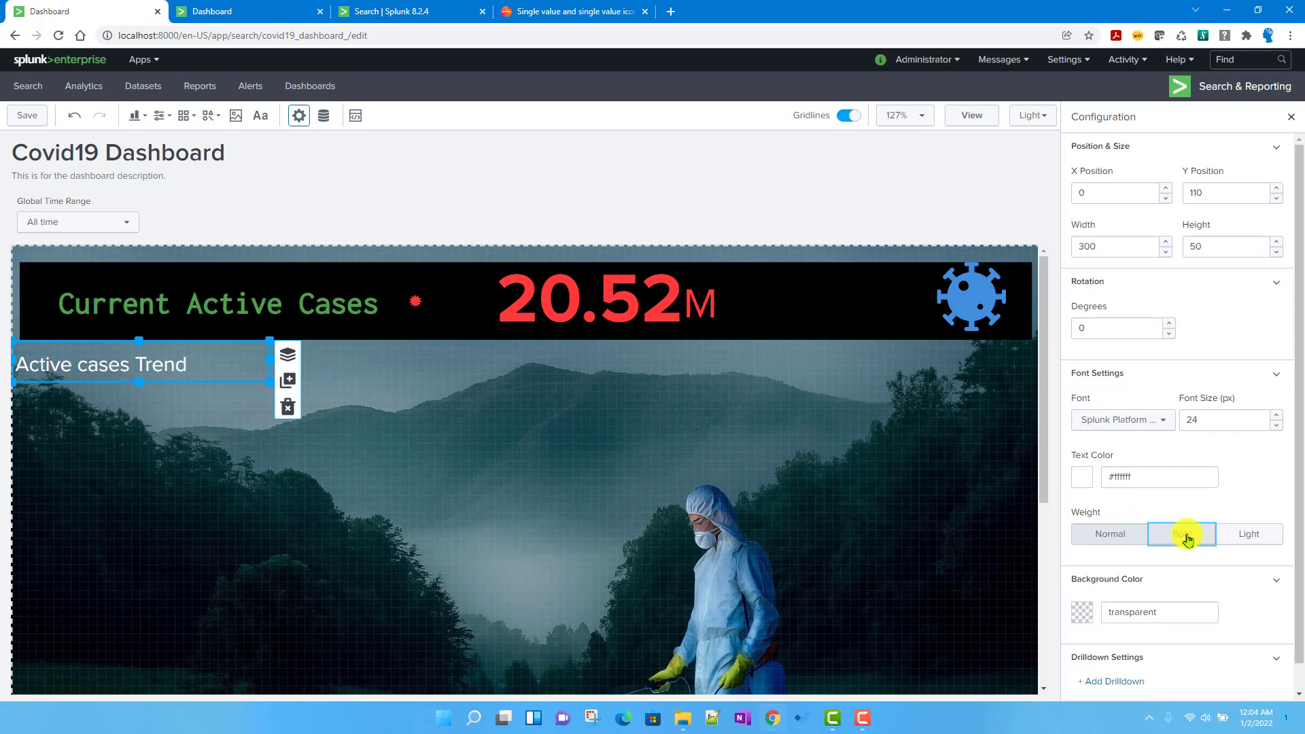
drag(224, 340, 320, 346)
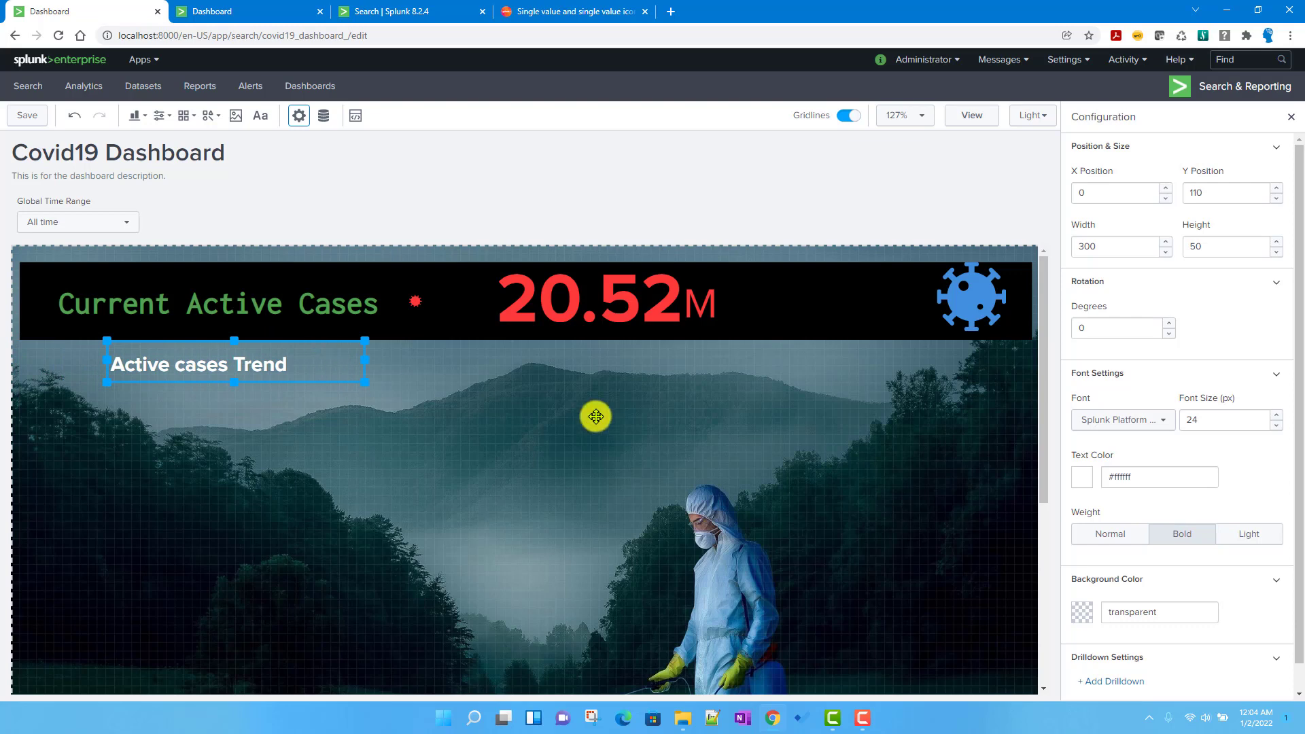
click(544, 418)
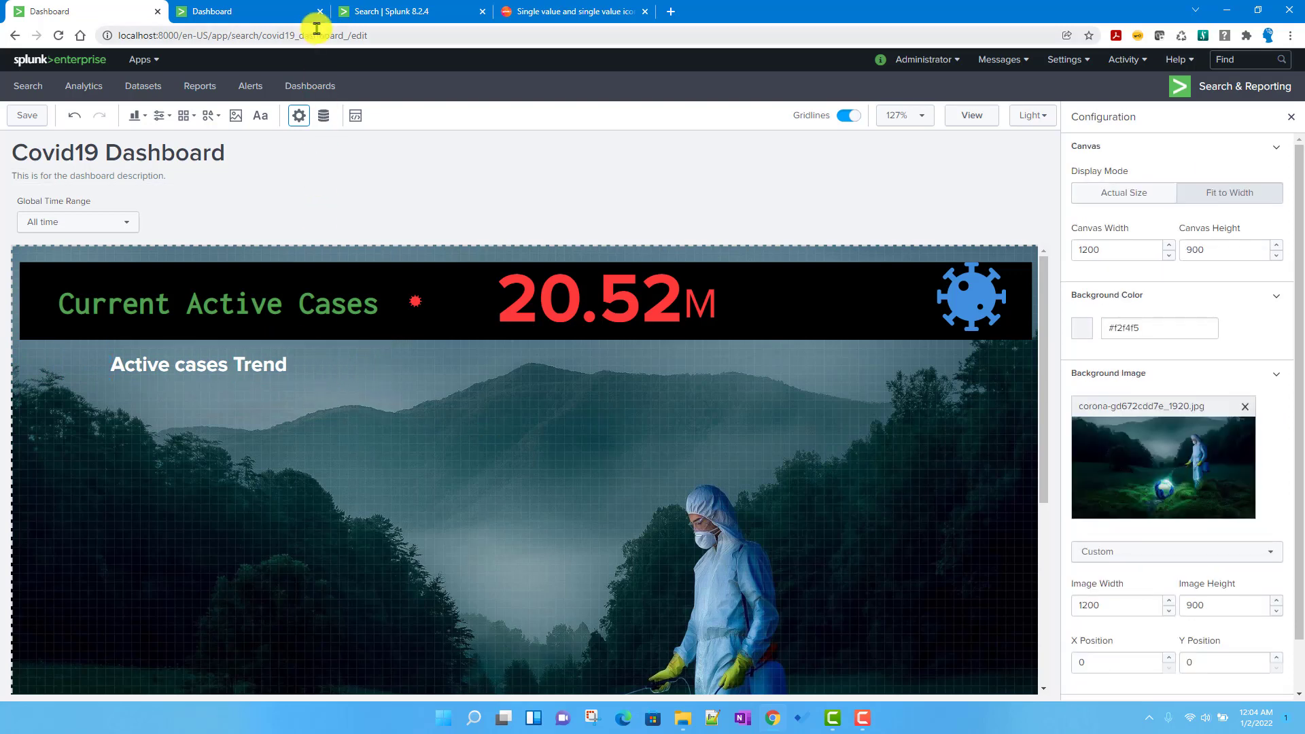
click(234, 12)
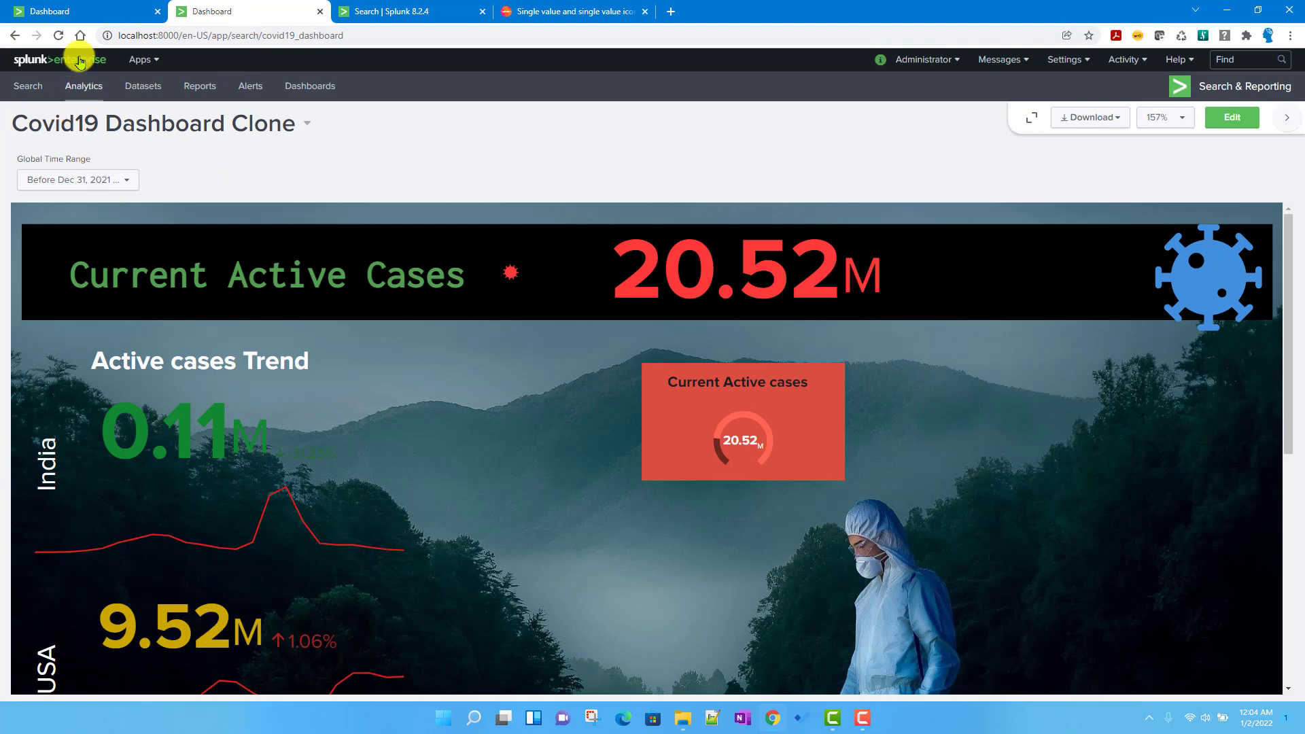
click(91, 15)
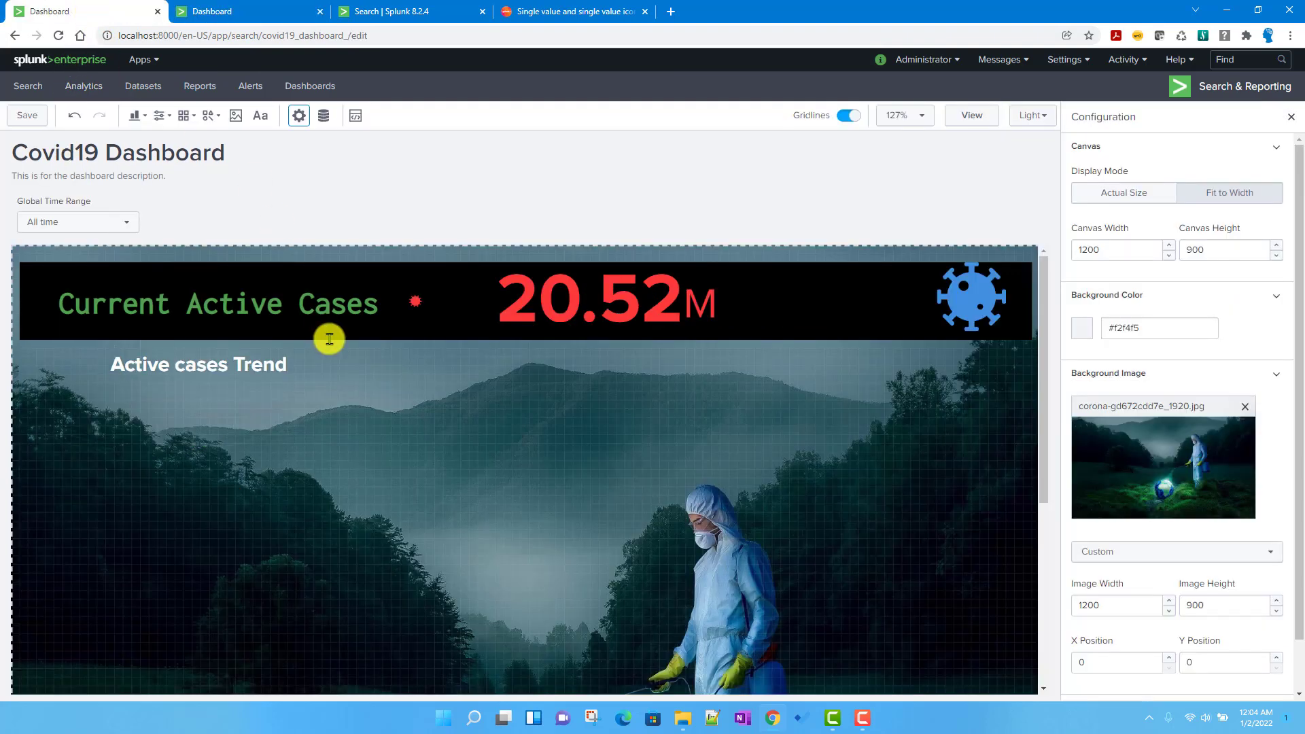
- Add a Single Value visualization to the dashboard and fit it as a smaller tile directly beneath the "Active cases Trend" text
click(180, 118)
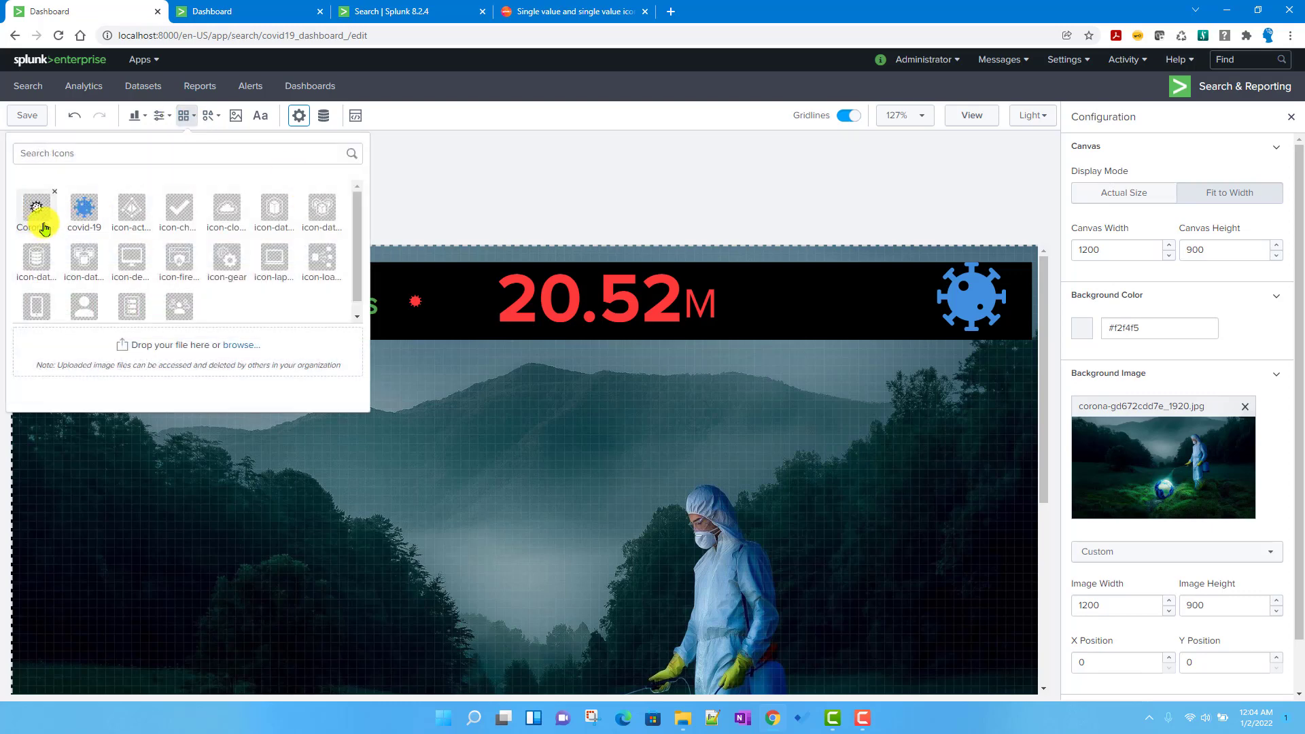
click(466, 171)
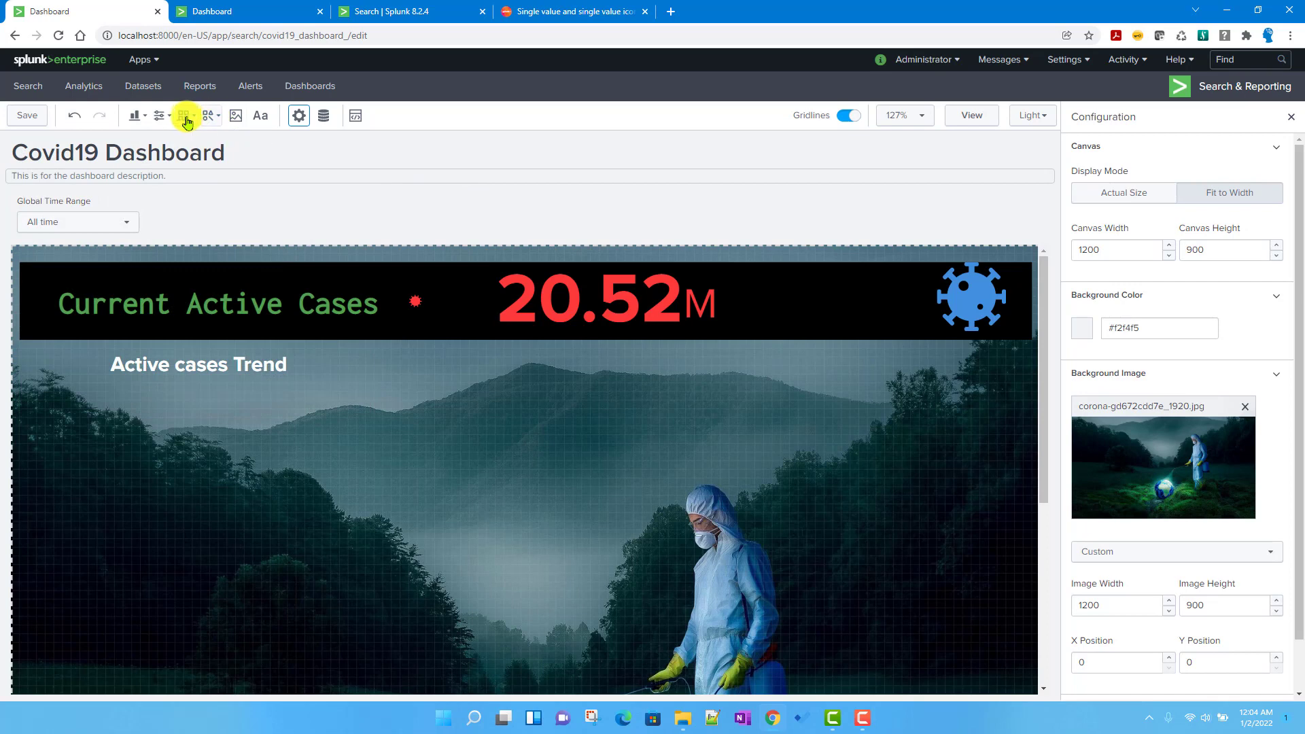
click(136, 117)
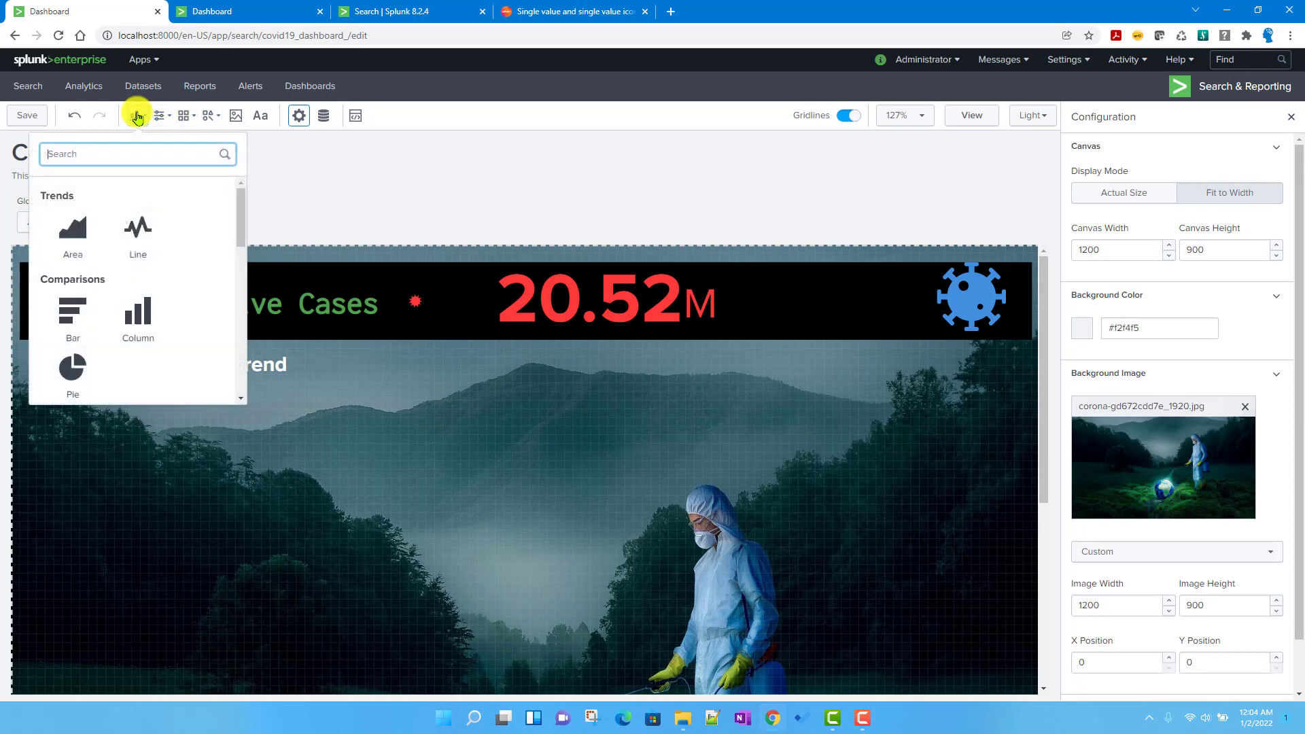
scroll(178, 273, down, 5)
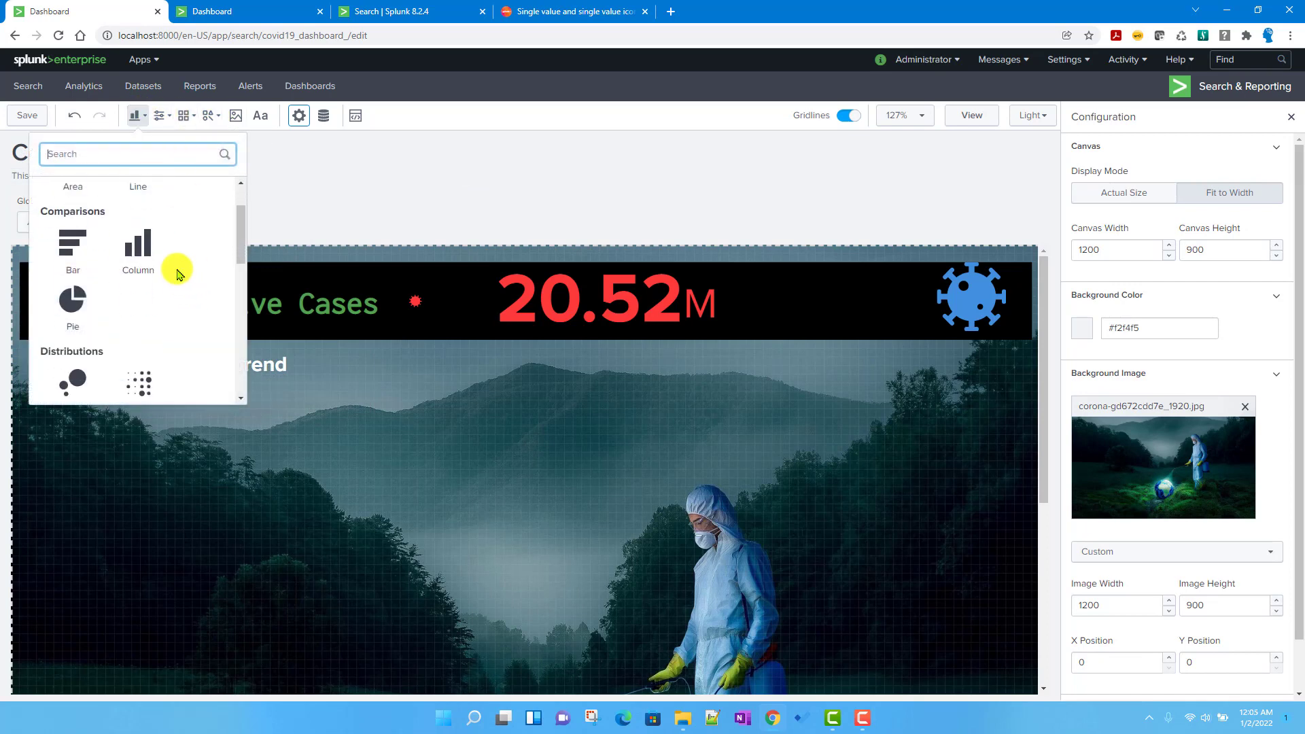
scroll(178, 273, down, 4)
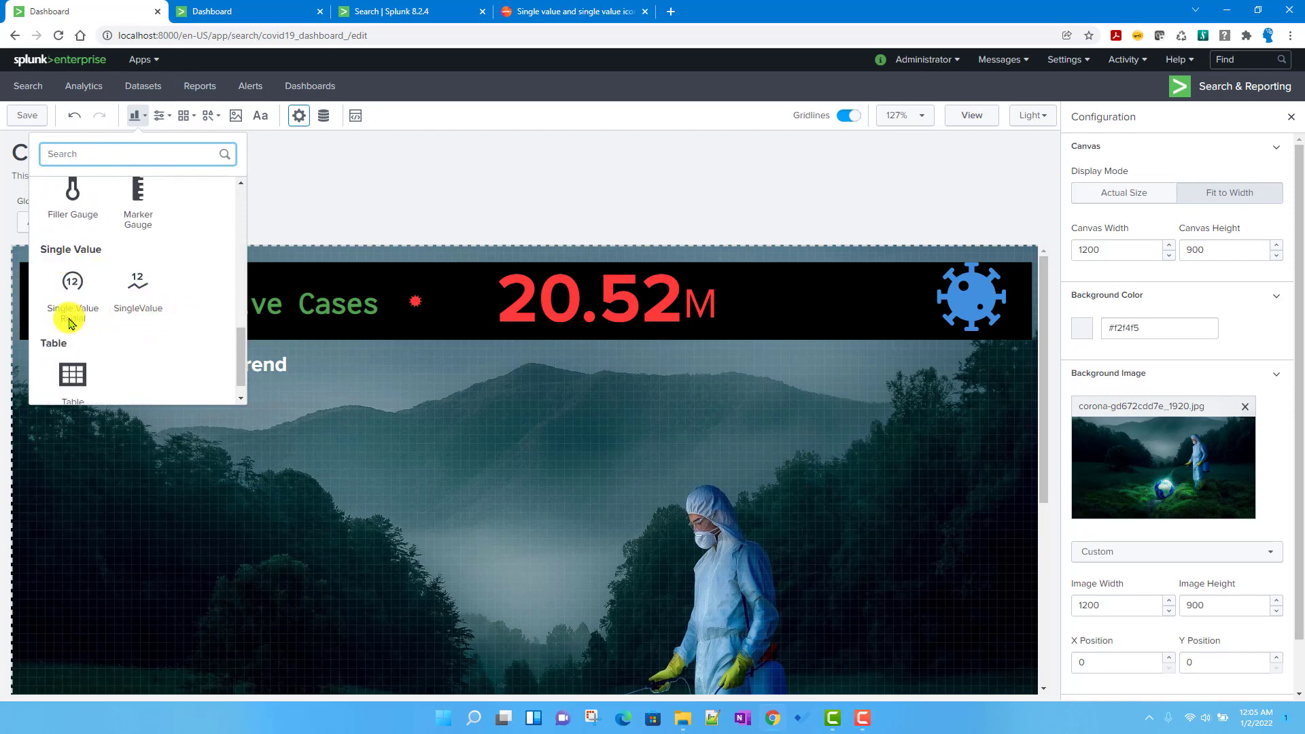
click(136, 291)
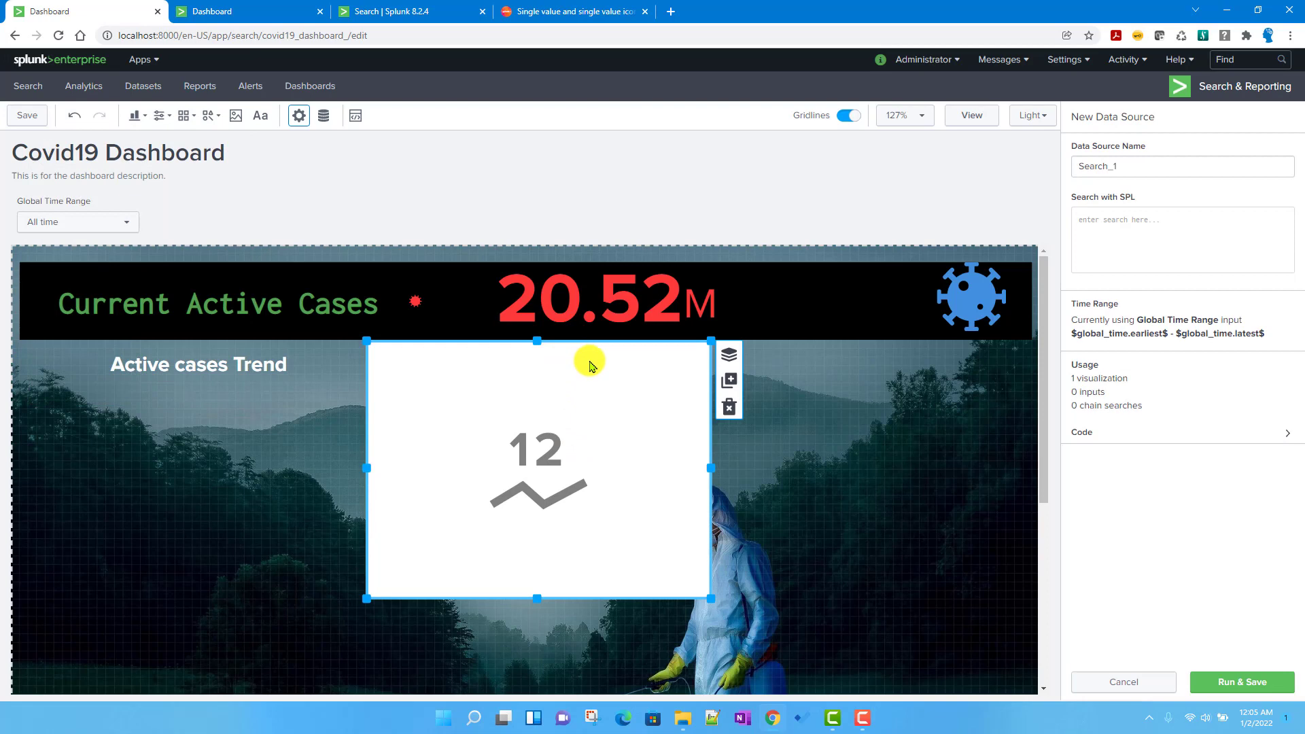
drag(590, 365, 322, 422)
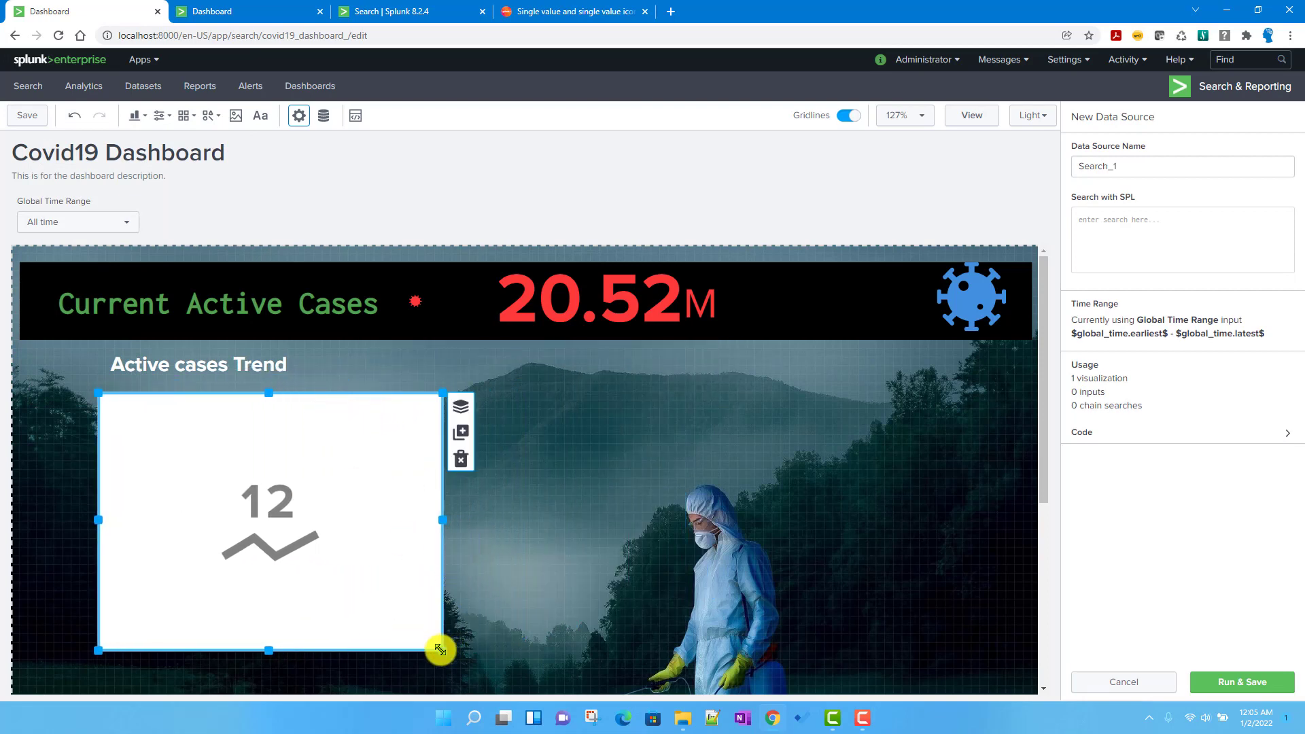
drag(440, 649, 340, 522)
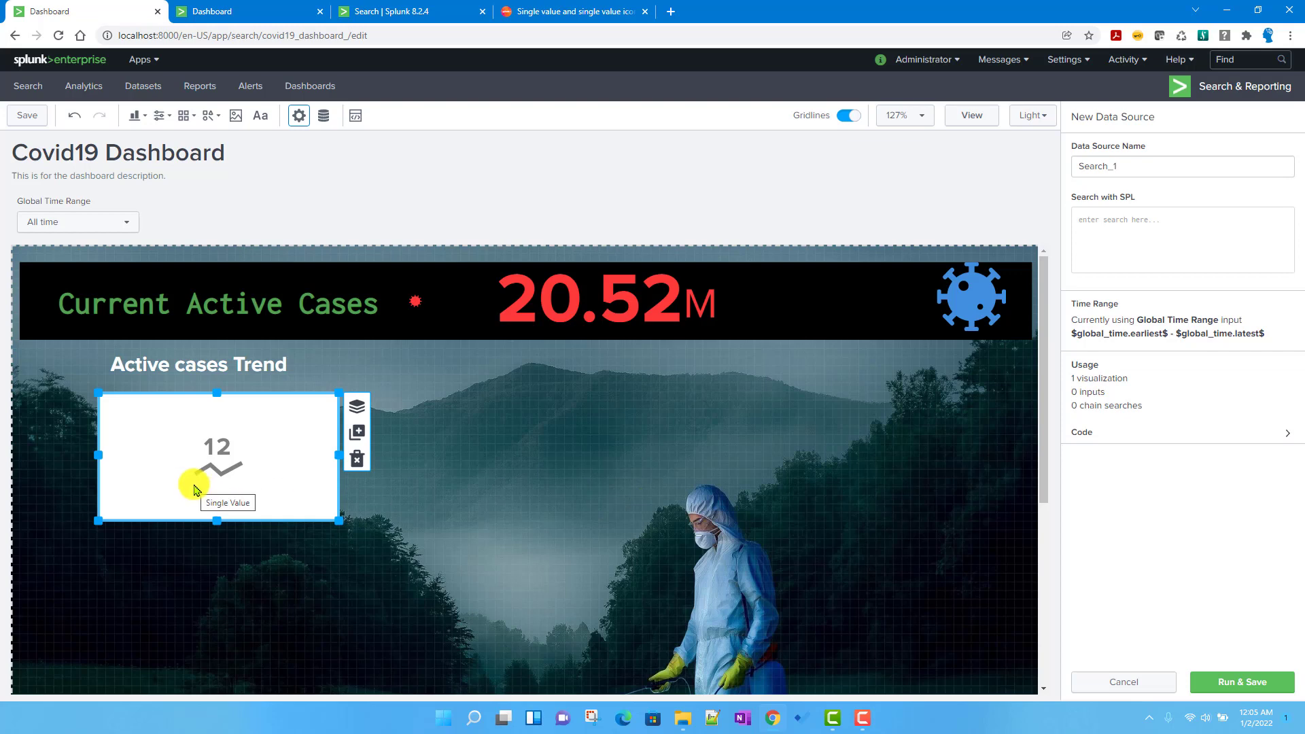
- Restrict the index="covid19" query on the Splunk search page to the source worldometer_coronavirus_daily_data.csv
click(376, 9)
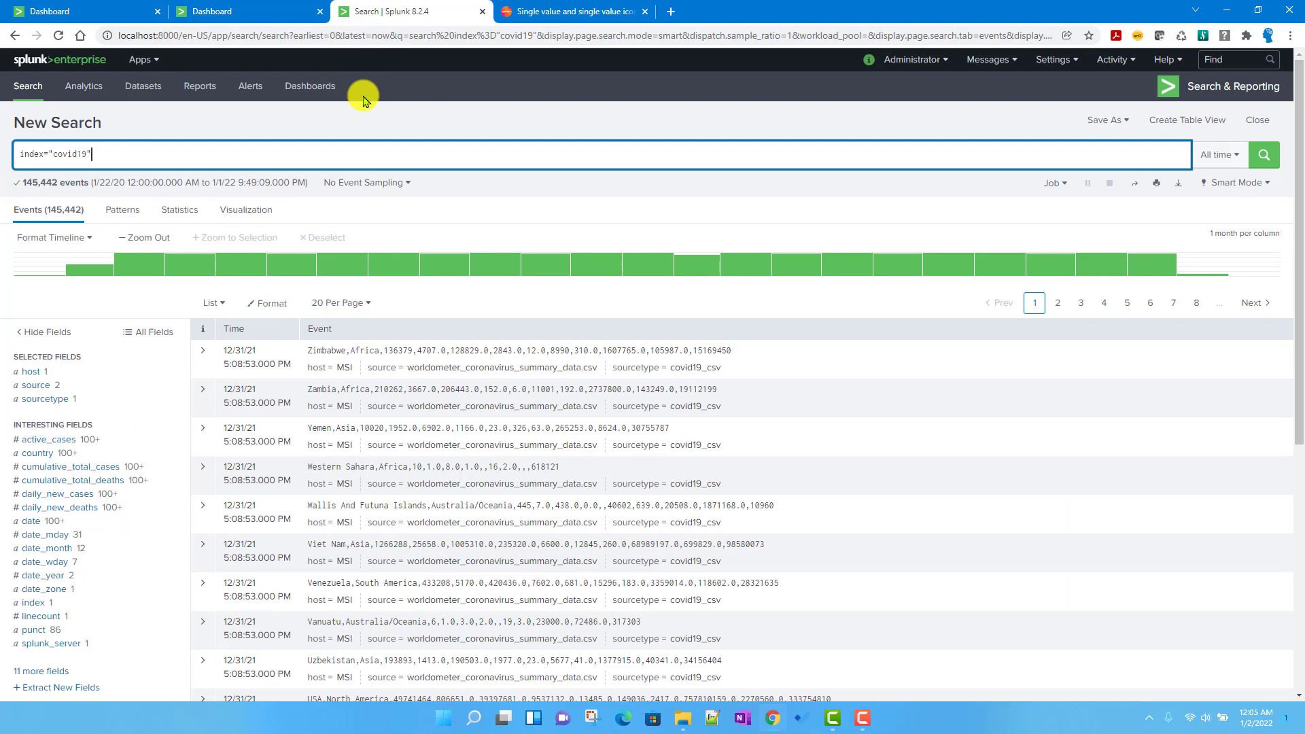
click(38, 387)
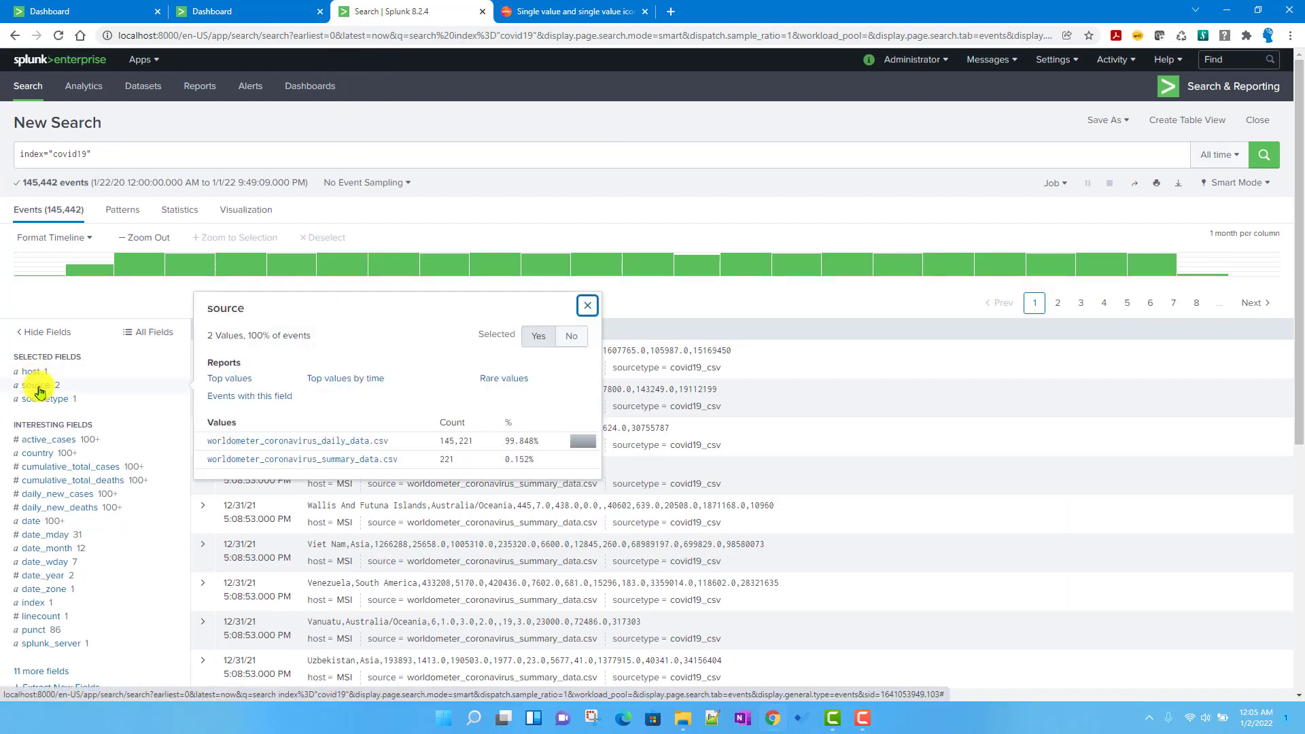
click(295, 442)
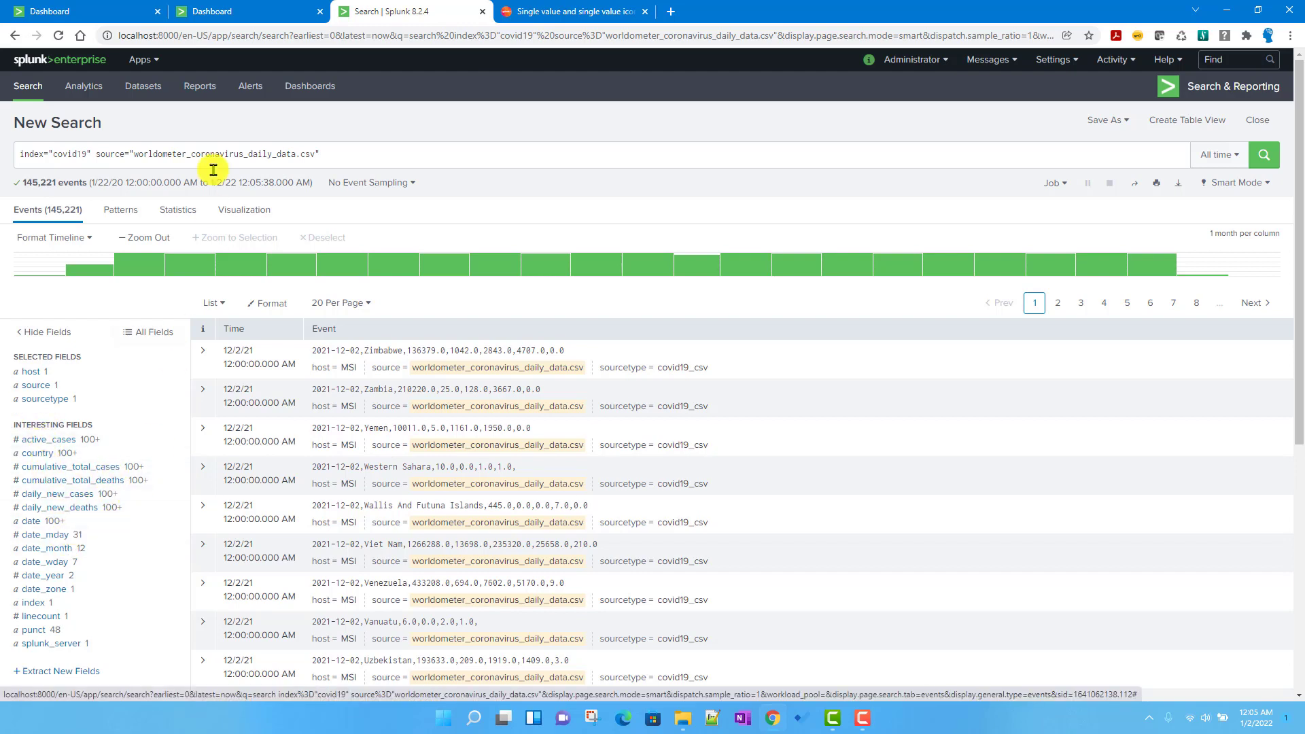
- Extend the query with a table of _time, date, country, cumulative_total_cases, daily_new_cases, active_cases, cumulative_total_deaths and daily_new_deaths, and run it
click(369, 154)
key(shift+Return)
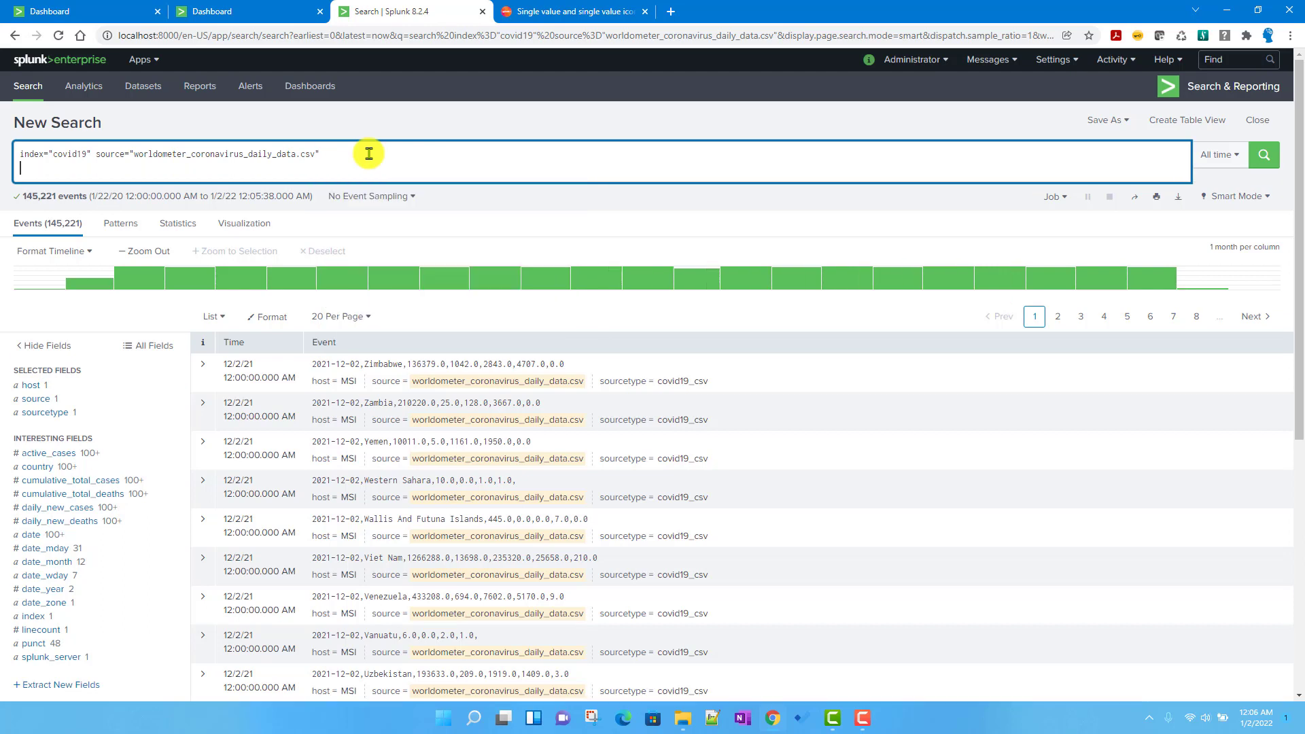
text(| table _time,date, country ,cumulative_total_cases, daily_new_cases ,active_cases, cumulative_total_deaths ,daily_new_deaths)
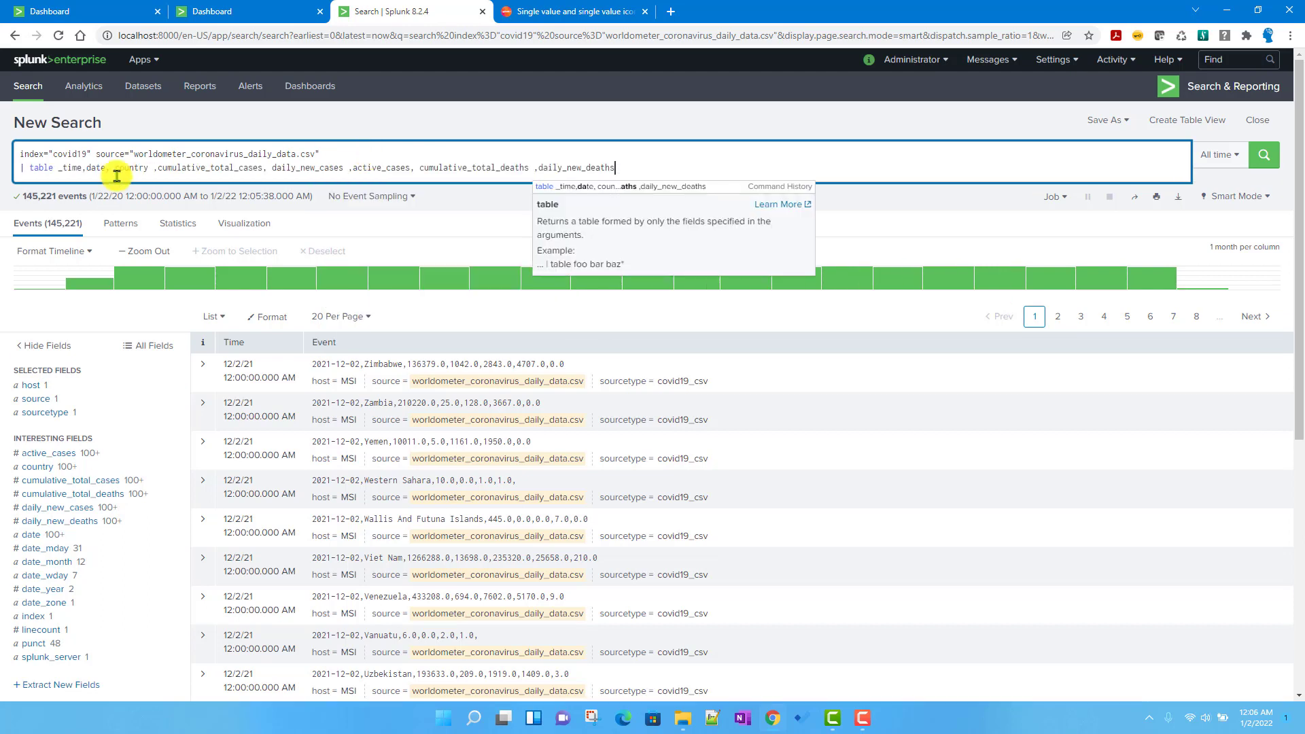
key(Return)
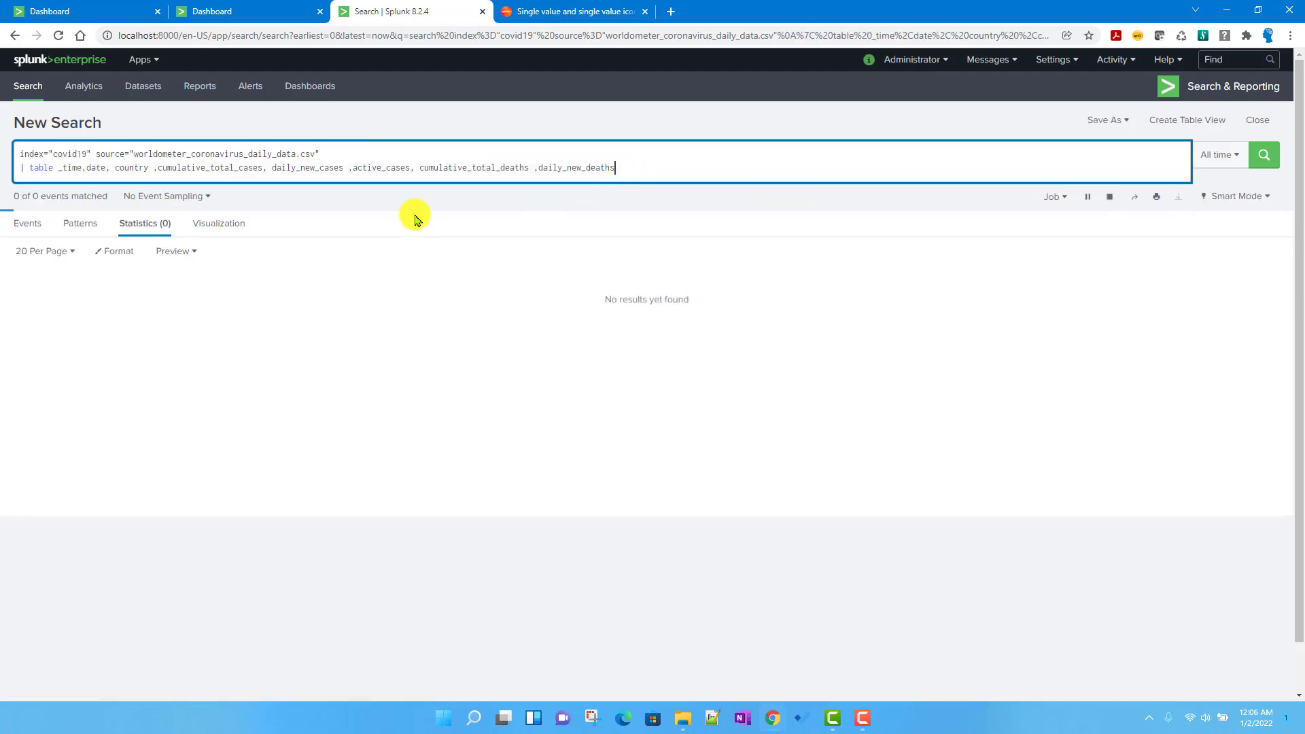
double_click(68, 172)
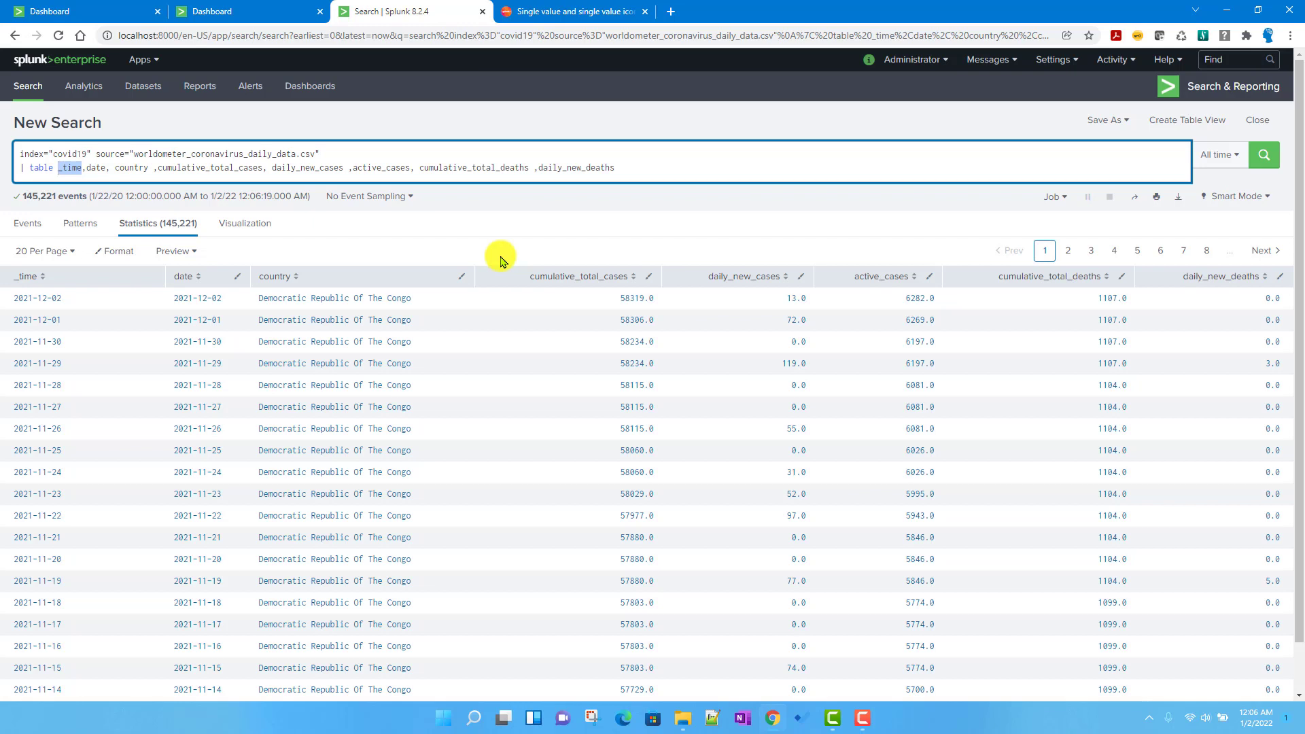
click(649, 168)
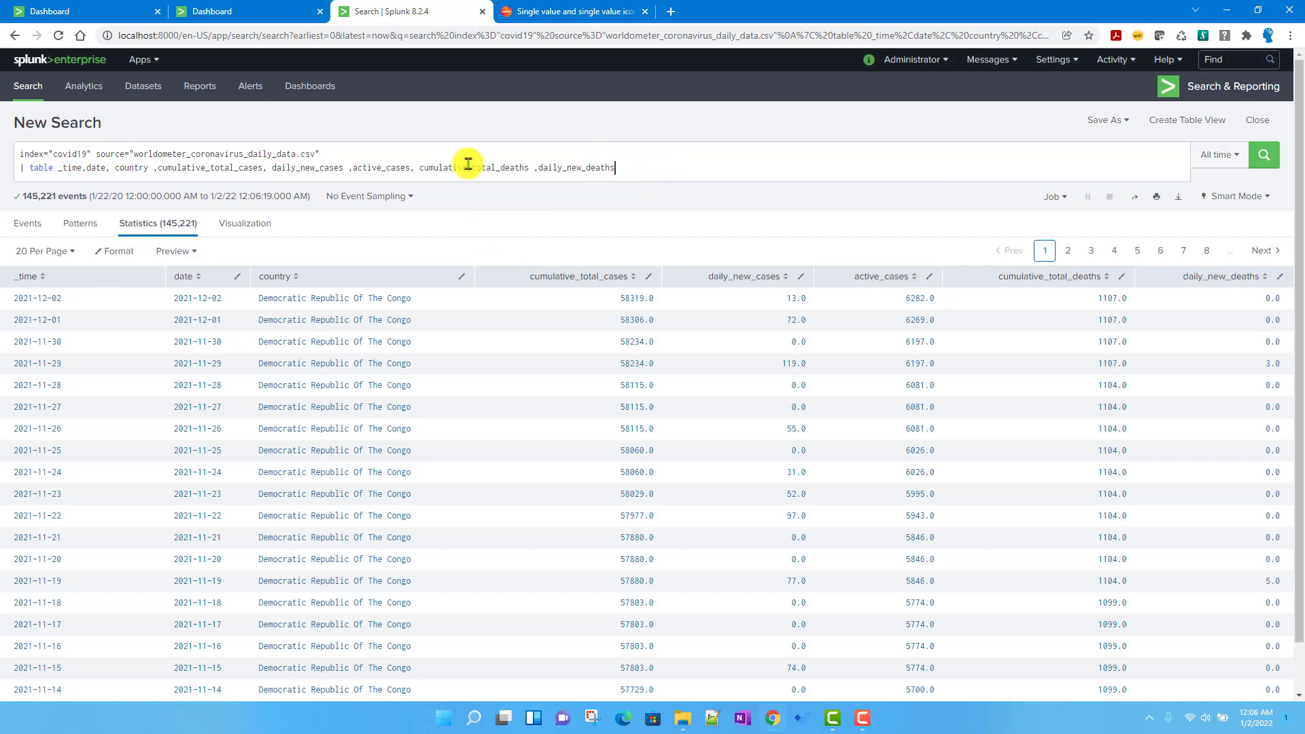
- Copy the full daily-data query into a new dashboard search named base_search_daily and save that data source
key(ctrl+a)
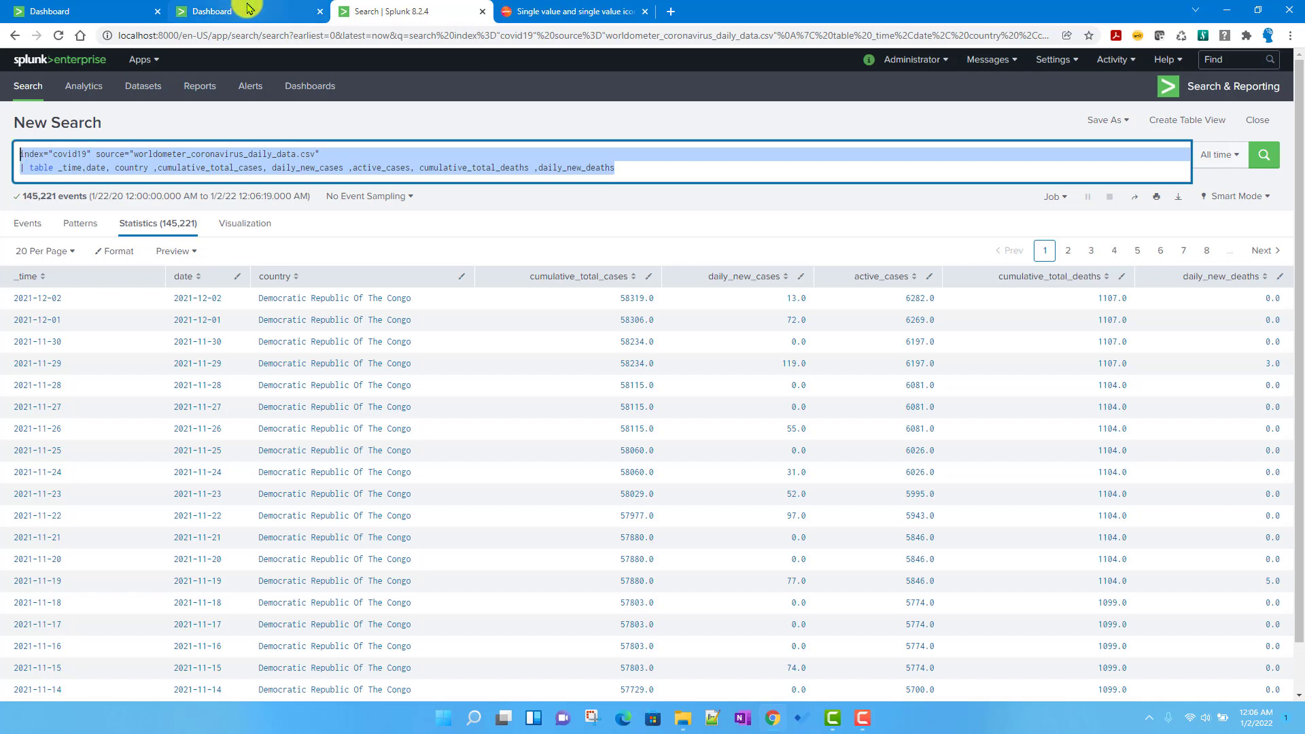
click(53, 7)
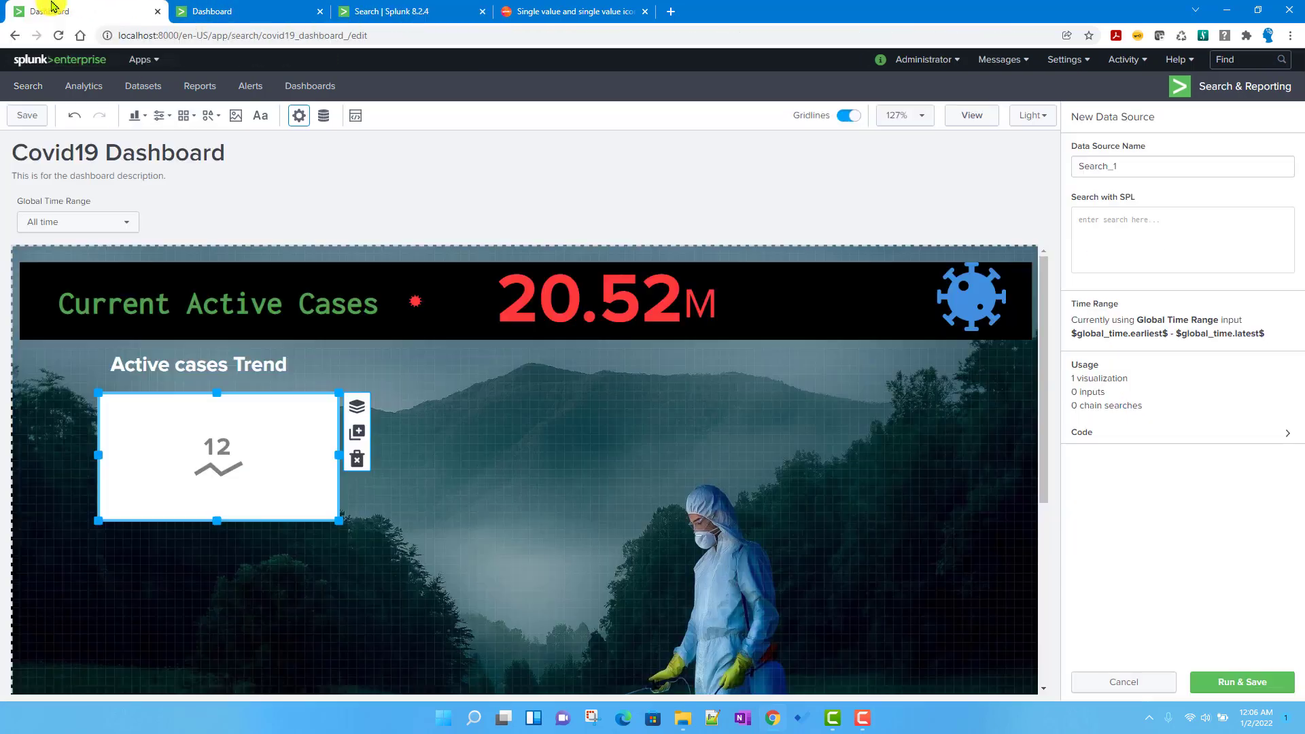
click(322, 119)
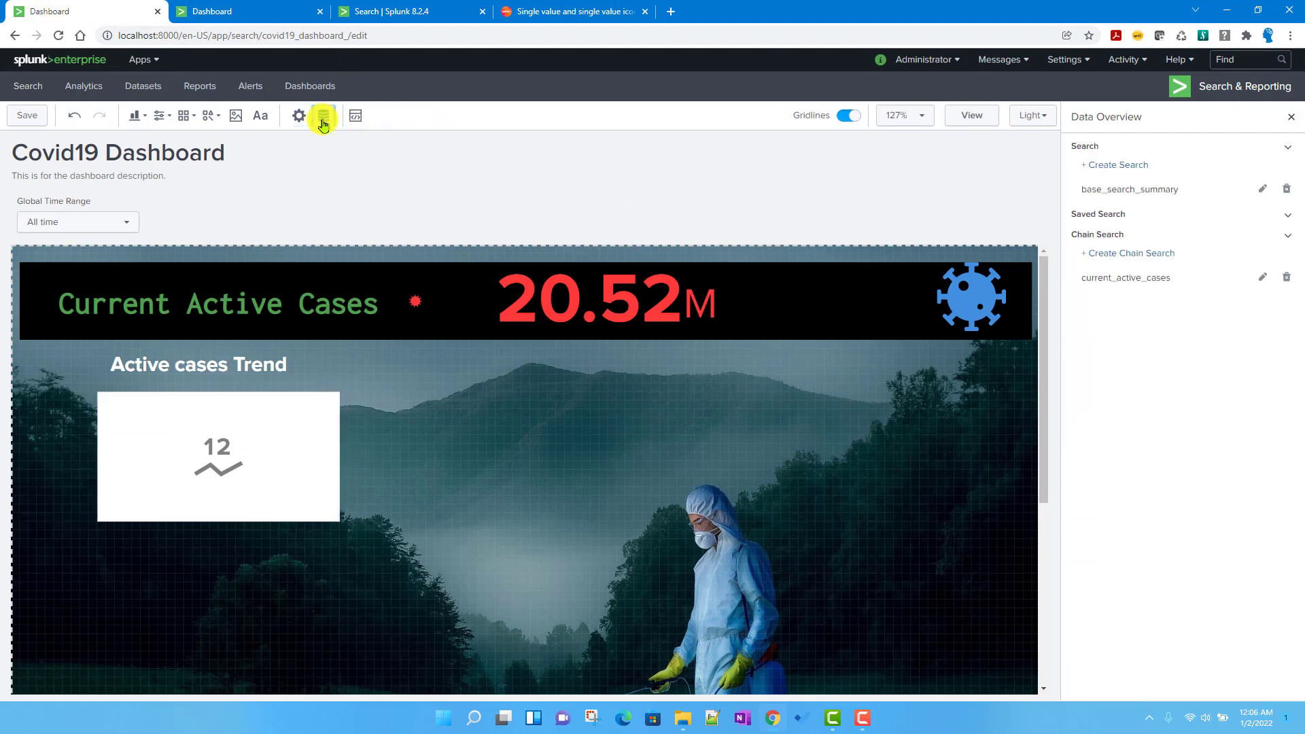
click(1098, 165)
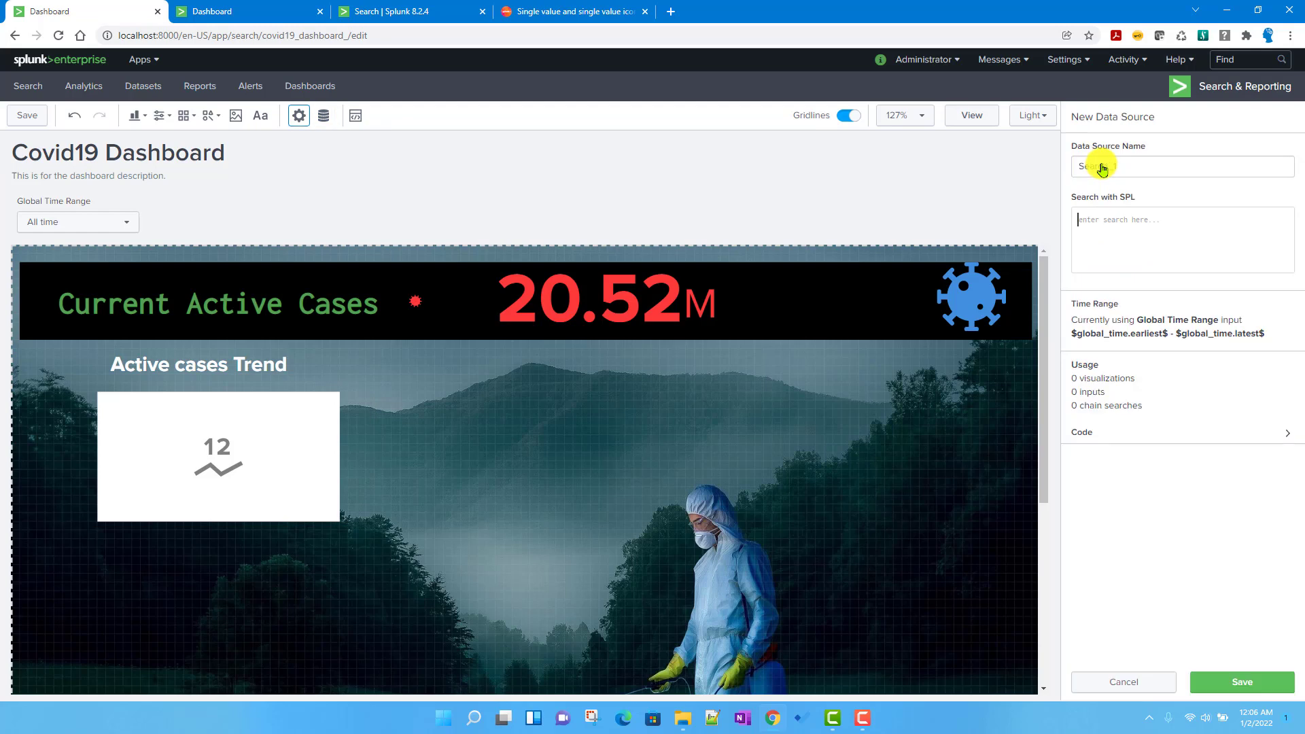
double_click(1172, 165)
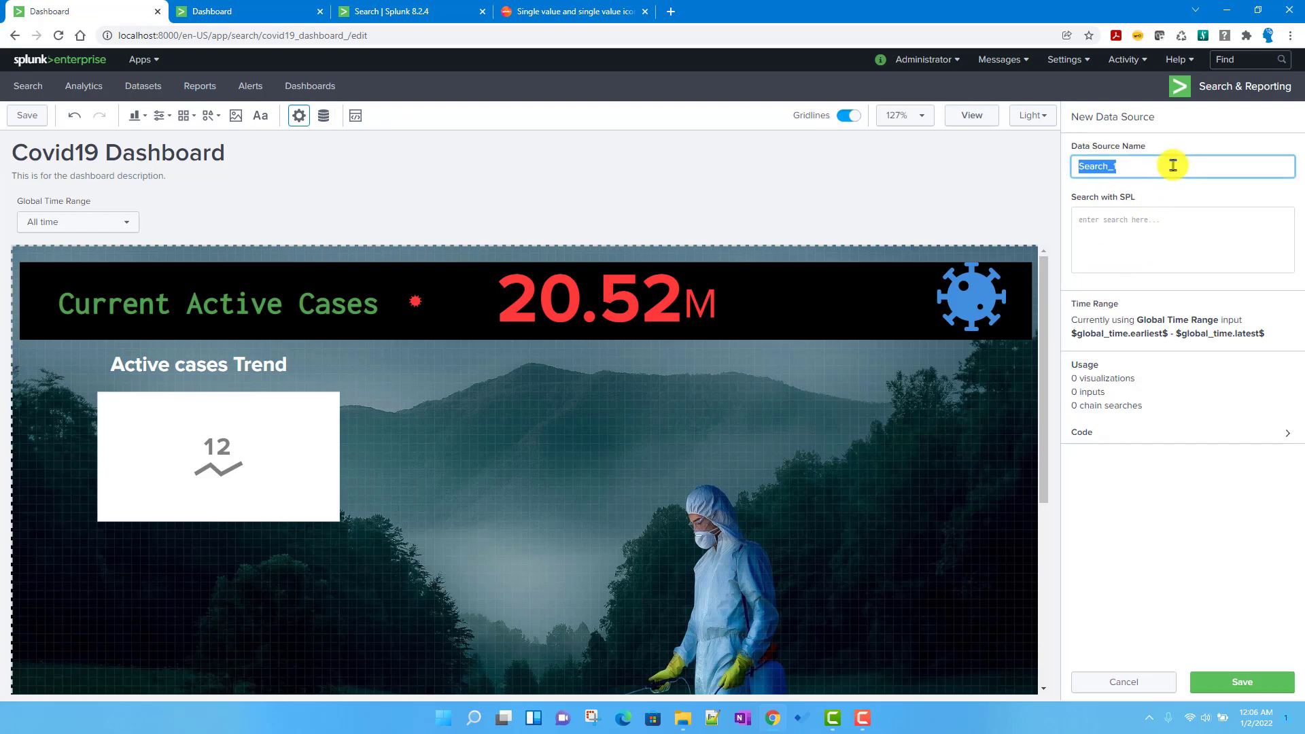
text(base_search_daily)
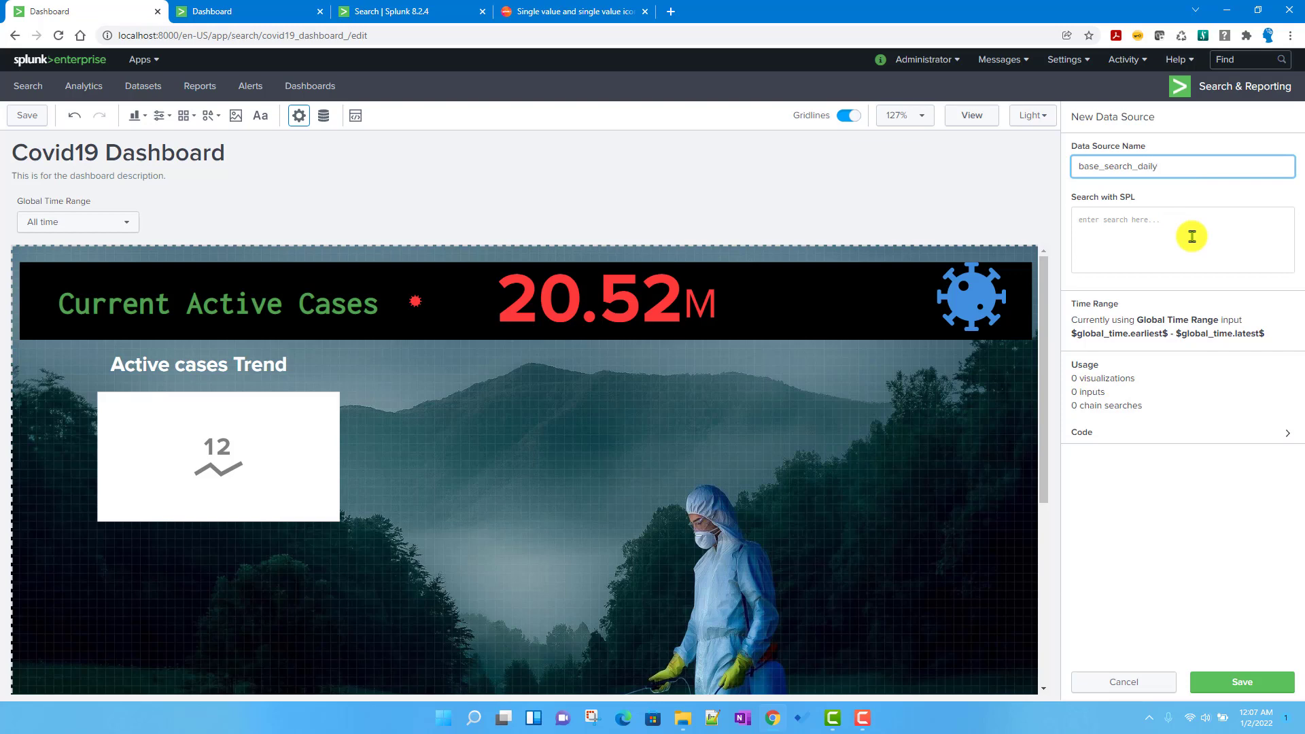
click(1191, 237)
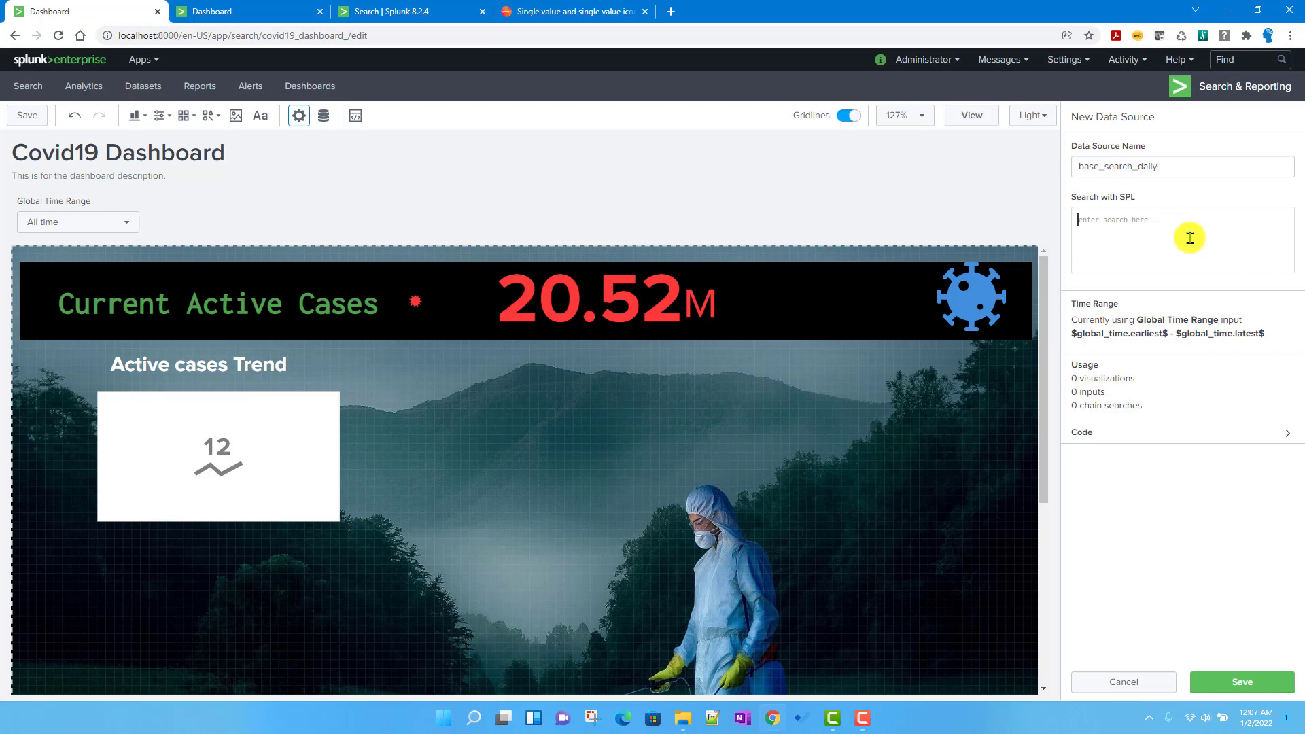
text(index="covid19" source="worldometer_coronavirus_daily_data.csv" | table _time,date, country,cumulative_total_cases, daily_new_cases ,active_cases, cumulative_total_deaths ,daily_new_deaths)
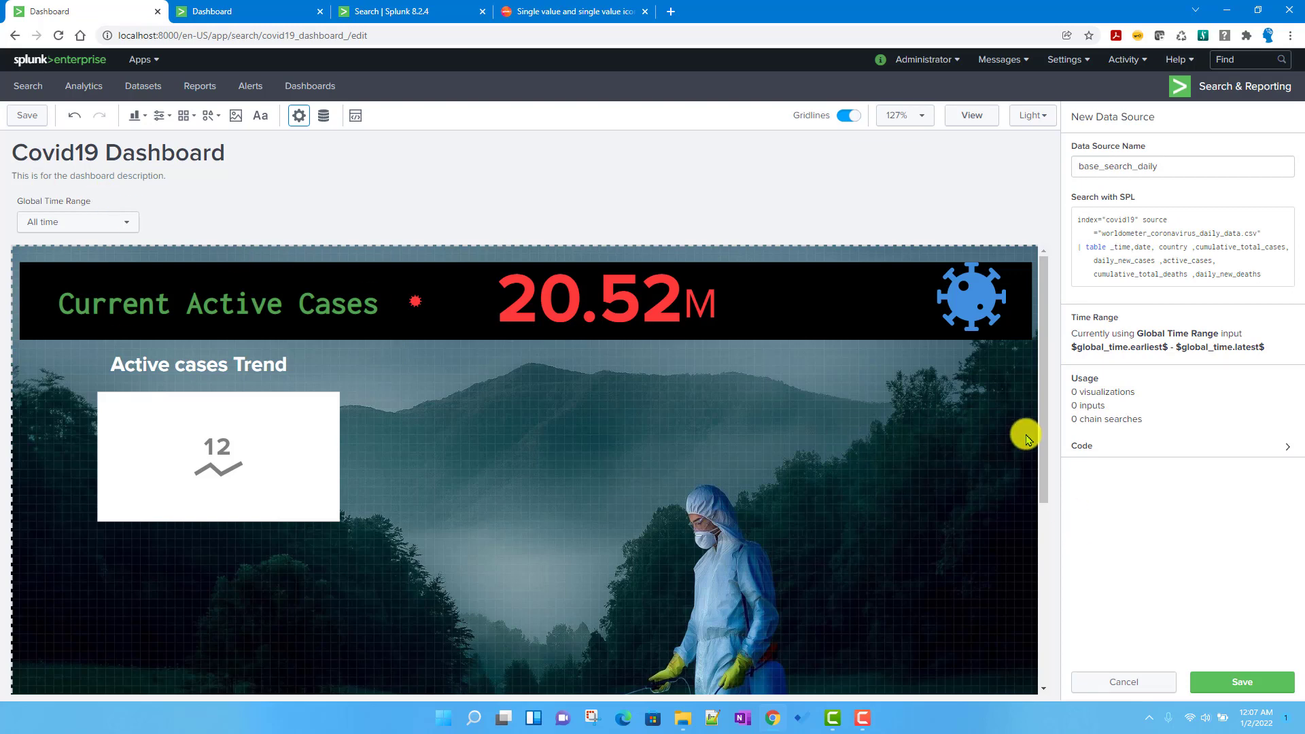
click(1251, 685)
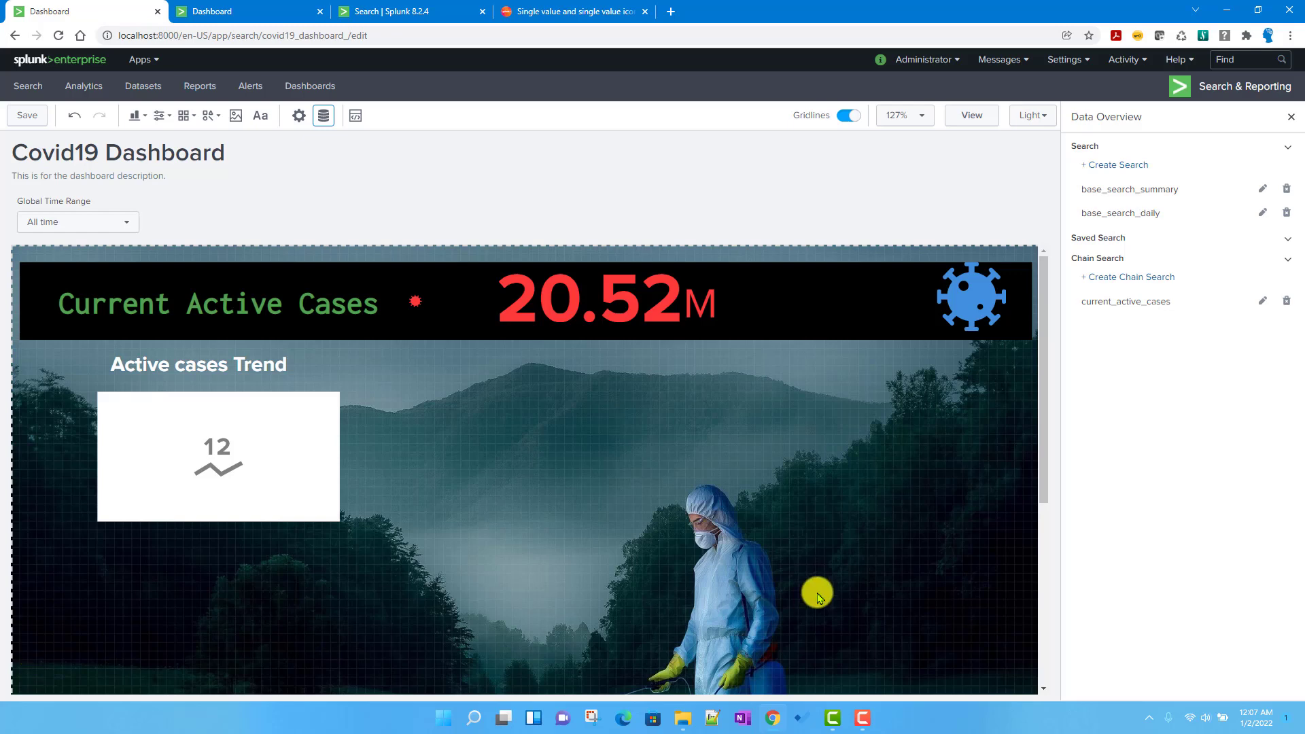
- Add the filter | where country = "India" on a new line of the daily-data query on the search page and run it
click(391, 14)
click(636, 170)
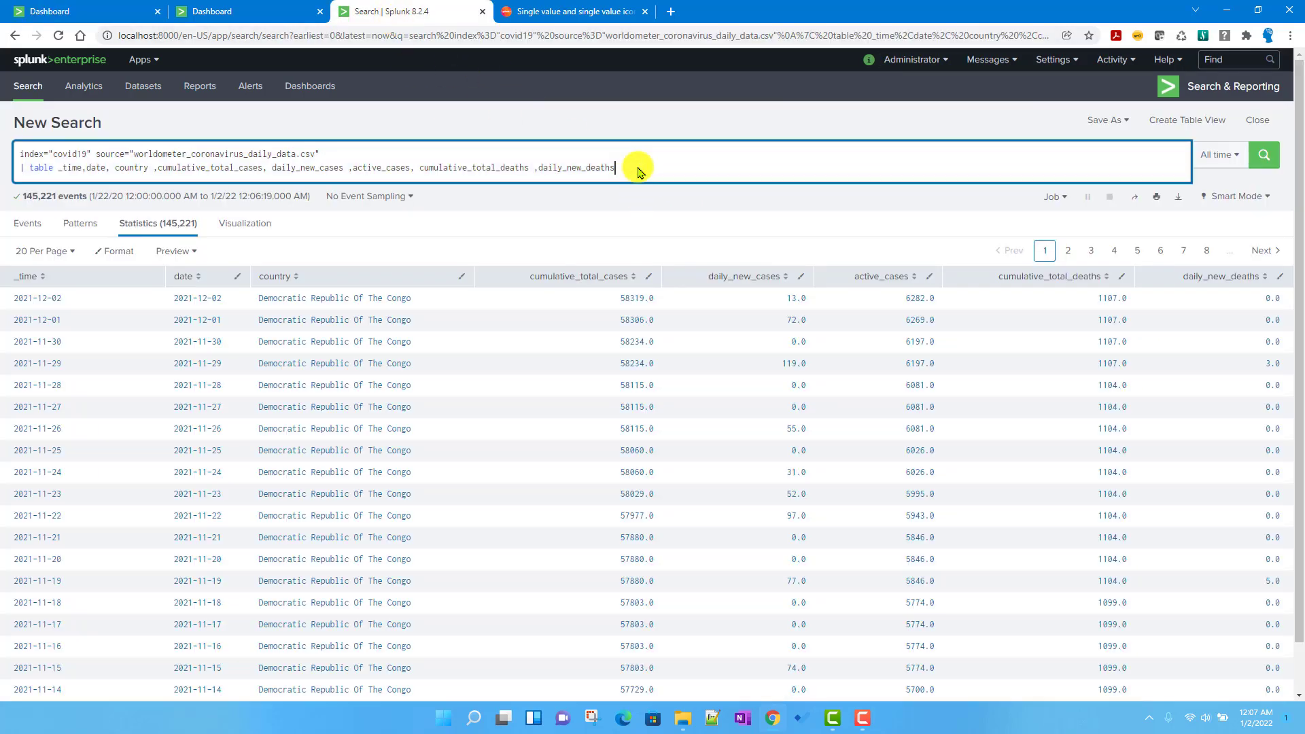
text(|)
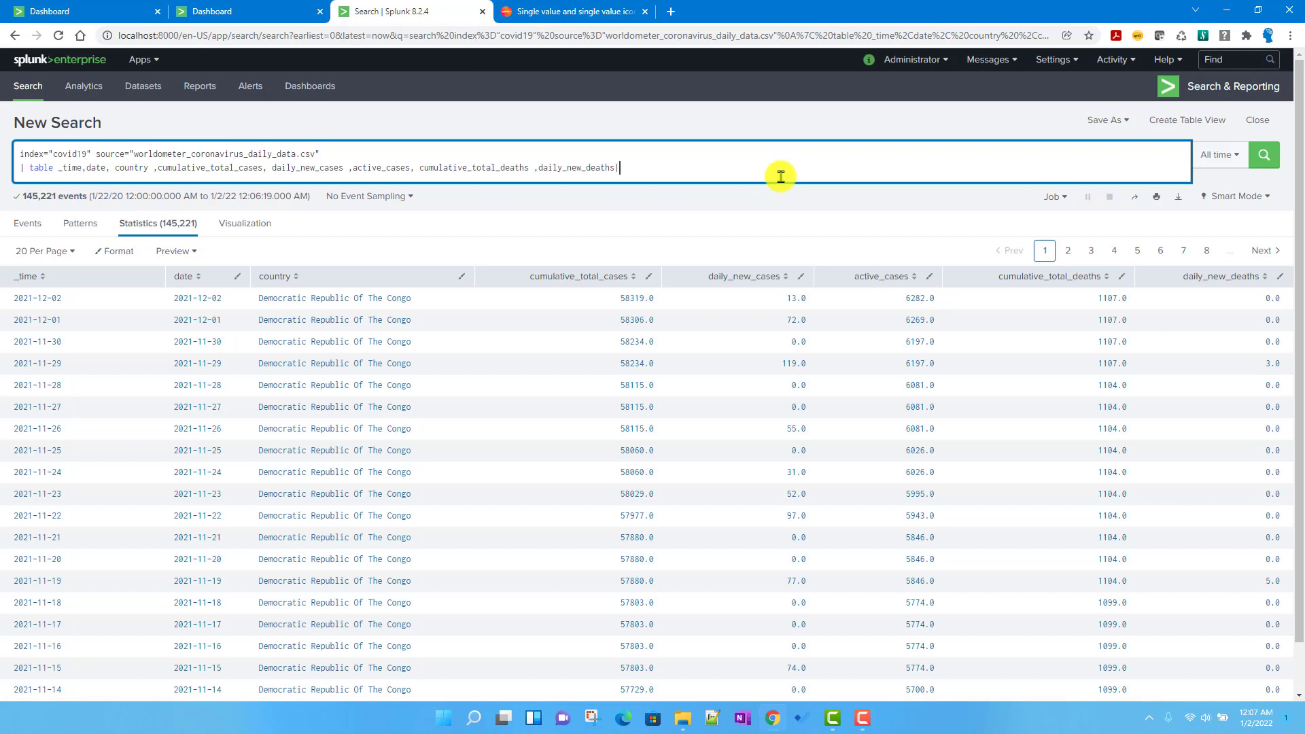
key(BackSpace)
key(shift+Return)
text(|)
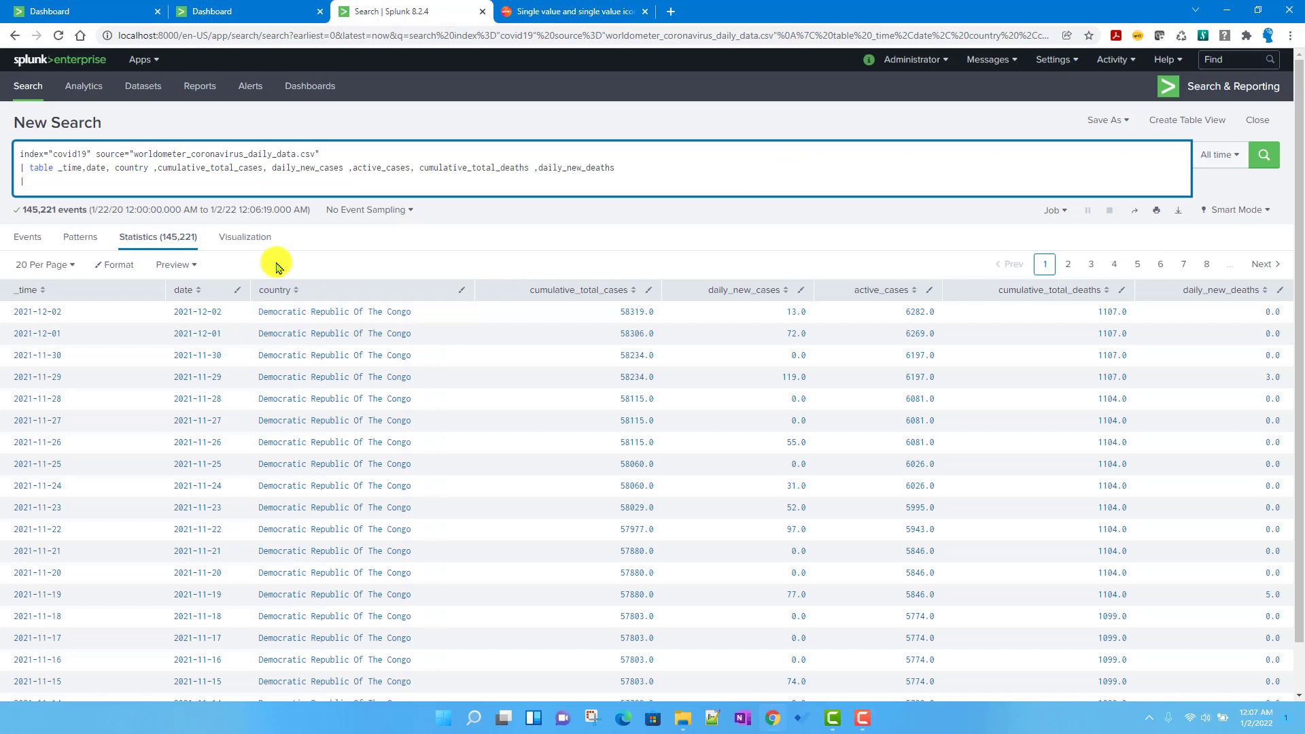
text( where)
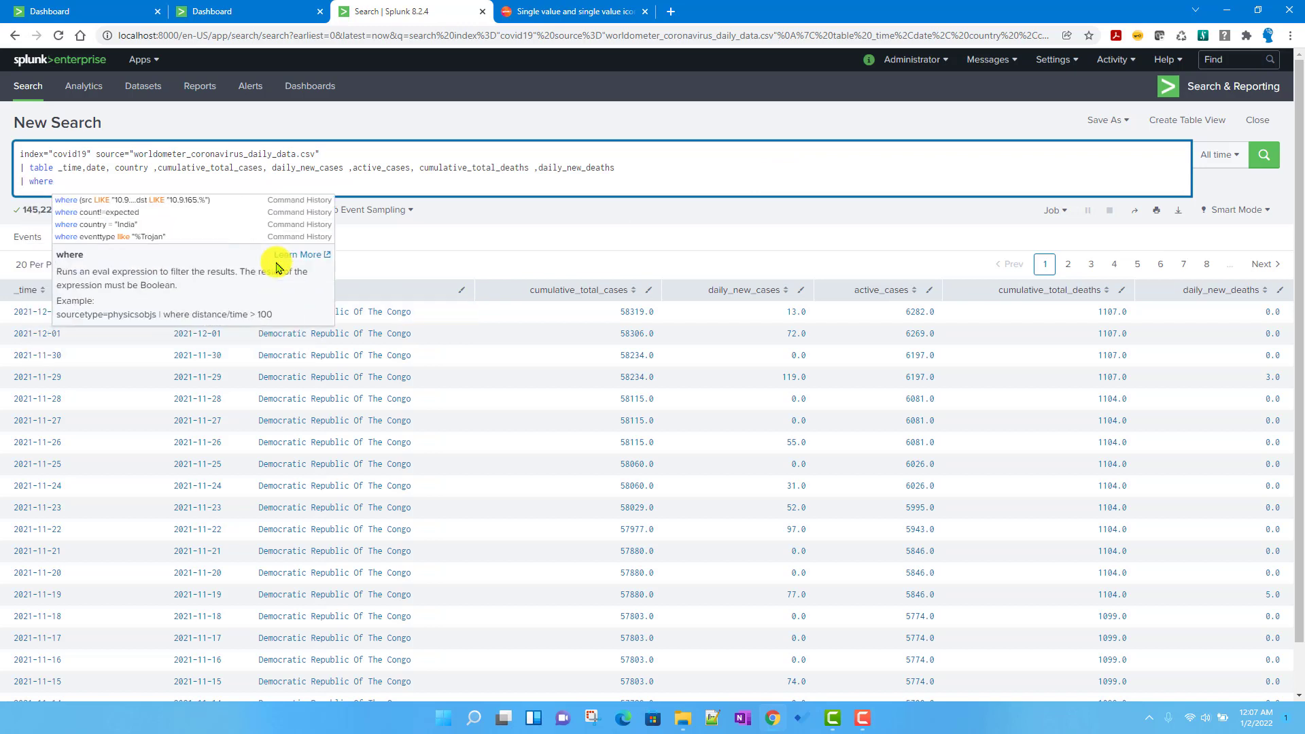
text( cou)
key(Down)
key(Down)
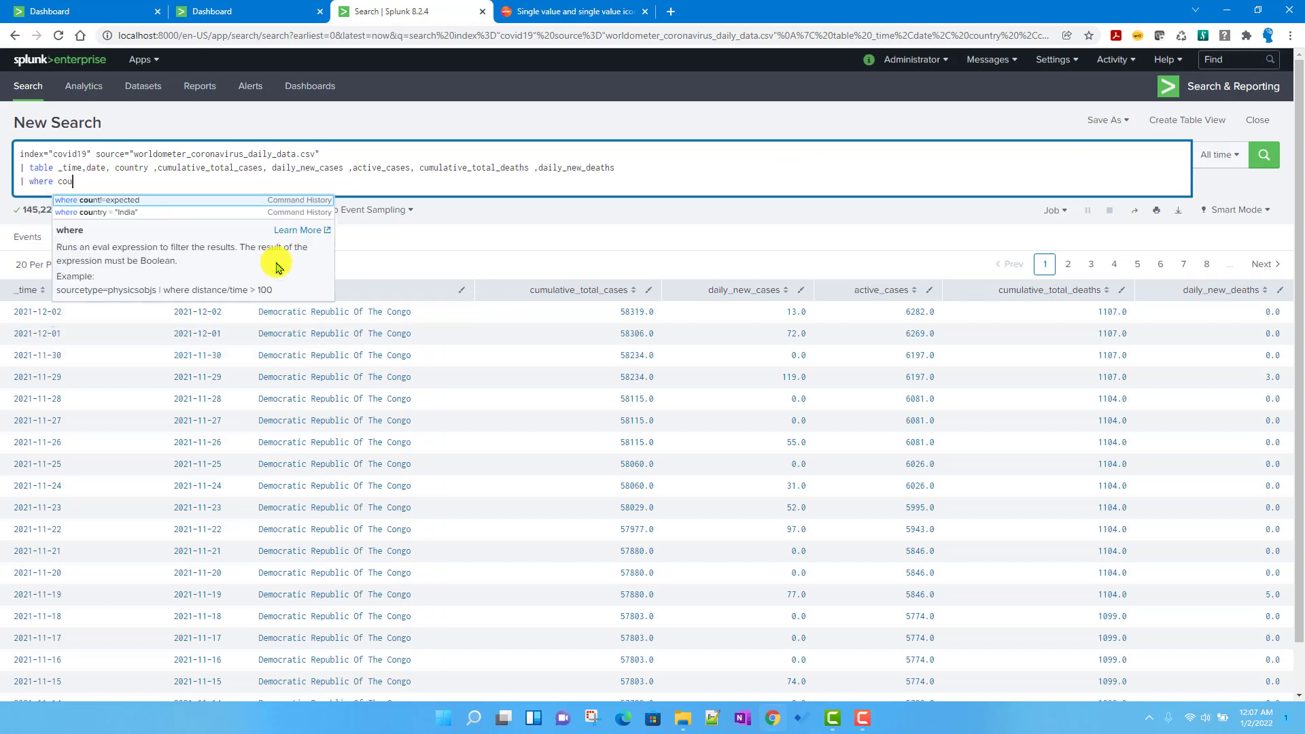
key(Return)
key(Return)
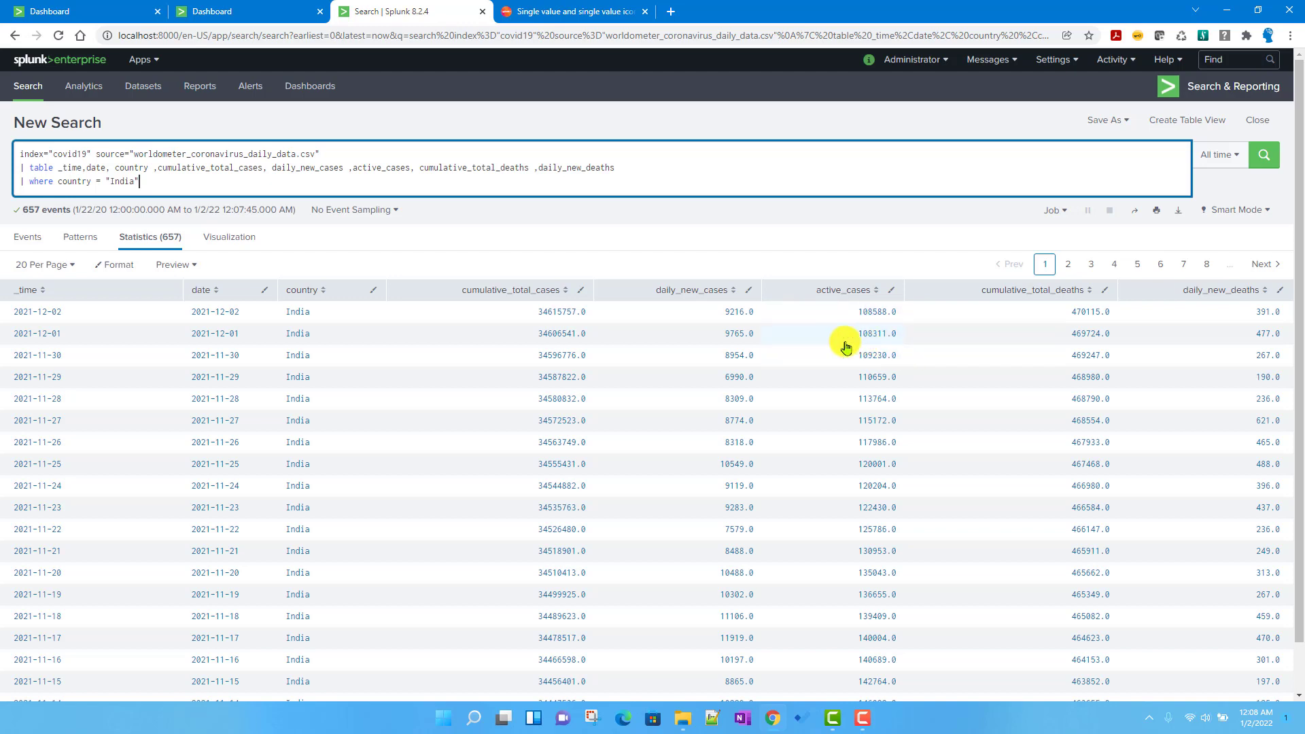
- Compare India's active_cases values for 2021-12-01 and 2021-12-02 in the results table
drag(62, 338, 12, 340)
drag(851, 336, 901, 340)
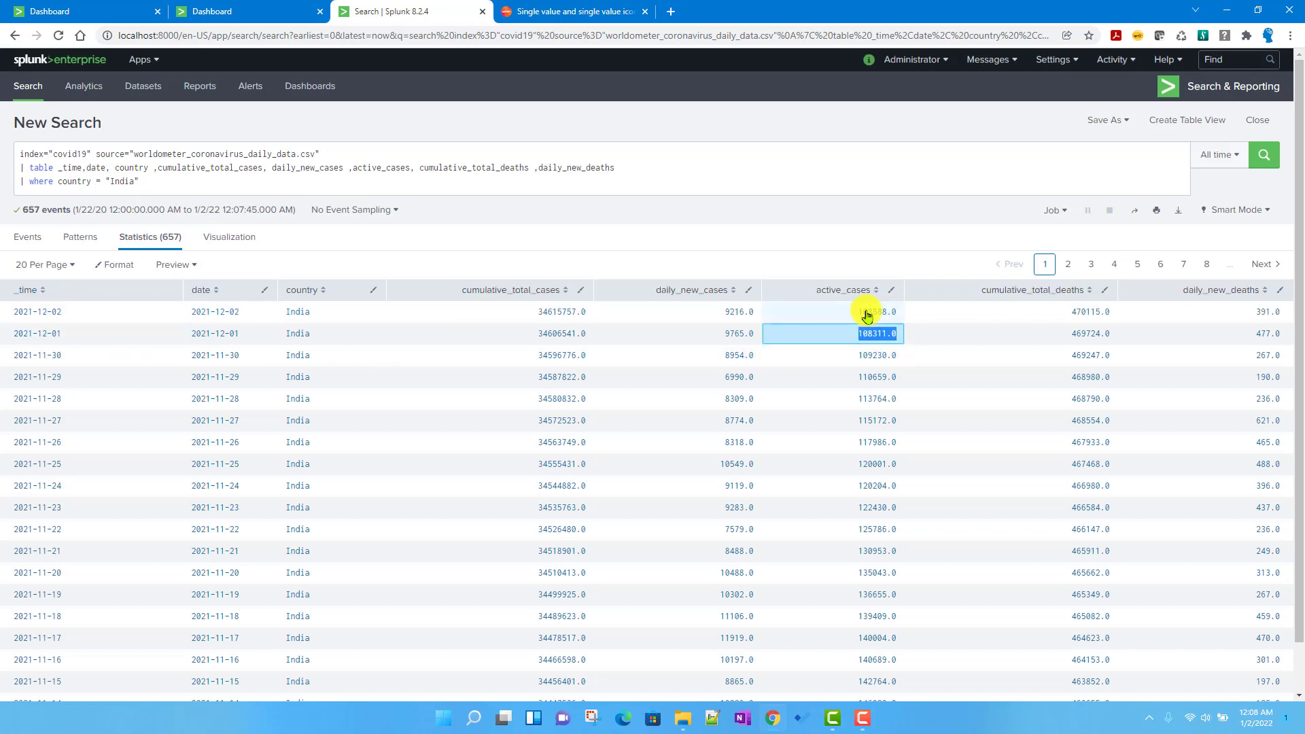
drag(849, 313, 897, 318)
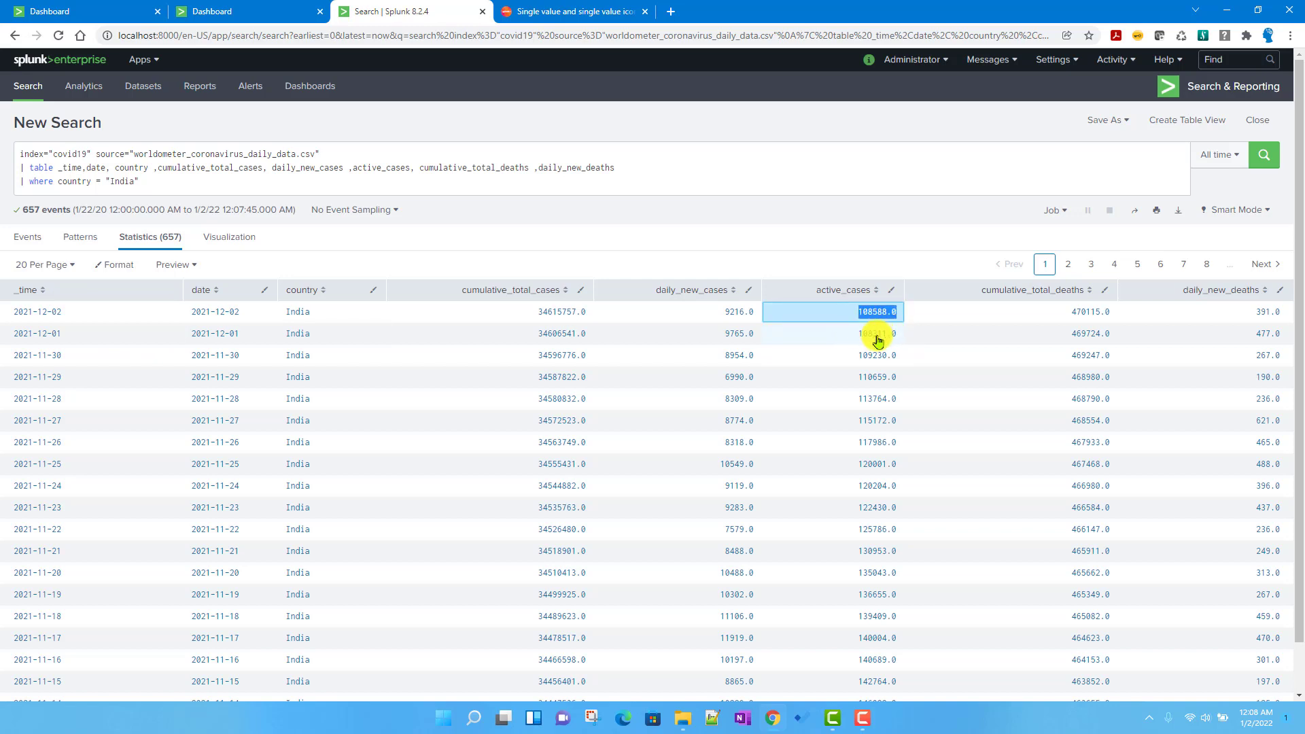
- Start a timechart command on a new line below the India filter in the daily-data query
click(168, 186)
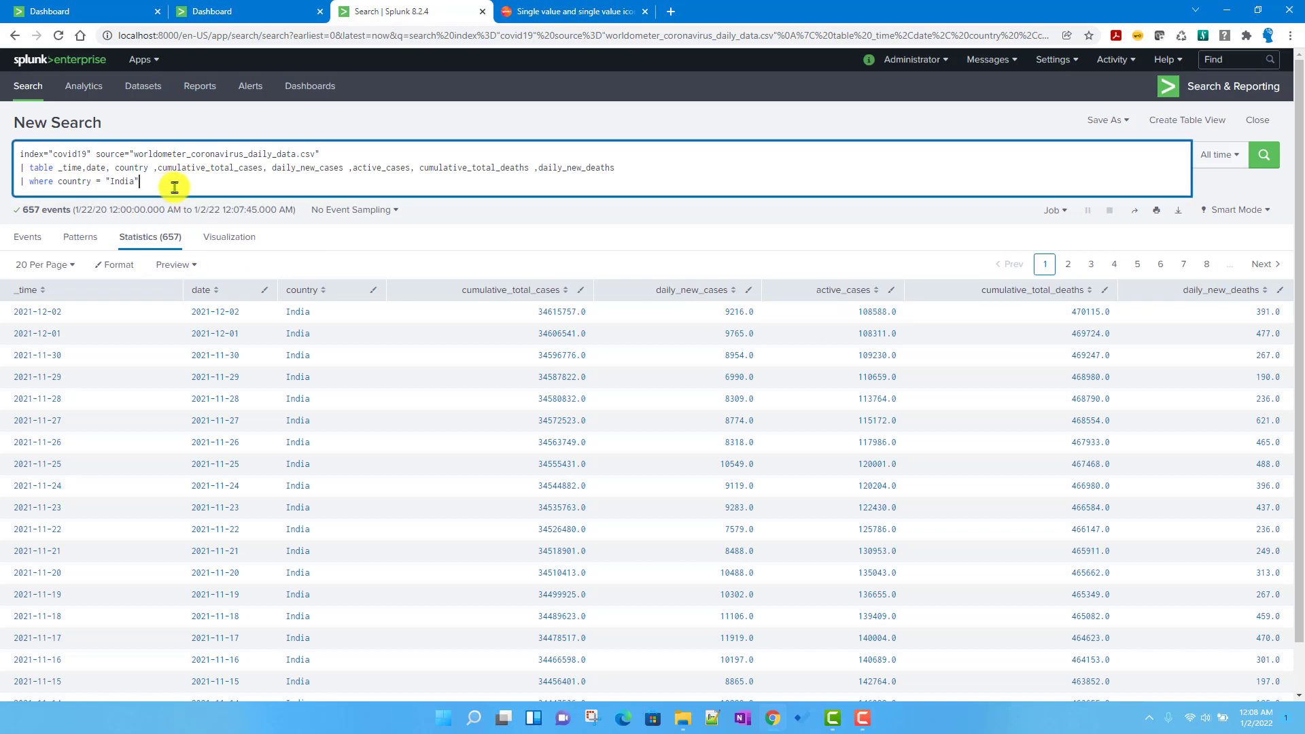
key(shift+Return)
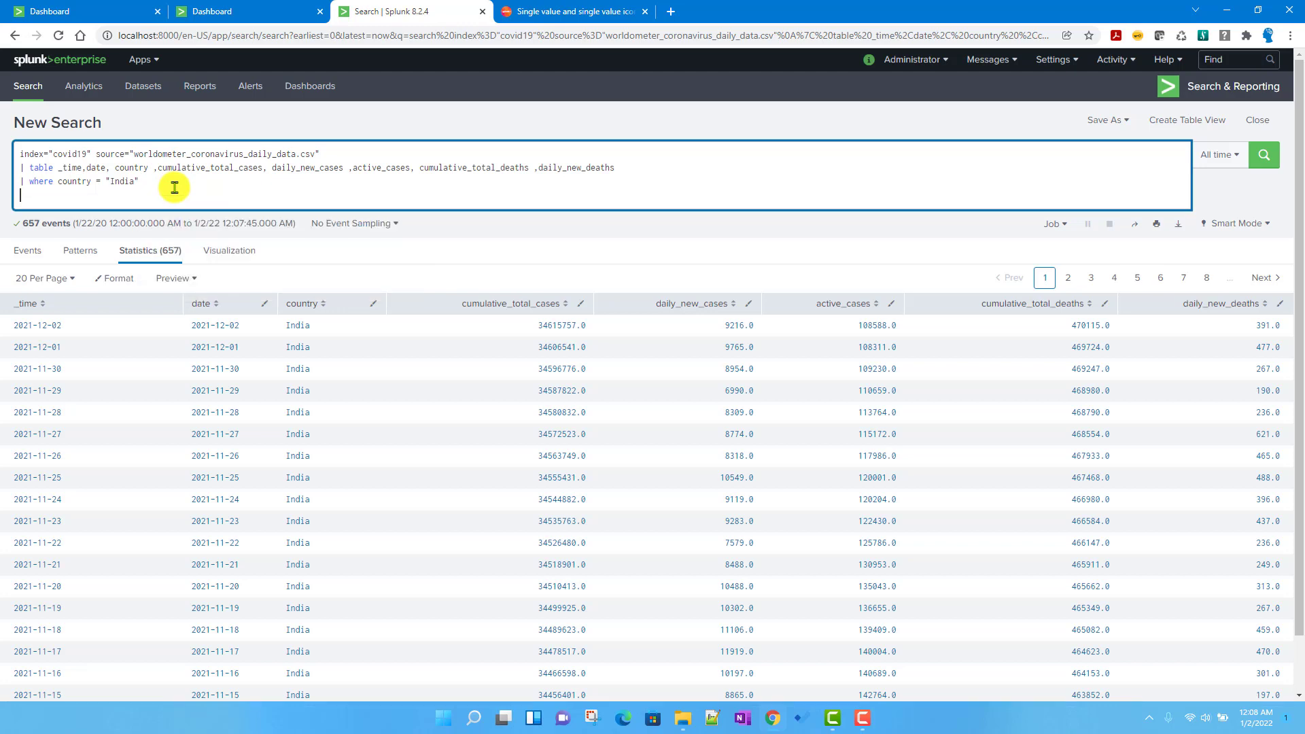
text(|)
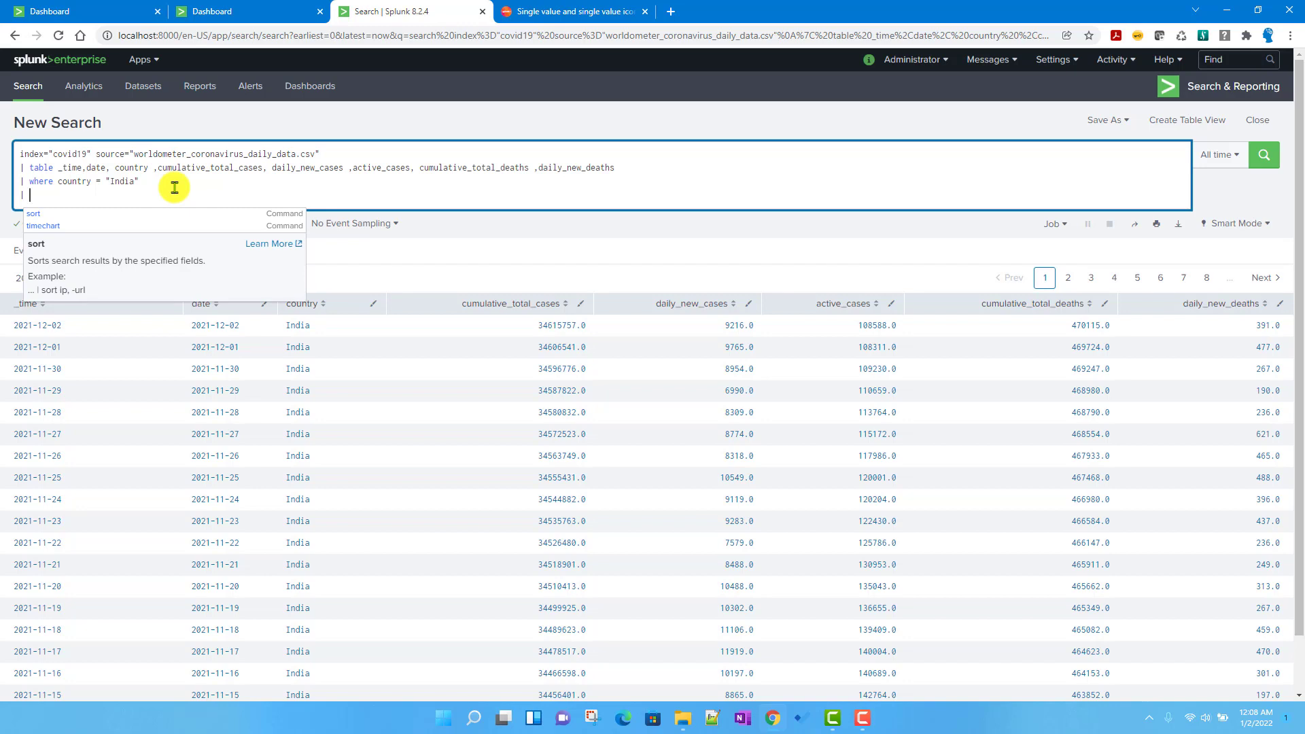
text(time)
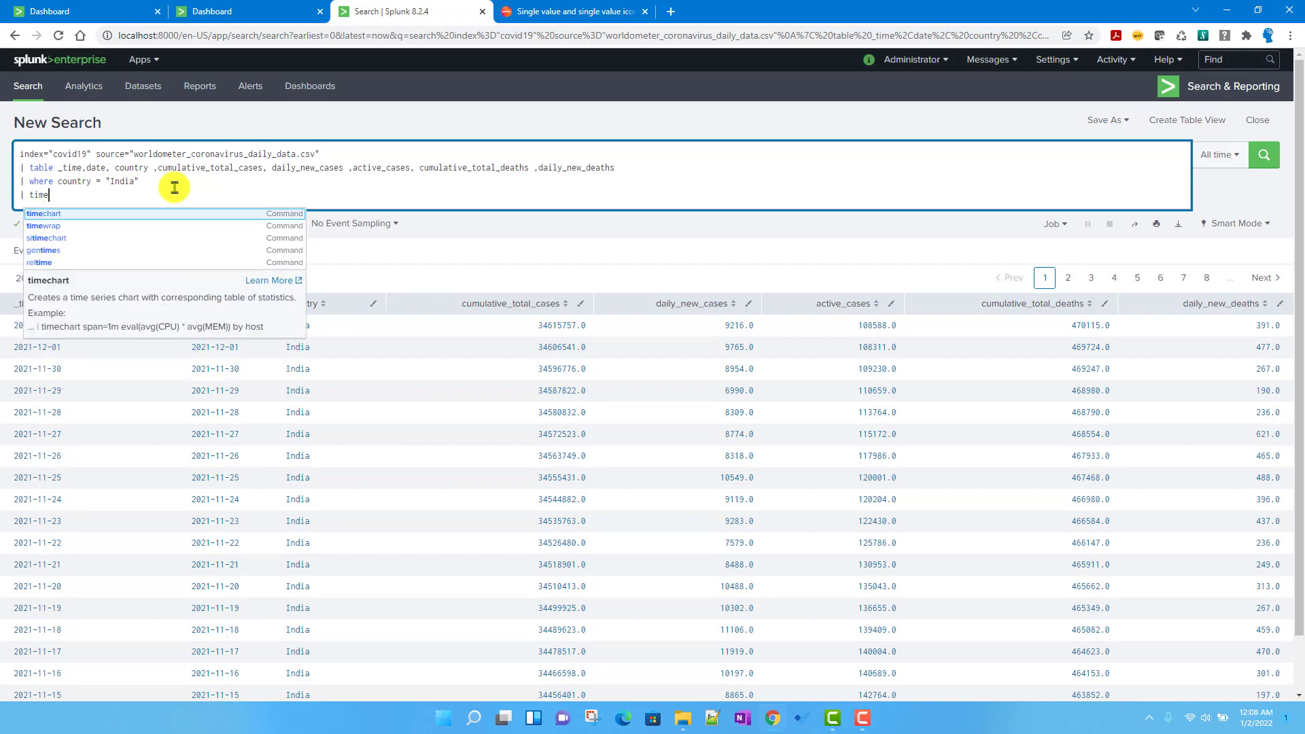
key(Return)
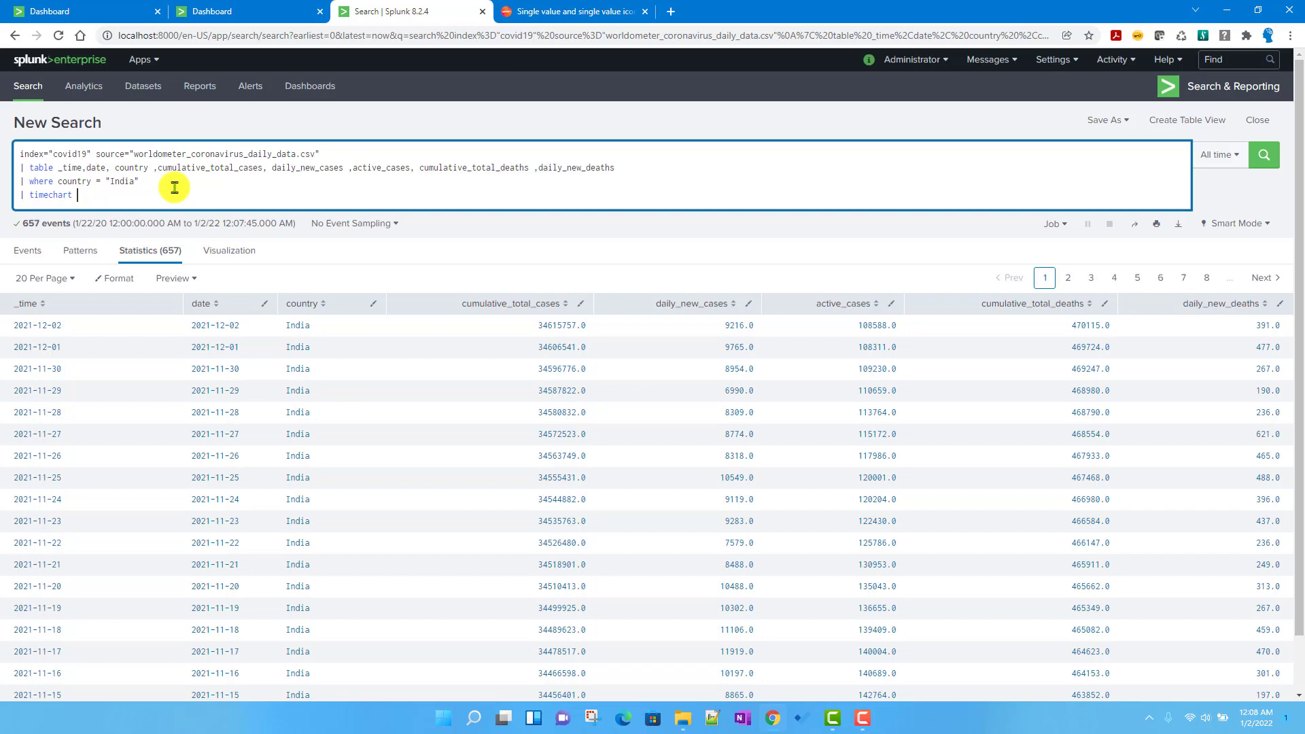
- Look at the preset options of the Global Time Range input on the Covid19 Dashboard
click(78, 11)
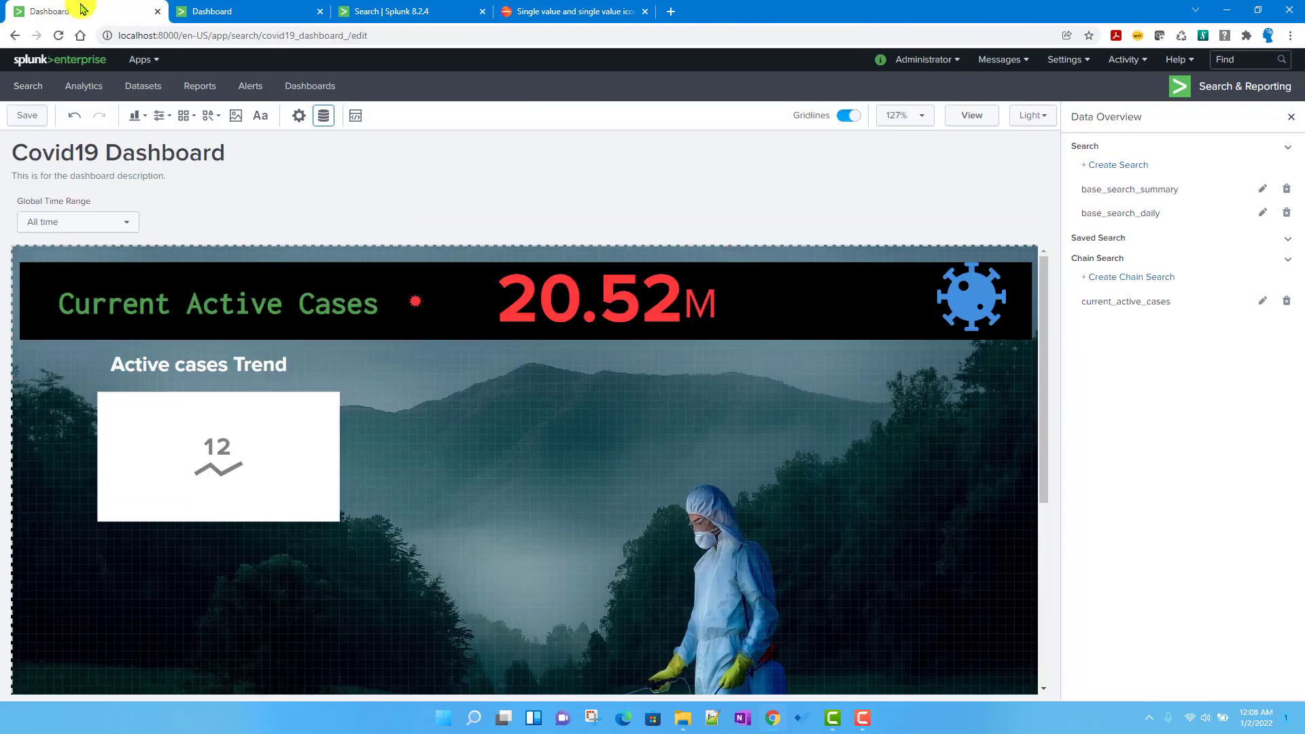
click(64, 230)
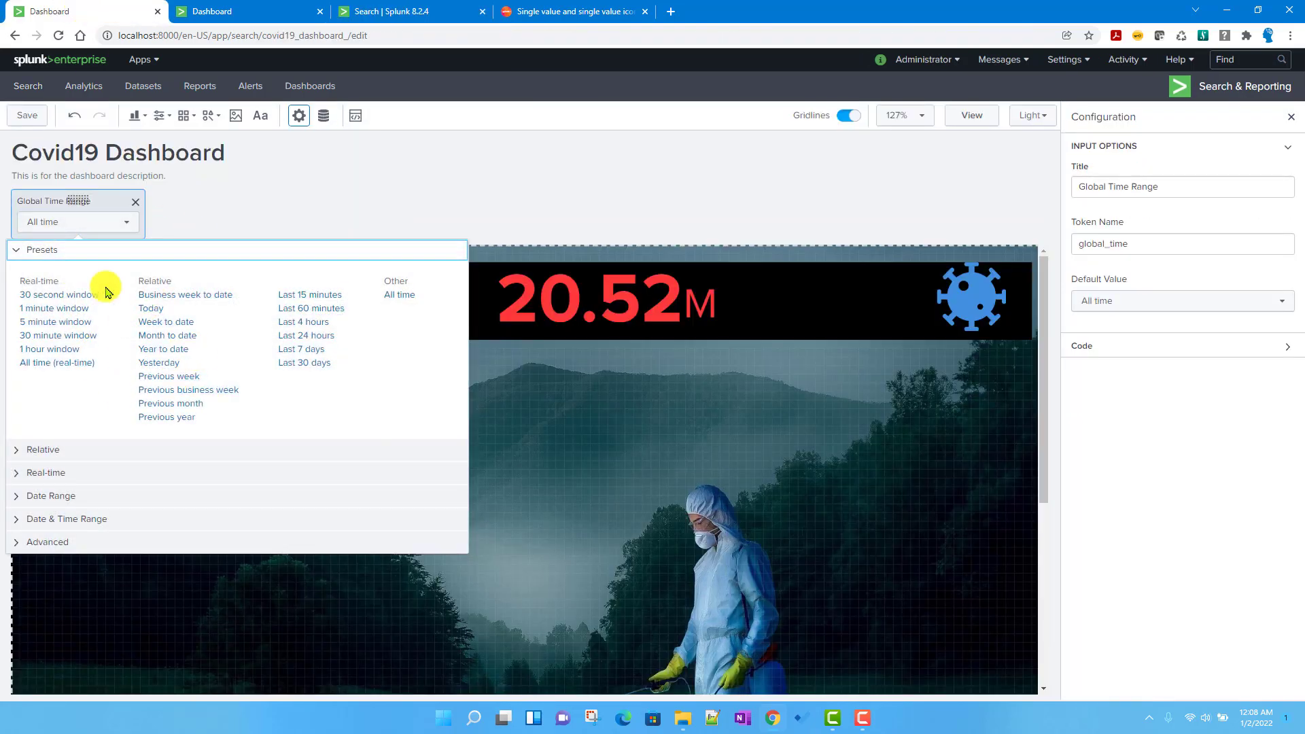
click(323, 207)
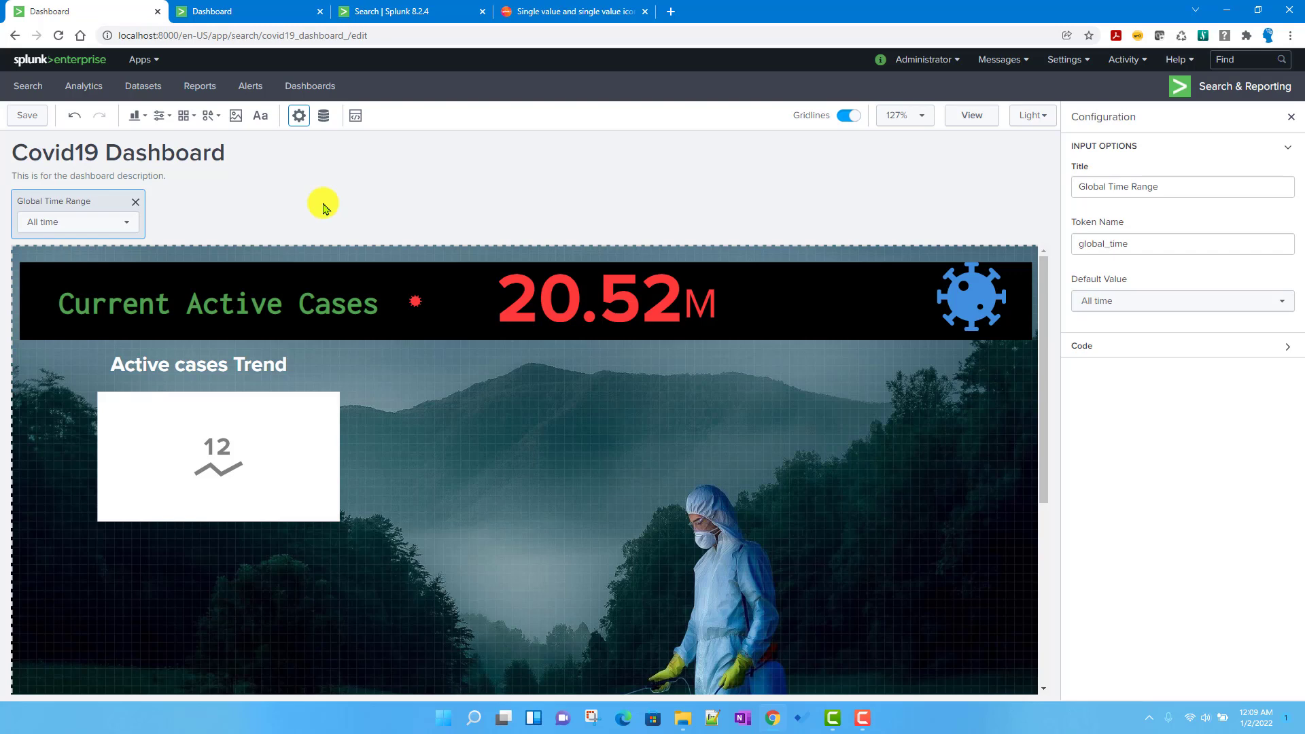
- Complete the timechart line on the search page with max(active_cases) as active_cases and run the query
click(381, 11)
text(m)
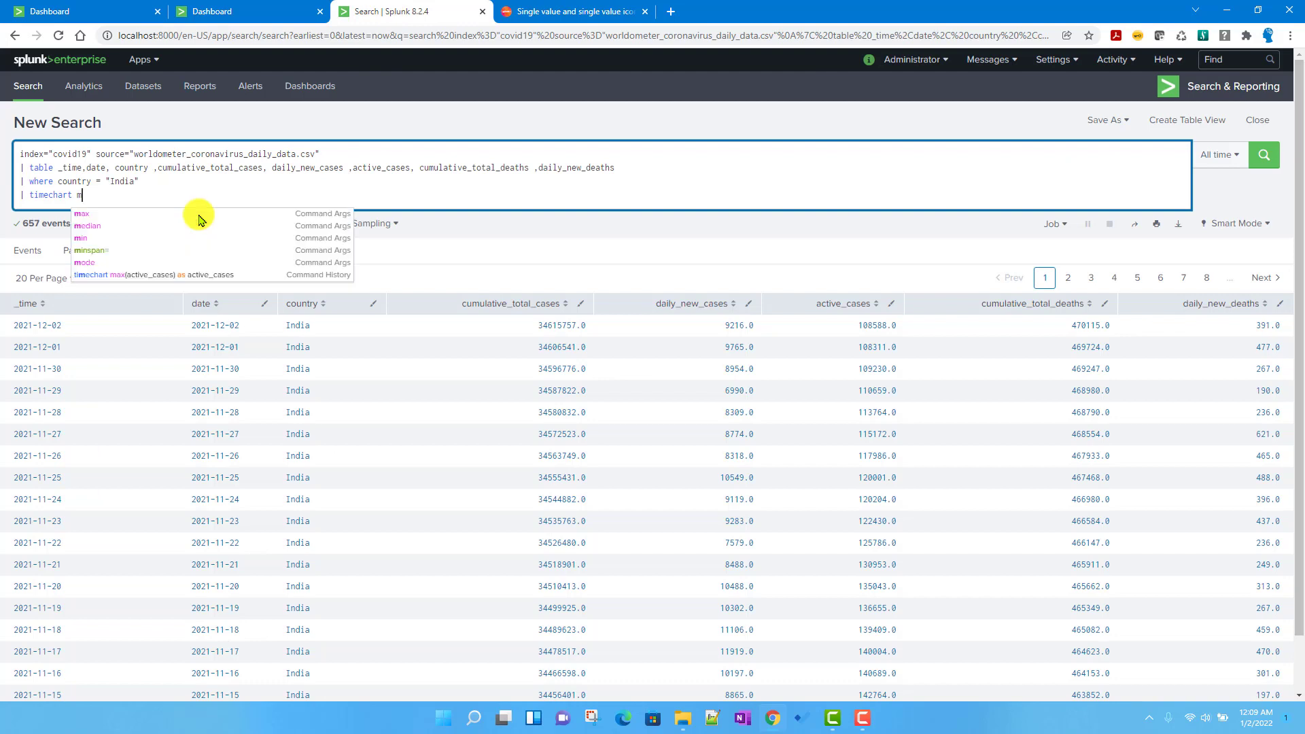
text(ax()
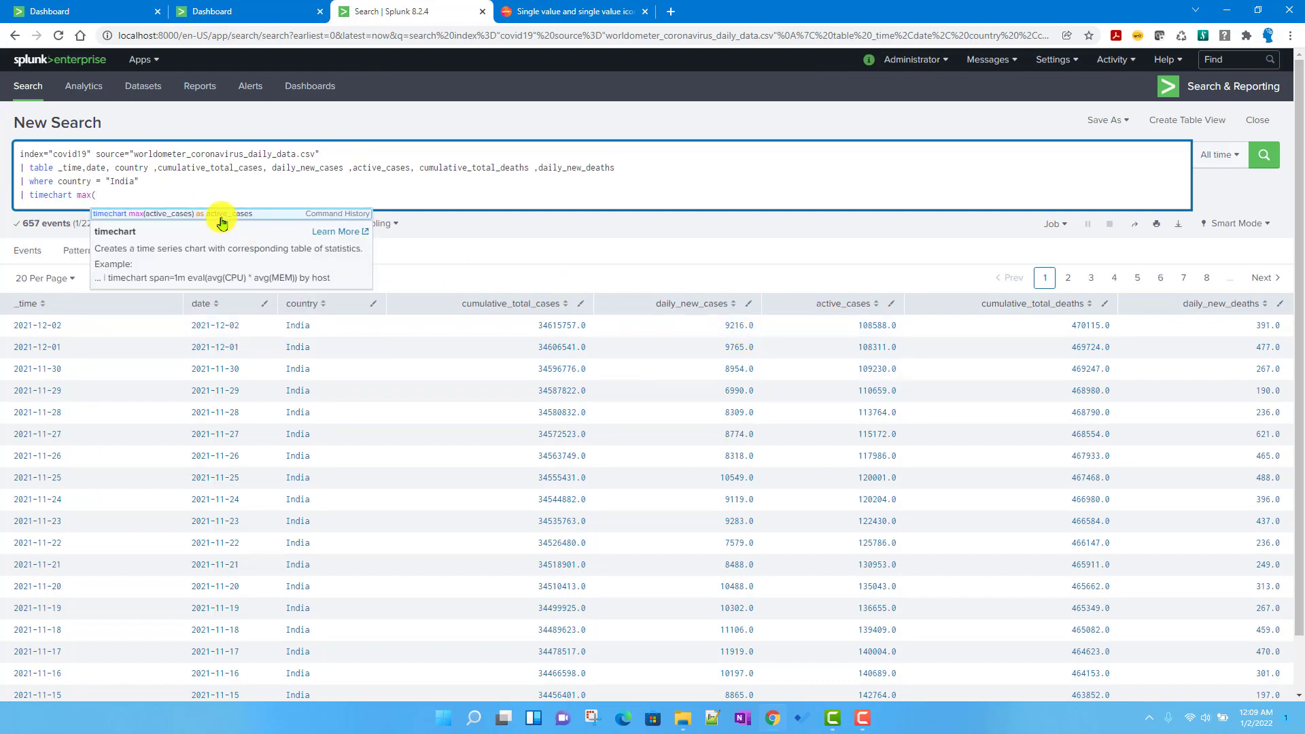
click(221, 215)
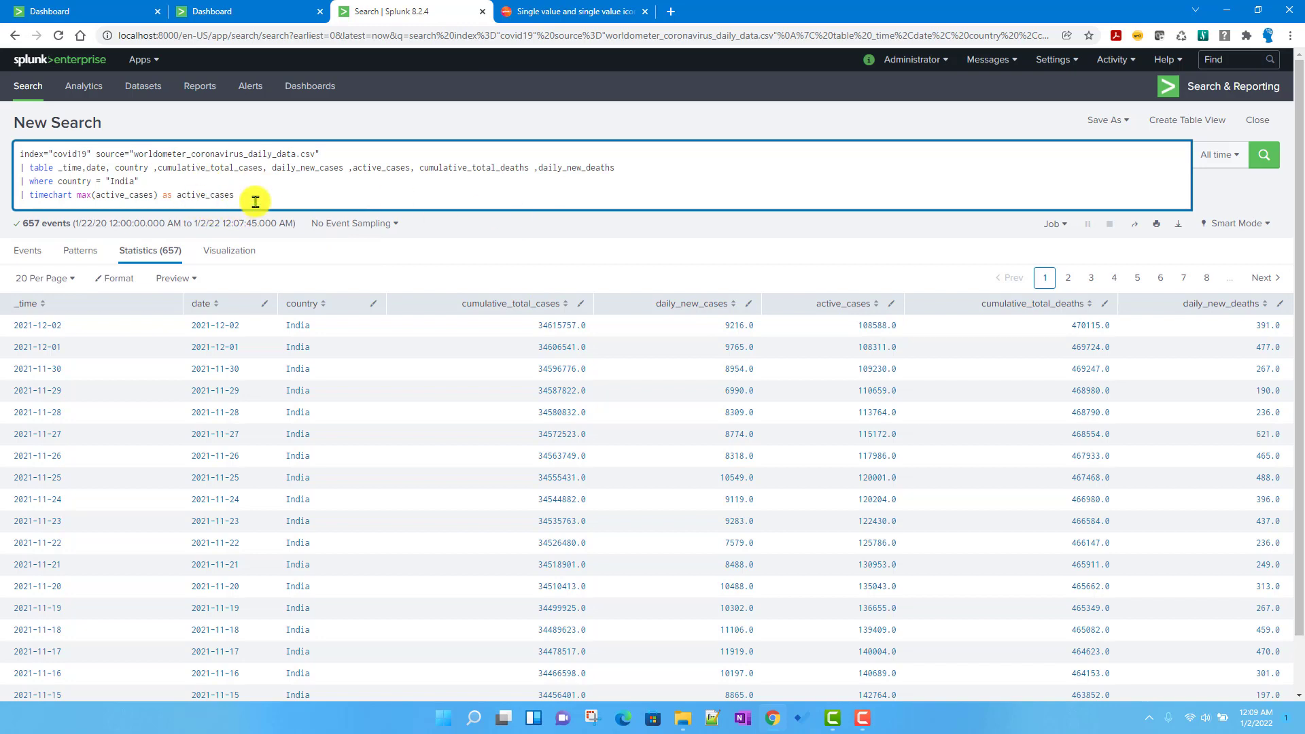
key(BackSpace)
key(Return)
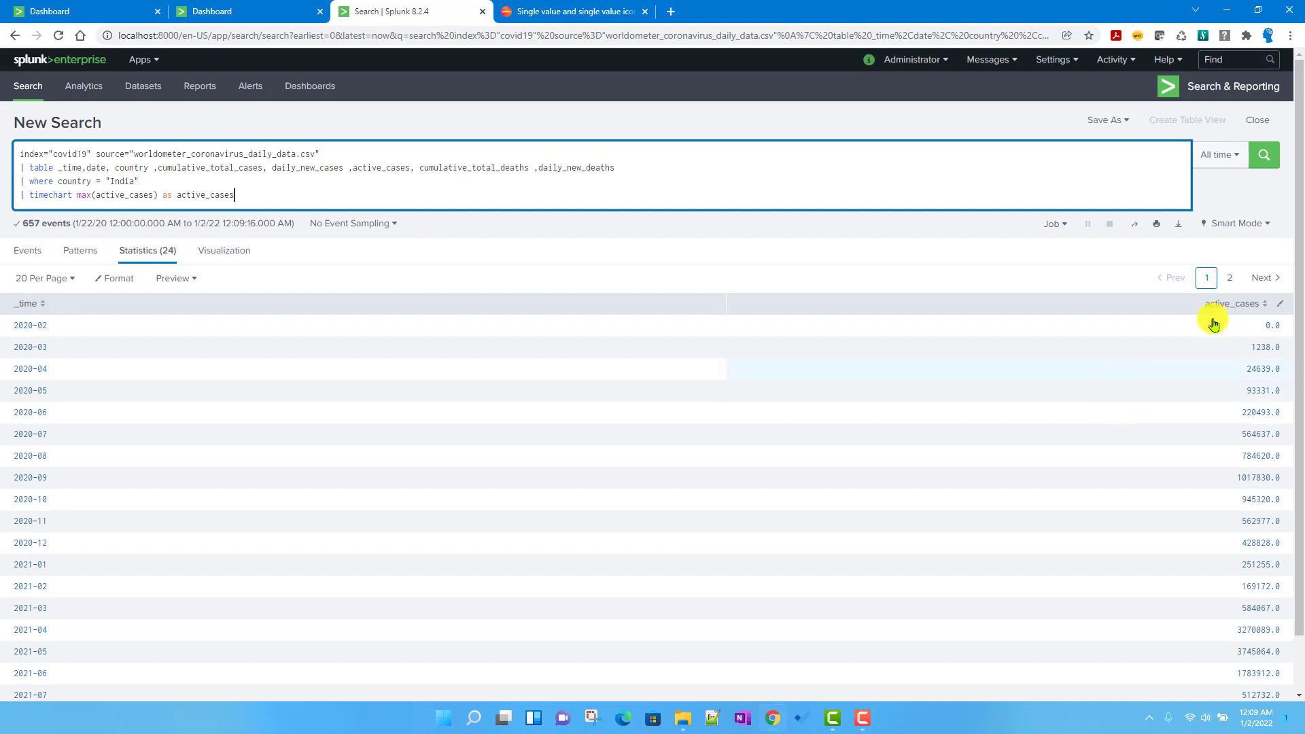
- Examine the latest months of the timechart results, especially the 2022-01 row, and the dashboard's Global Time Range setting
click(1230, 279)
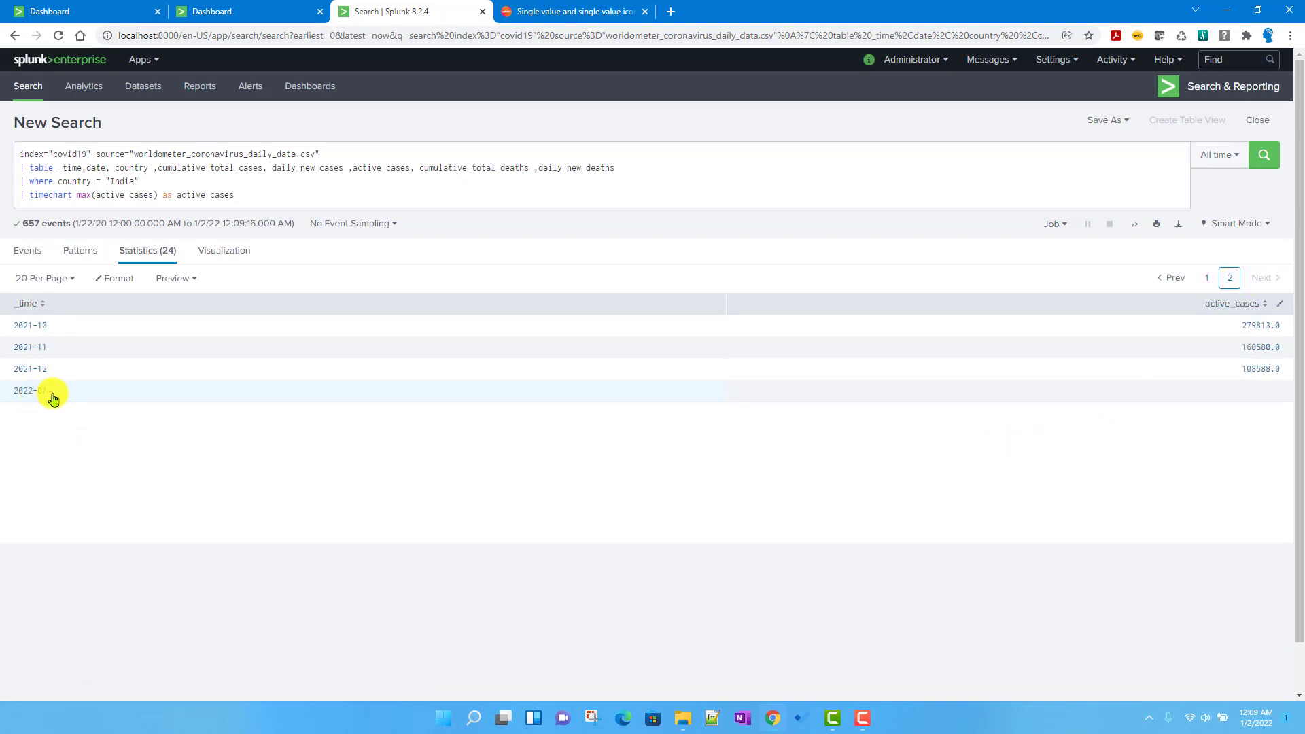
drag(53, 398, 11, 396)
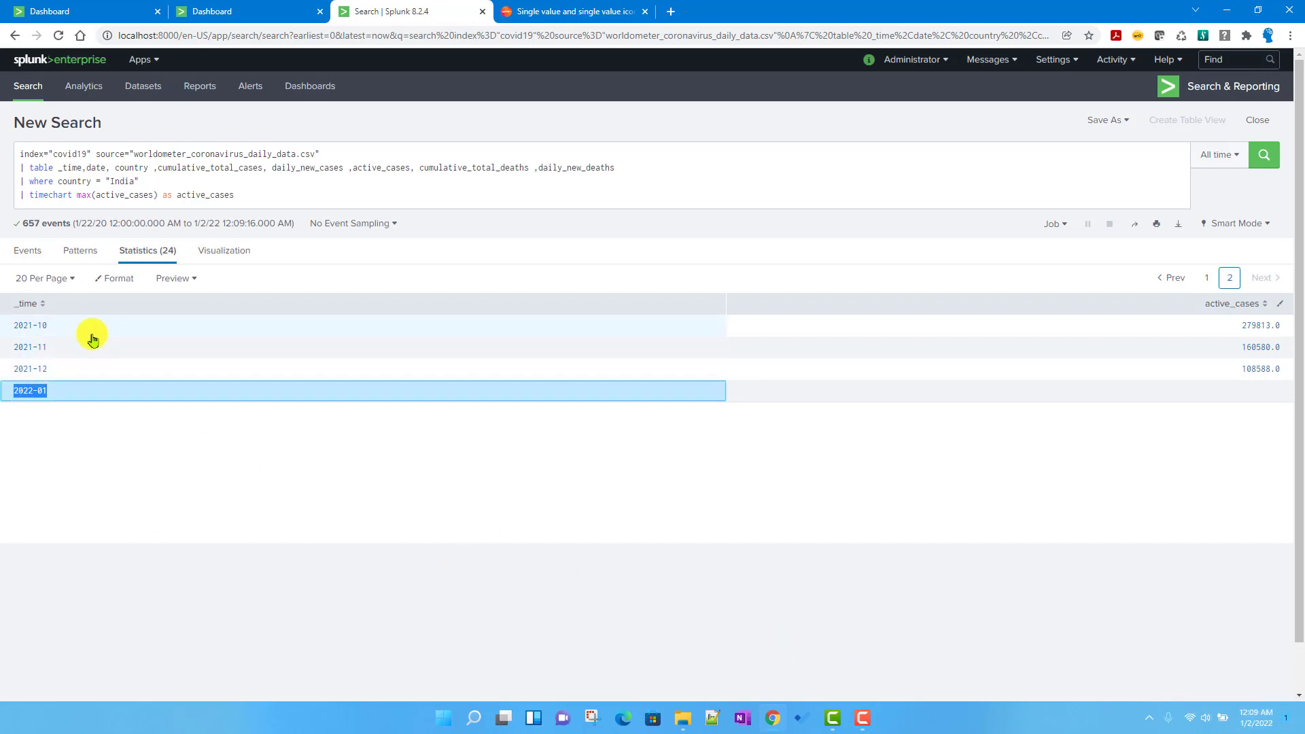
click(74, 190)
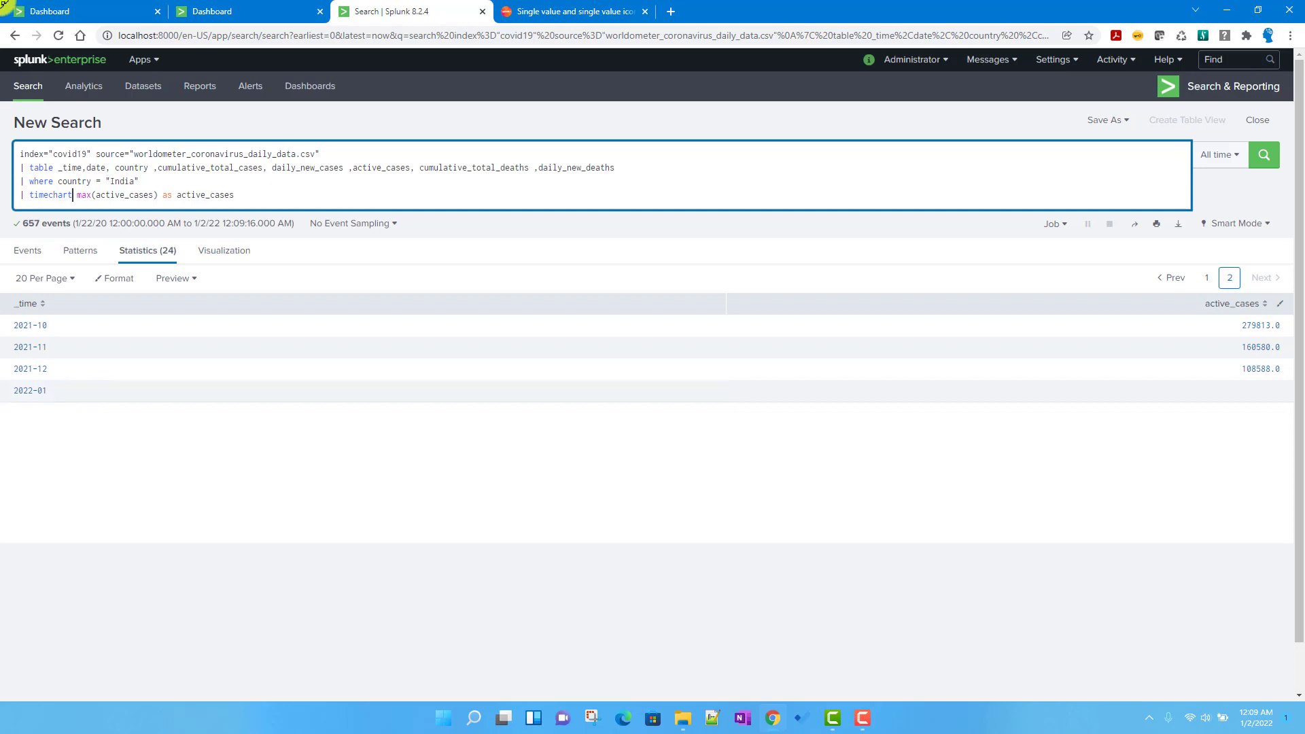
click(13, 10)
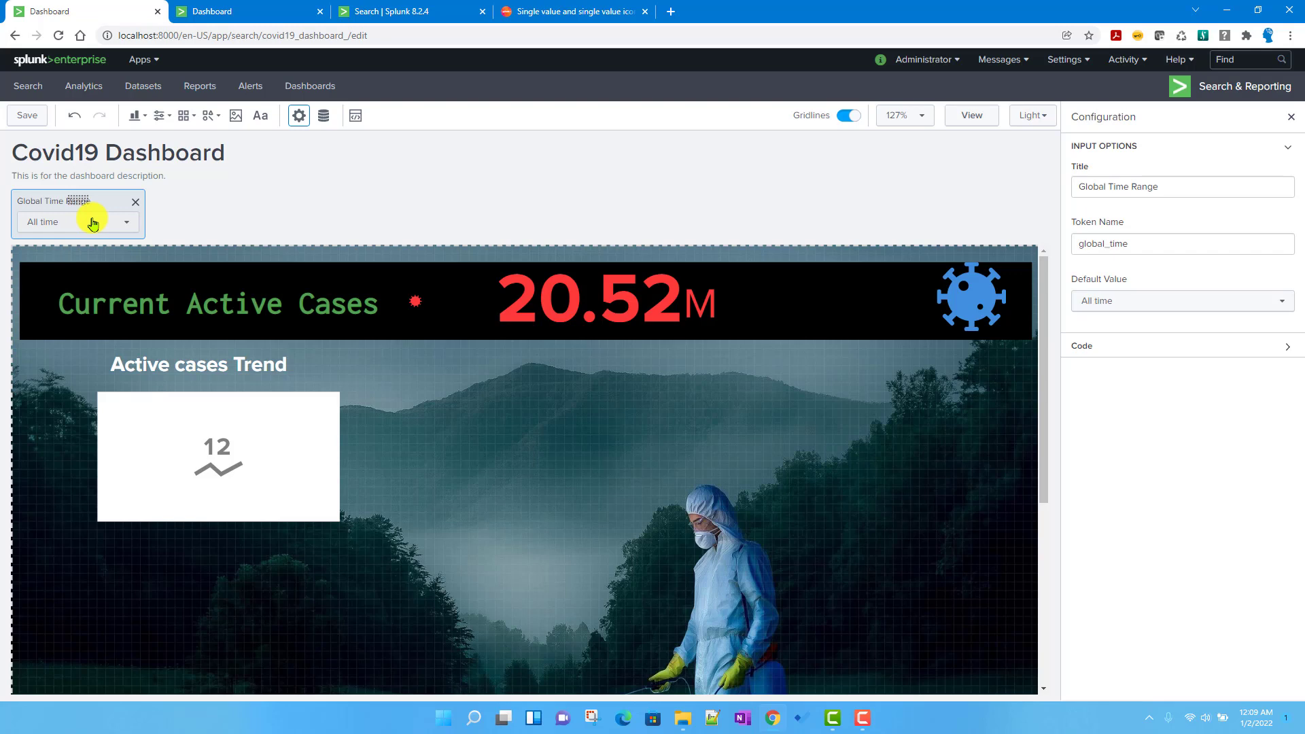
click(391, 11)
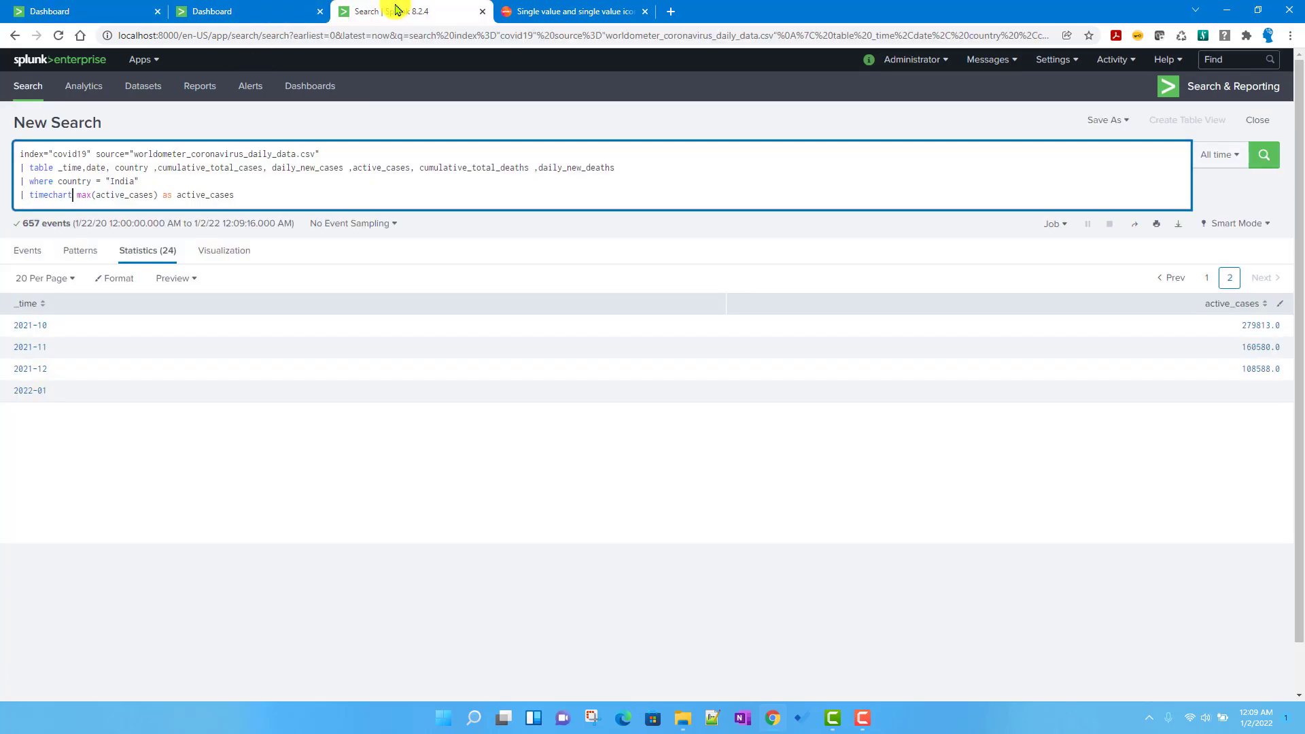
- Add | fillnull on a new line after the timechart, run the query and check the latest months
click(70, 204)
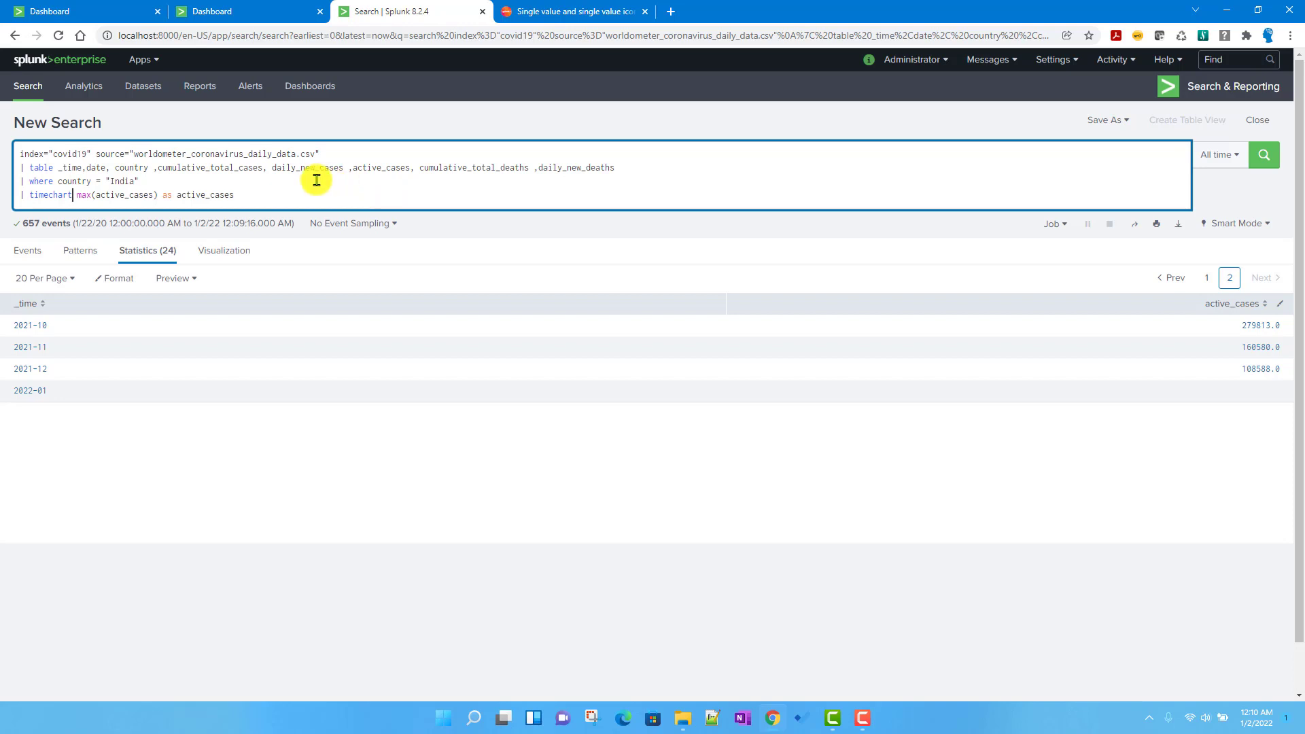
click(251, 198)
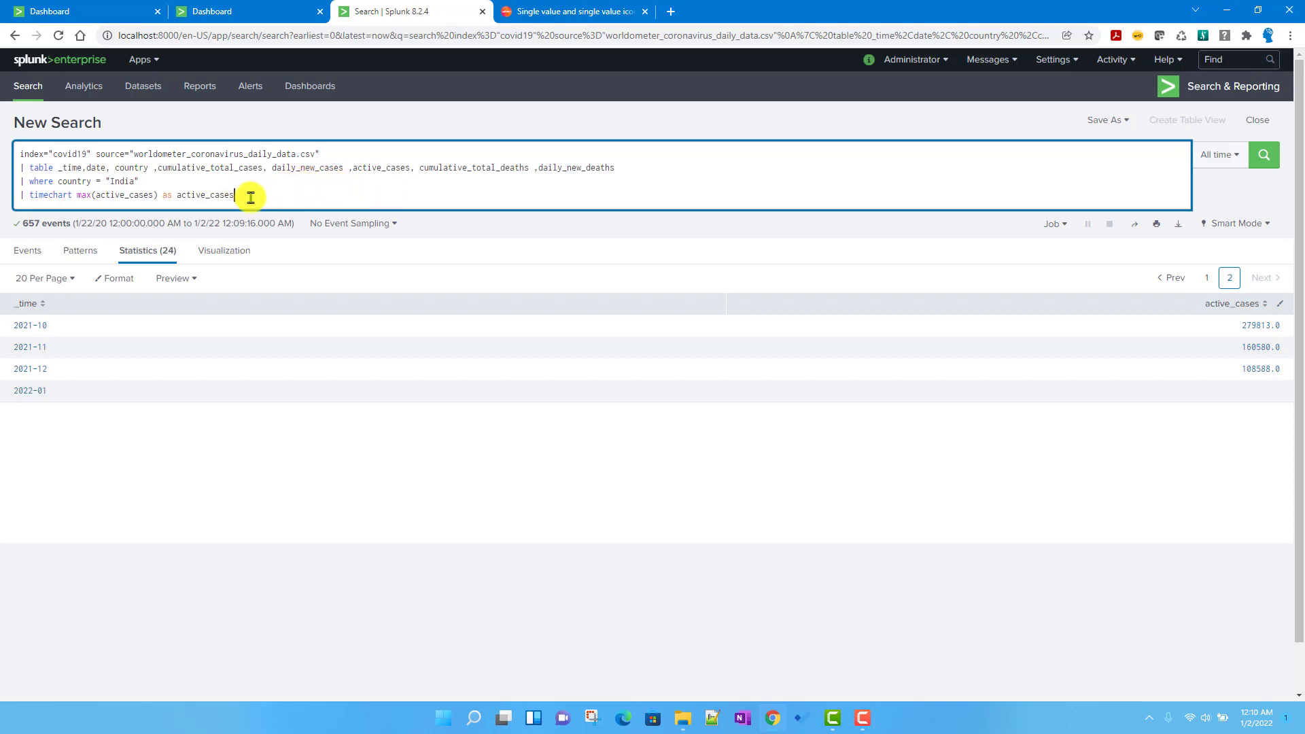
key(shift+Return)
text(| f)
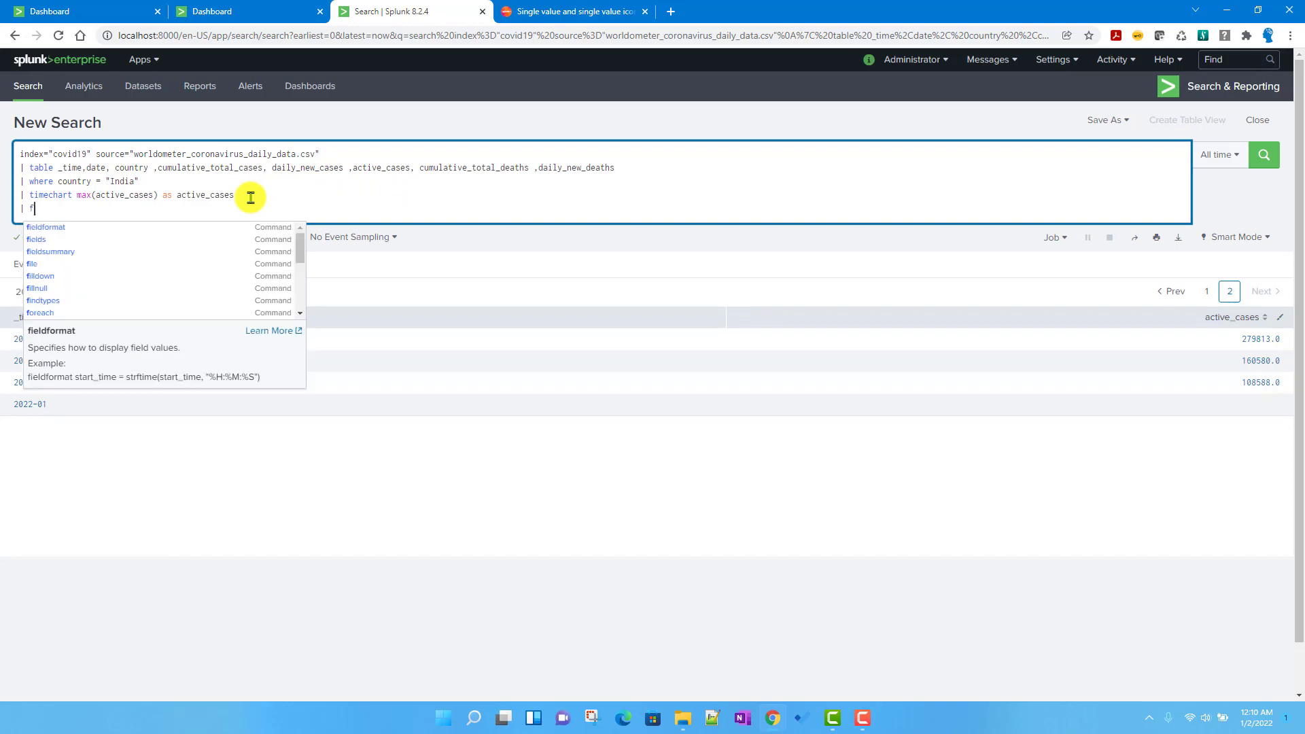
text(illnull)
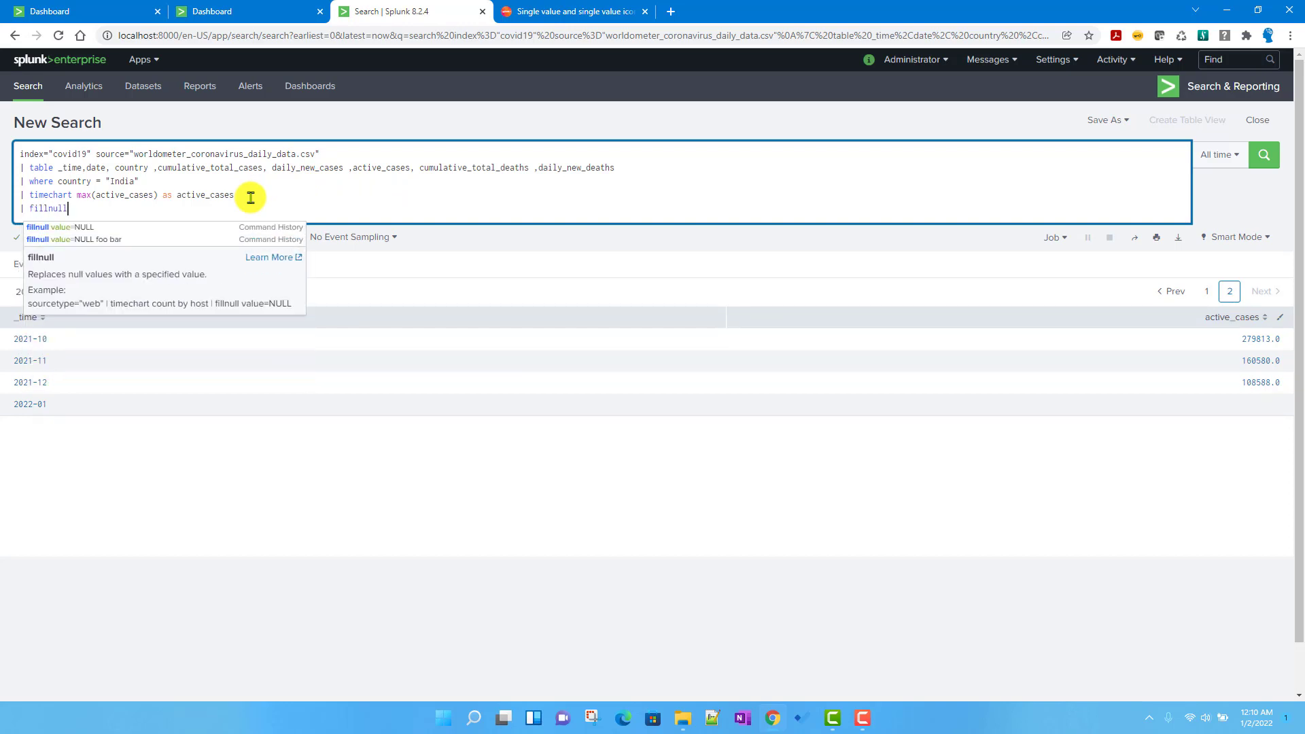
key(Return)
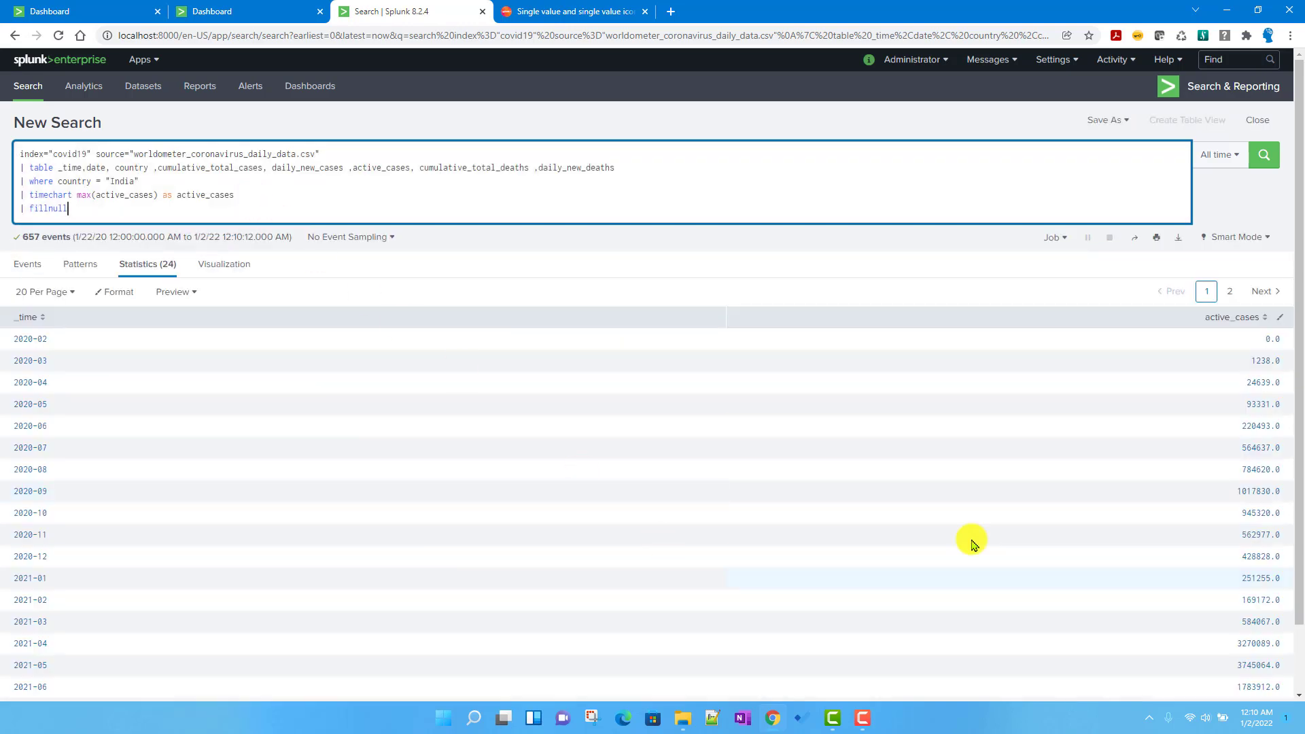
click(1229, 291)
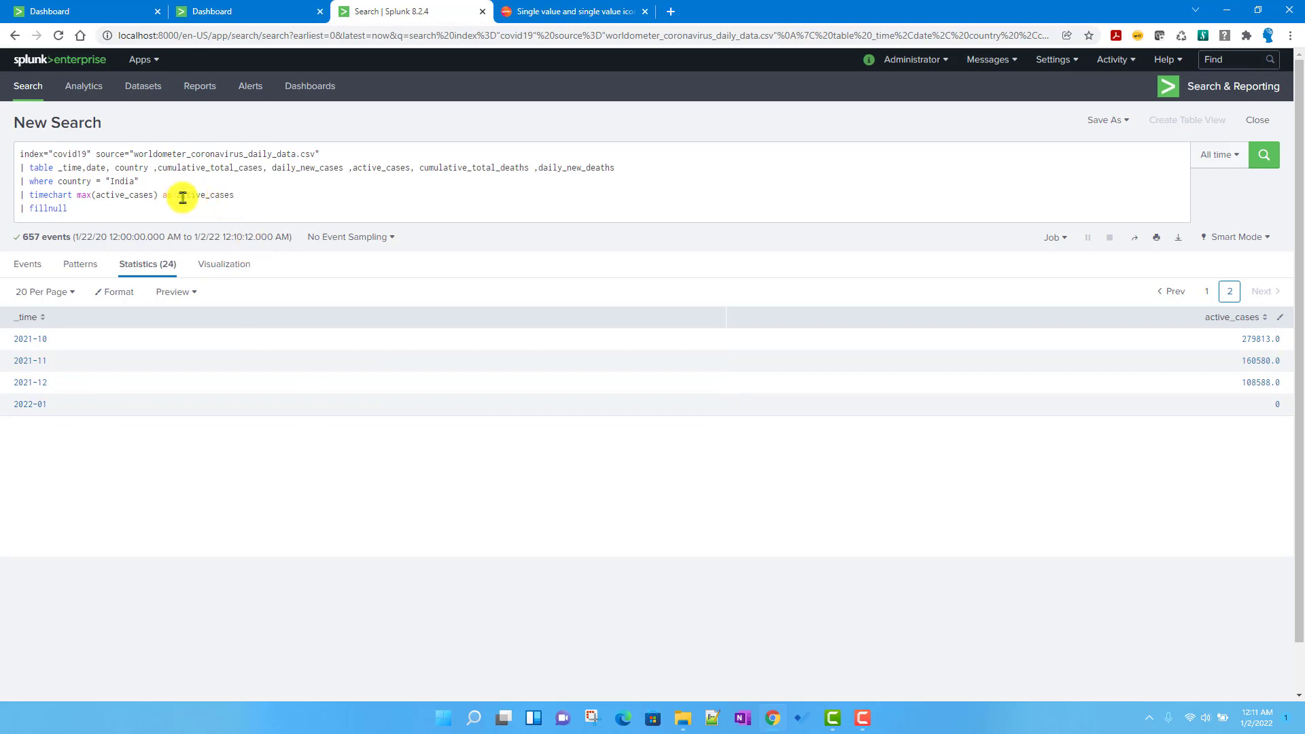
- Copy the where, timechart and fillnull lines and create a dashboard chain search named active_cases_trend_india
drag(102, 210, 13, 190)
key(ctrl+c)
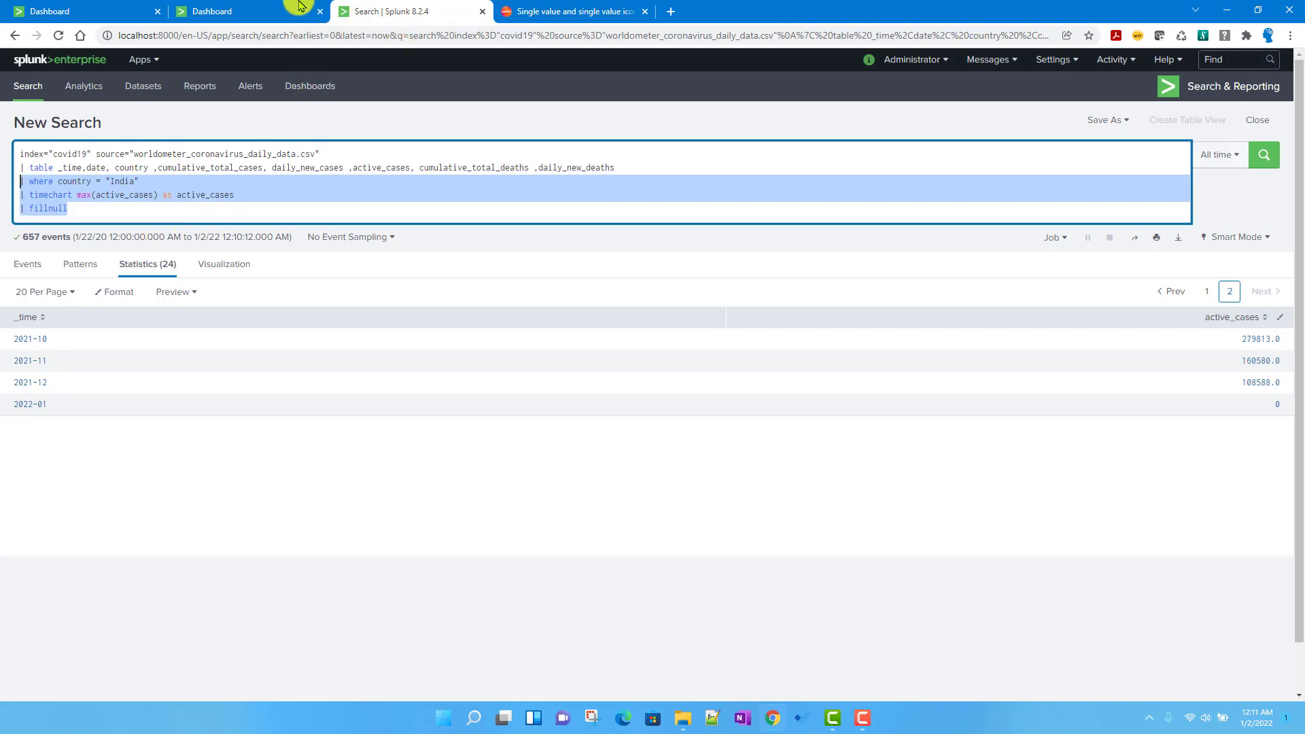
click(87, 13)
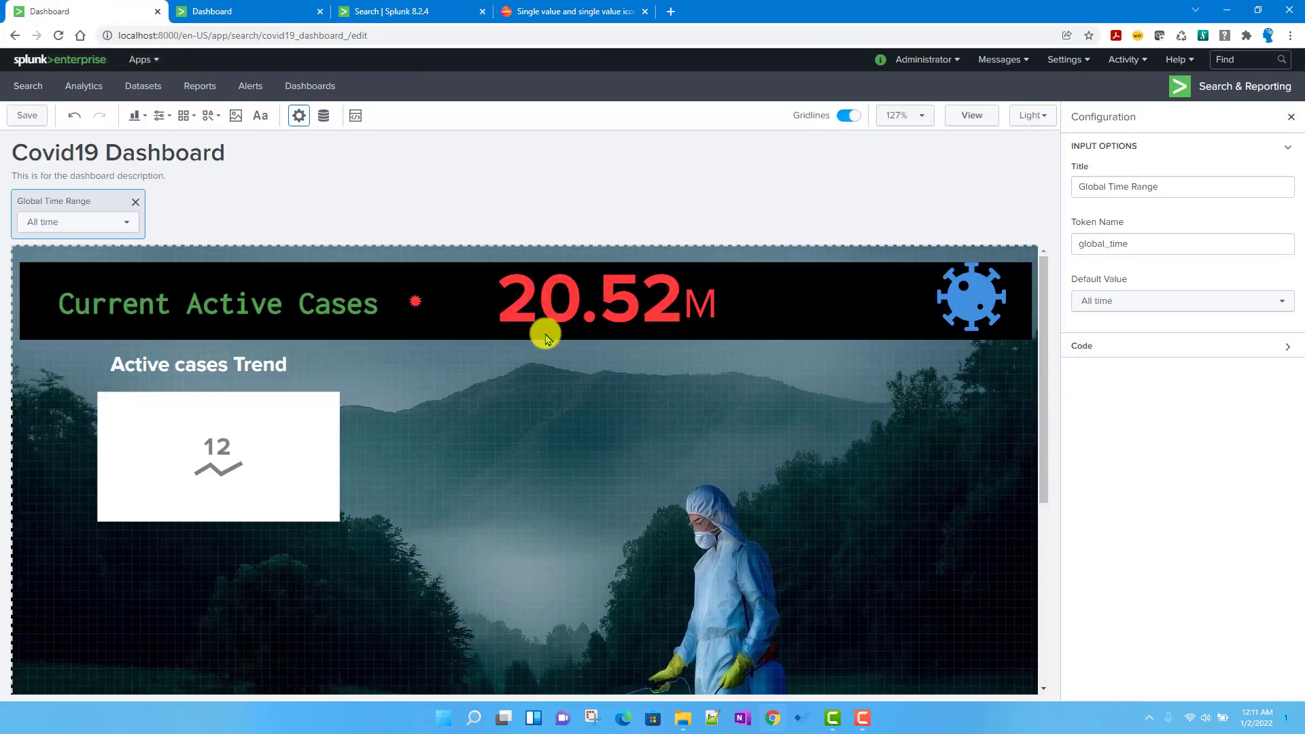
click(324, 115)
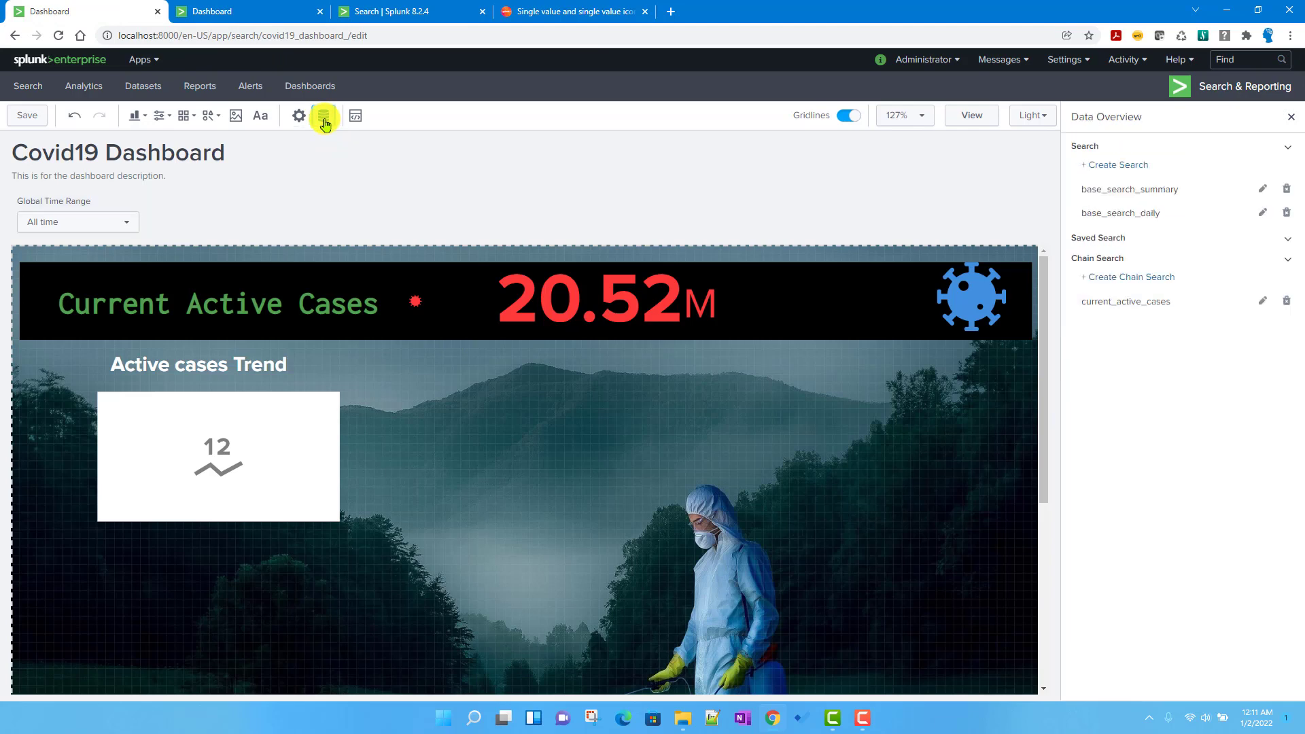
click(1144, 279)
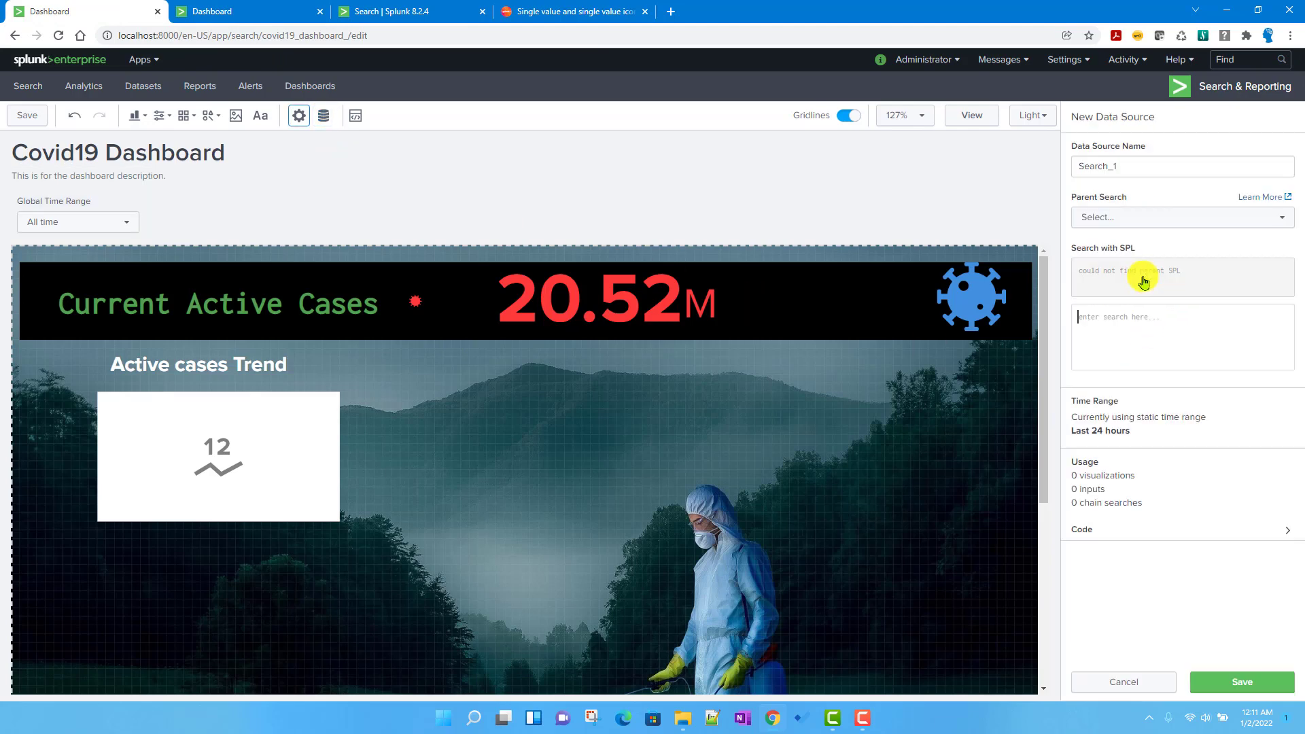
double_click(1144, 172)
text(act)
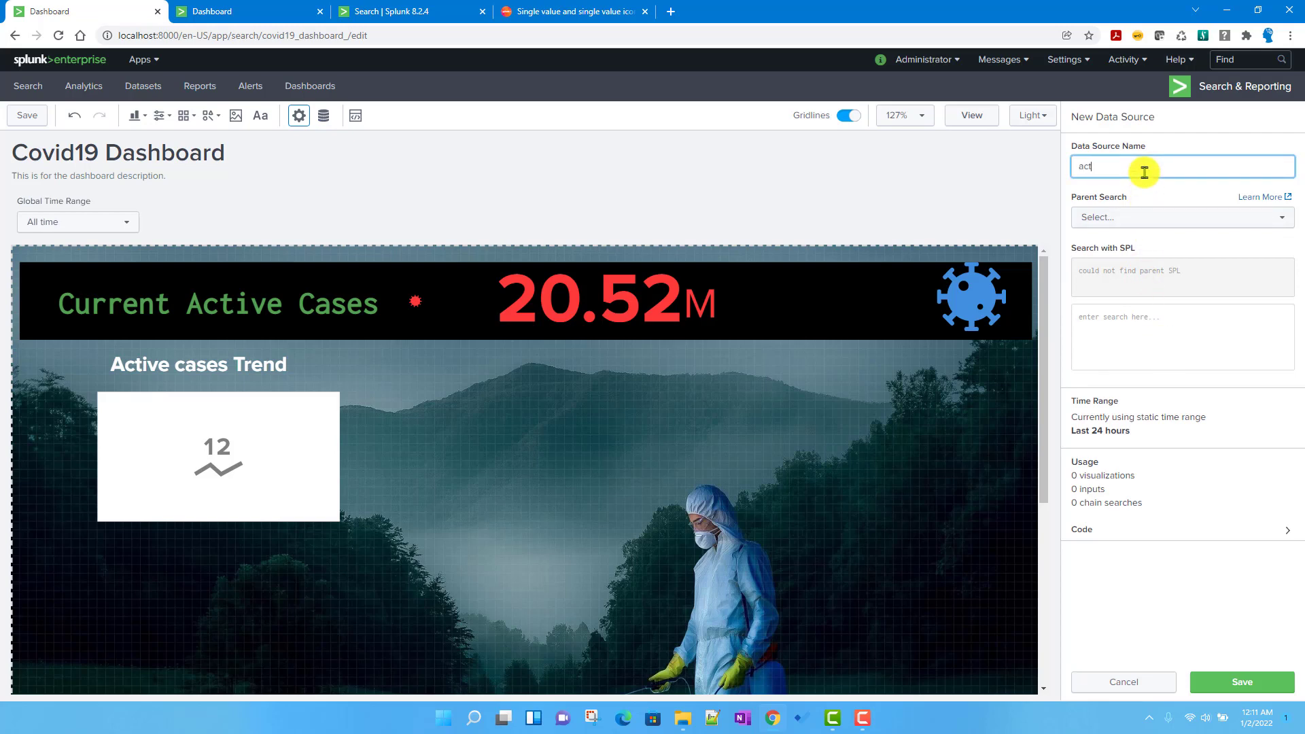
text(ive_cases_trend_india)
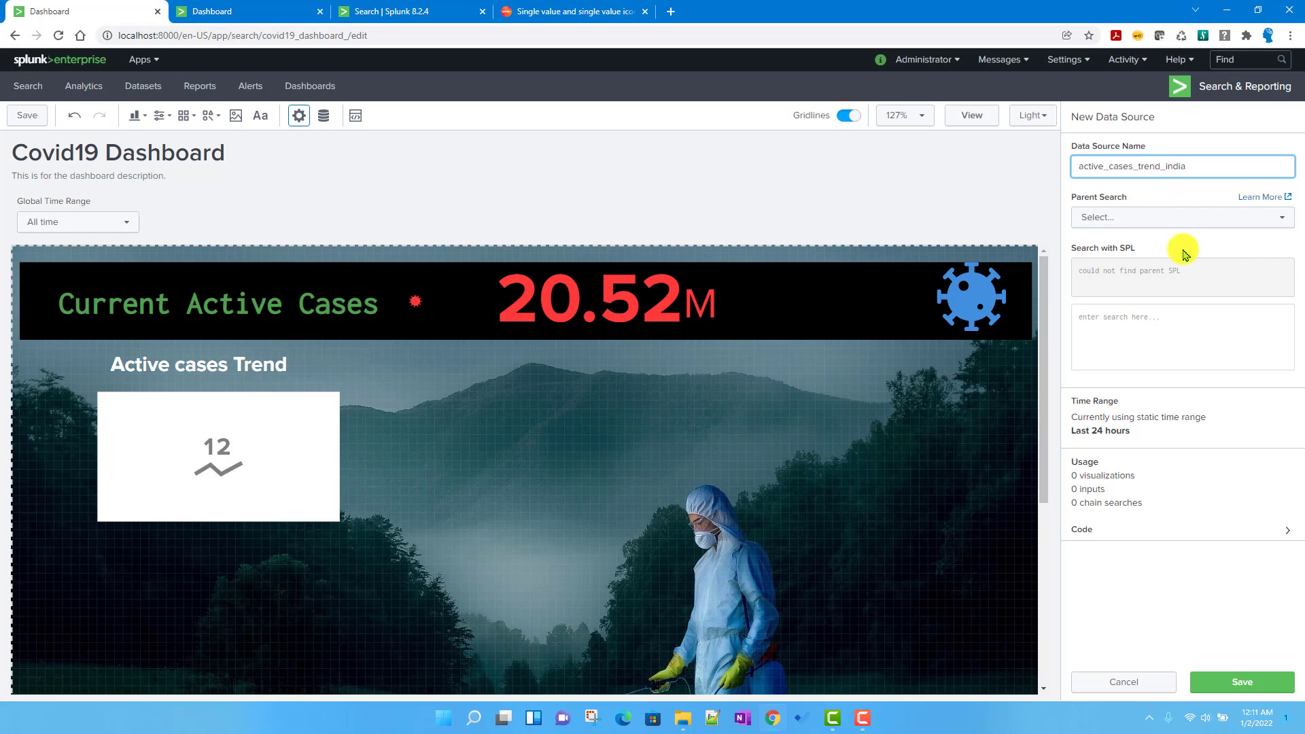
- Save the chain search with base_search_daily as its parent and the copied where, timechart and fillnull lines as its query
click(1167, 223)
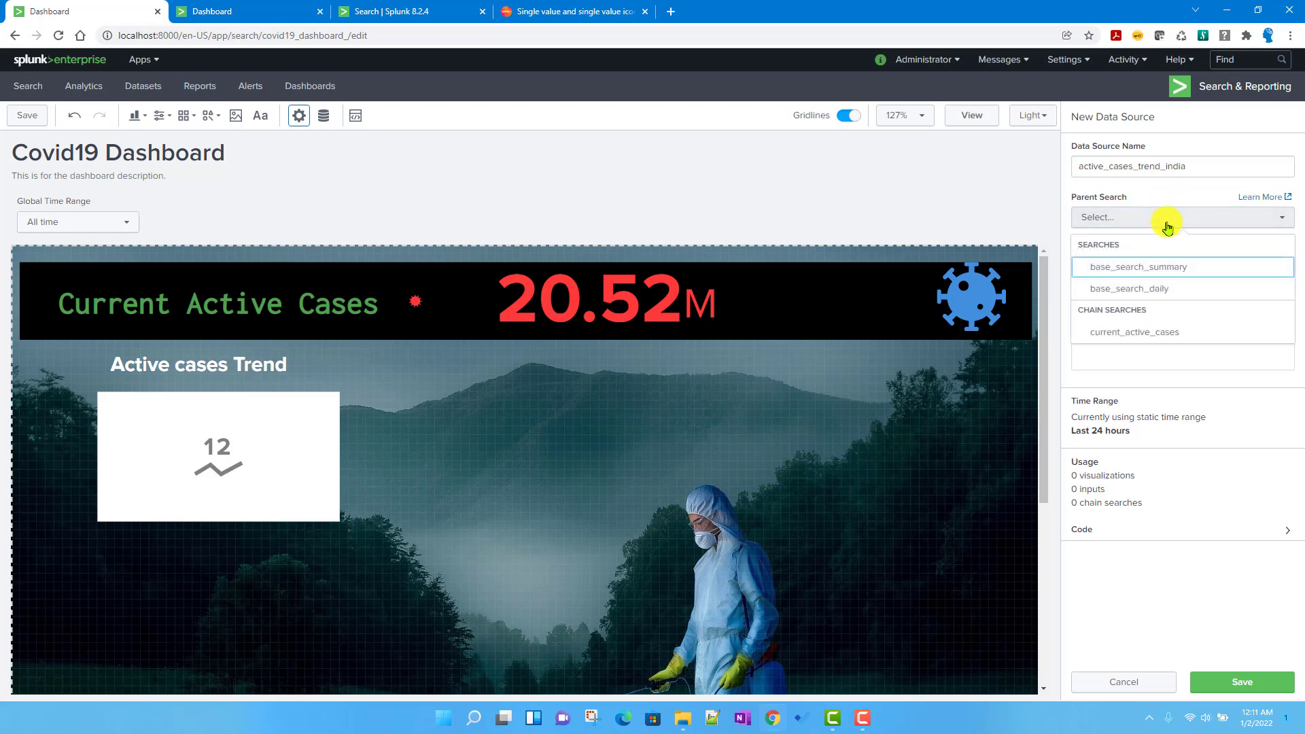
click(1142, 288)
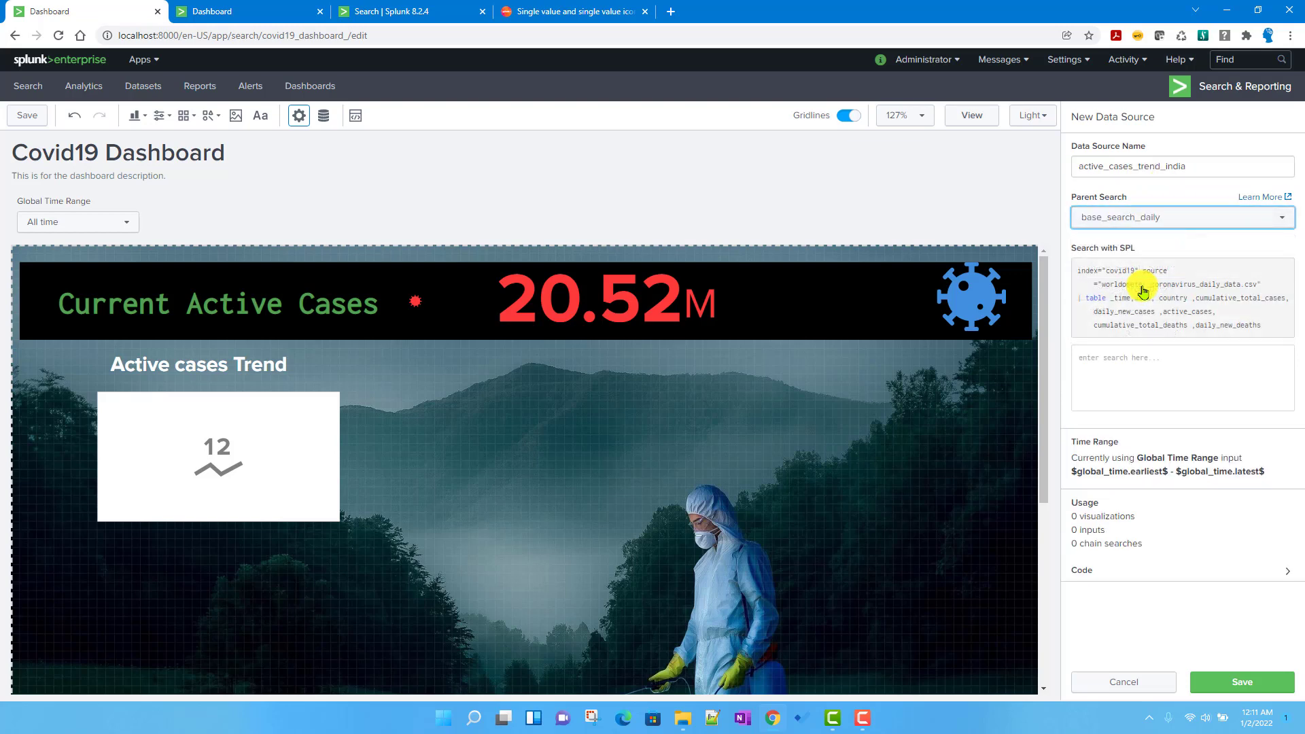
click(1157, 379)
key(ctrl+v)
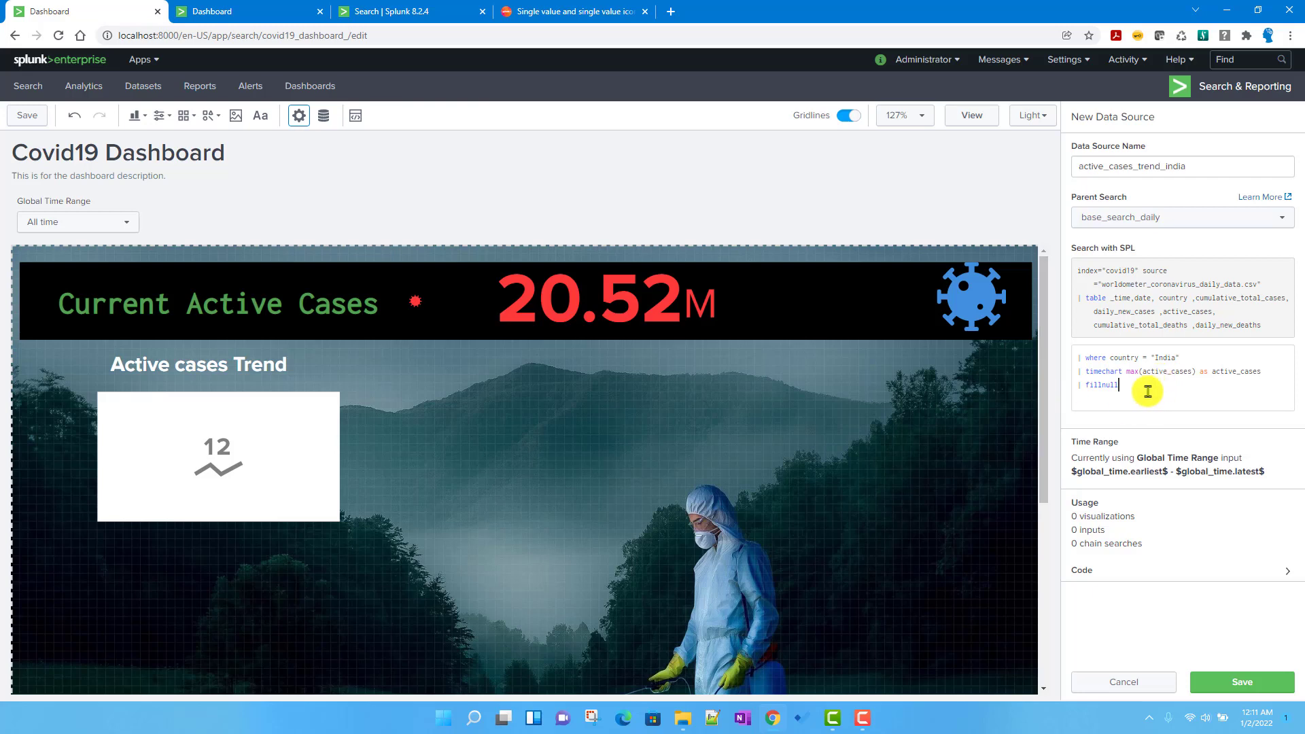
drag(1147, 391, 1043, 355)
key(ctrl+c)
click(1197, 379)
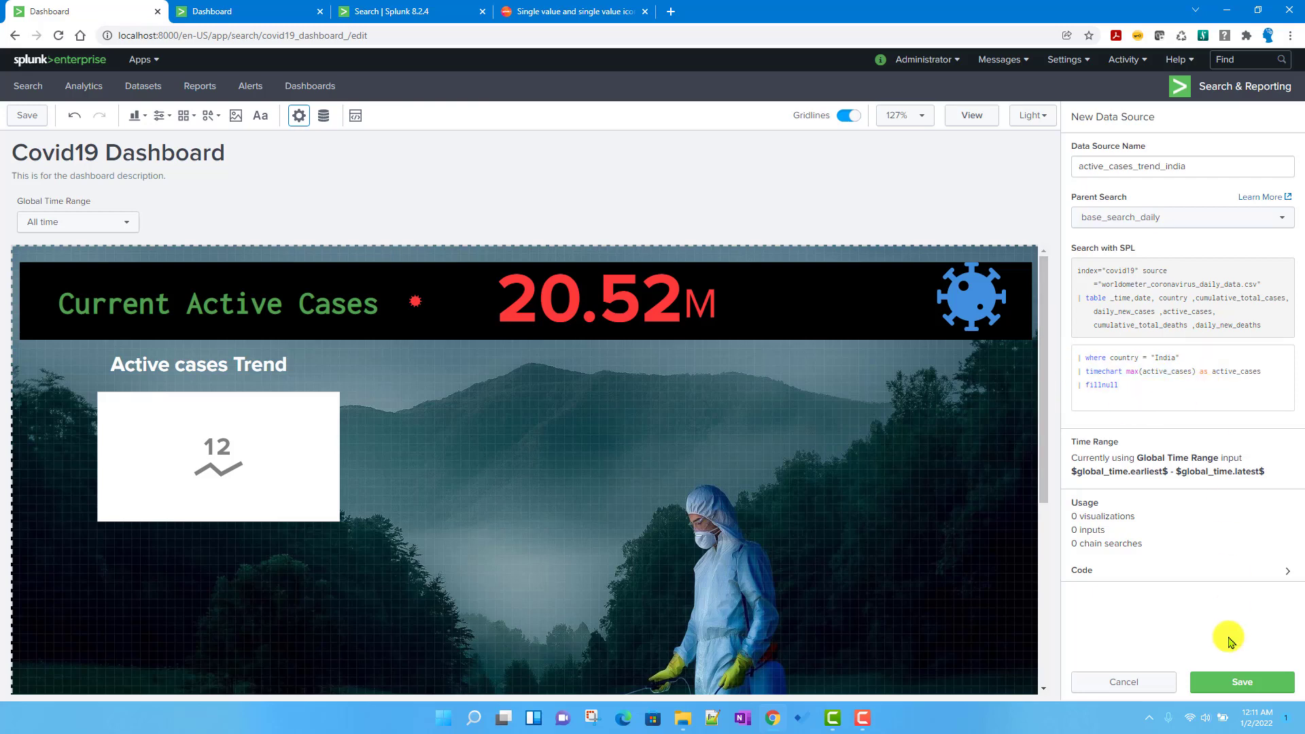
click(1241, 680)
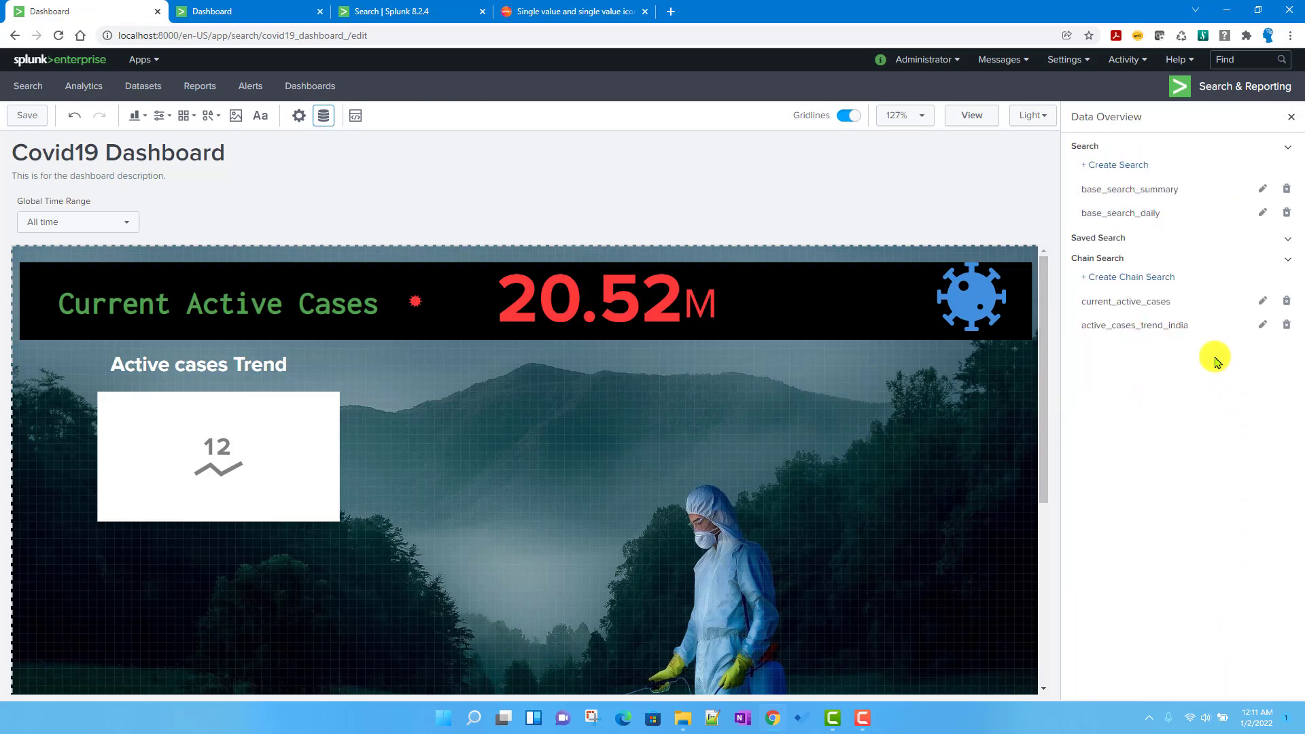
- Create a chain search named active_cases_tren_usa with base_search_daily as its parent search
click(1149, 278)
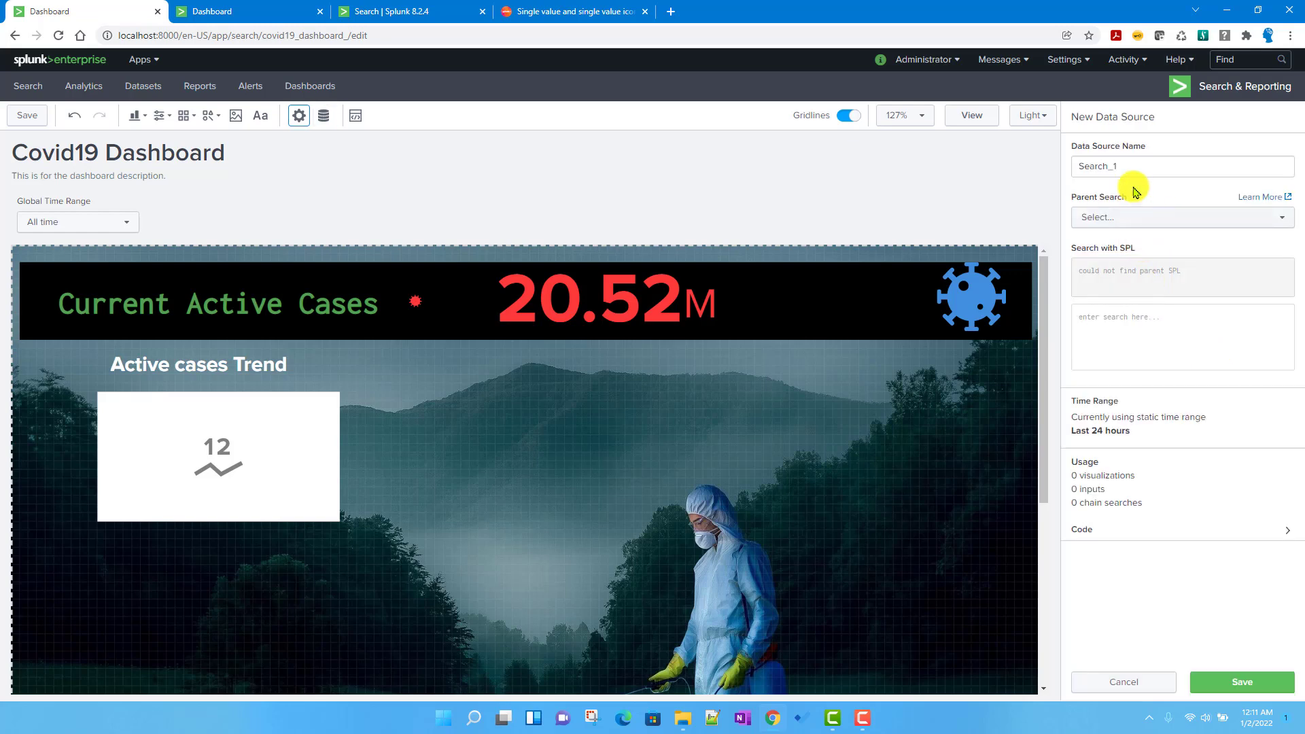
double_click(1136, 166)
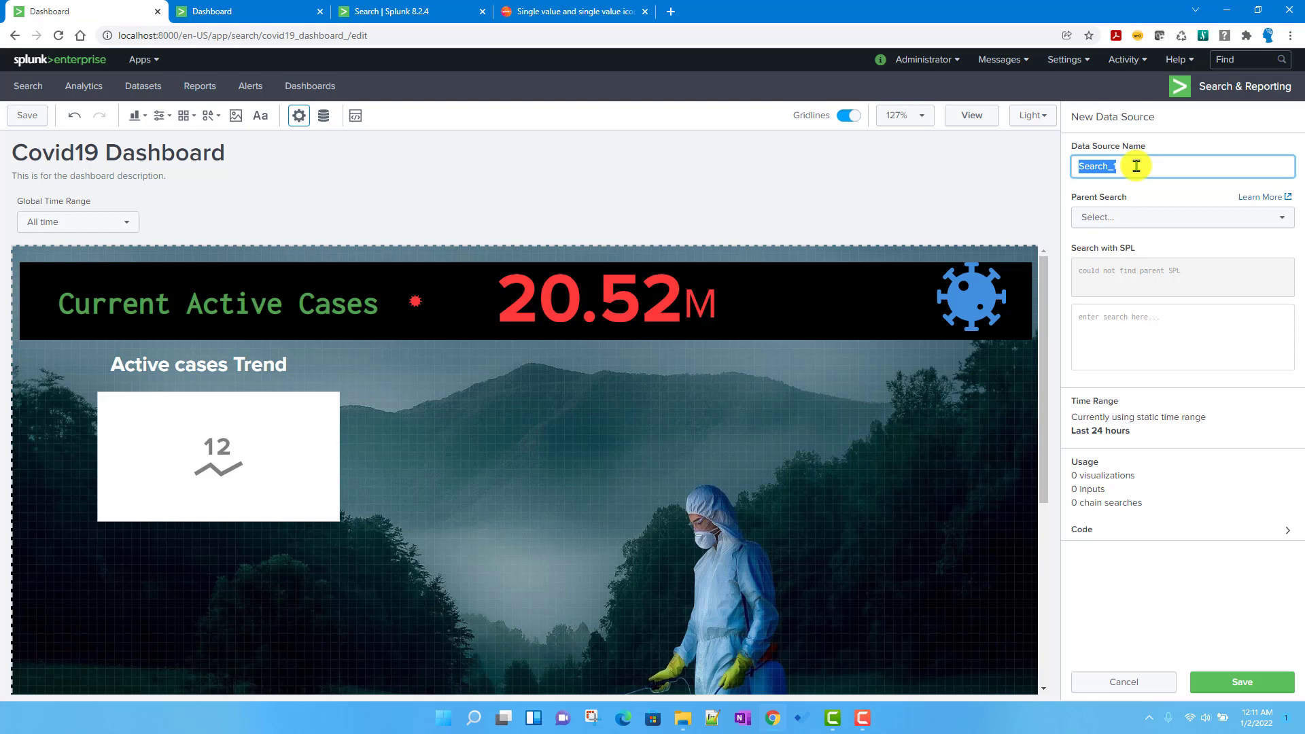
text(active_cases_tren_usa)
click(1140, 215)
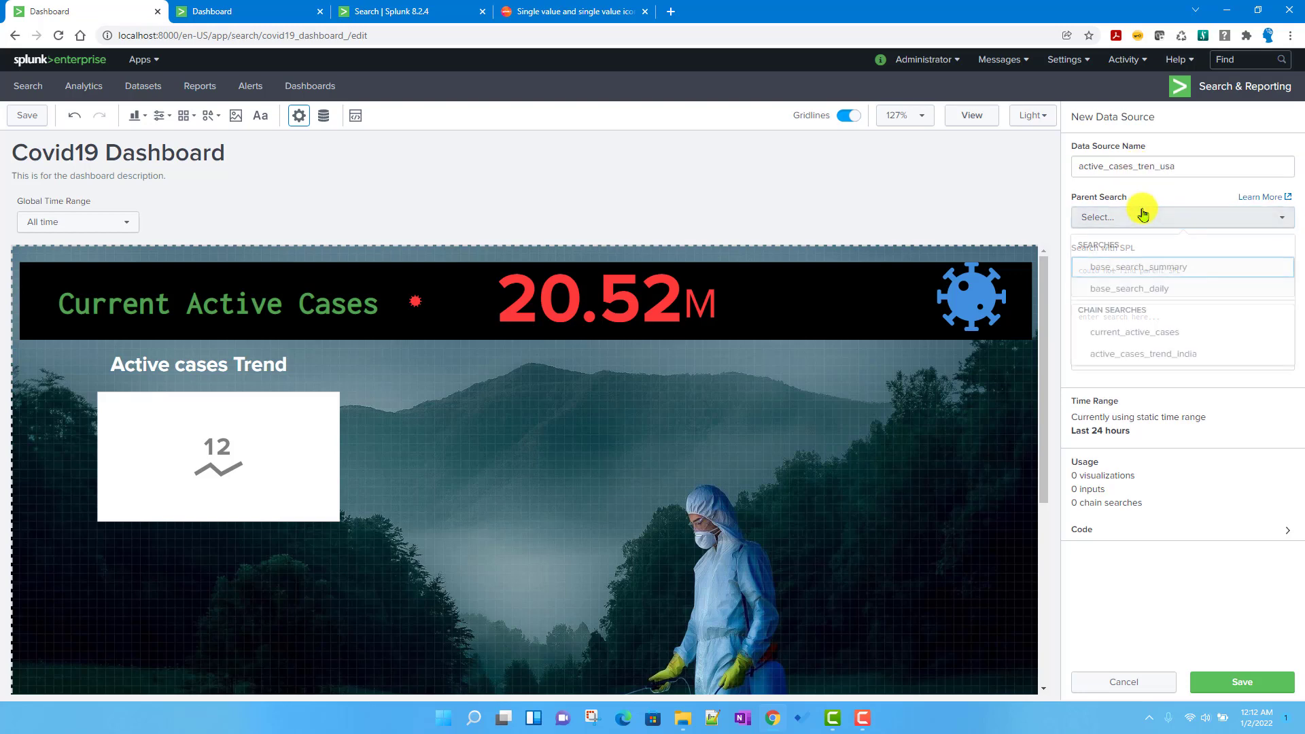
click(1116, 288)
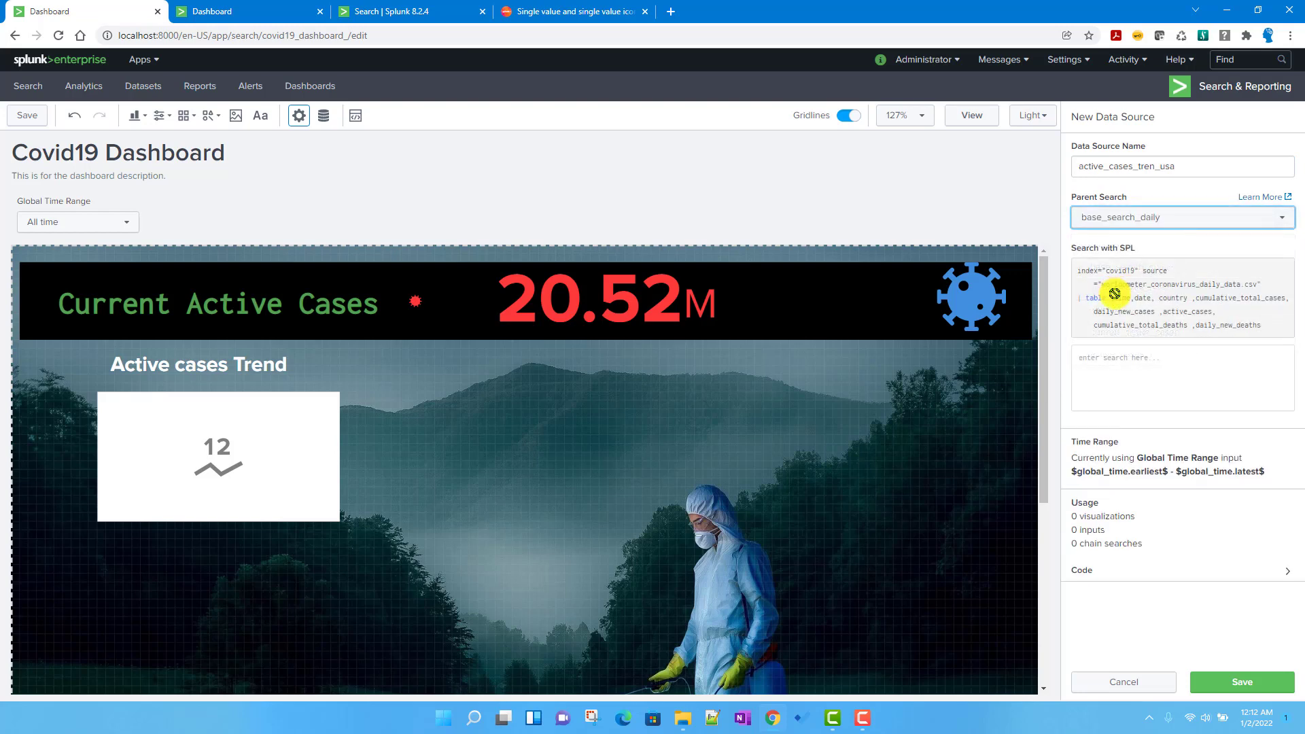
- Paste the copied where, timechart and fillnull lines as the query, change the country to "USA" and save the chain search
click(1136, 382)
key(ctrl+v)
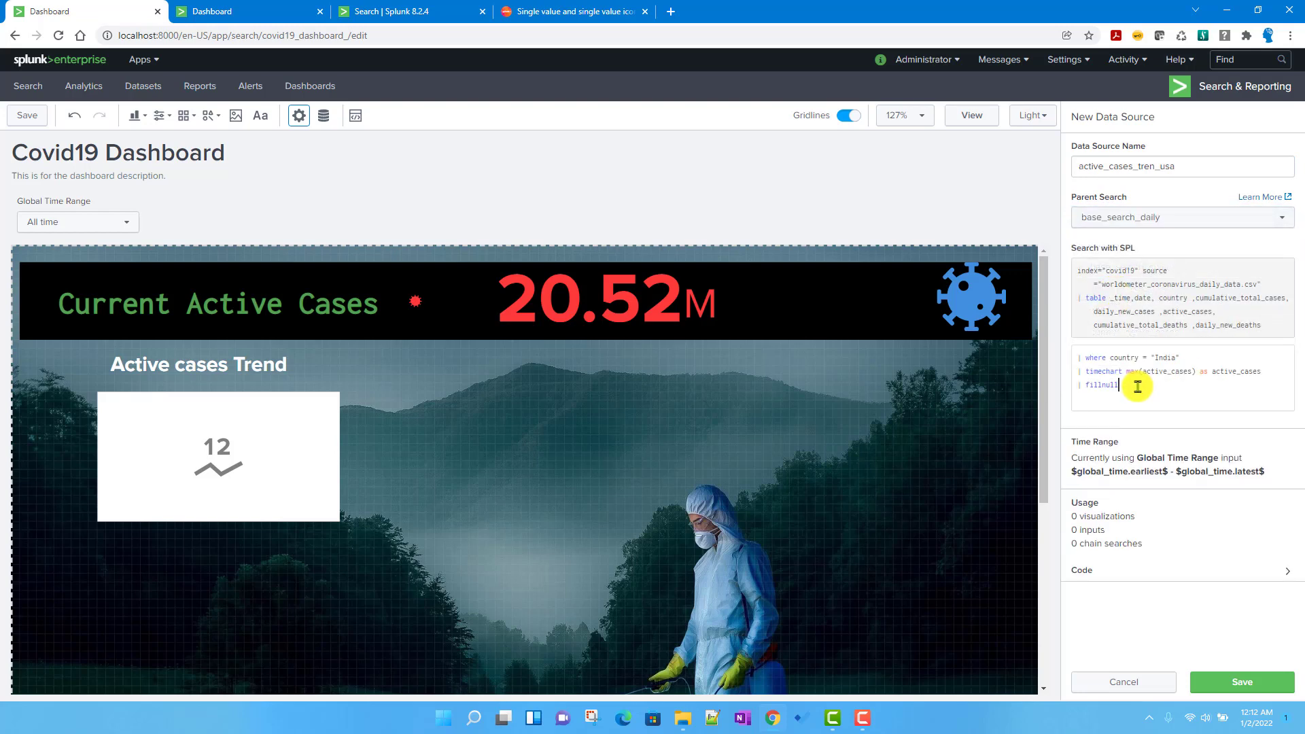
double_click(1164, 357)
text(USA)
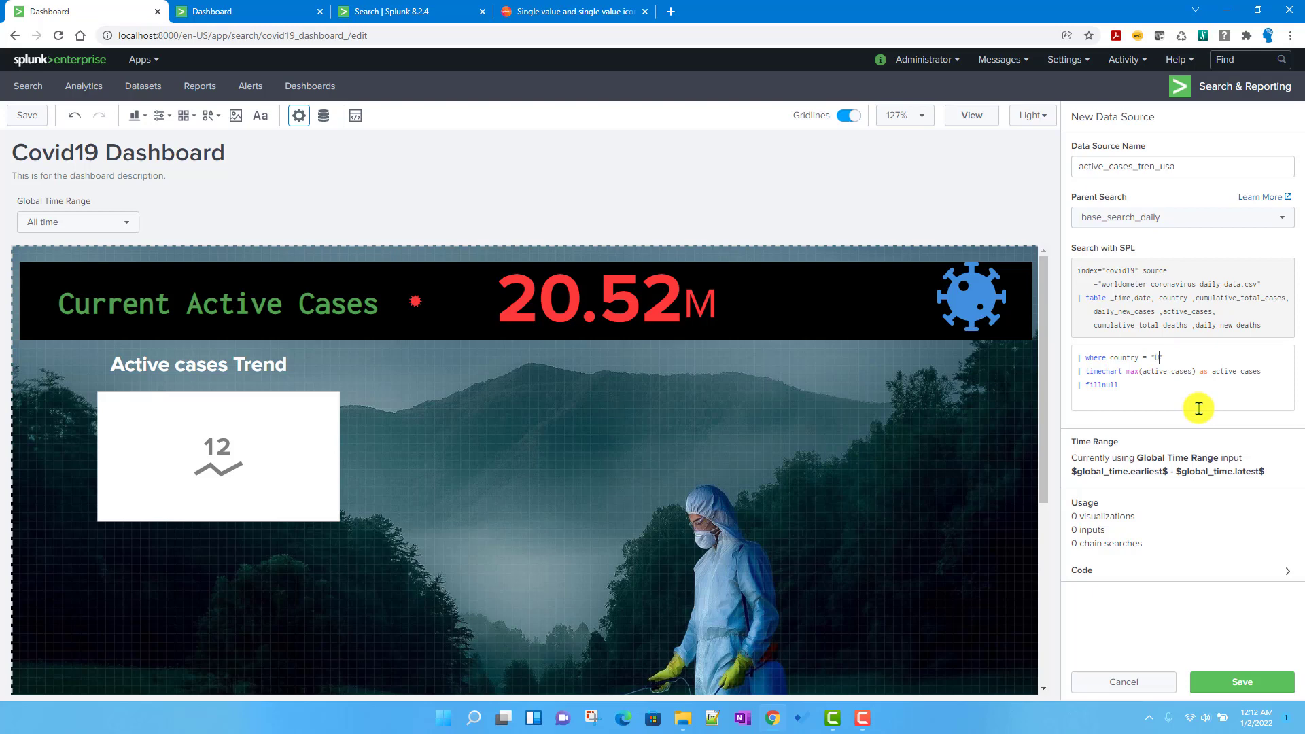
click(1240, 683)
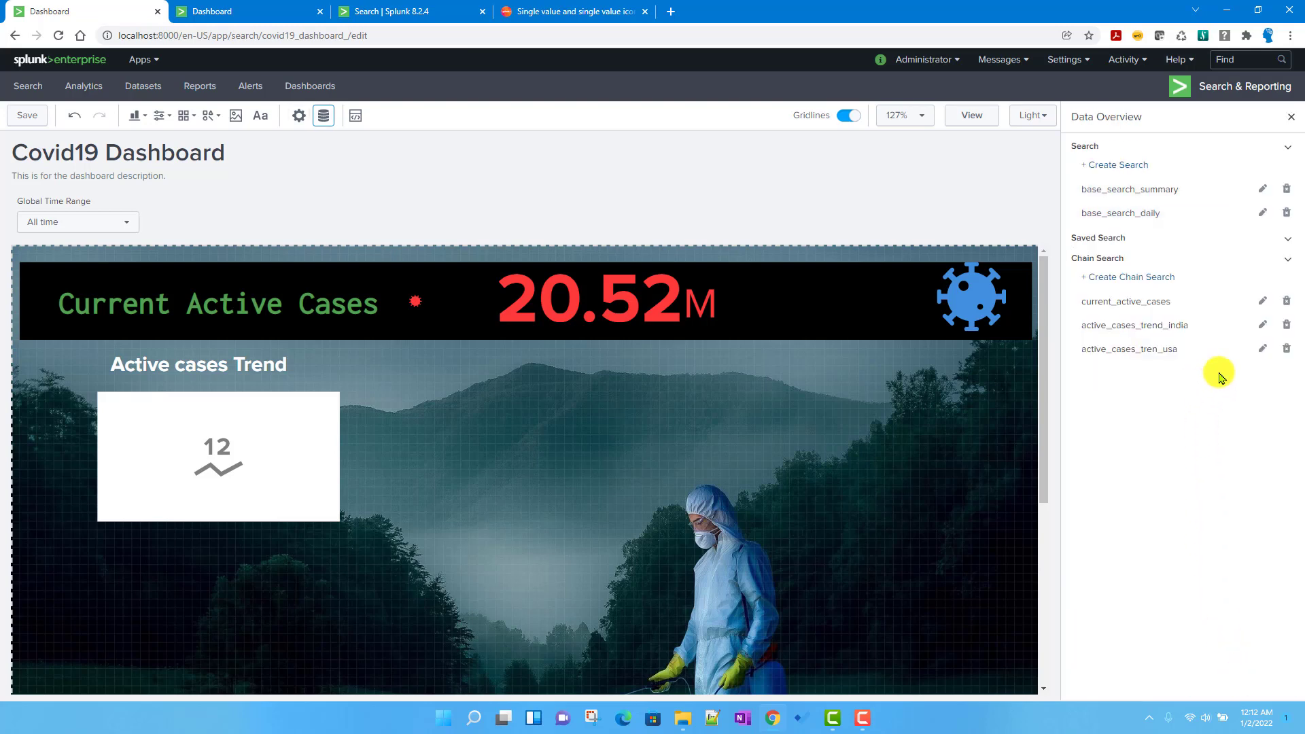
- Create and save the chain search active_cases_trend_brazil on base_search_daily, using the copied where, timechart and fillnull lines filtered to Brazil
click(1134, 276)
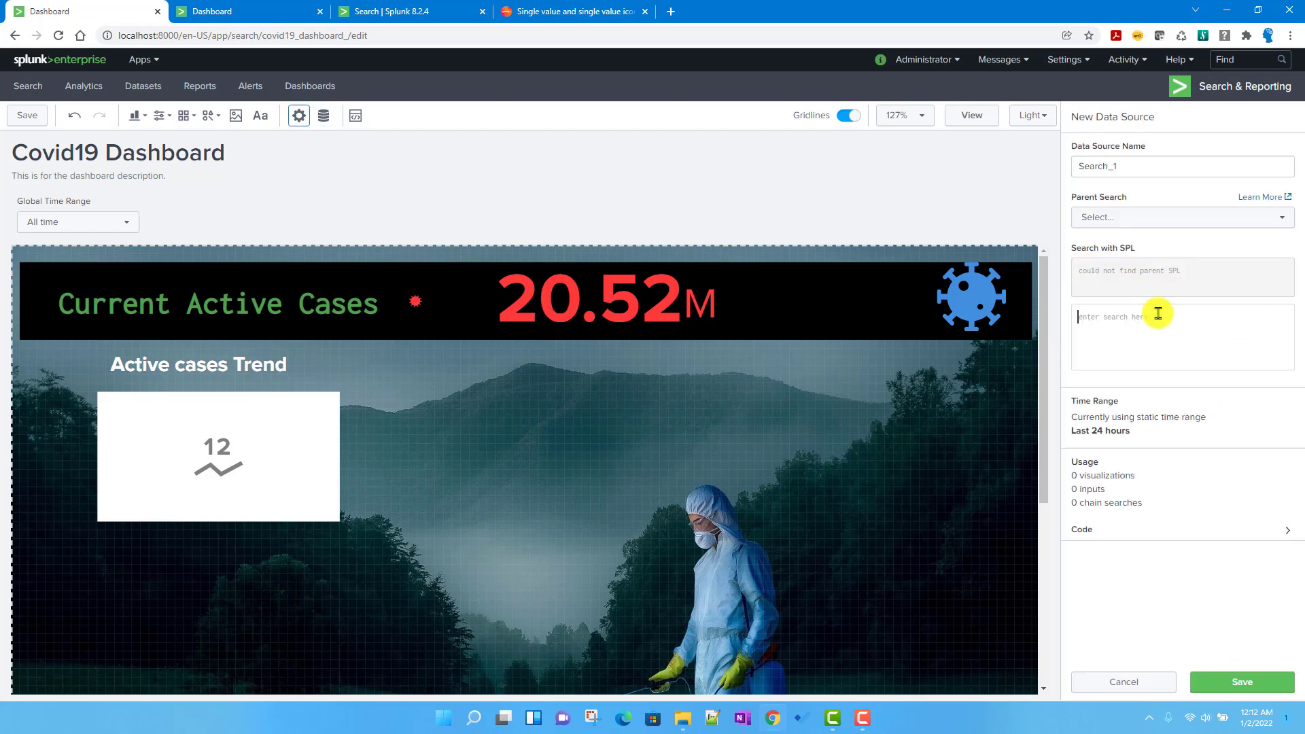
triple_click(1139, 162)
text(act)
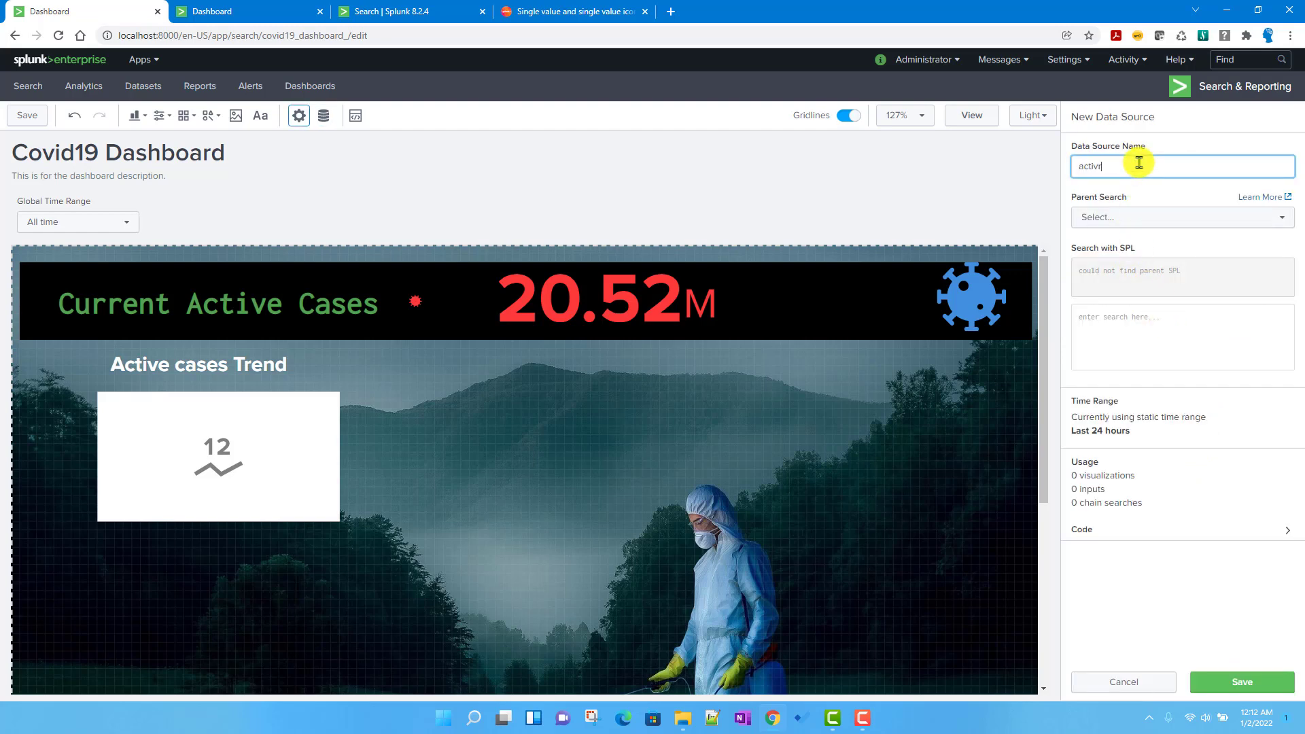
text(ive_cases_tren_brazil)
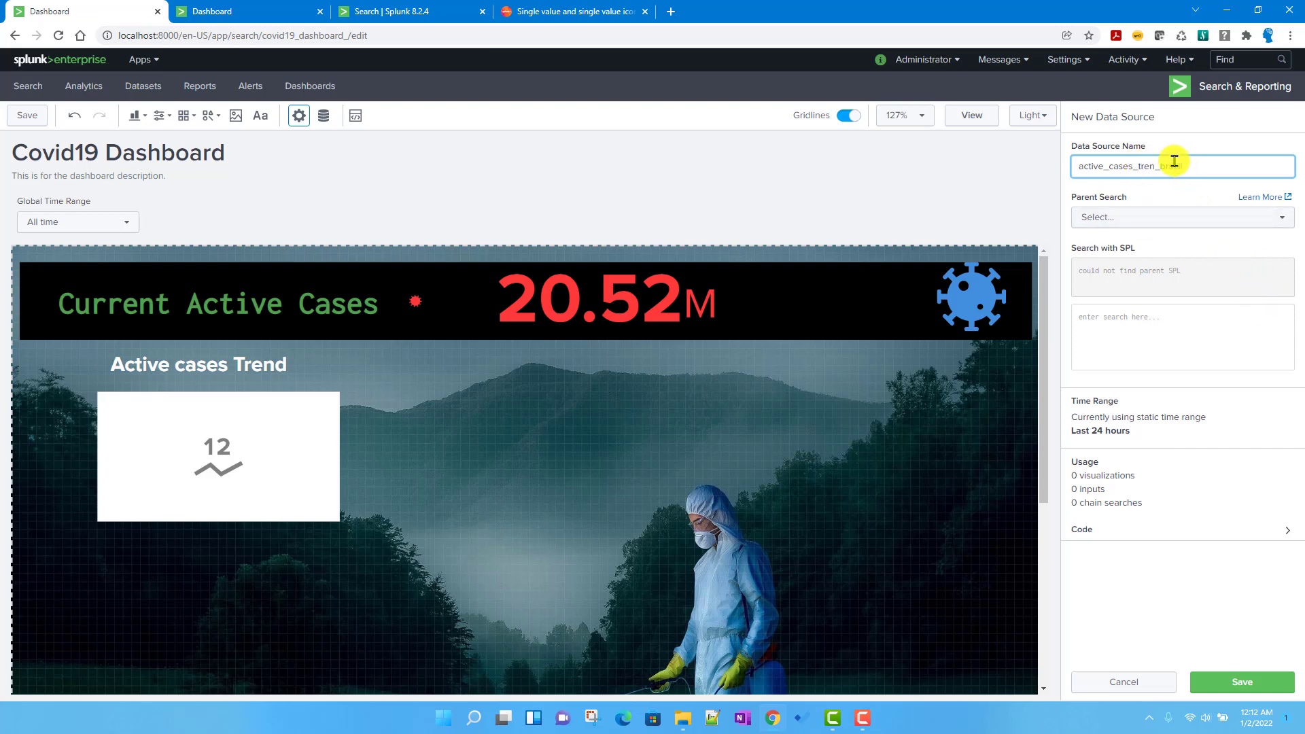
text(d)
click(1174, 217)
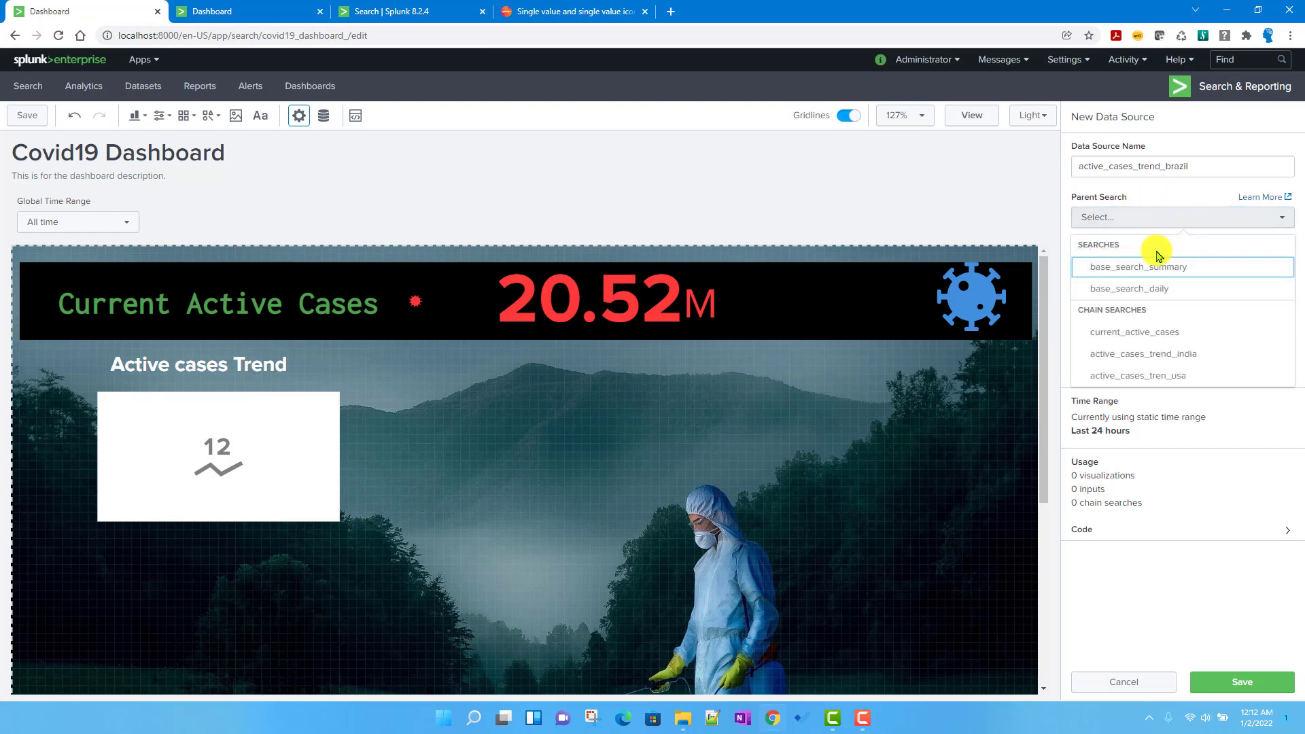
click(1129, 290)
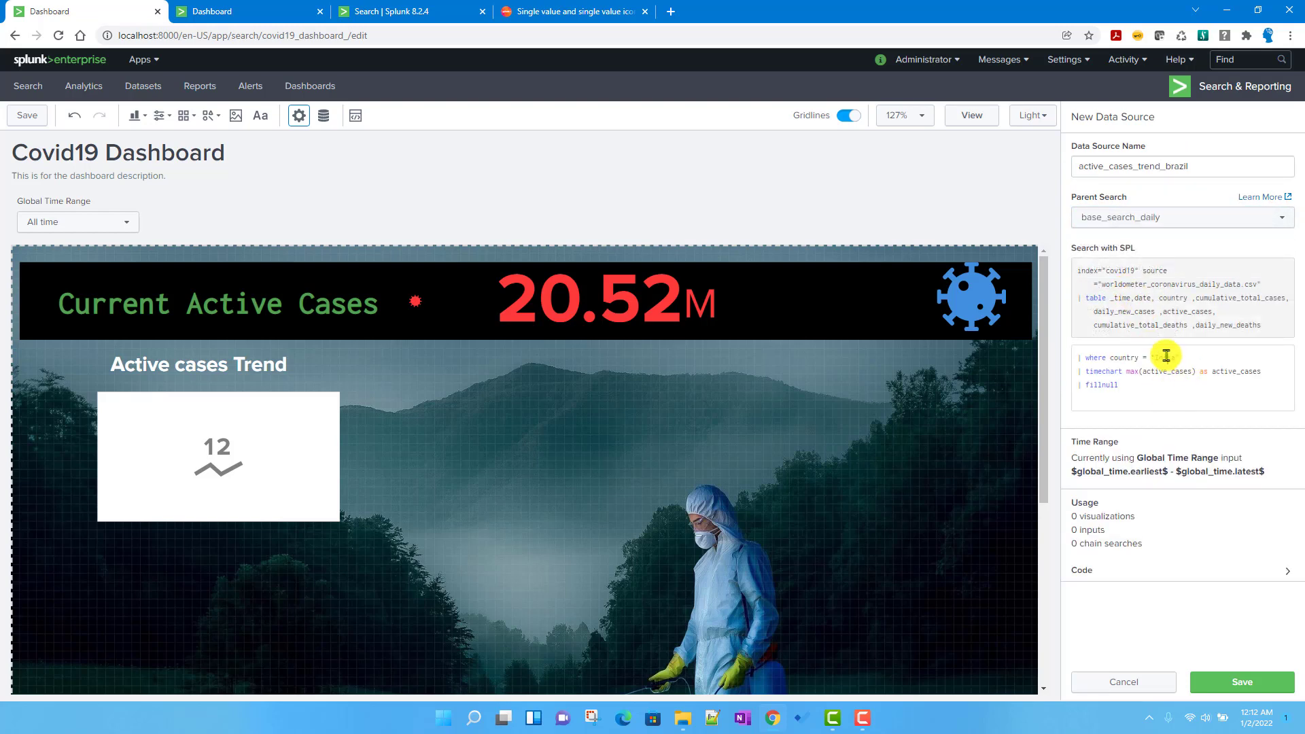
double_click(1165, 358)
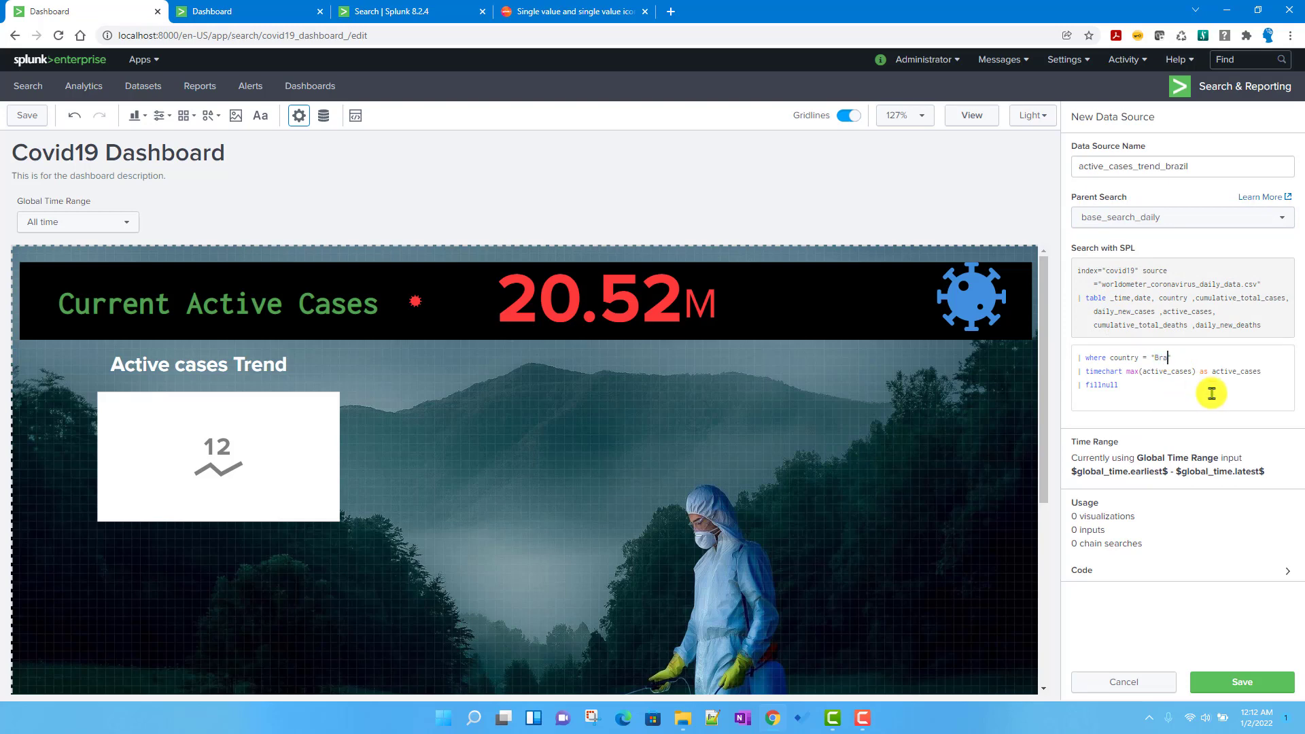
click(1237, 688)
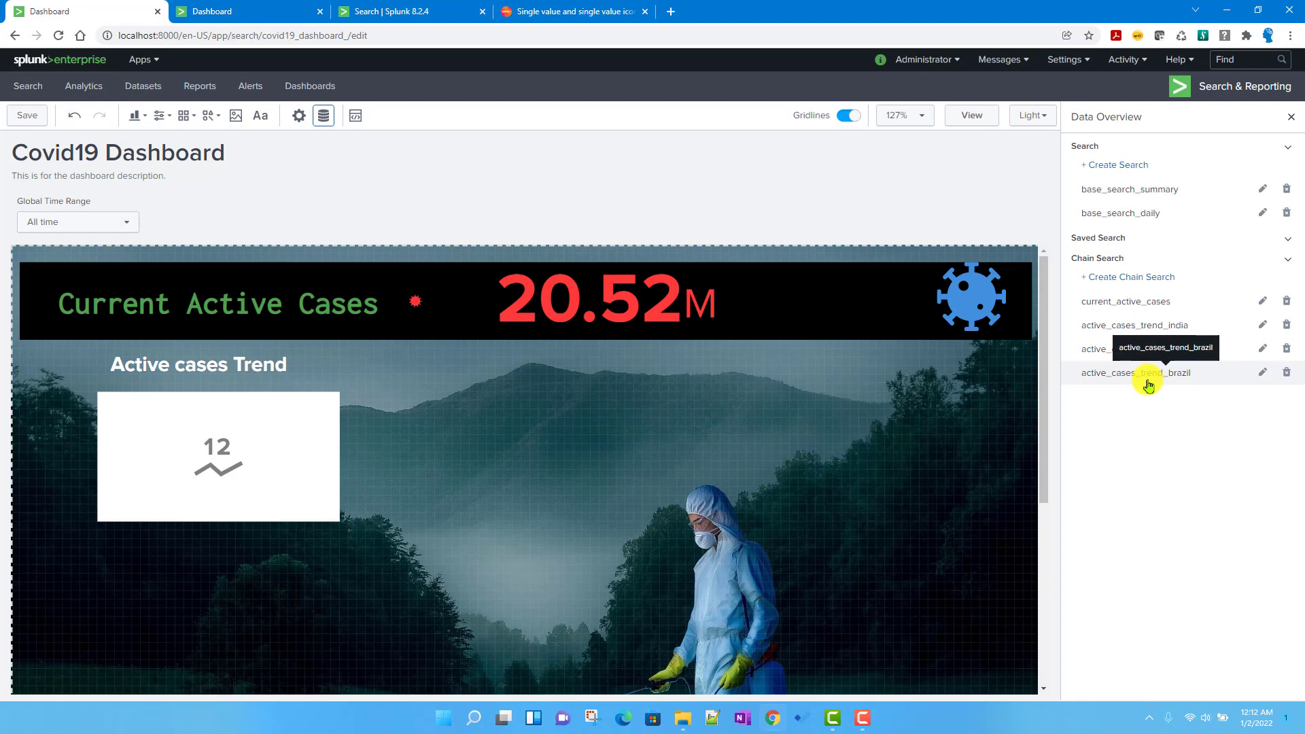
- Set active_cases_trend_india as the primary data source of the single value under Active cases Trend
click(208, 448)
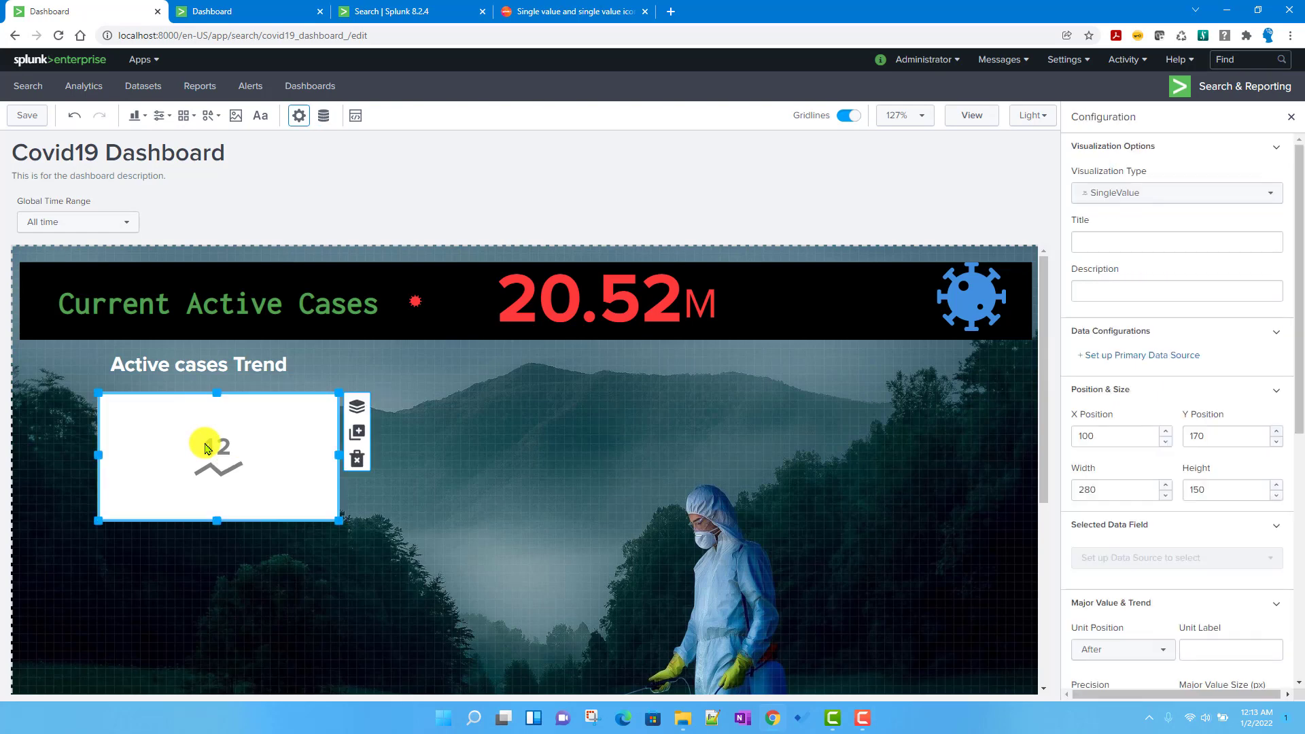
click(1111, 243)
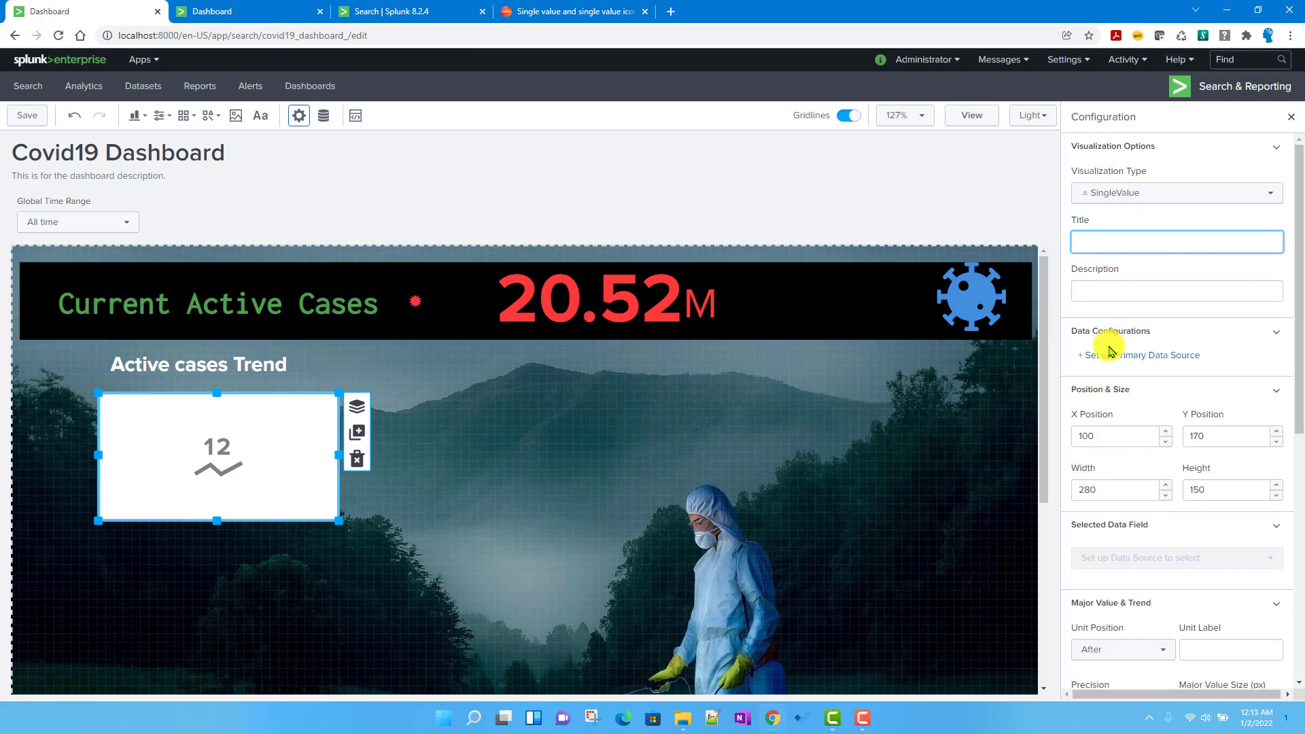
click(249, 11)
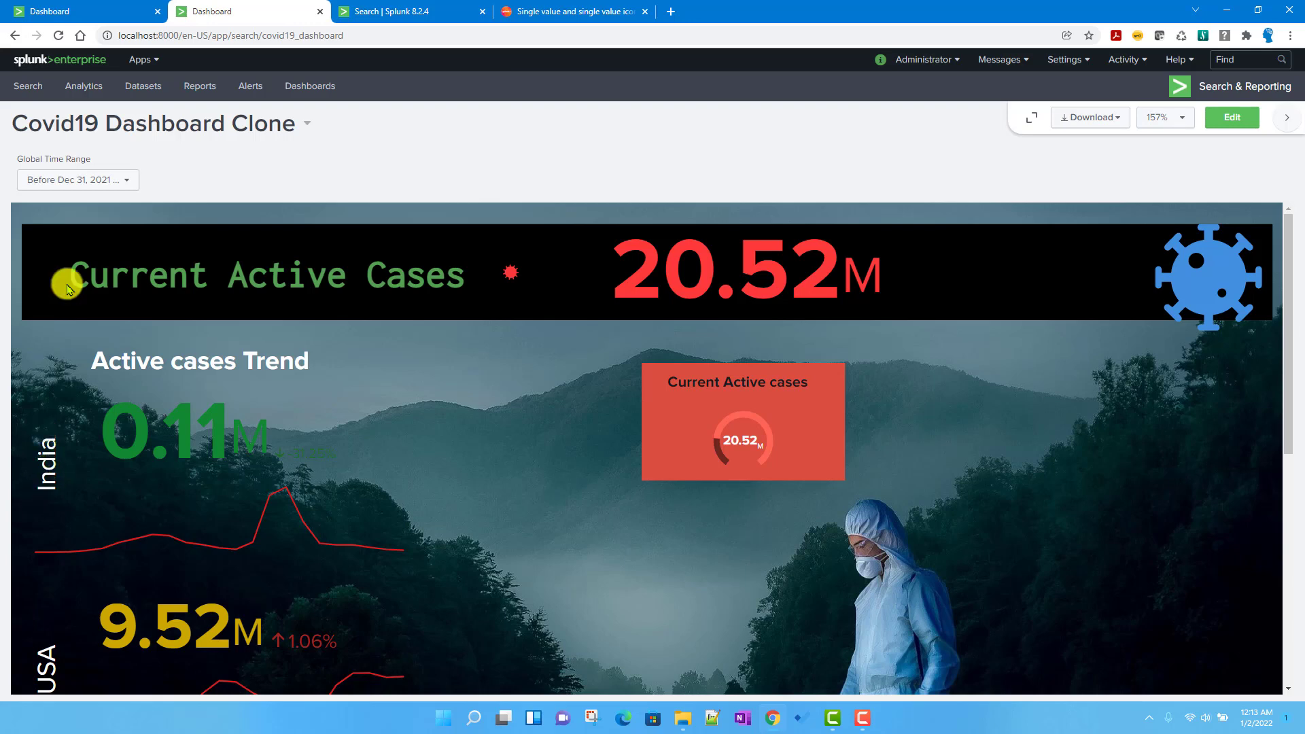
click(88, 11)
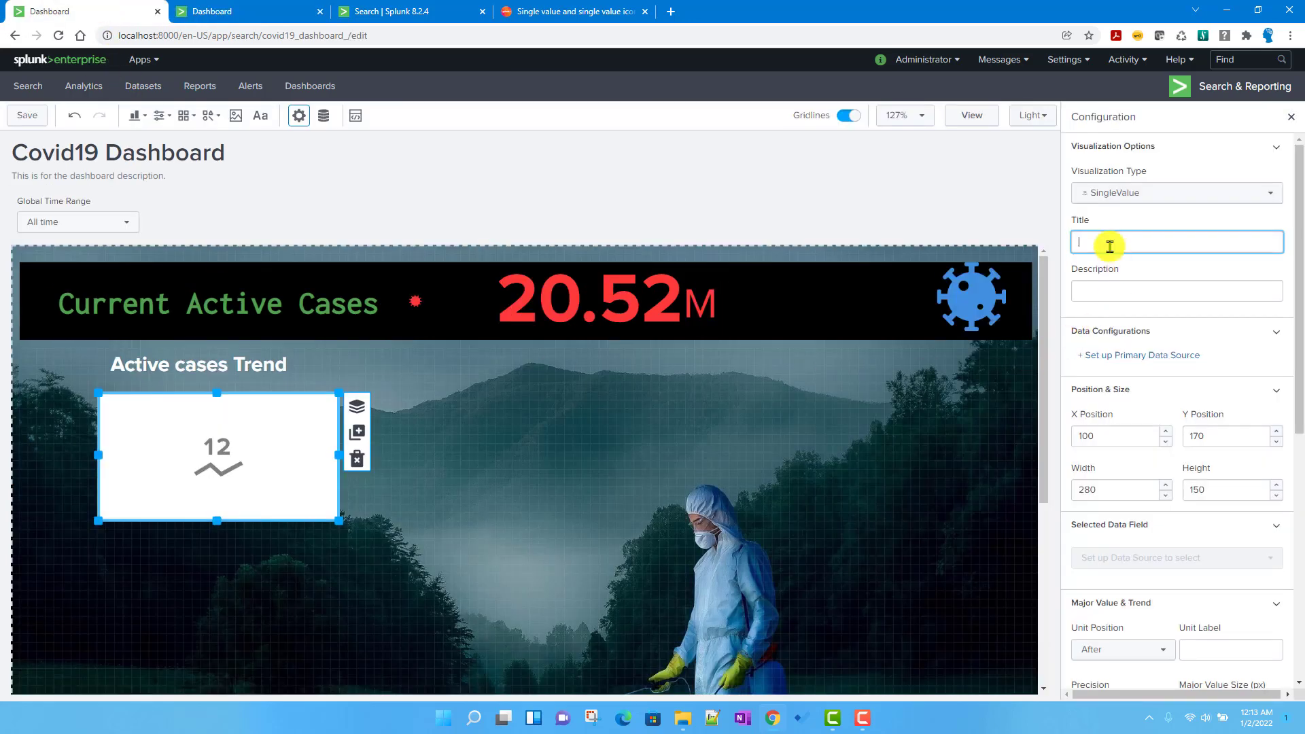
click(1110, 290)
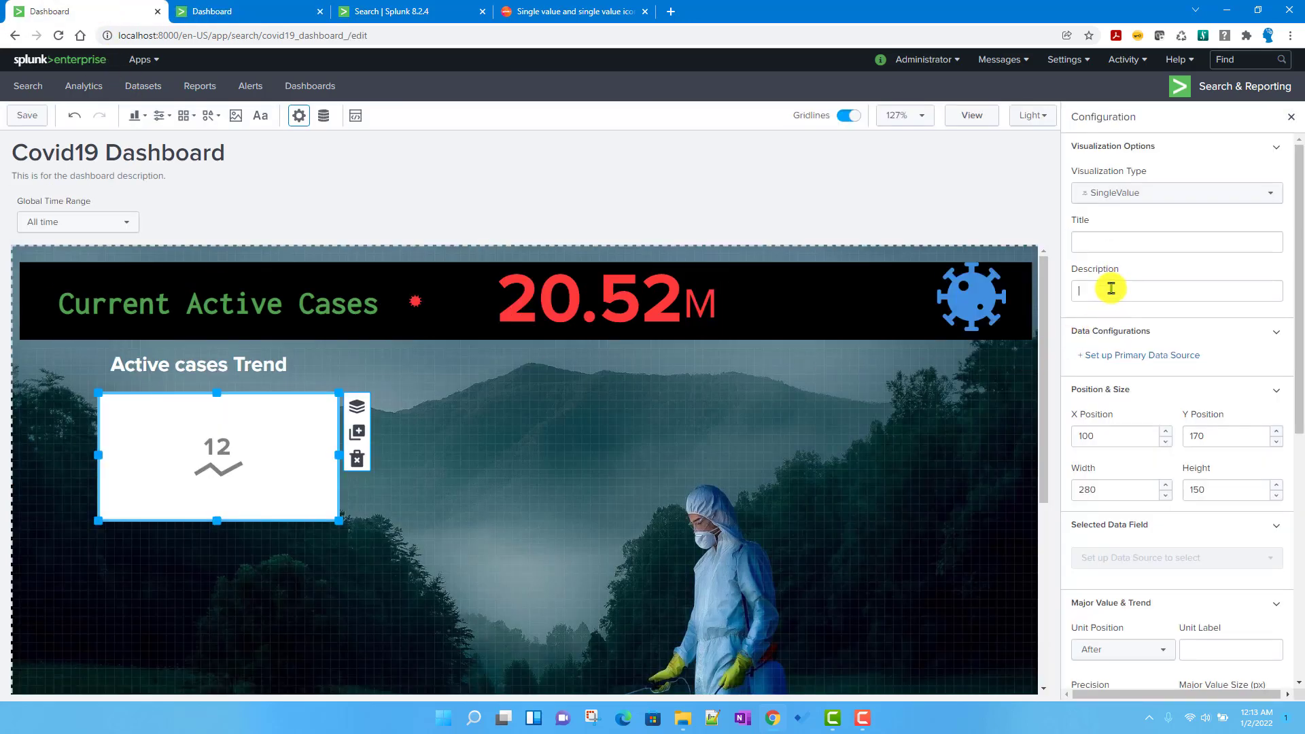
click(1152, 364)
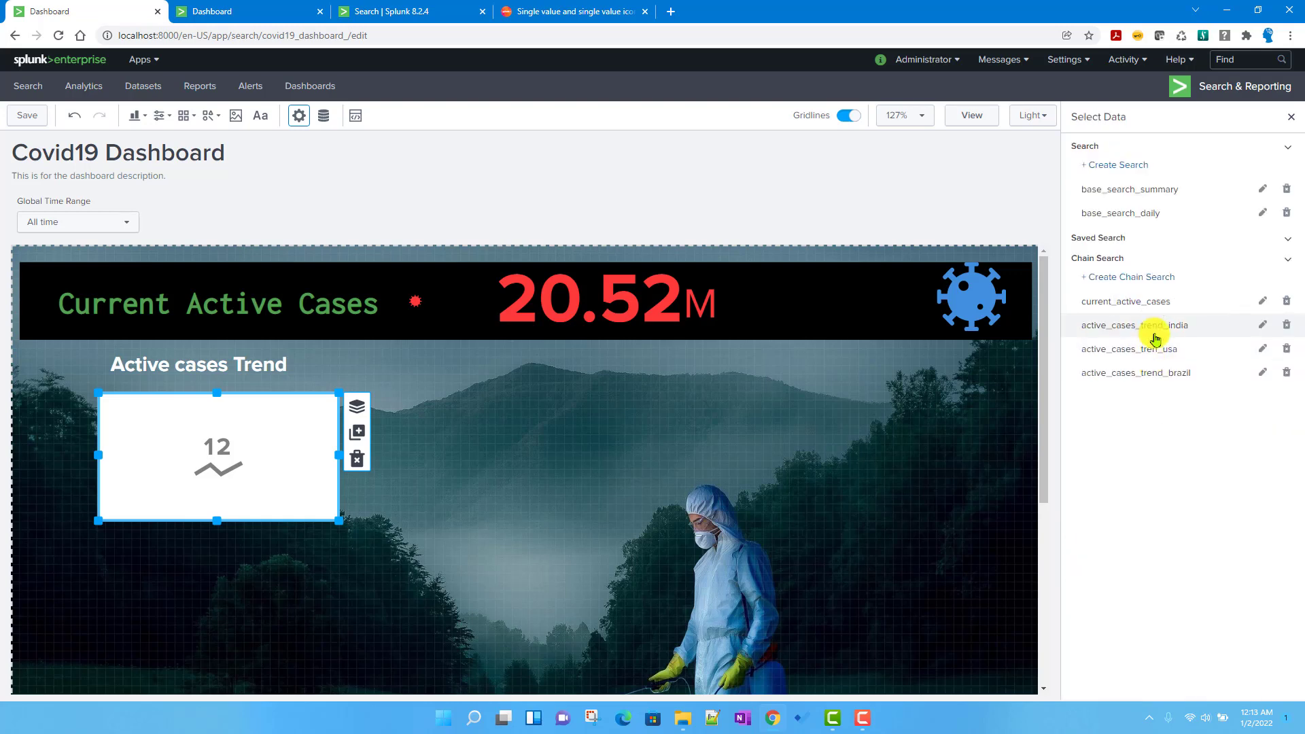
click(1154, 338)
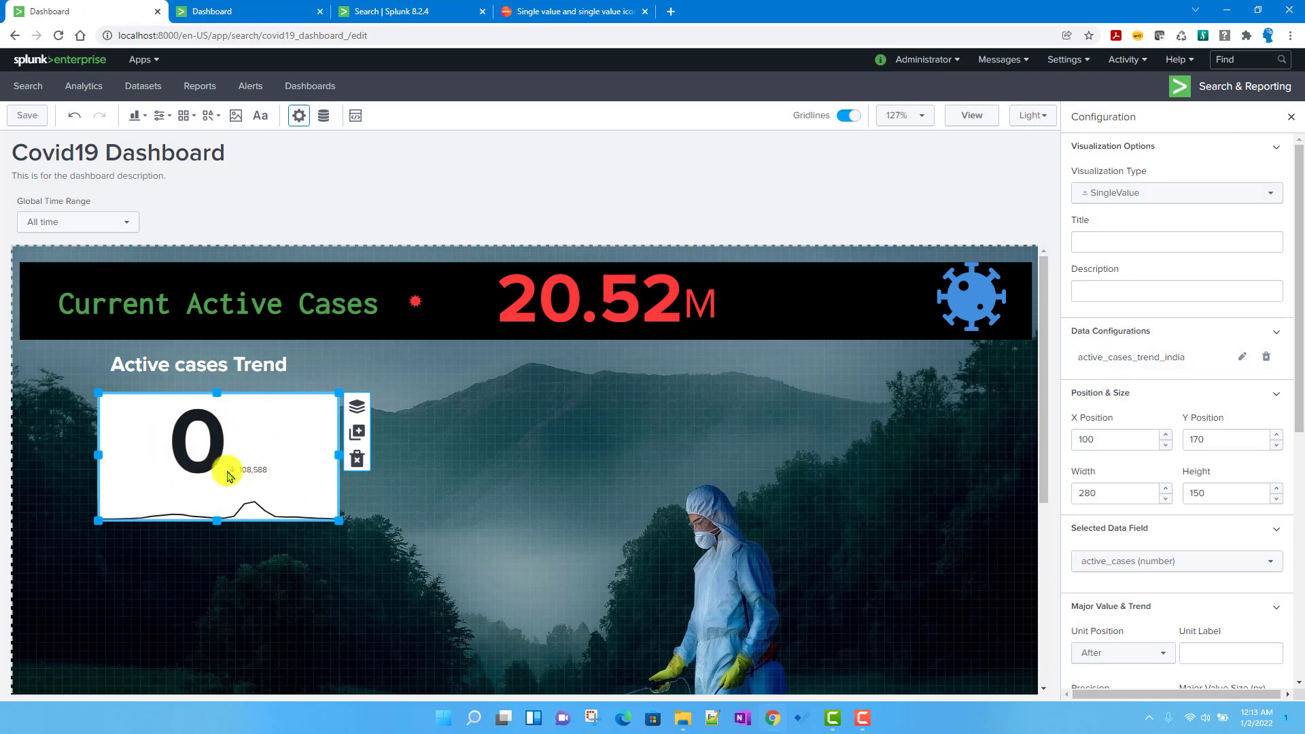
- Check the India search results, then set the dashboard's Global Time Range to the date range Before 12/31/2021
click(449, 12)
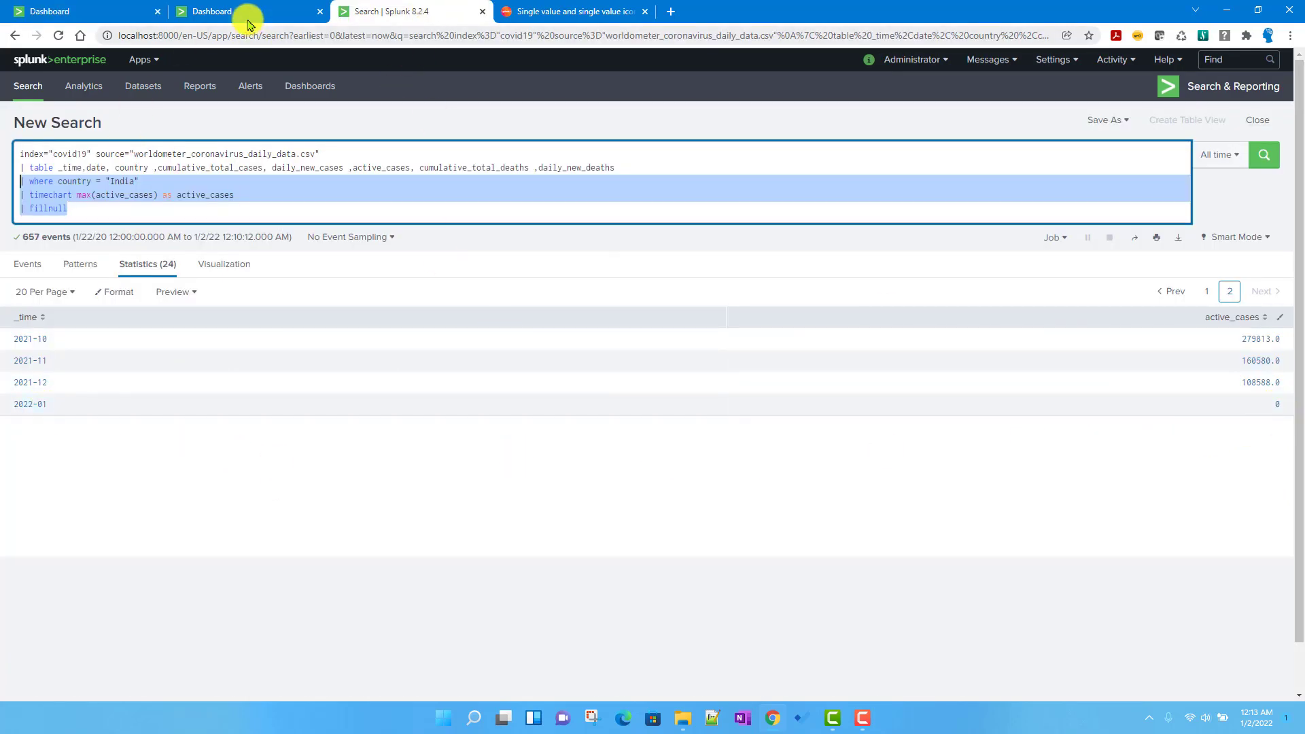
click(68, 14)
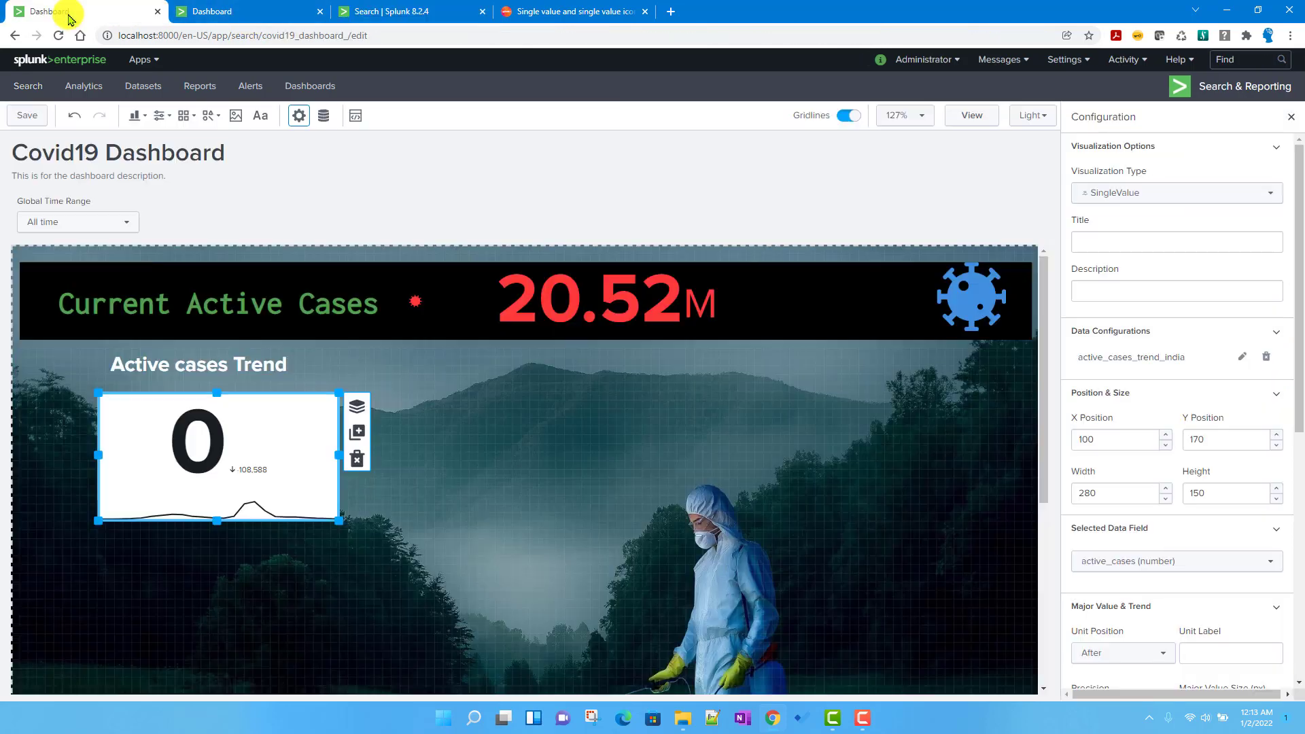
click(117, 224)
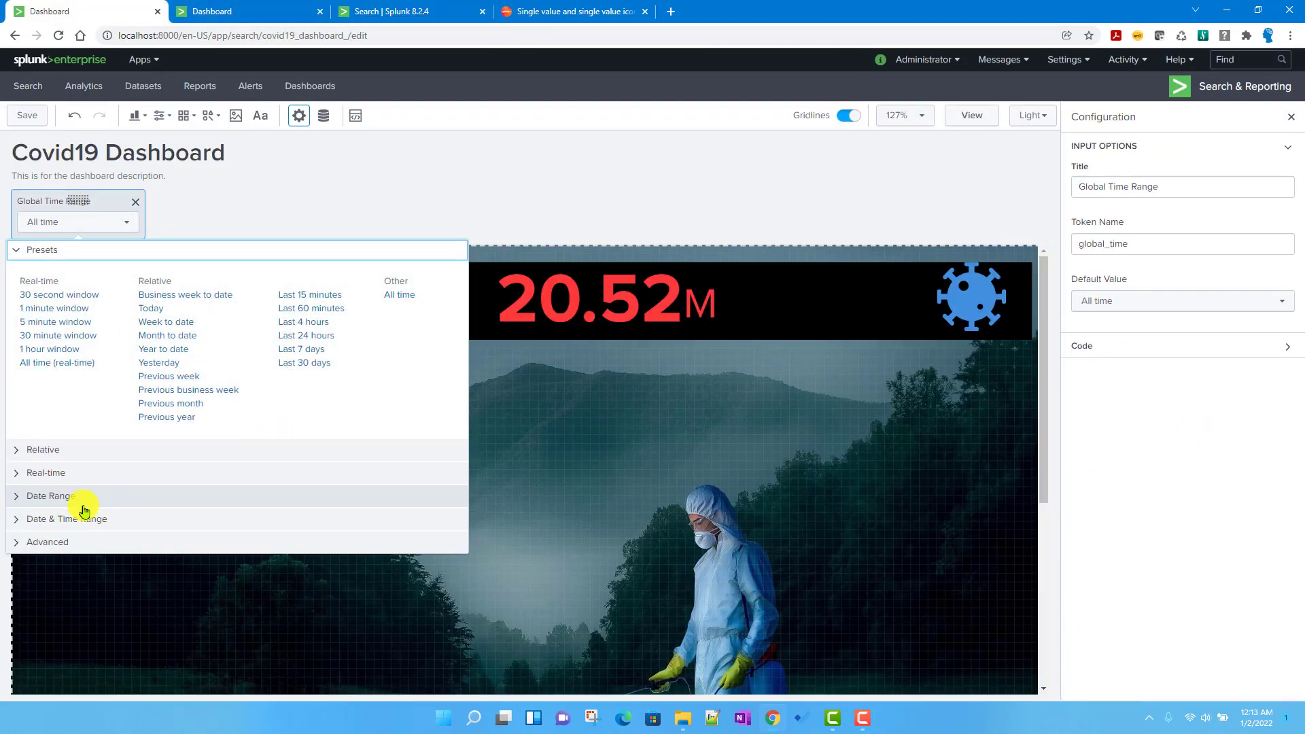
click(73, 496)
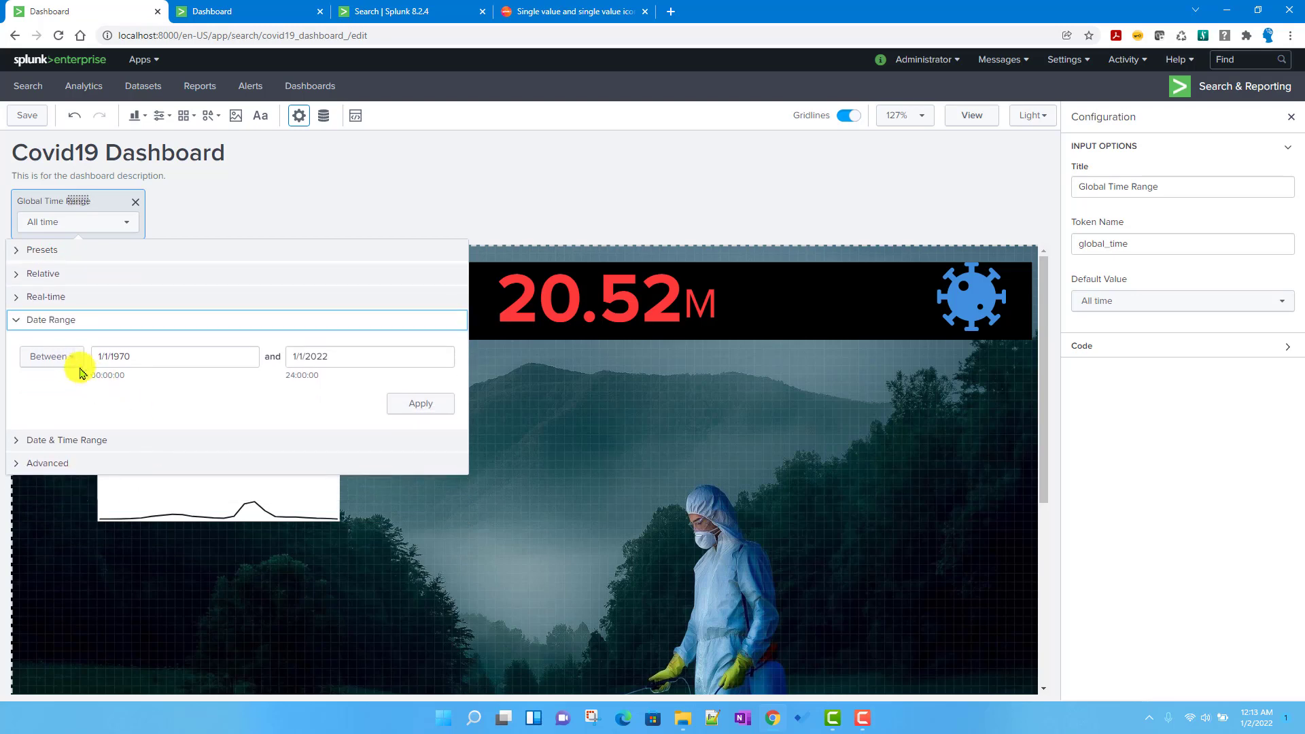
click(64, 359)
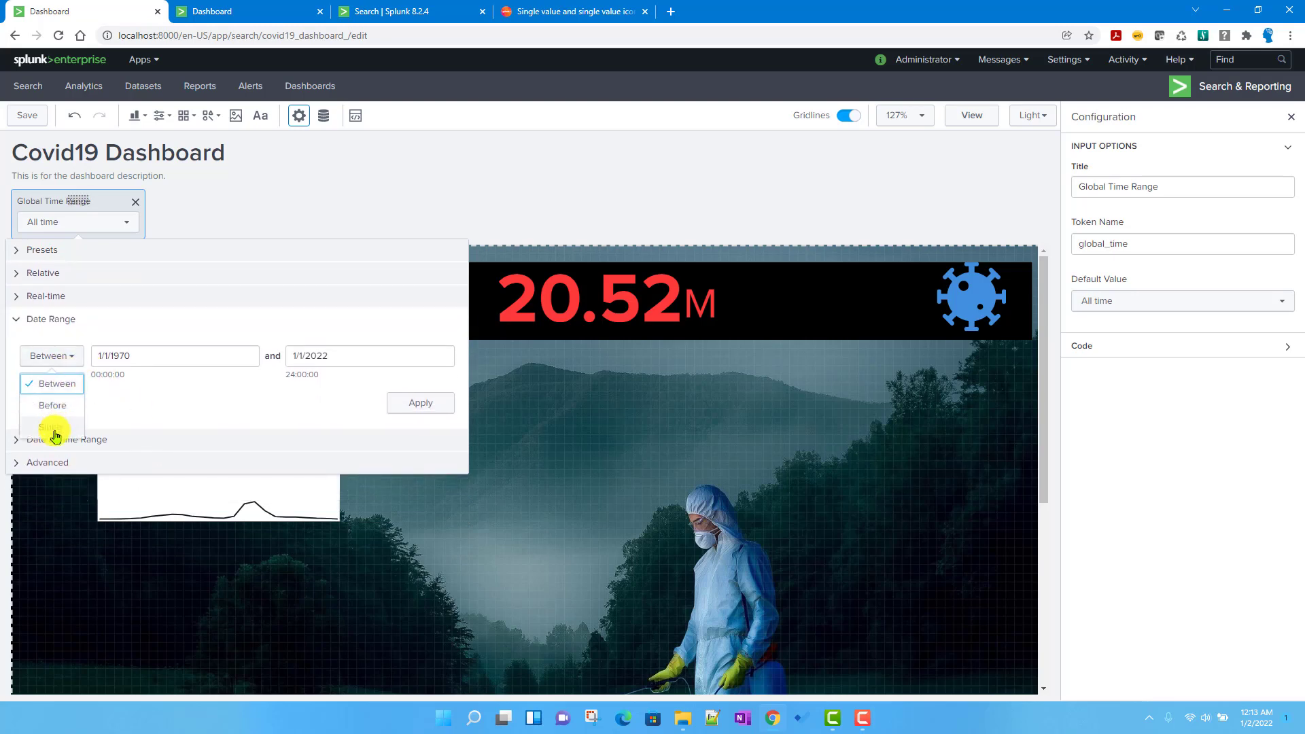
click(53, 405)
click(180, 354)
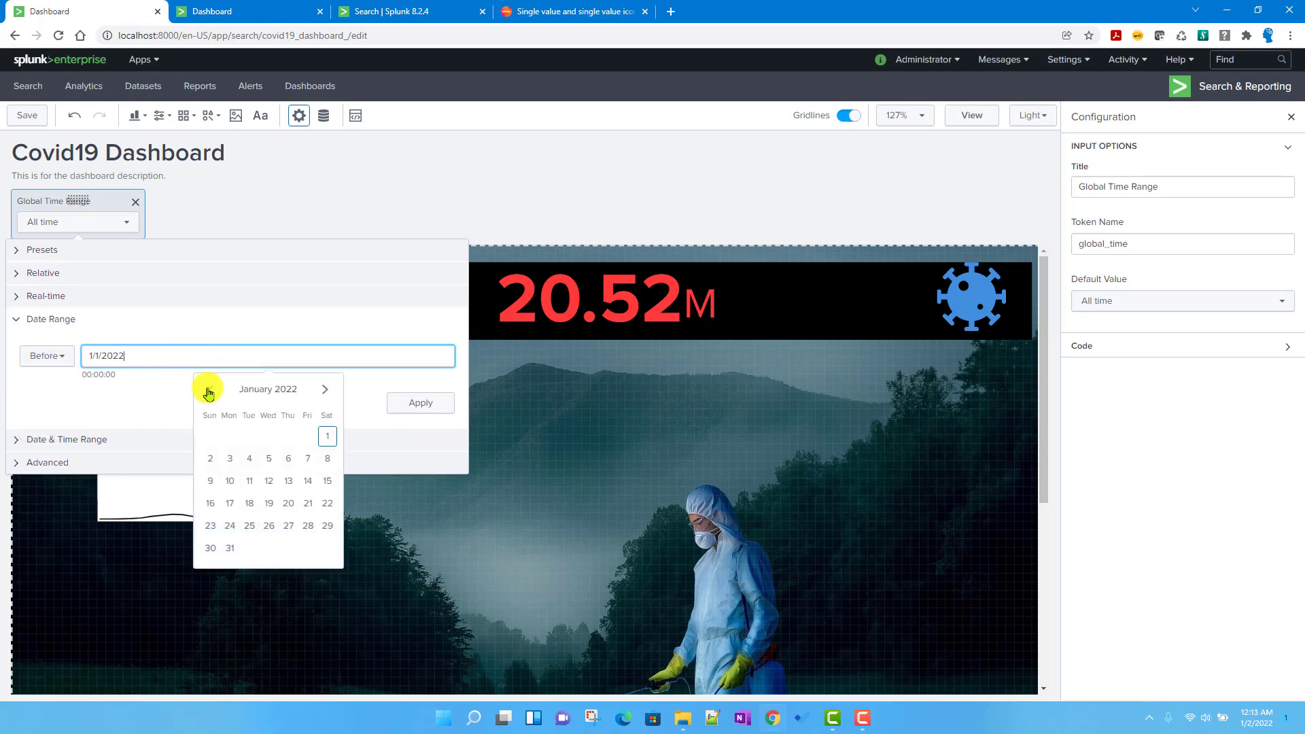
click(209, 390)
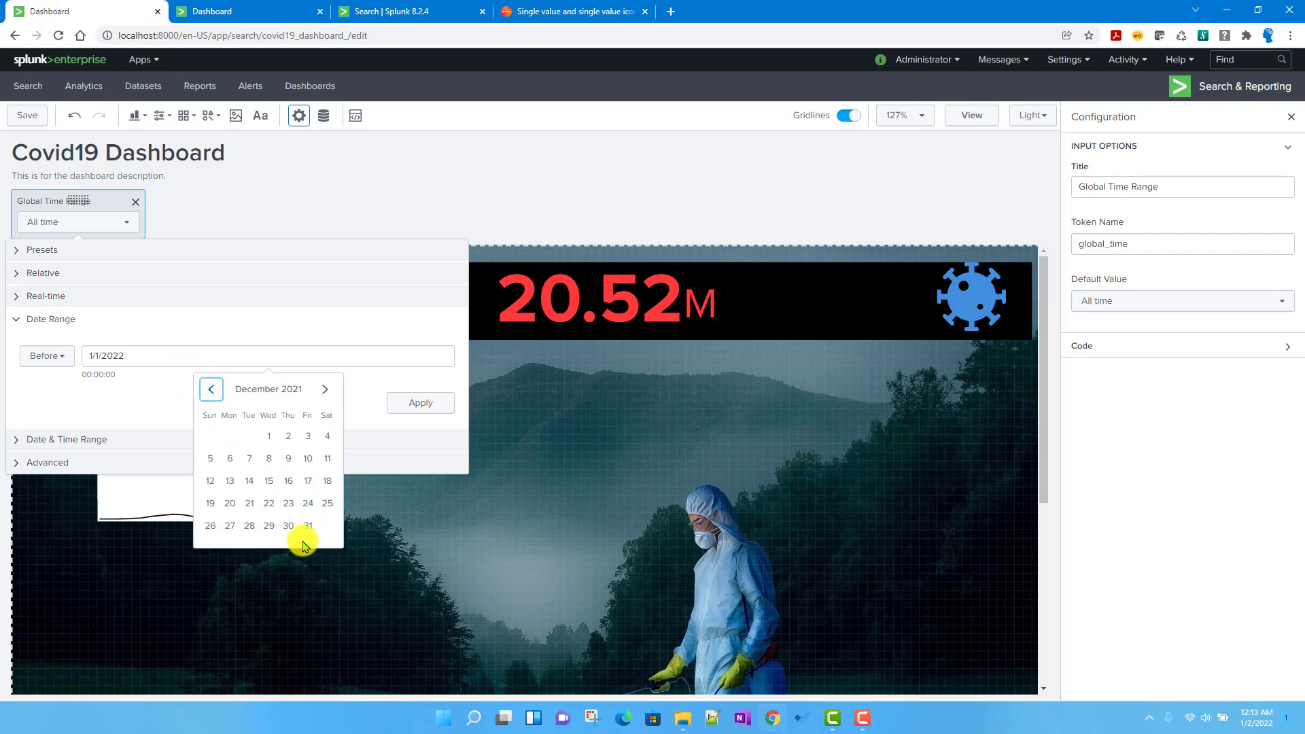
click(302, 530)
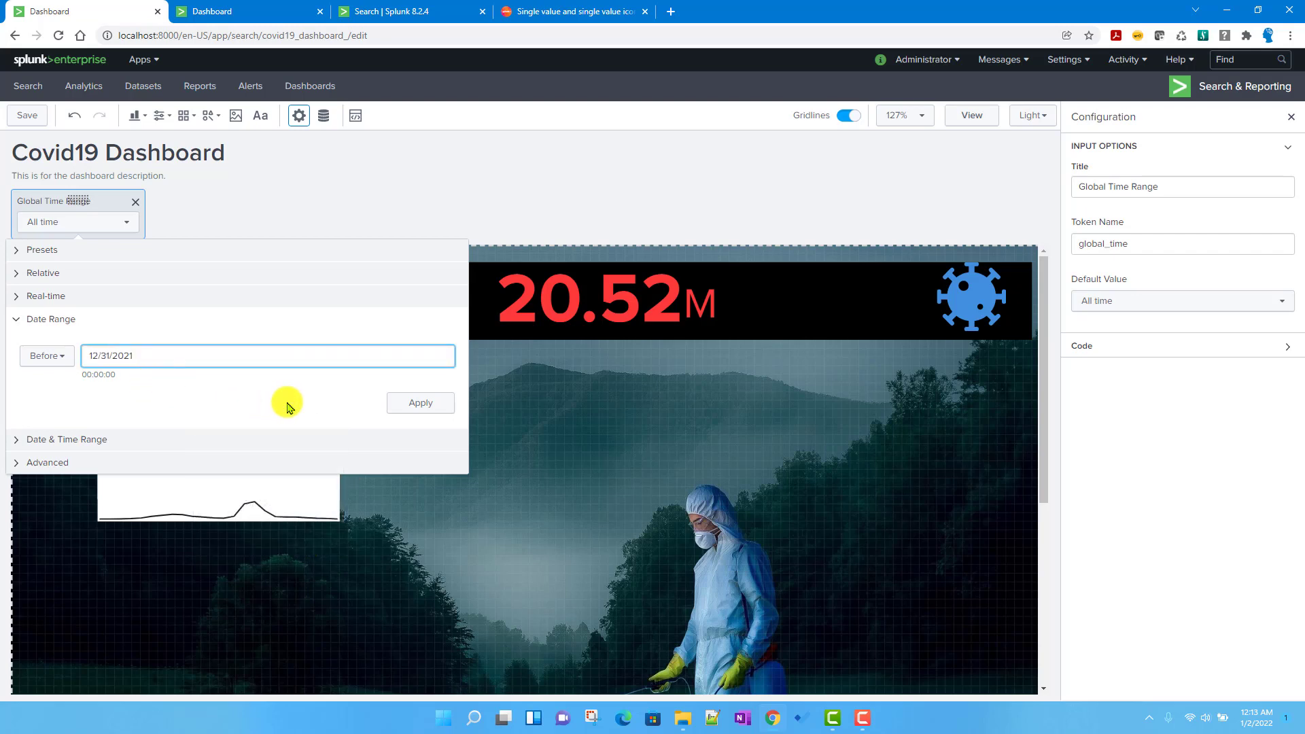
click(422, 409)
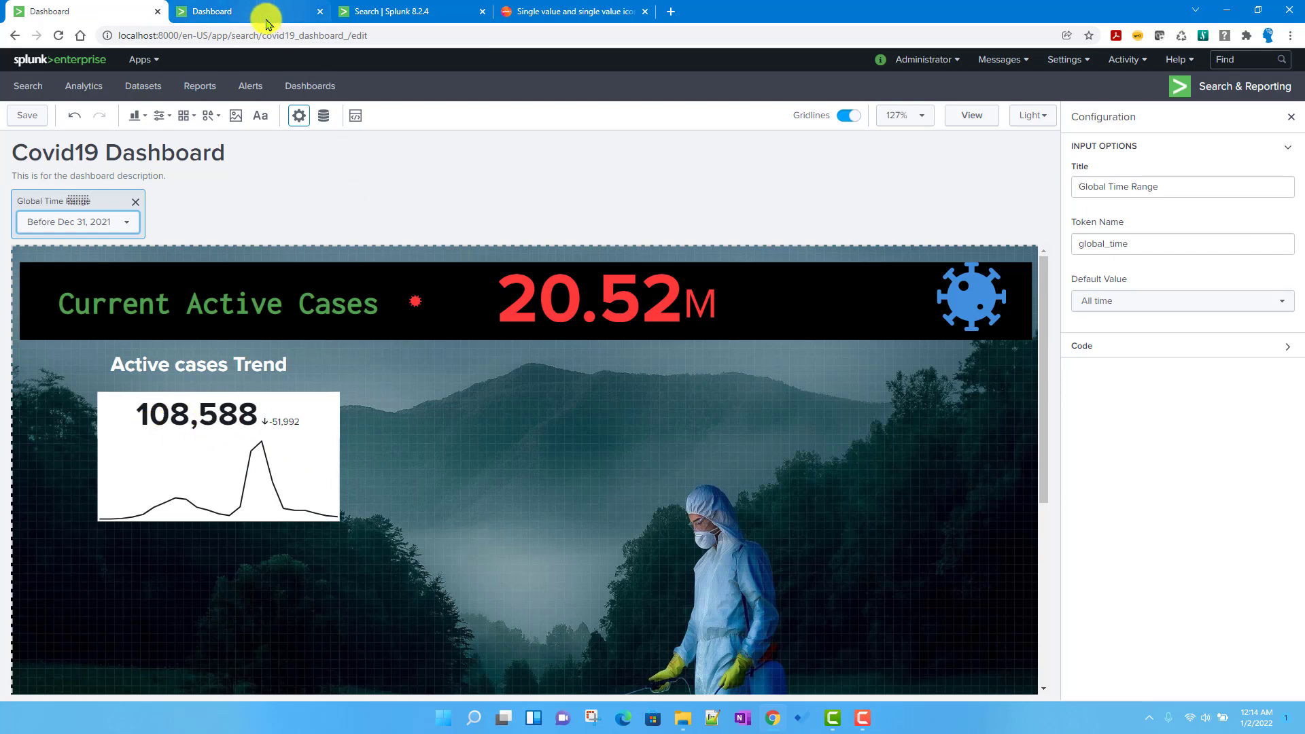
- In the India search query, insert the line "| eval active_cases = round(active_cases / 1000000,2)" between the timechart and fillnull lines
click(379, 12)
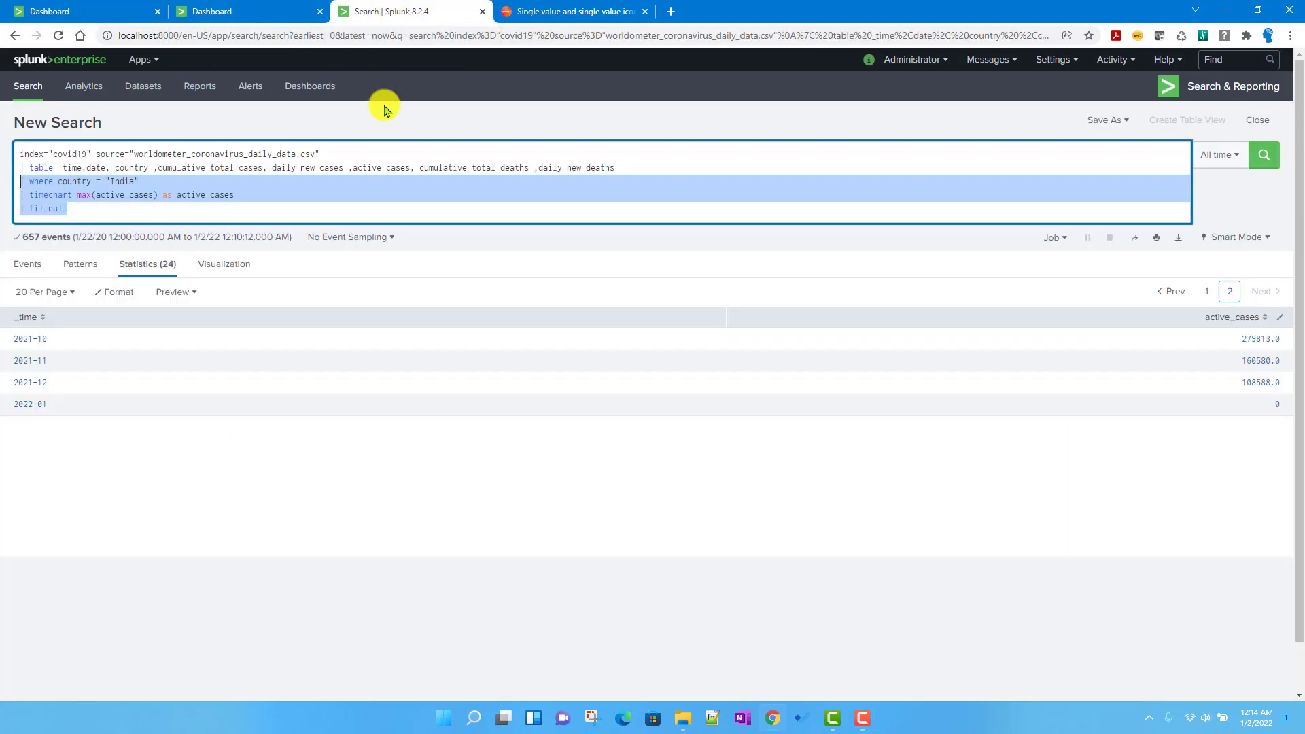
click(250, 198)
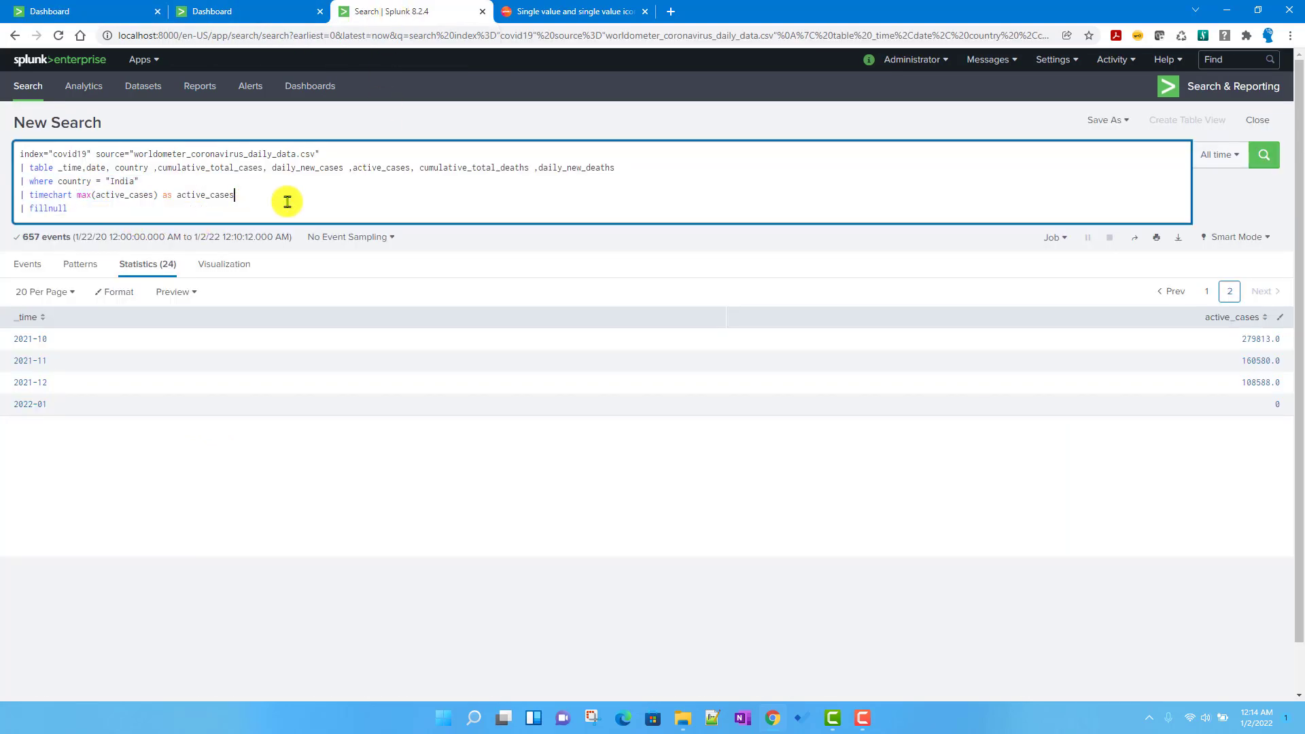
text(|)
key(BackSpace)
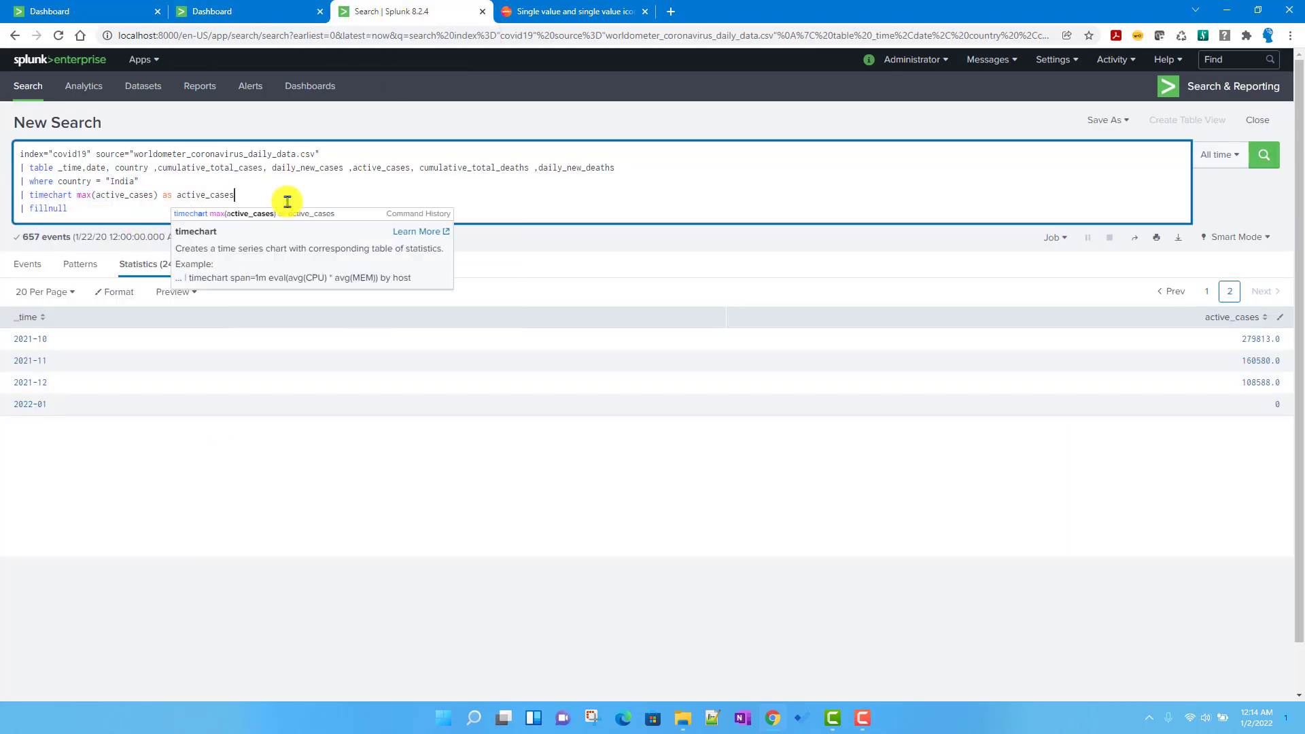
key(shift+Return)
text(| )
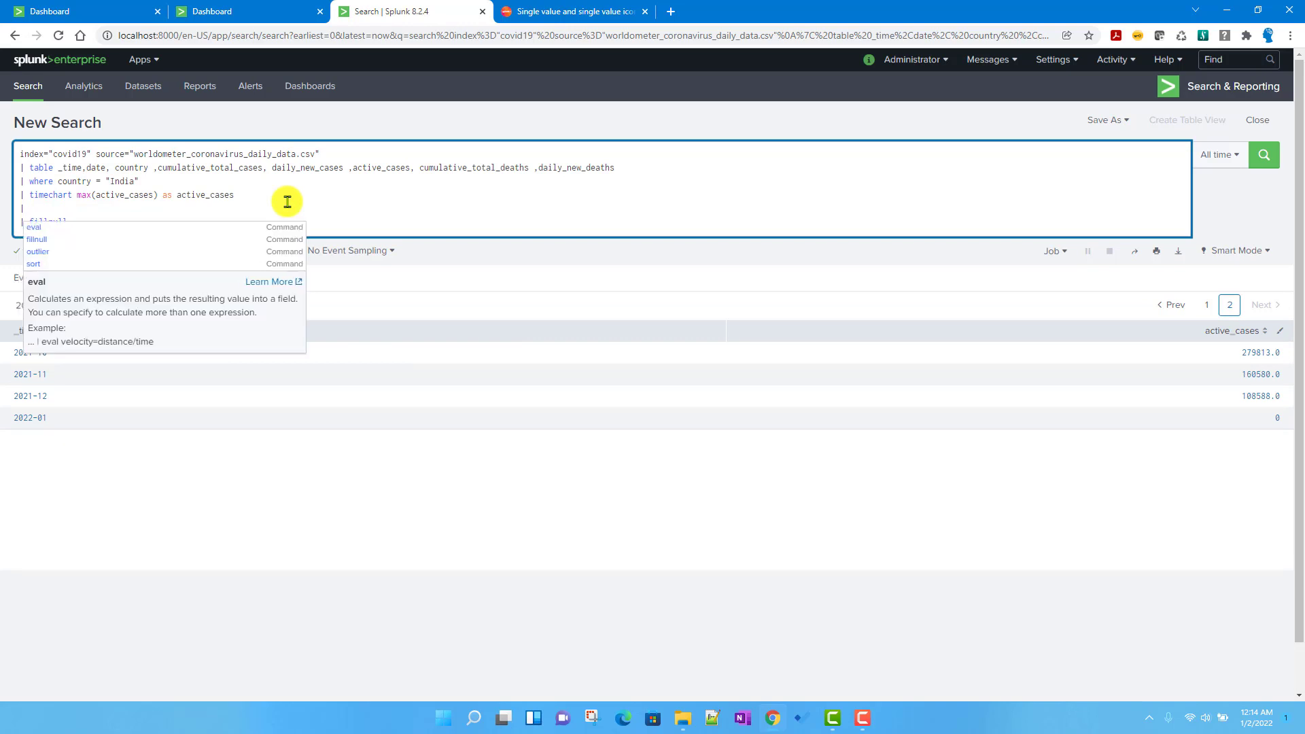
text(eval)
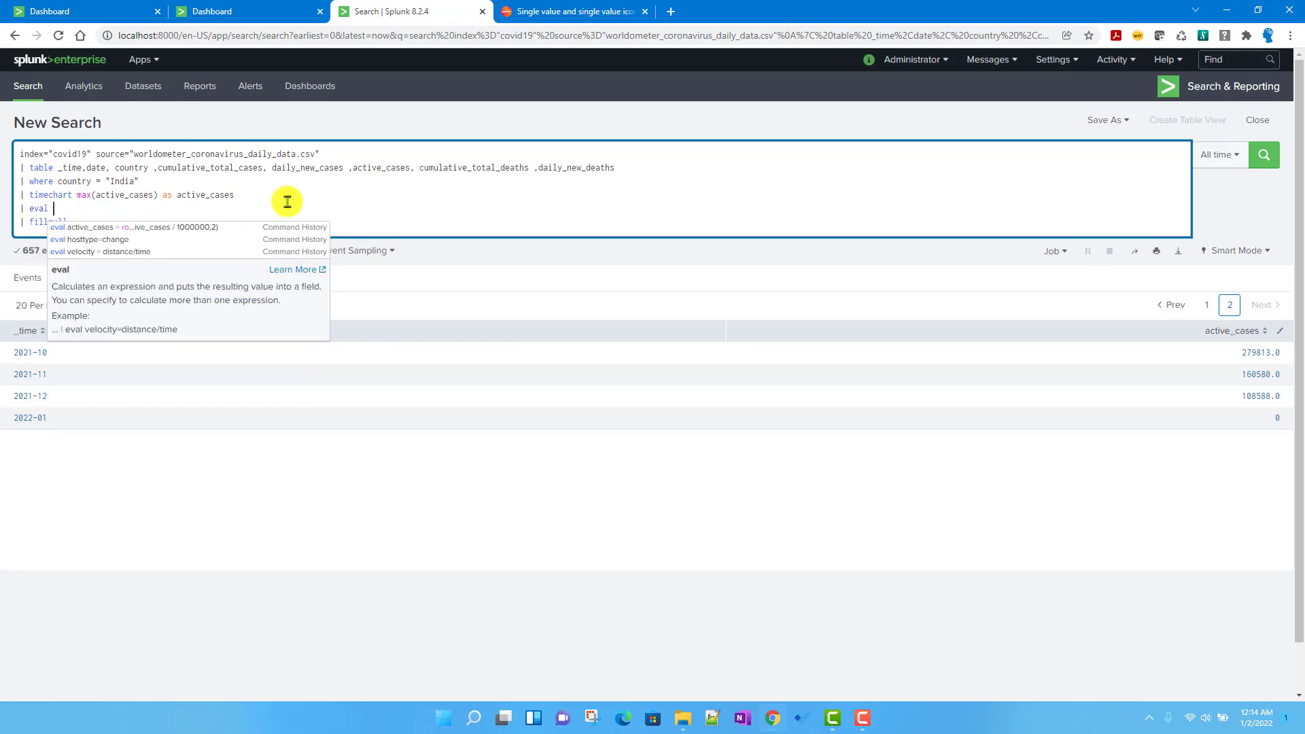
click(182, 227)
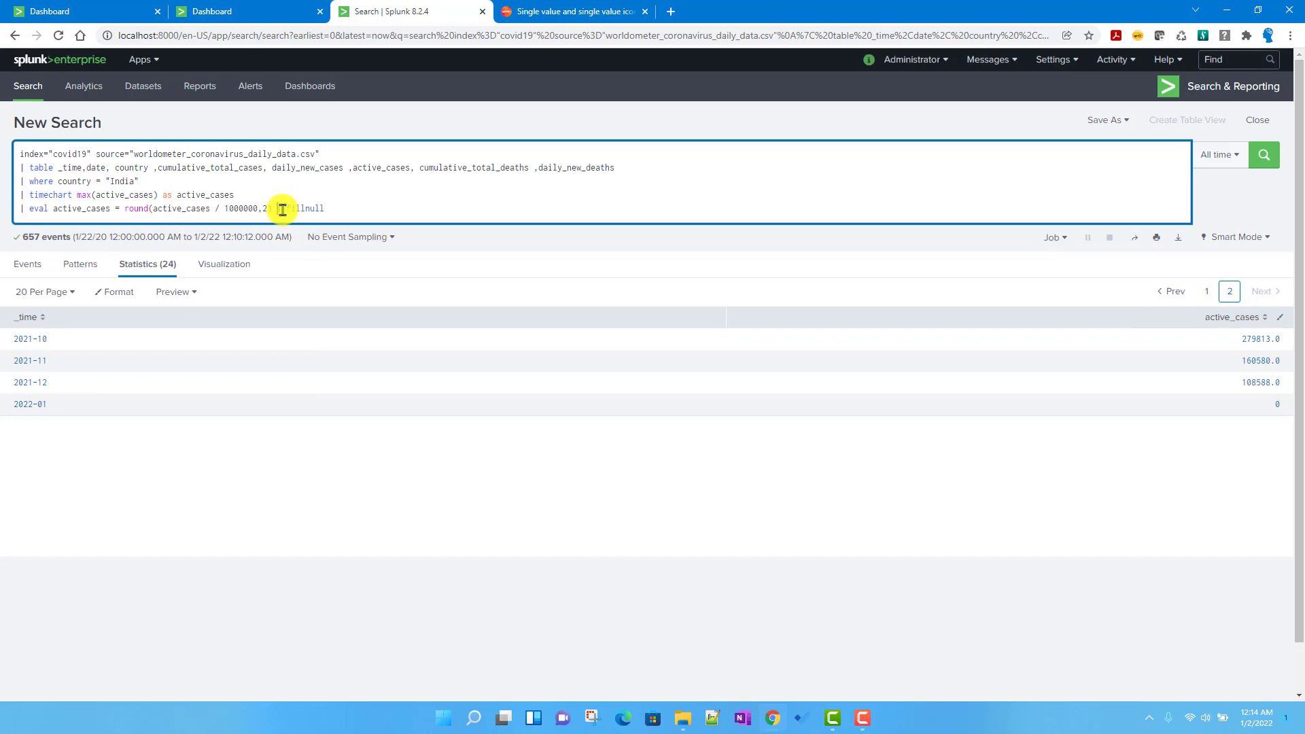
key(Return)
click(238, 198)
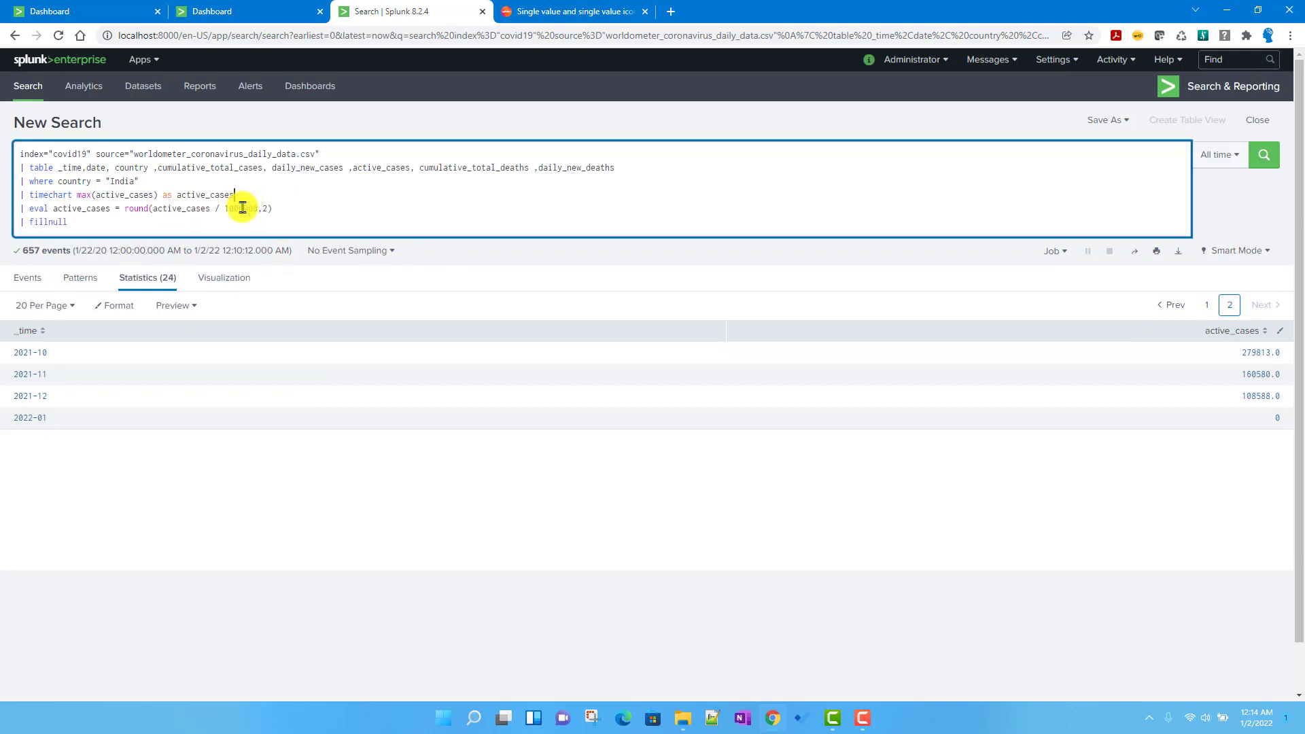
- Copy the complete eval line that rounds active_cases from the search query
drag(124, 209, 281, 208)
click(299, 210)
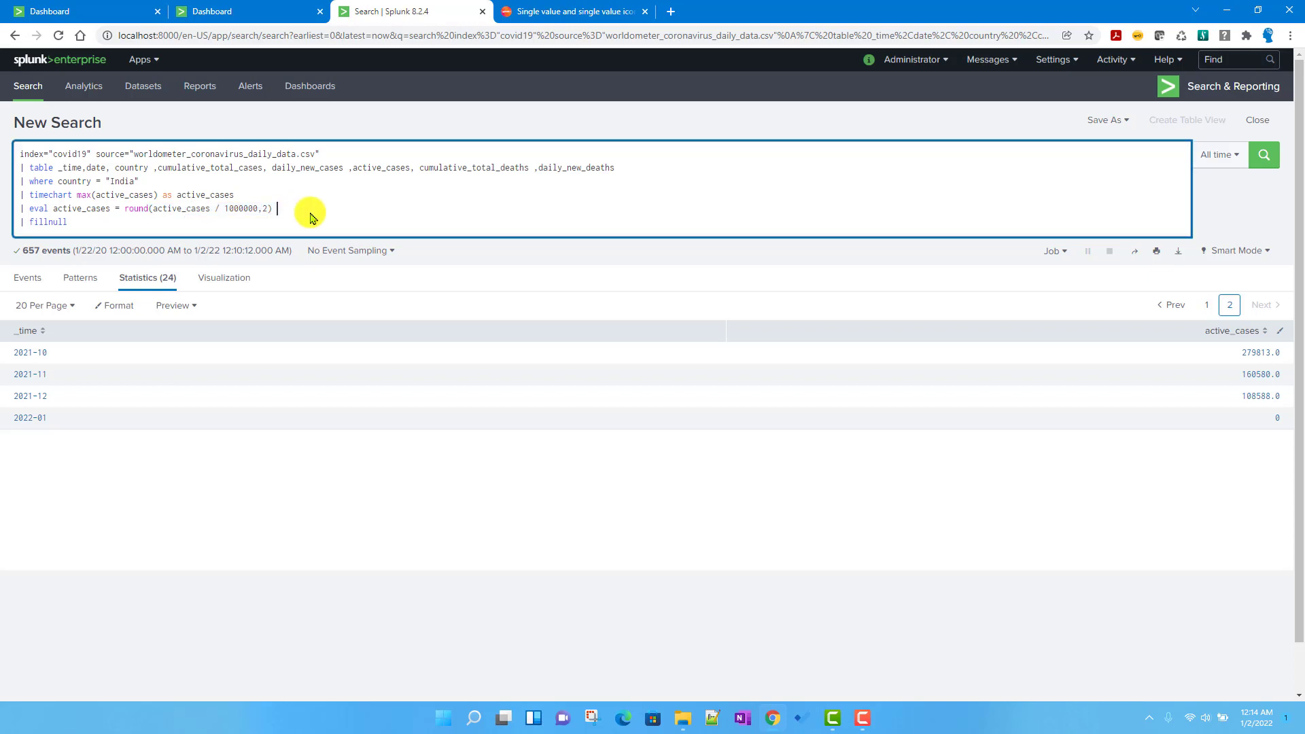
shift+click(21, 210)
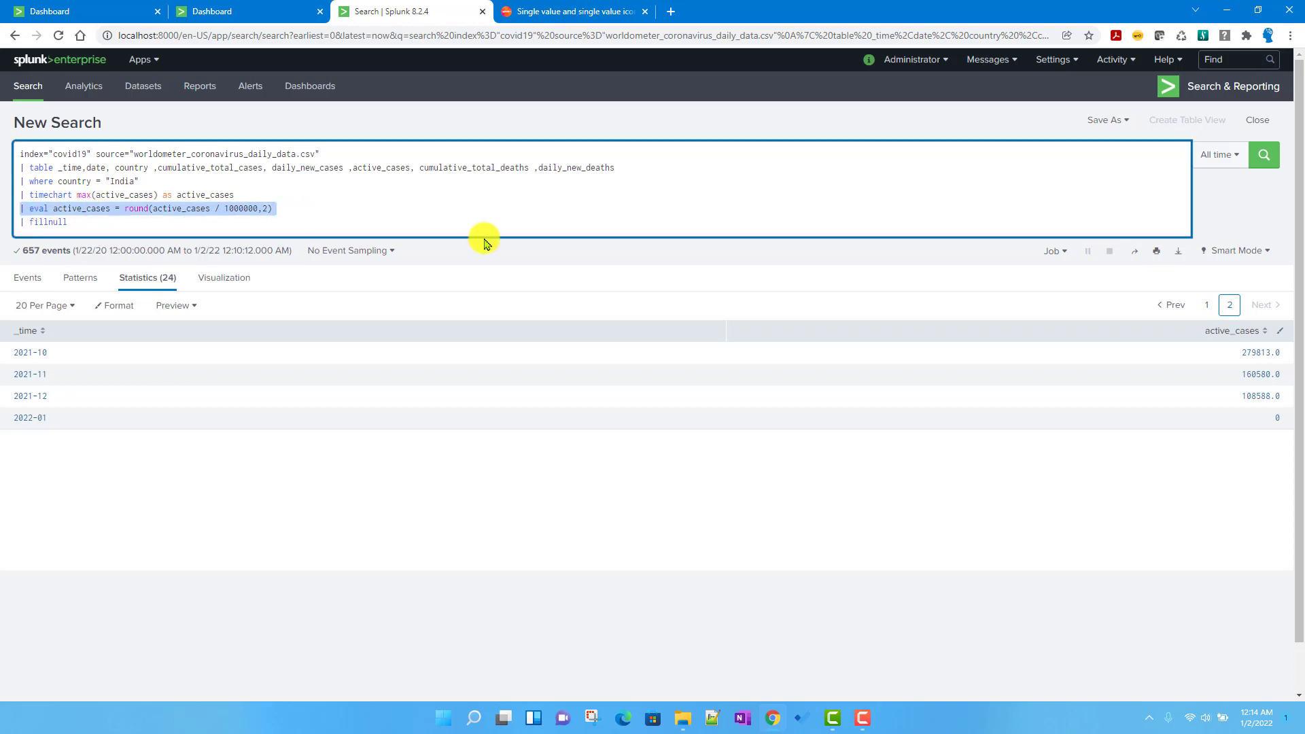
- Paste the eval rounding line before fillnull in the dashboard's active_cases_trend_india chain search, then run and save it
click(87, 13)
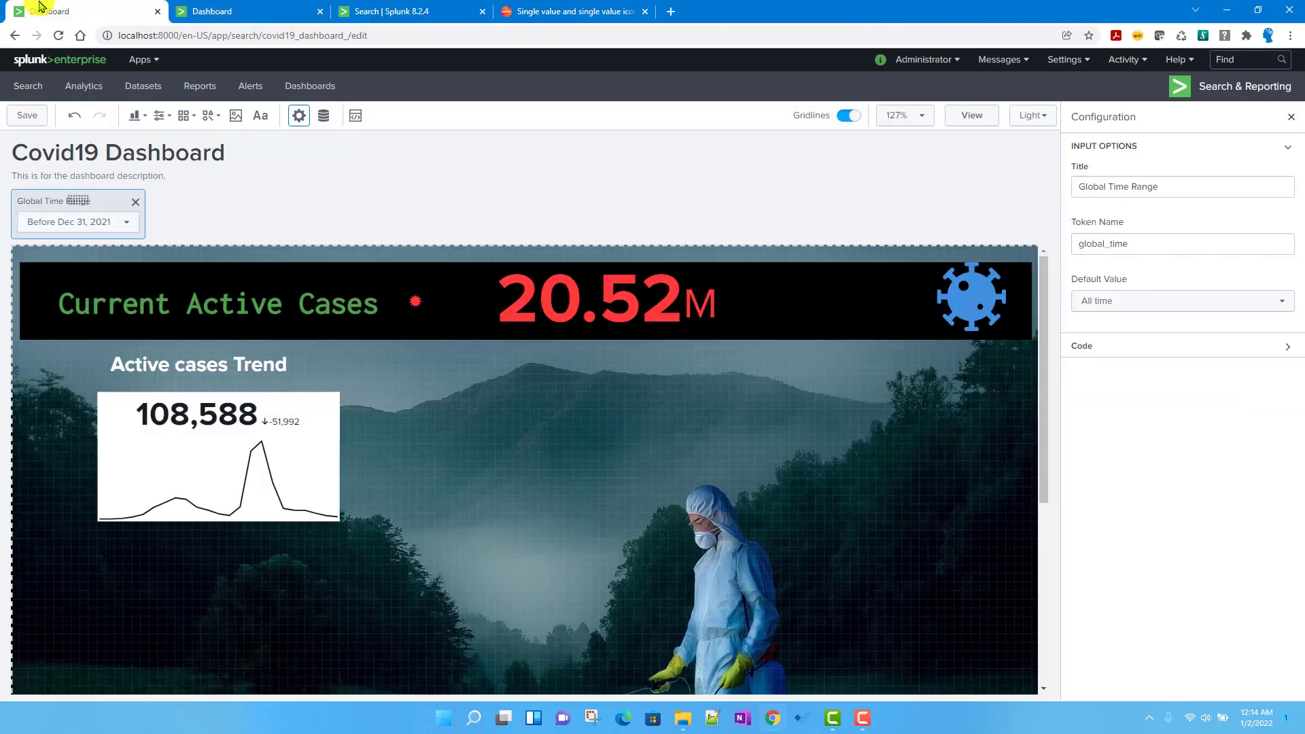
click(323, 121)
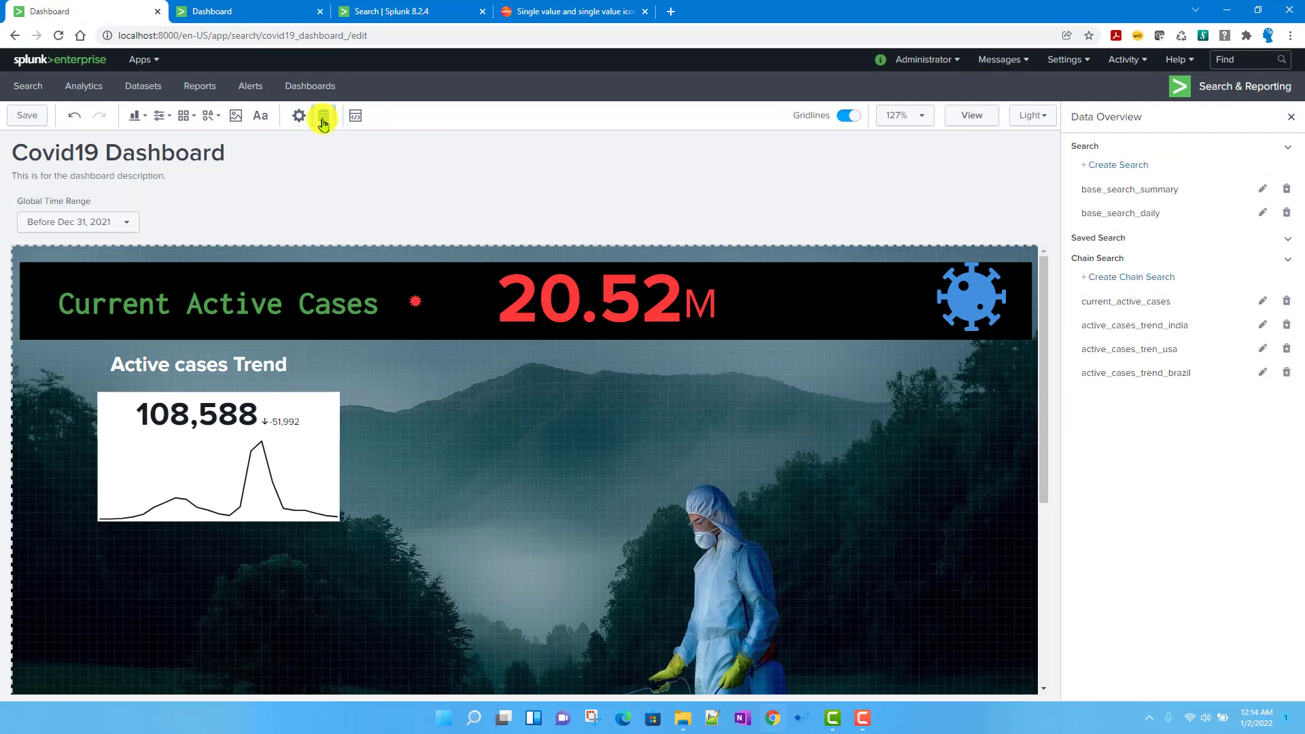
click(1262, 325)
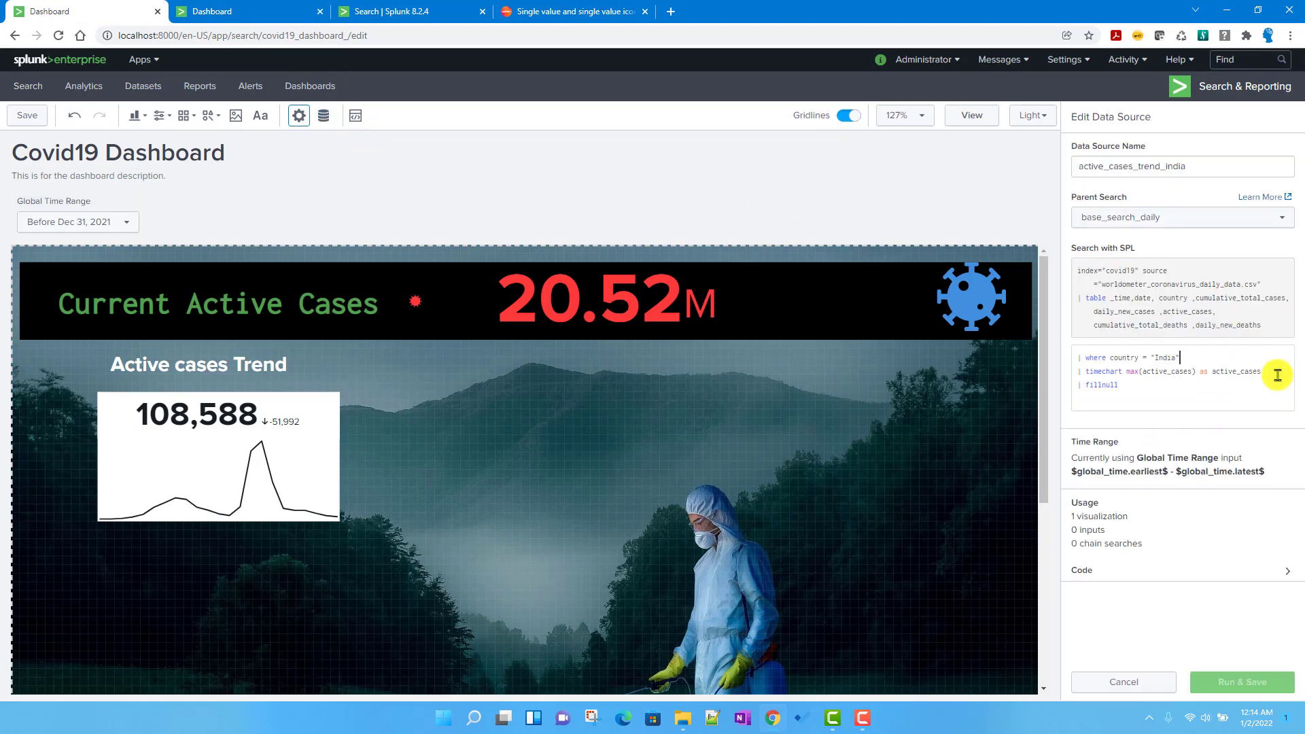
click(1278, 375)
text(| eval active_cases = round(active_cases / 1000000, 2))
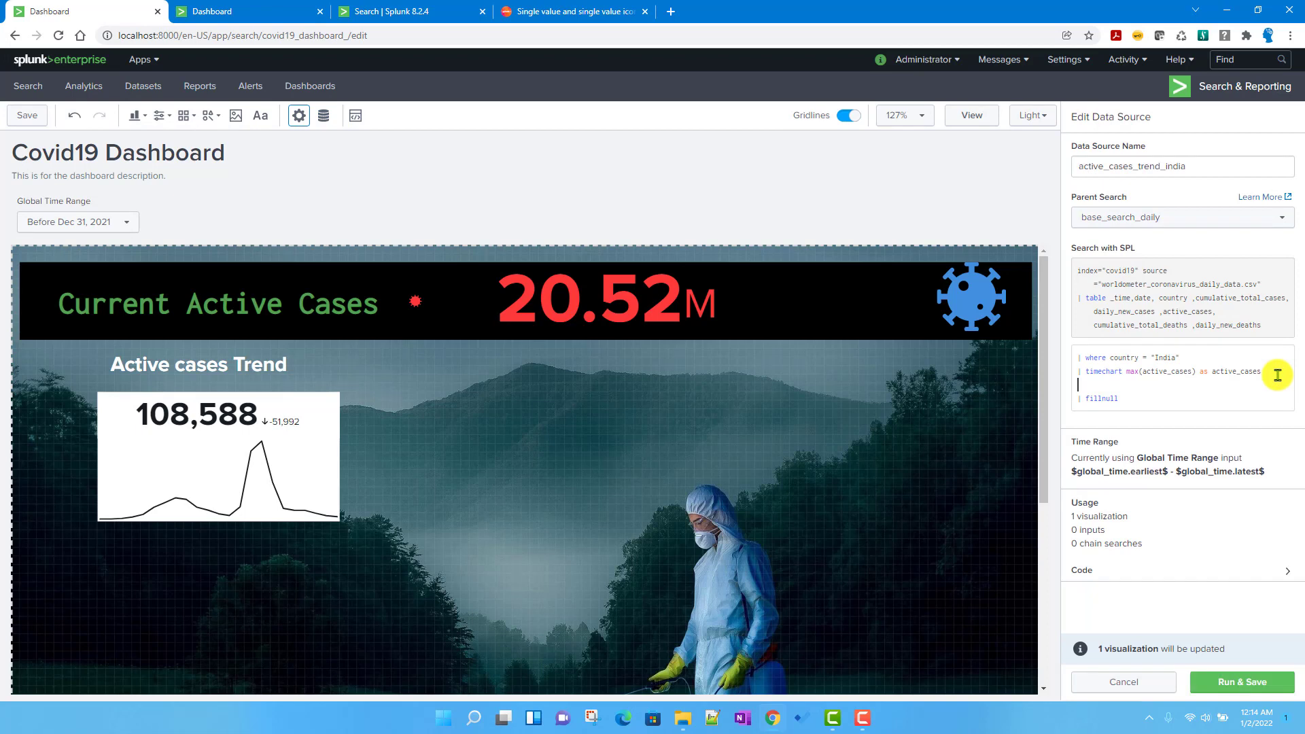
key(Return)
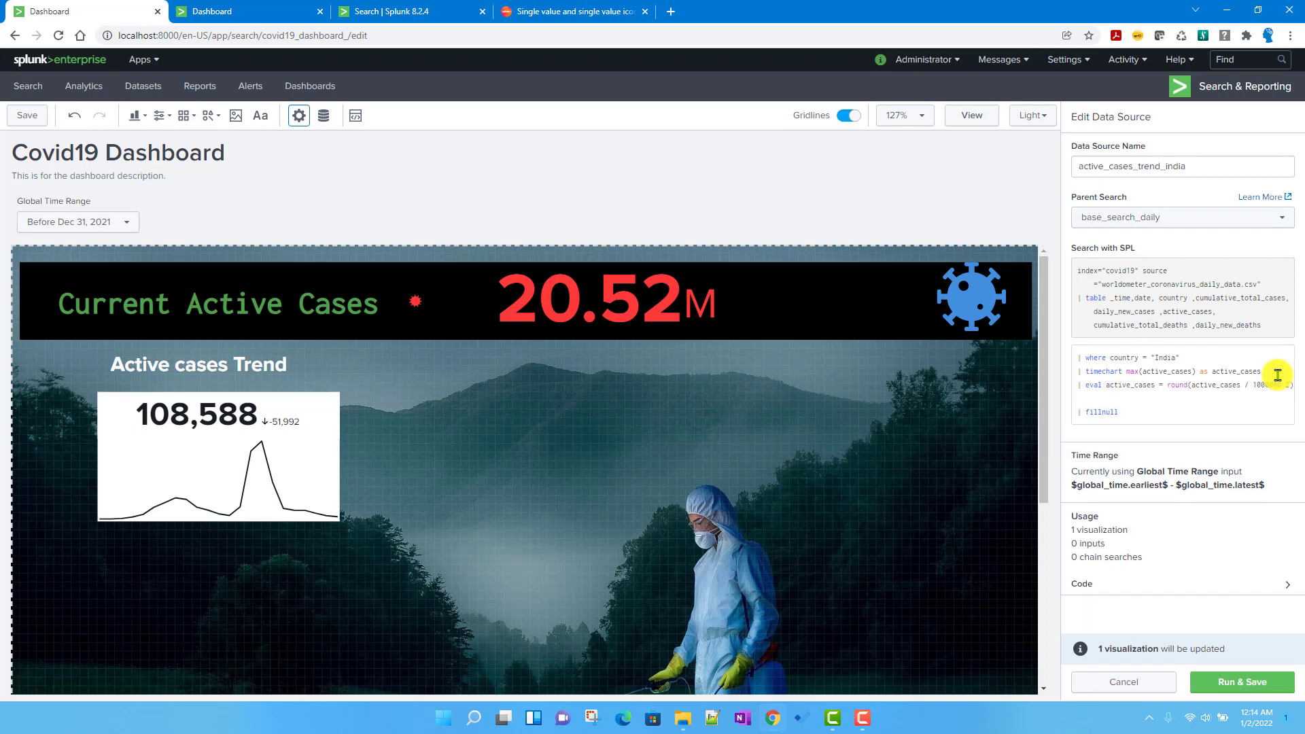
key(BackSpace)
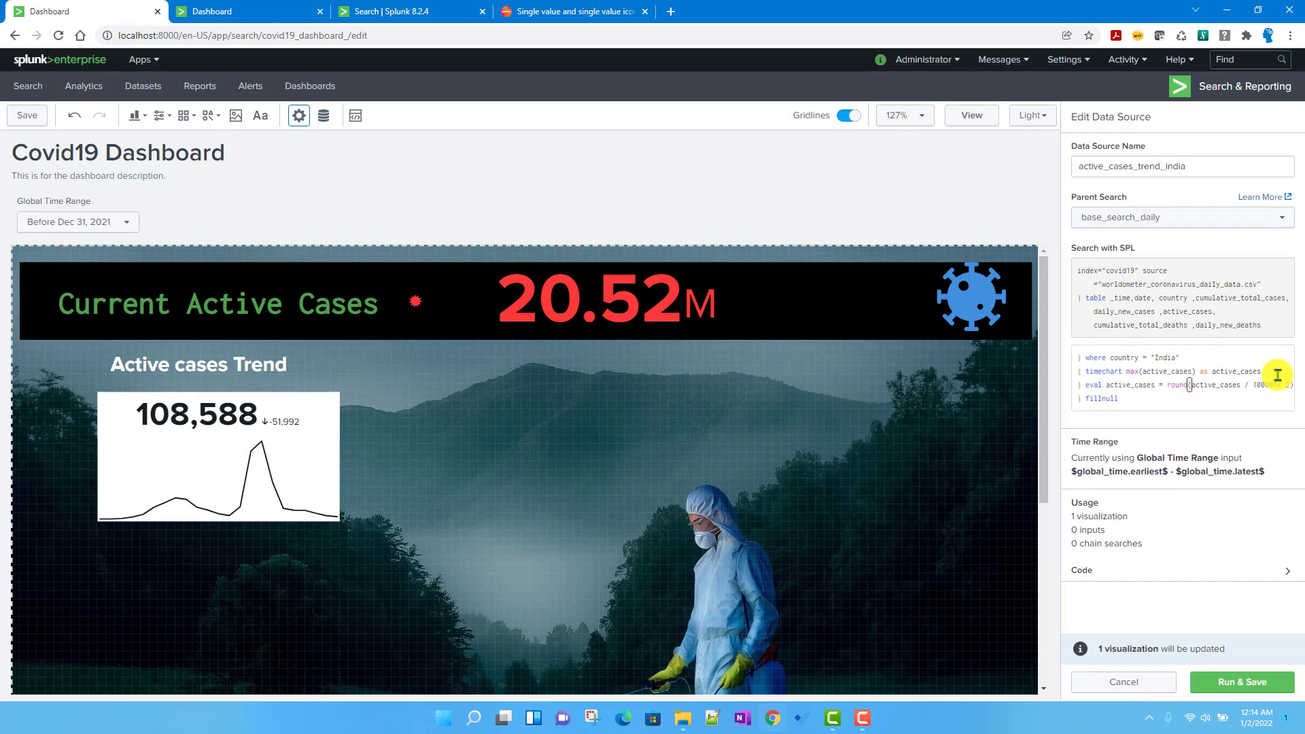
click(1244, 683)
- Add the copied eval rounding line after timechart in the active_cases_tren_usa chain search and save it
click(1262, 349)
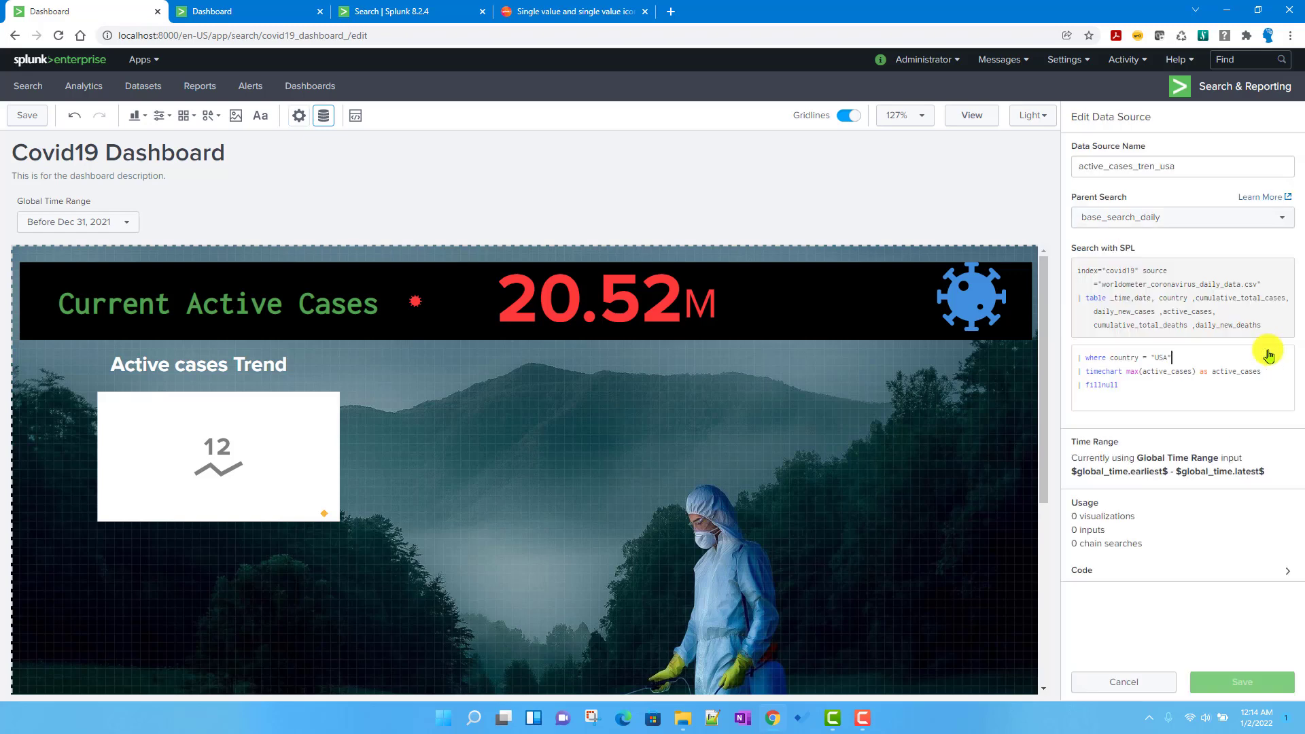
click(1278, 369)
key(Return)
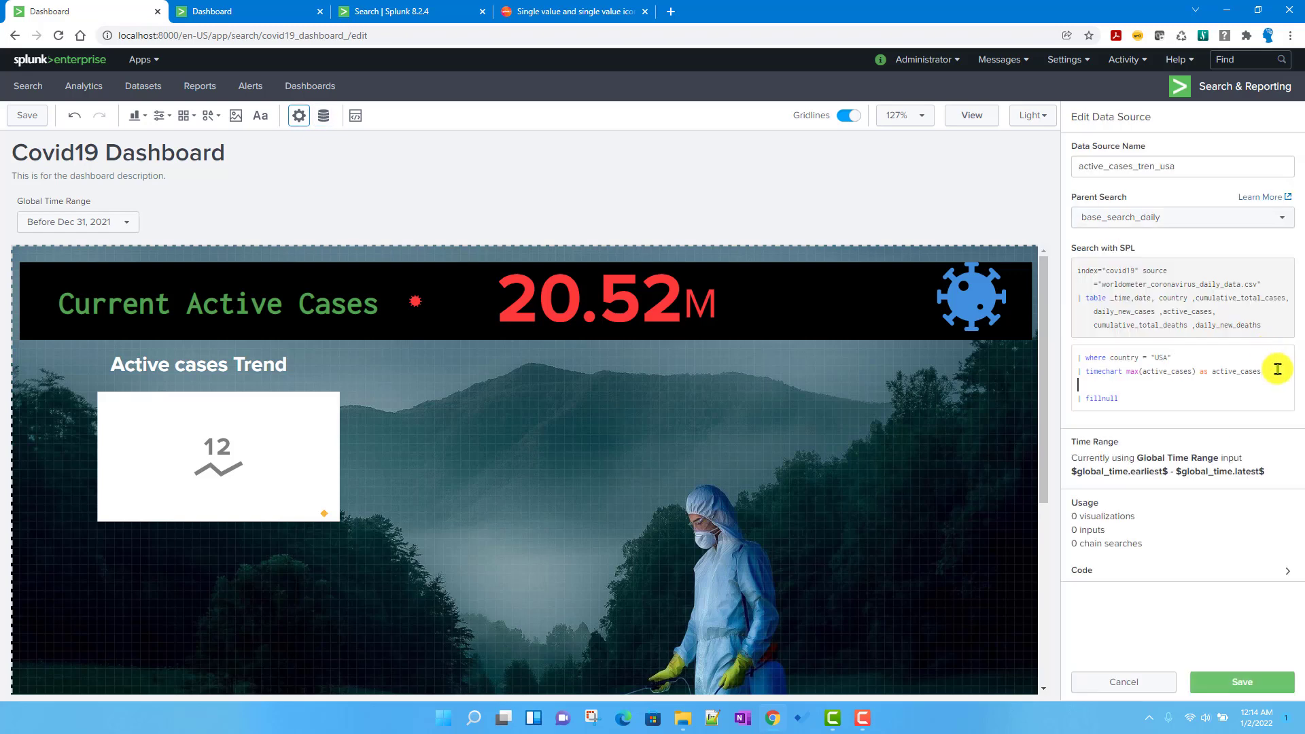
text(| eval active_cases = round(active_cases / 1000000,2))
key(BackSpace)
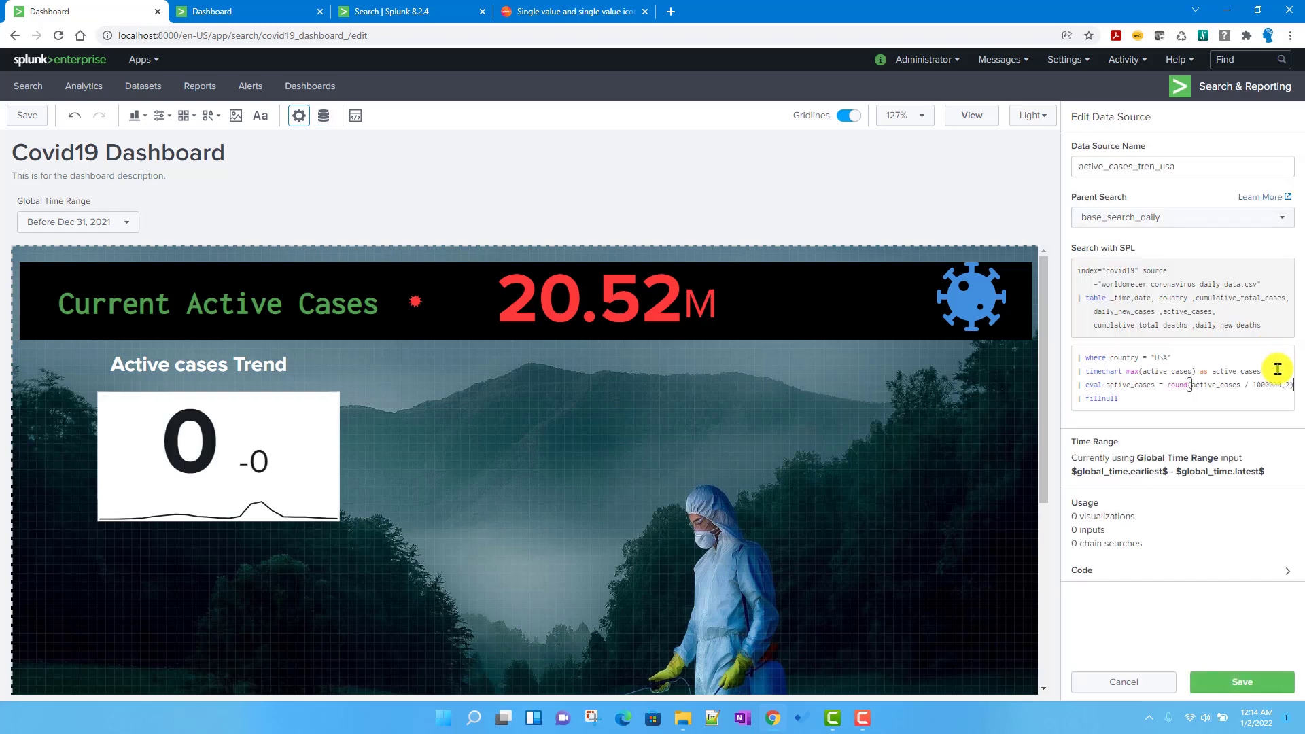
click(1235, 676)
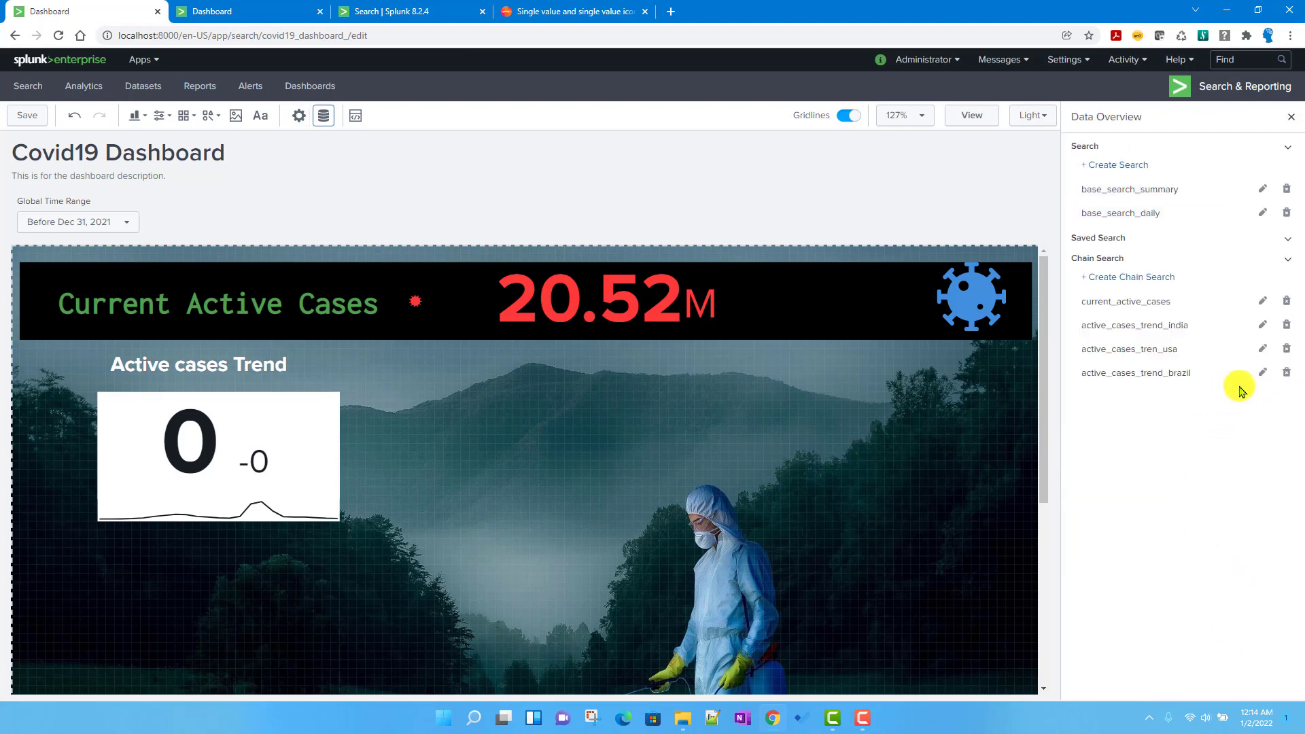
- Add the copied eval rounding line after timechart in the active_cases_trend_brazil chain search and save it
click(1262, 373)
click(1277, 371)
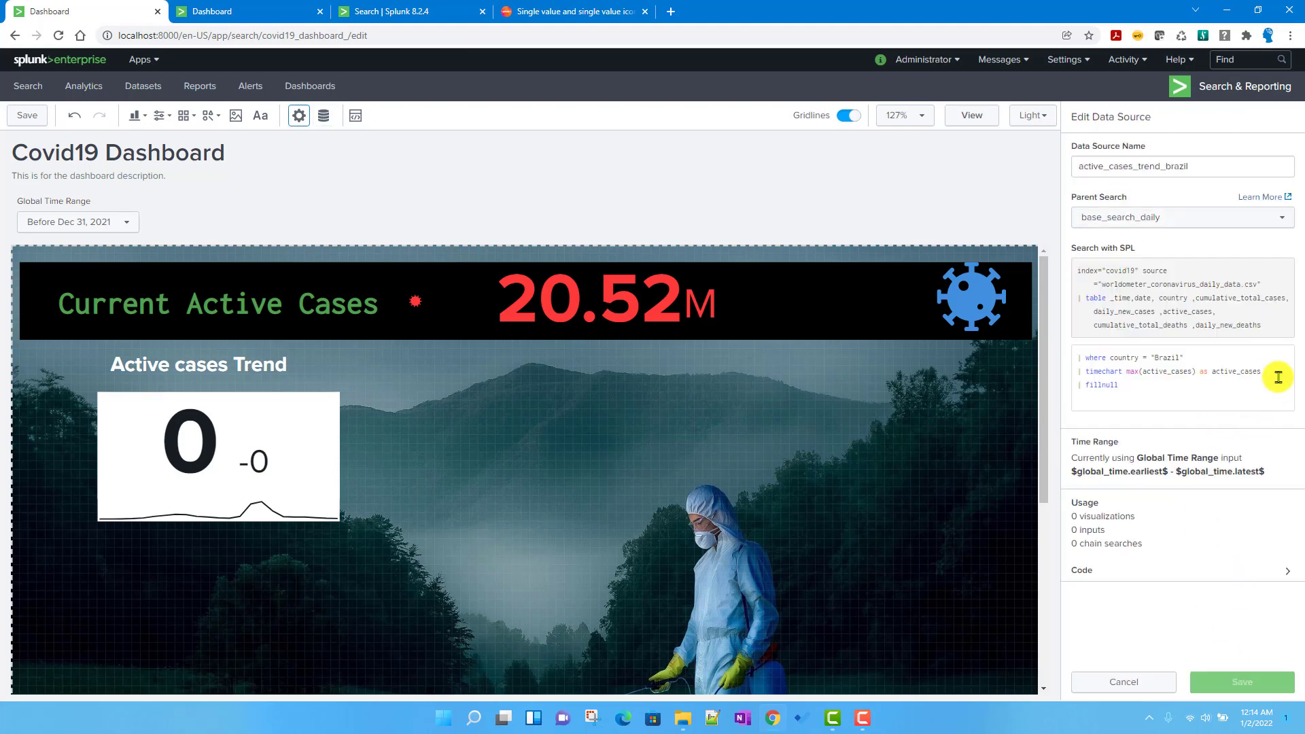
key(Return)
text(| eval active_cases = round(active_cases / 1000000,2))
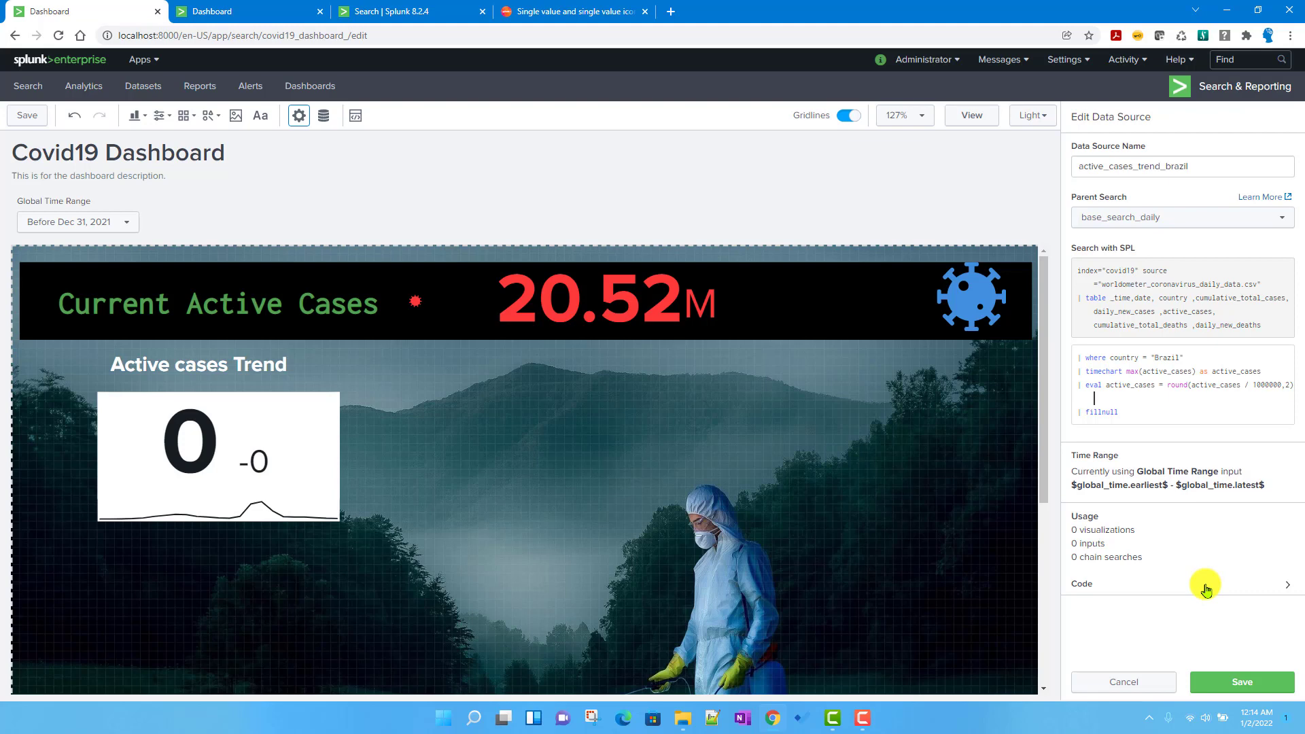
key(BackSpace)
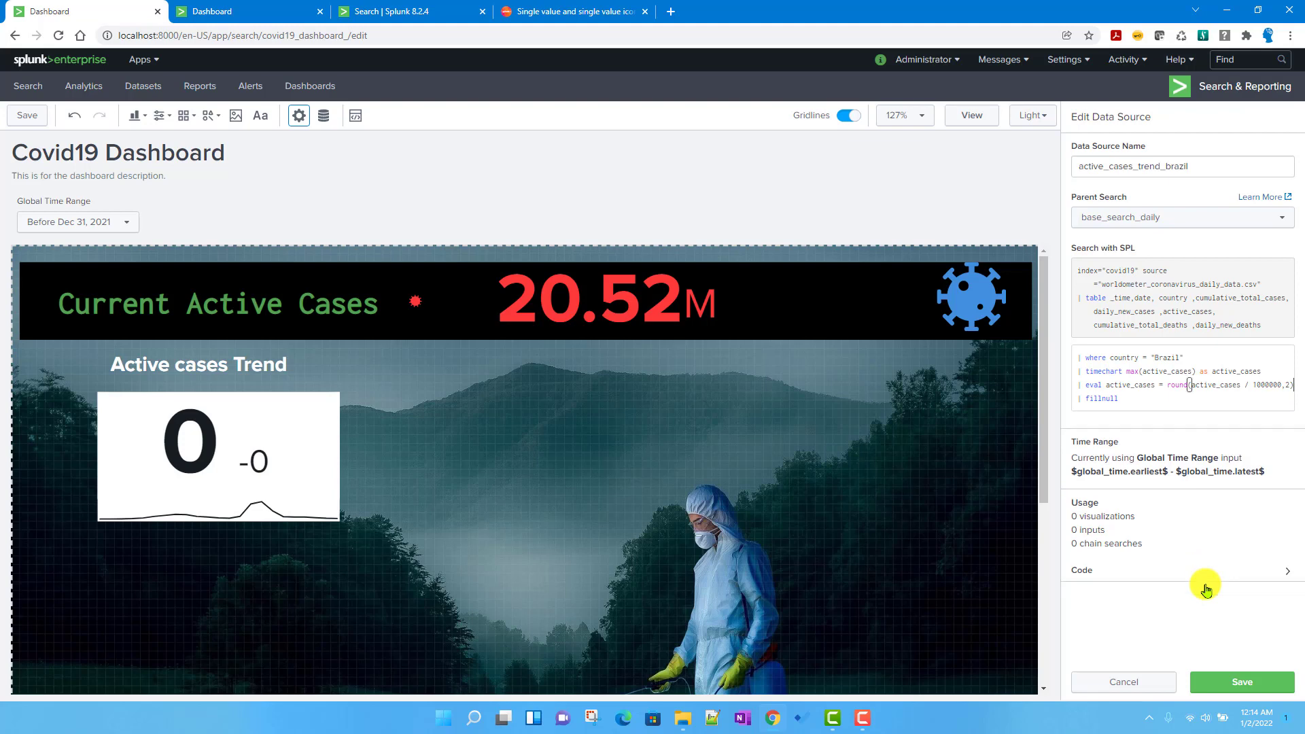
click(1245, 682)
- Select the Active cases Trend single value, then rerun the India search and check its 2021-12 value on results page 2
click(180, 494)
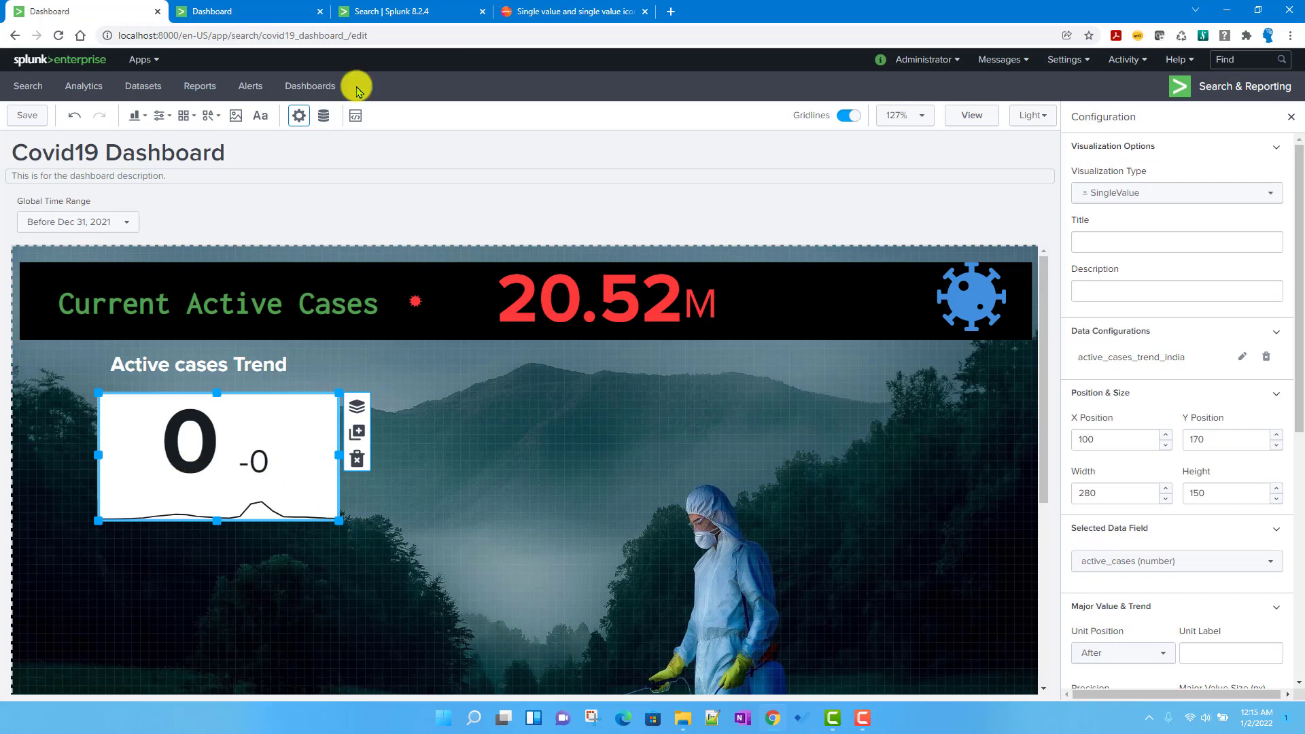
click(354, 10)
click(1264, 155)
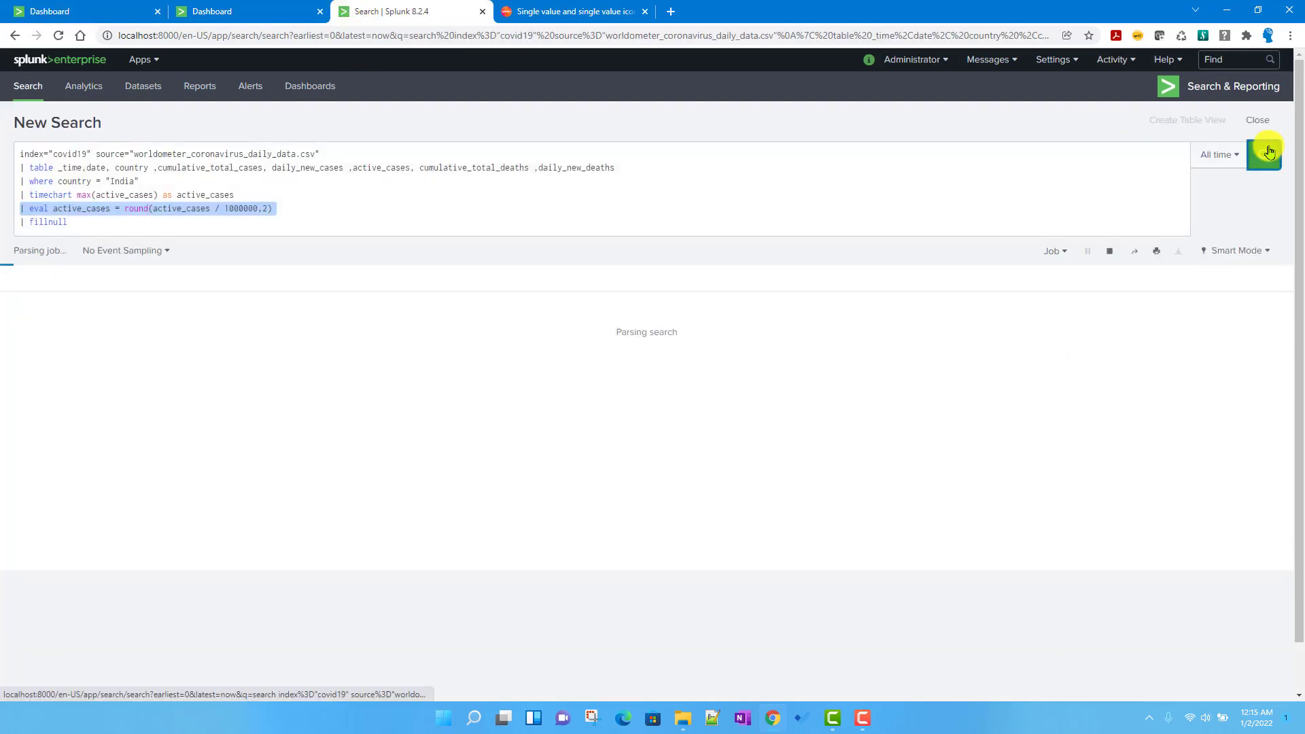
click(1230, 306)
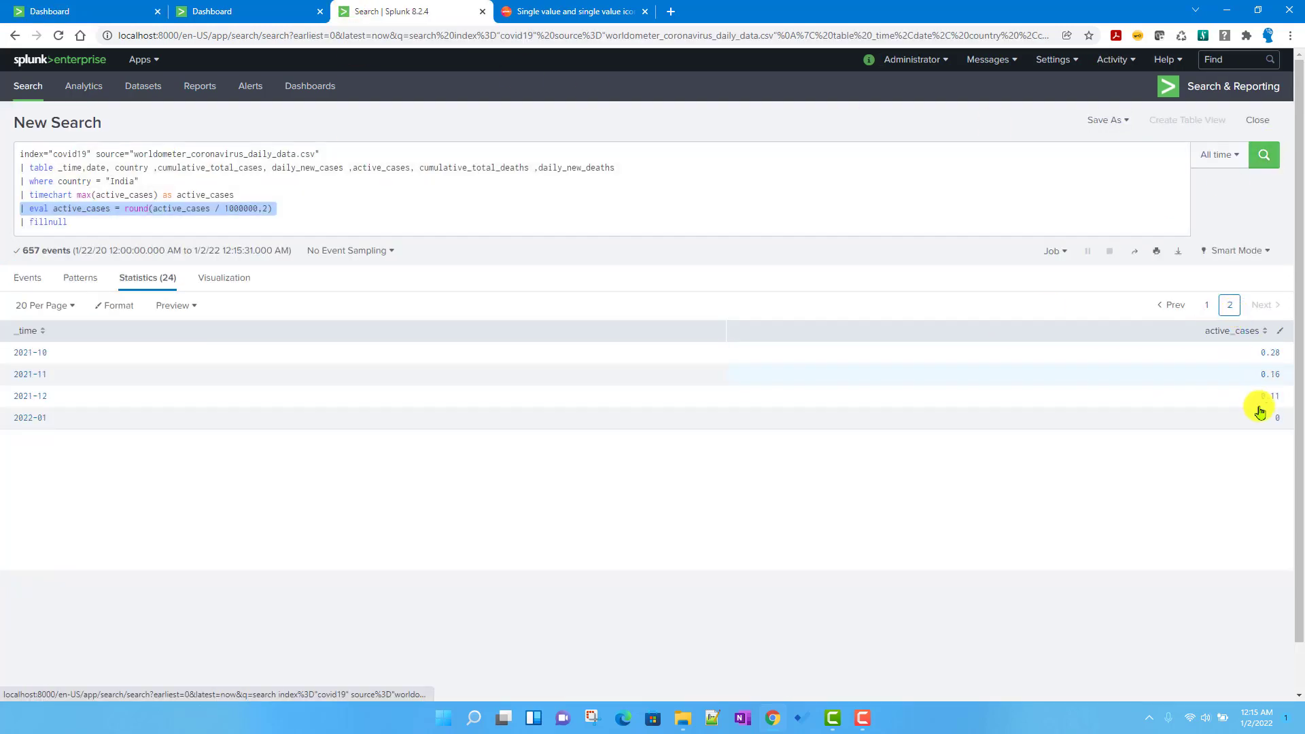
drag(1253, 408, 1278, 407)
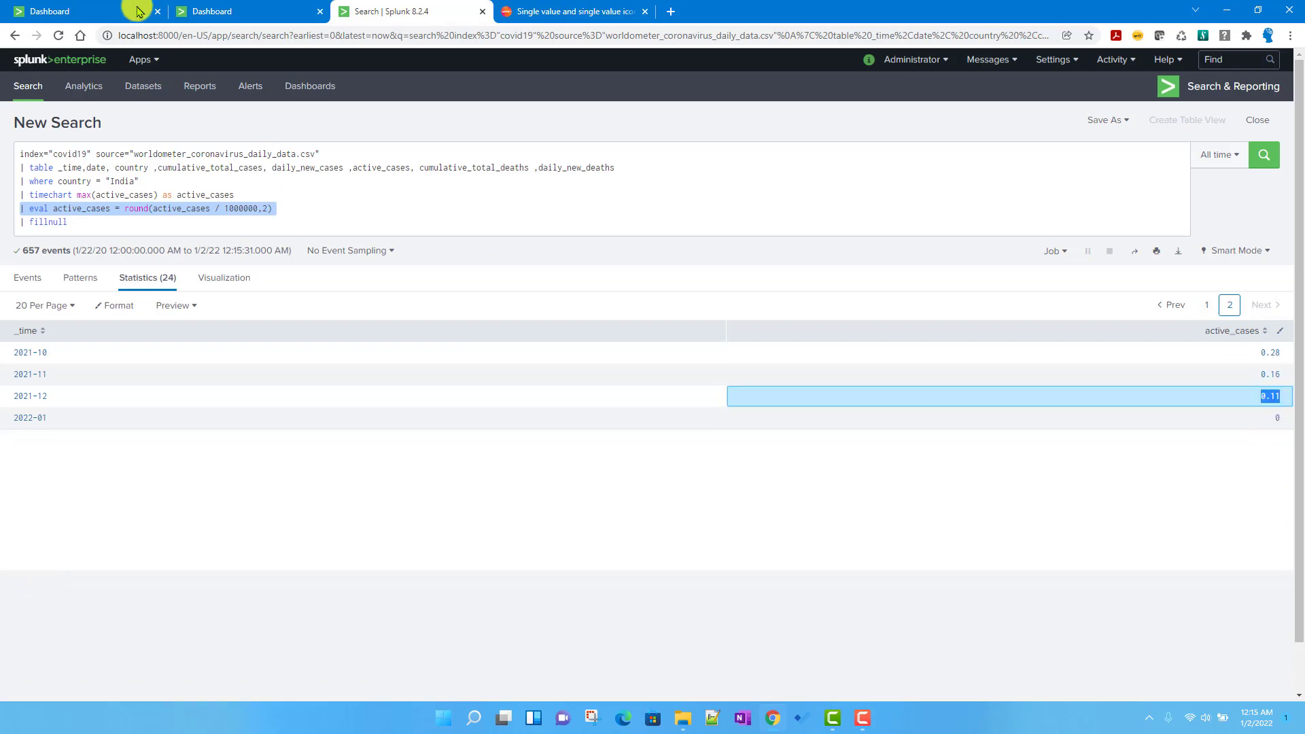
- Set the precision of the dashboard's Active cases Trend single value to 2
click(88, 12)
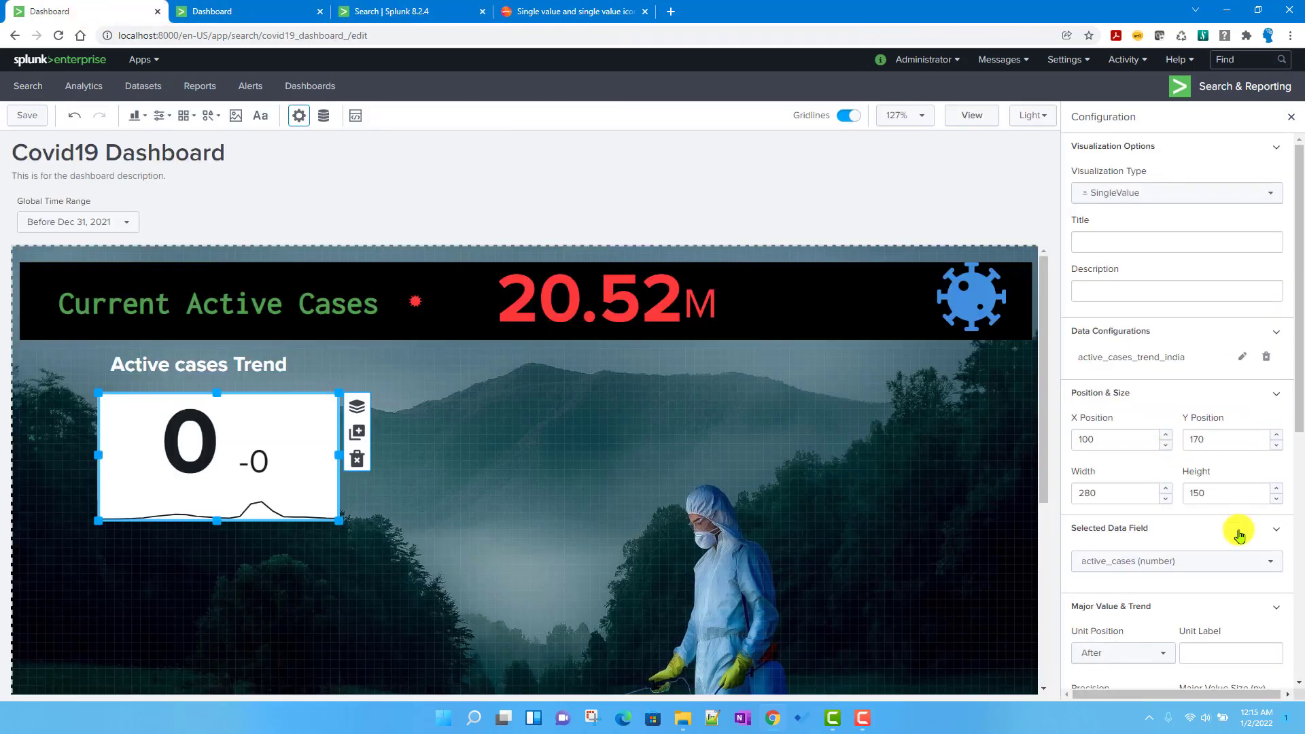
scroll(1233, 557, down, 3)
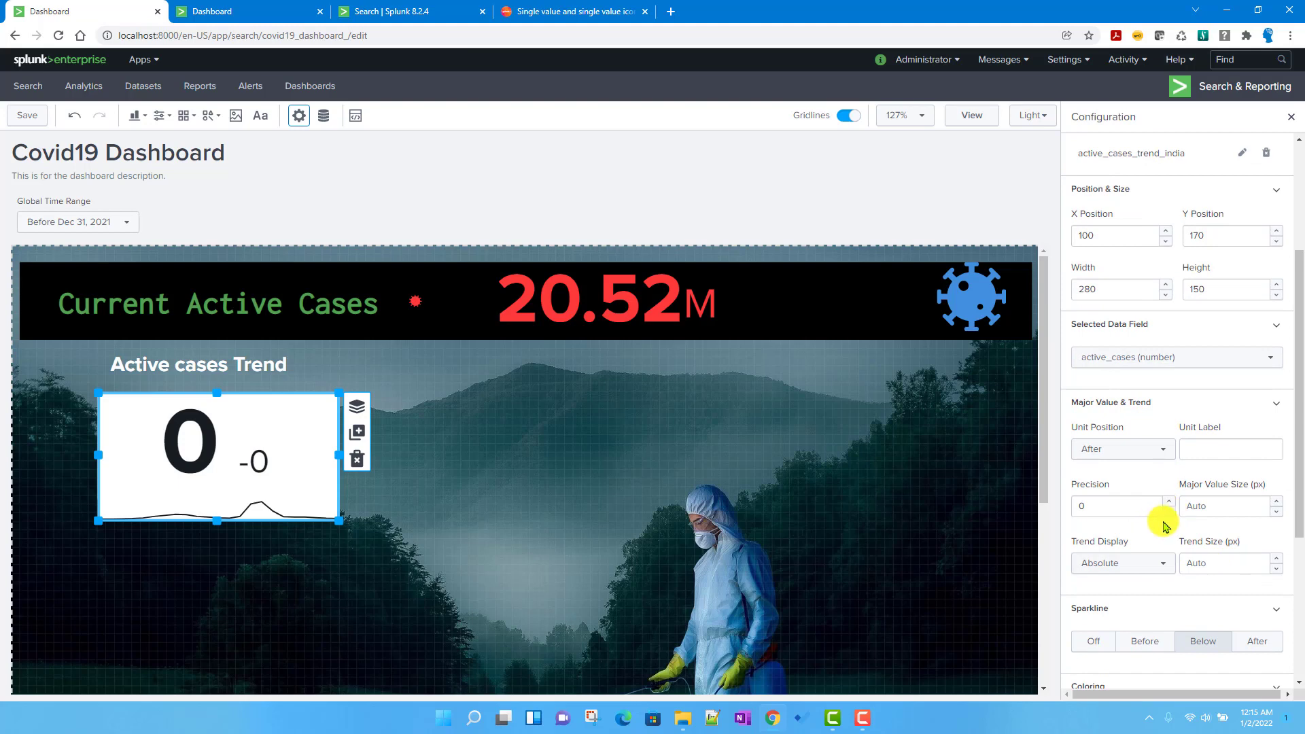
click(1170, 503)
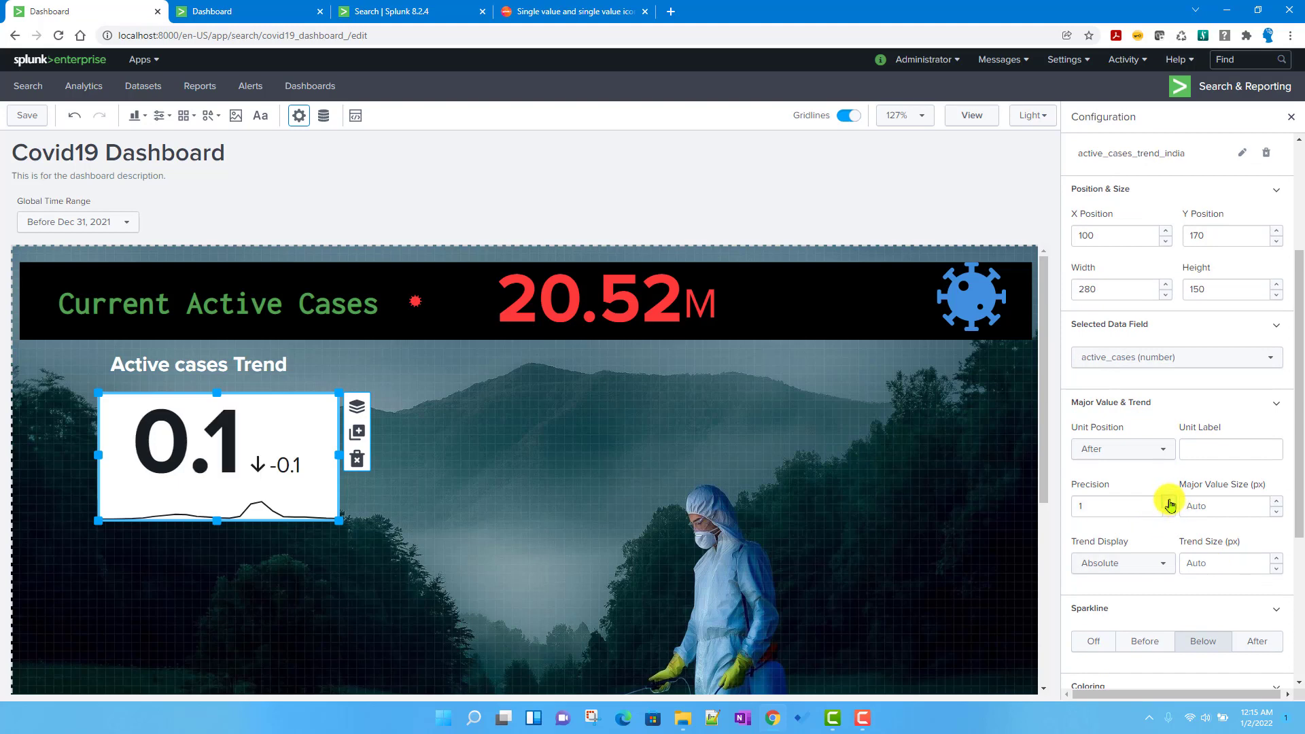
click(1169, 502)
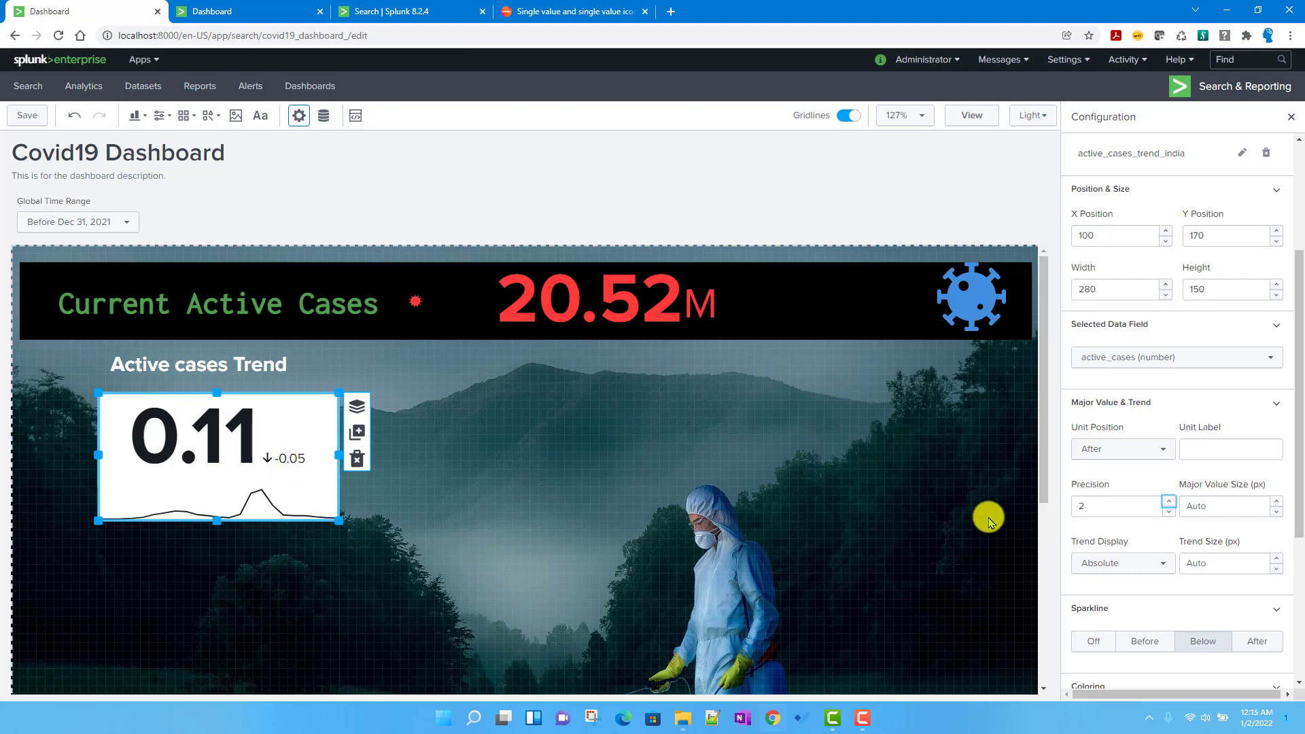
- Reposition the single value below the Active cases Trend heading, at X 100 and Y 180
scroll(1180, 434, up, 2)
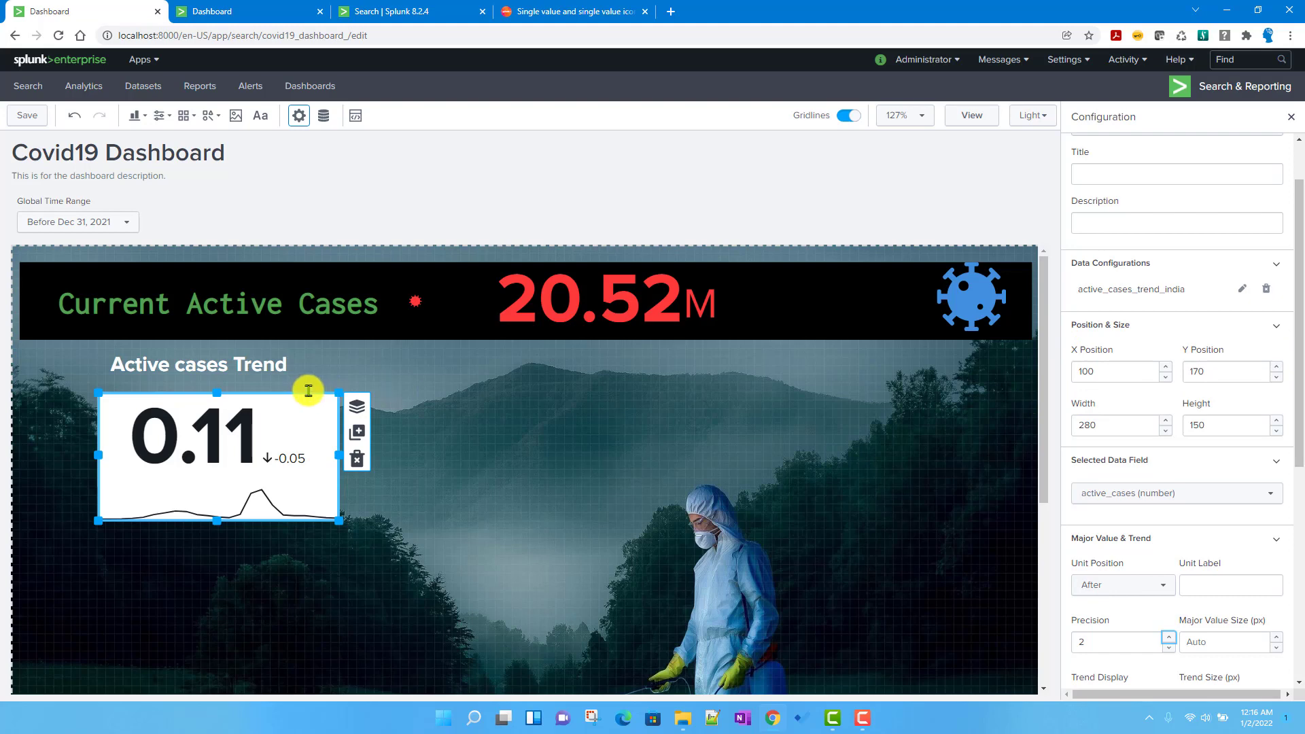
drag(306, 416, 459, 449)
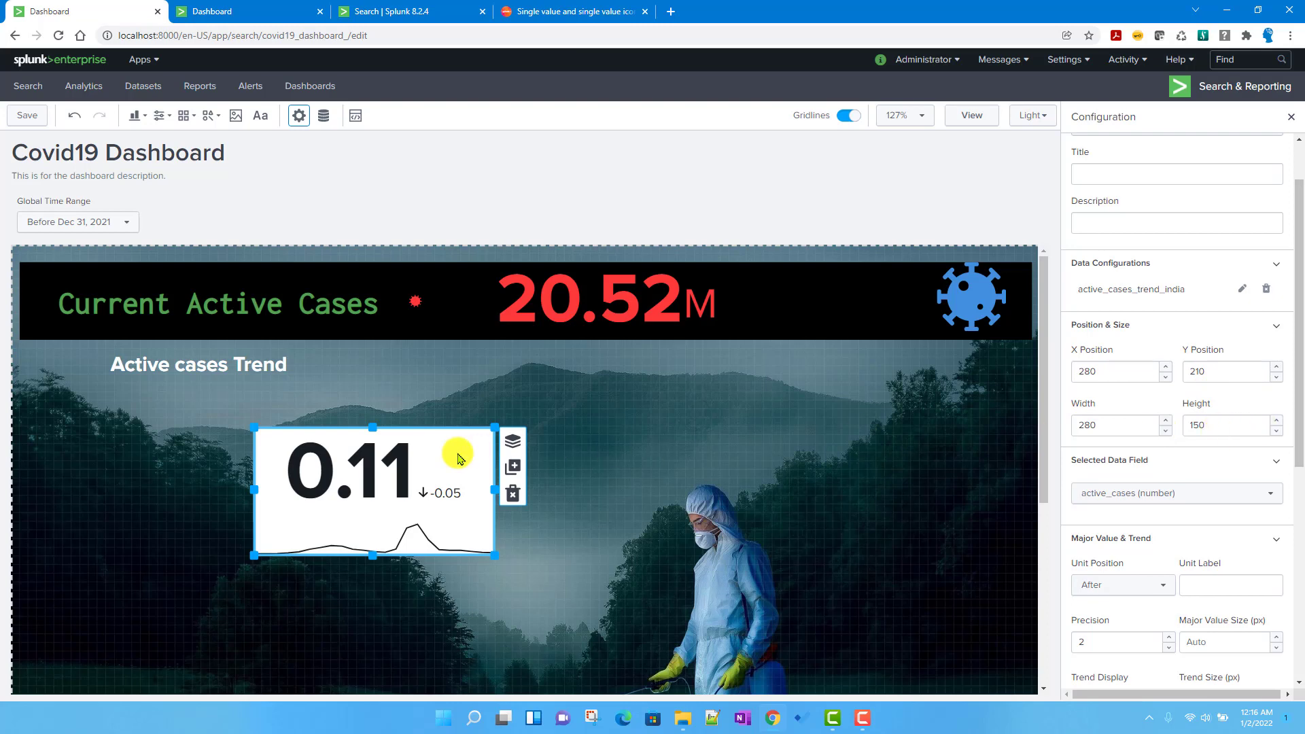
drag(451, 452, 299, 431)
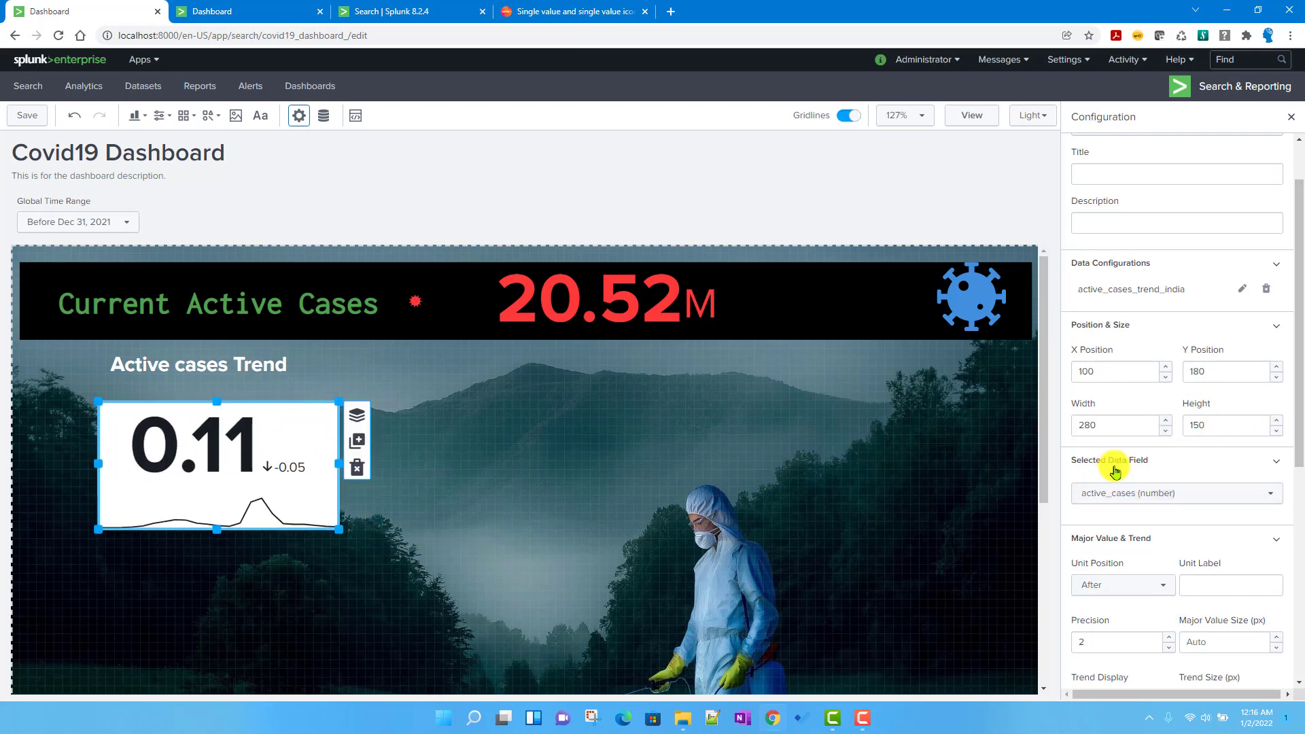
- Examine the available data fields and the major value settings of the single value
click(1128, 501)
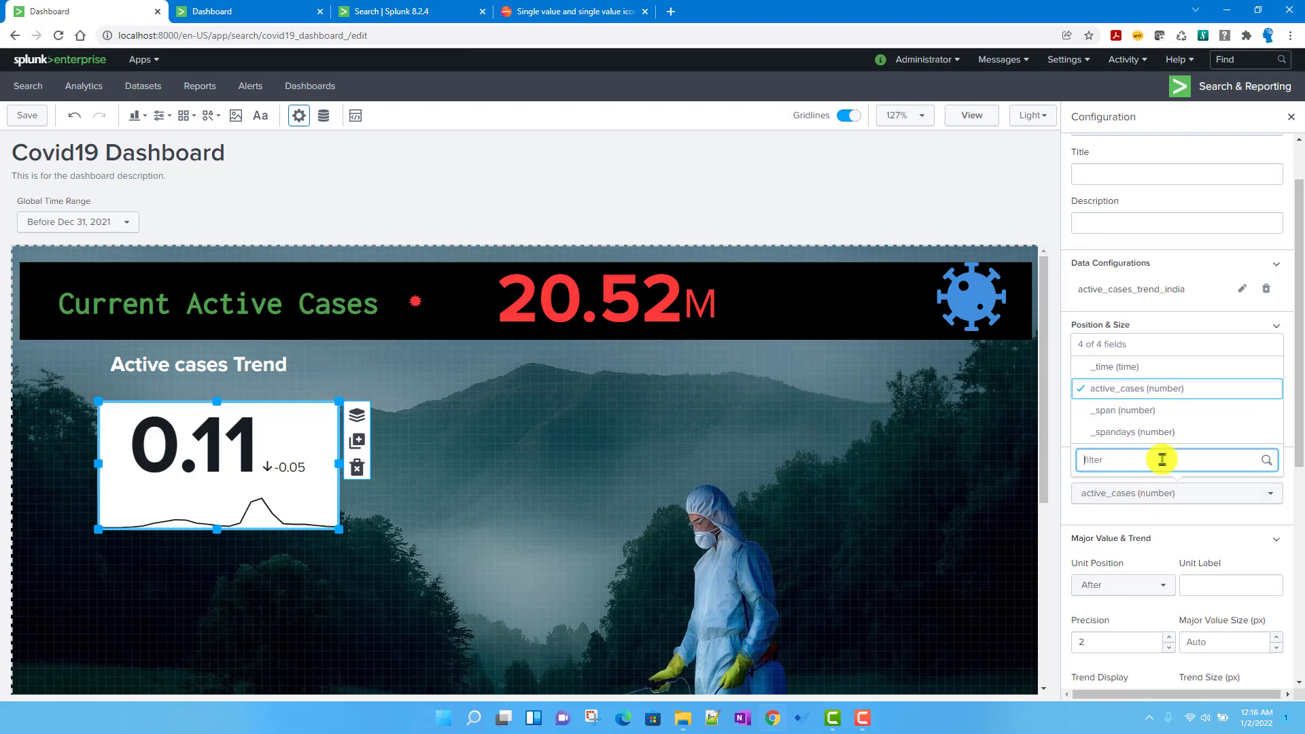
click(1159, 497)
scroll(1162, 549, down, 2)
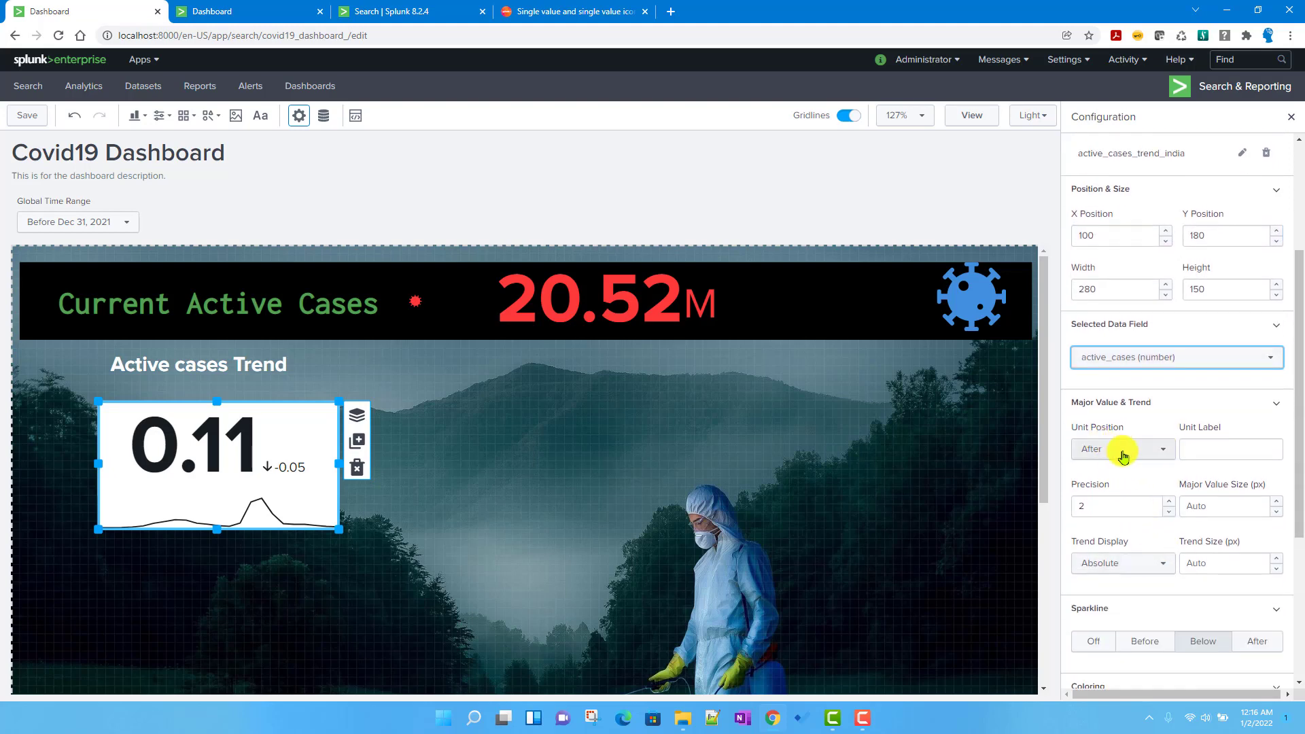
- Set the Active cases Trend single value's unit label to M and its trend display to Percent, checking against the clone dashboard
click(1215, 457)
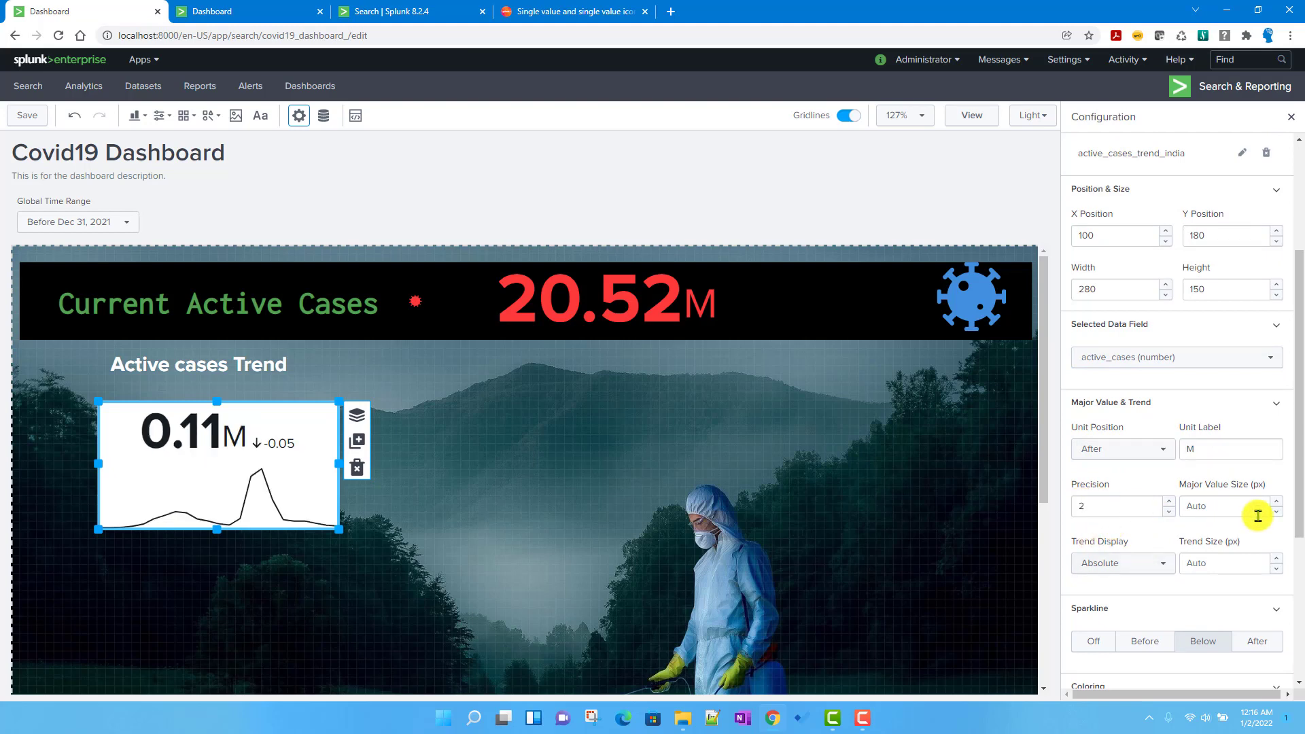
scroll(1175, 541, down, 1)
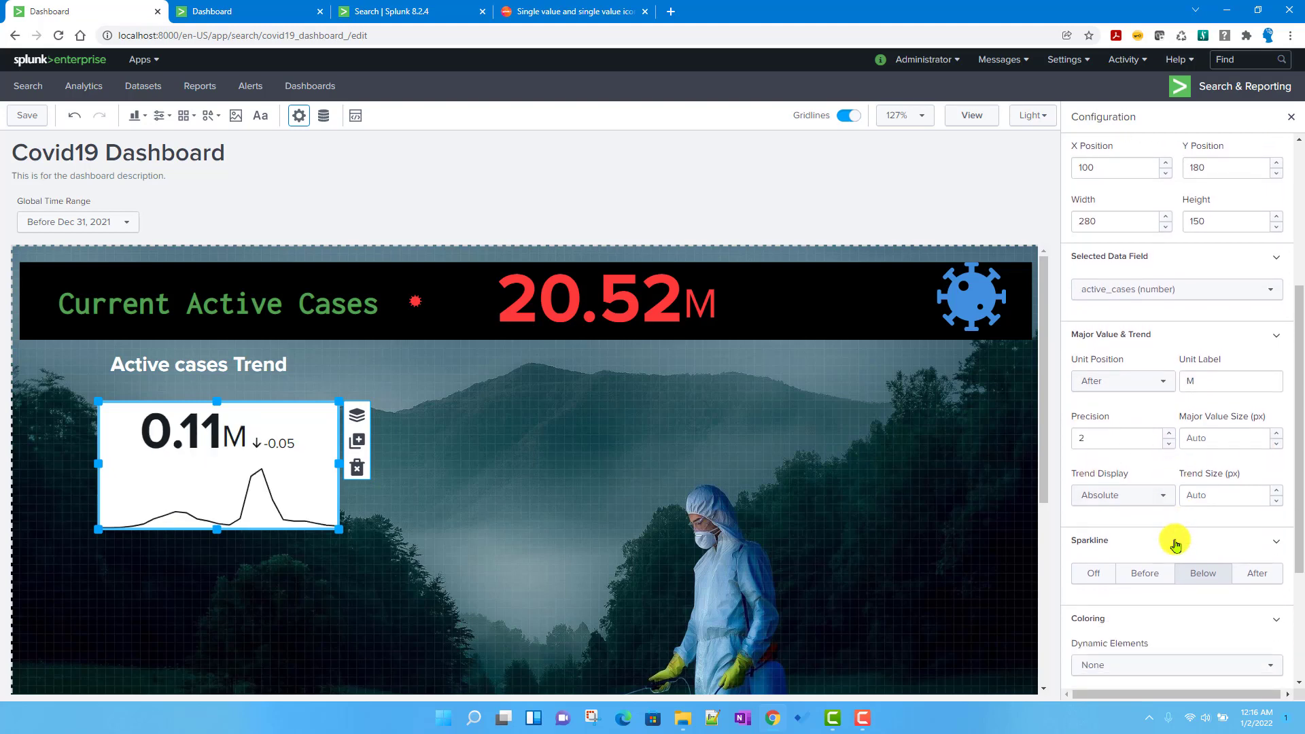
click(1125, 501)
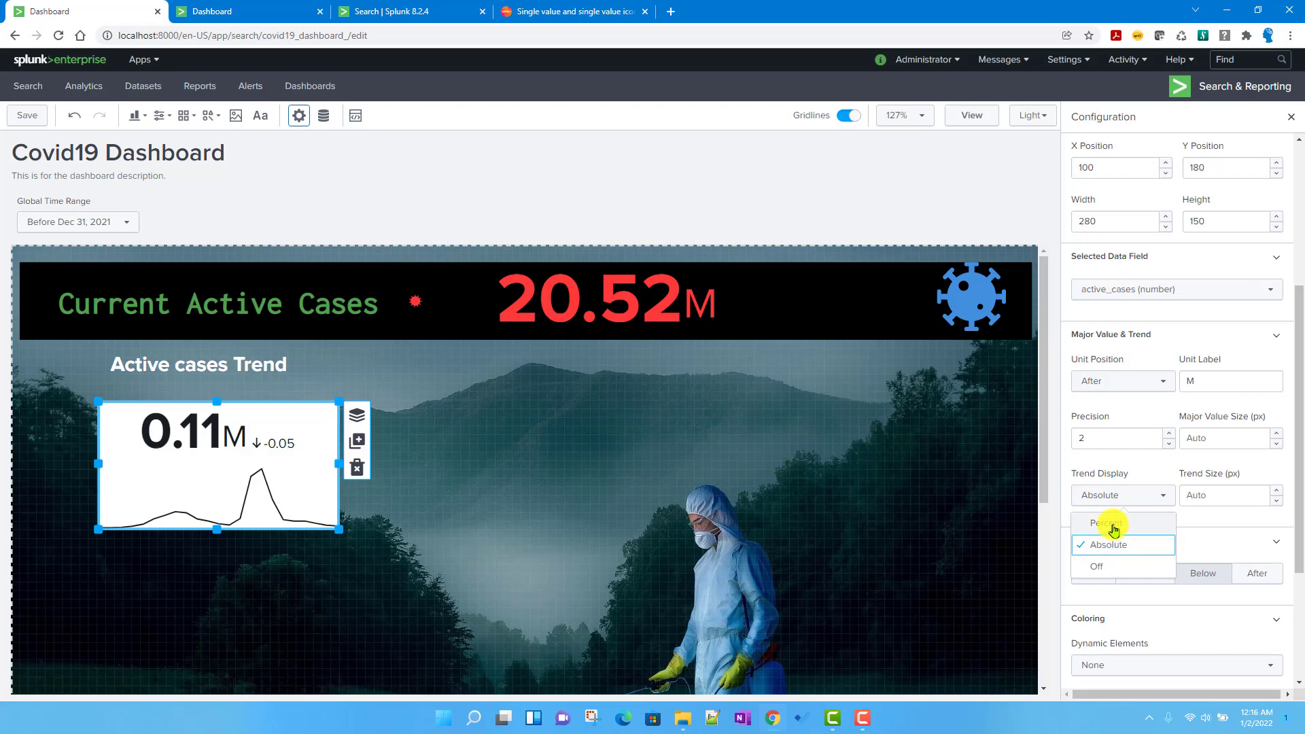
click(217, 11)
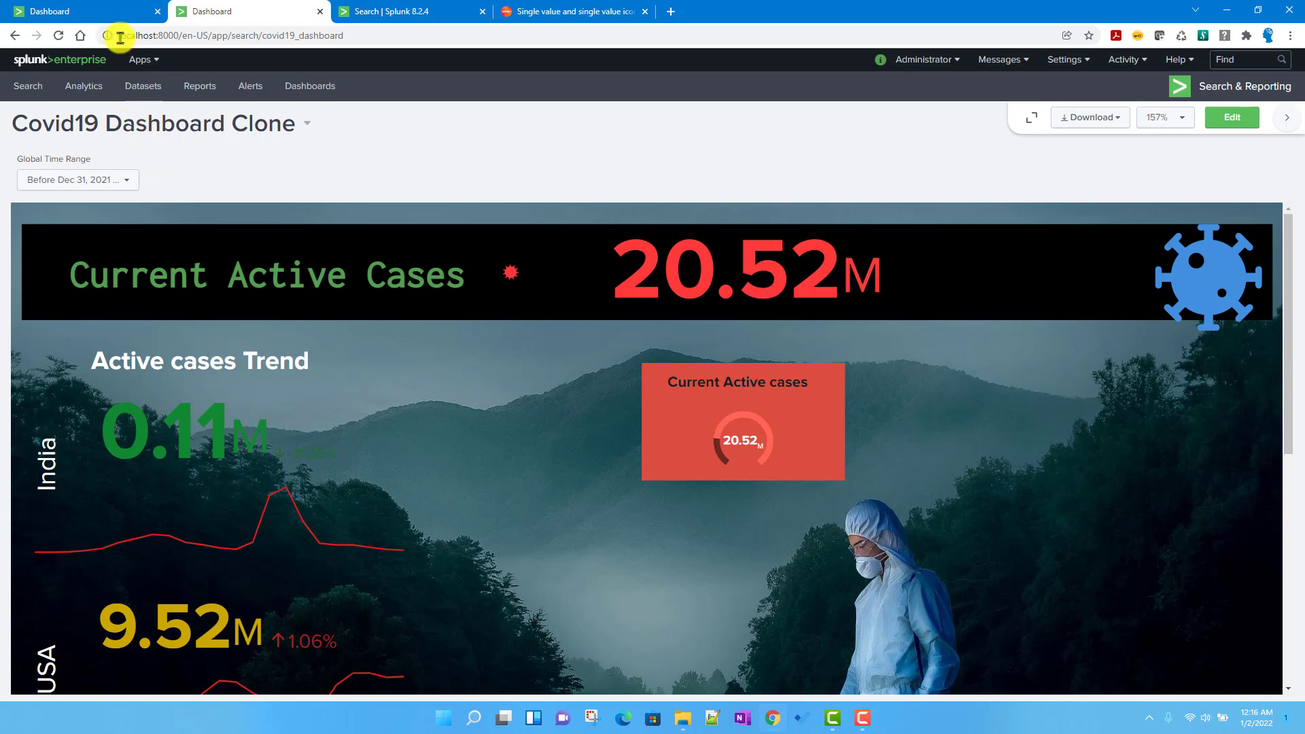
click(109, 7)
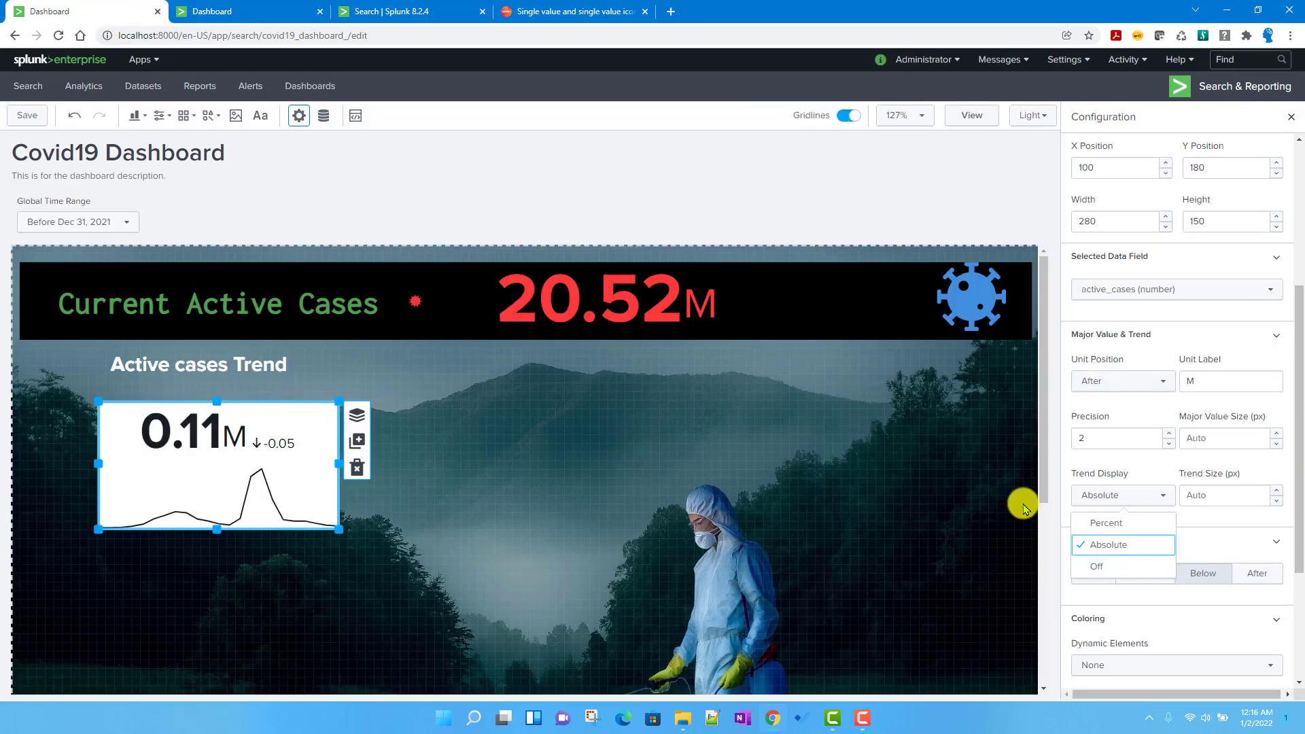
click(1101, 524)
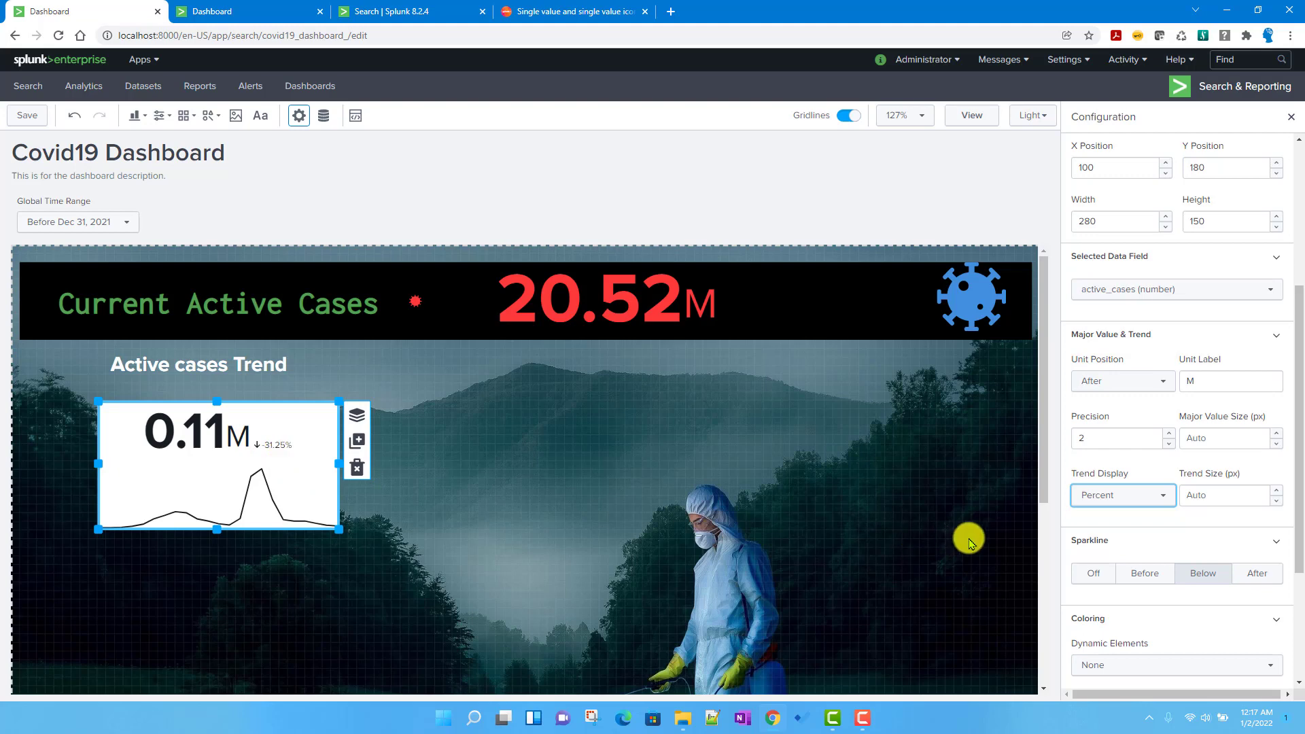
- Try the sparkline in the Before and After positions, then return it to Below
scroll(1131, 534, down, 2)
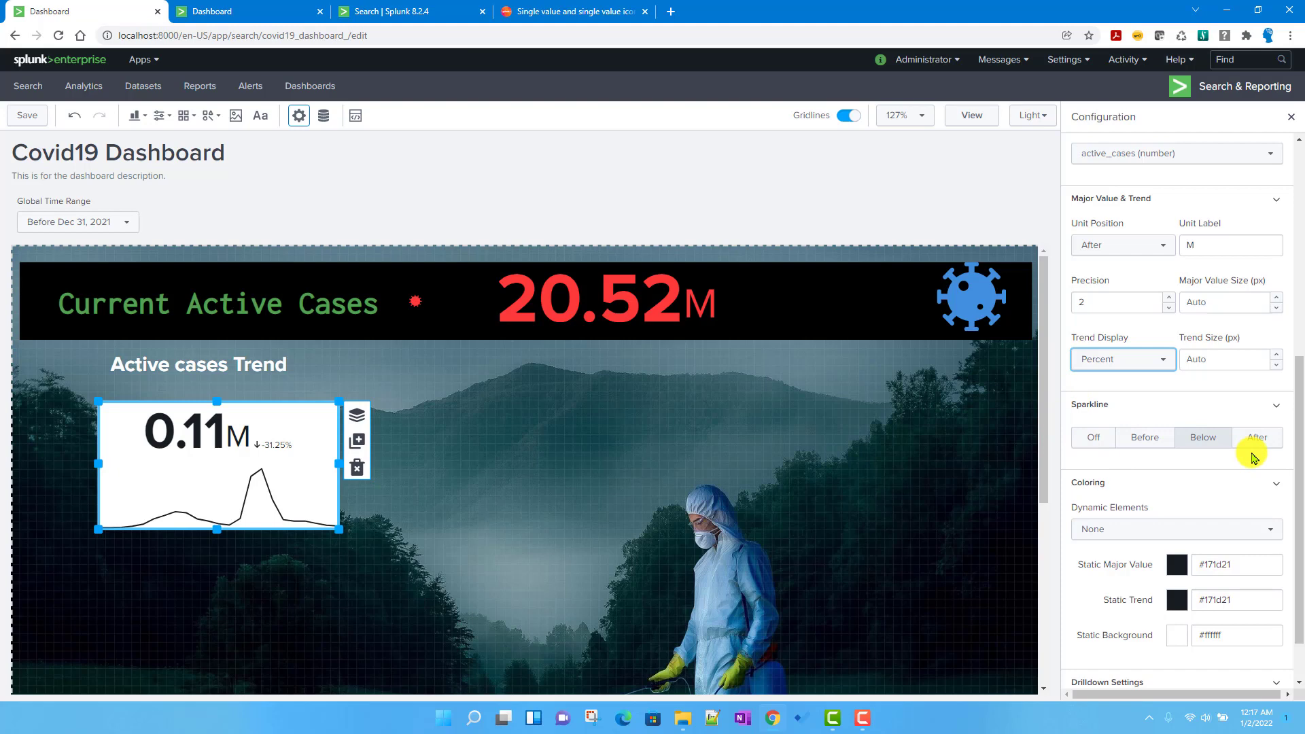
click(1141, 441)
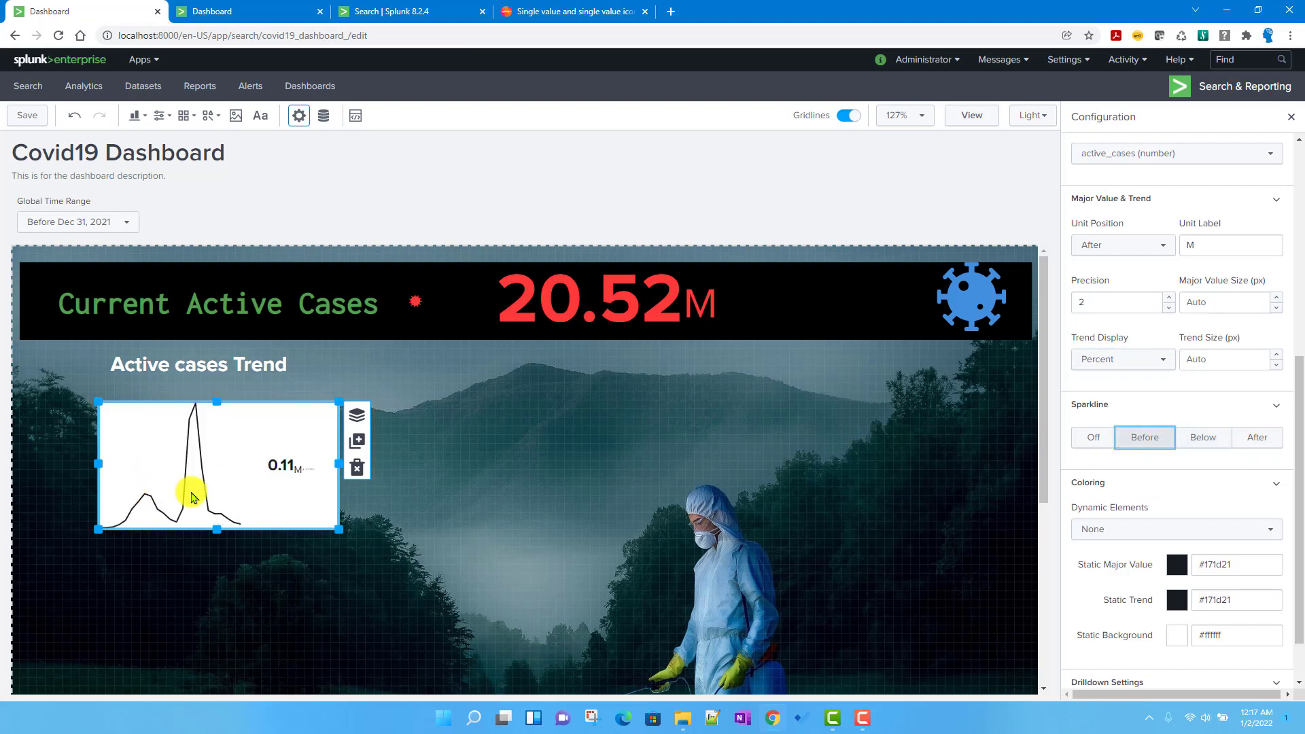
click(1208, 439)
click(1258, 445)
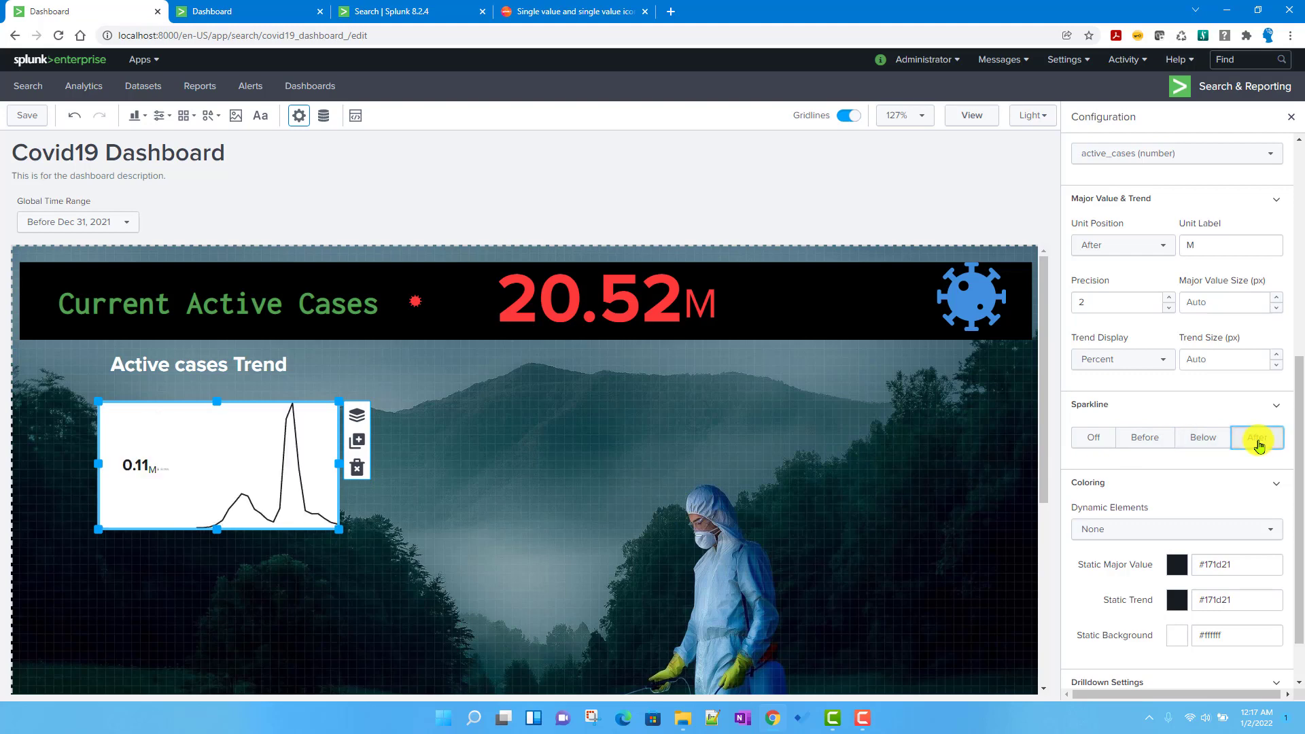
click(1217, 441)
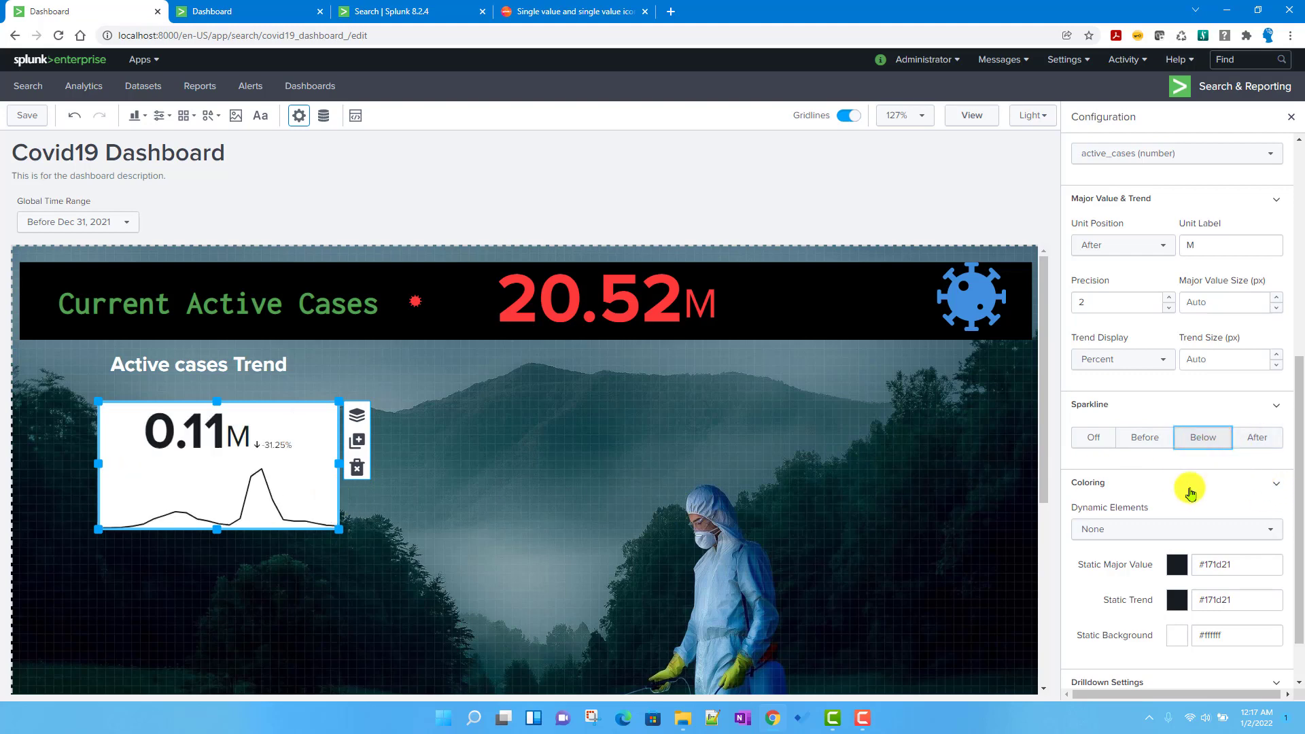
- Compare the dynamic coloring options of the Active cases Trend single value with those of the Current Active Cases banner
scroll(1188, 498, down, 1)
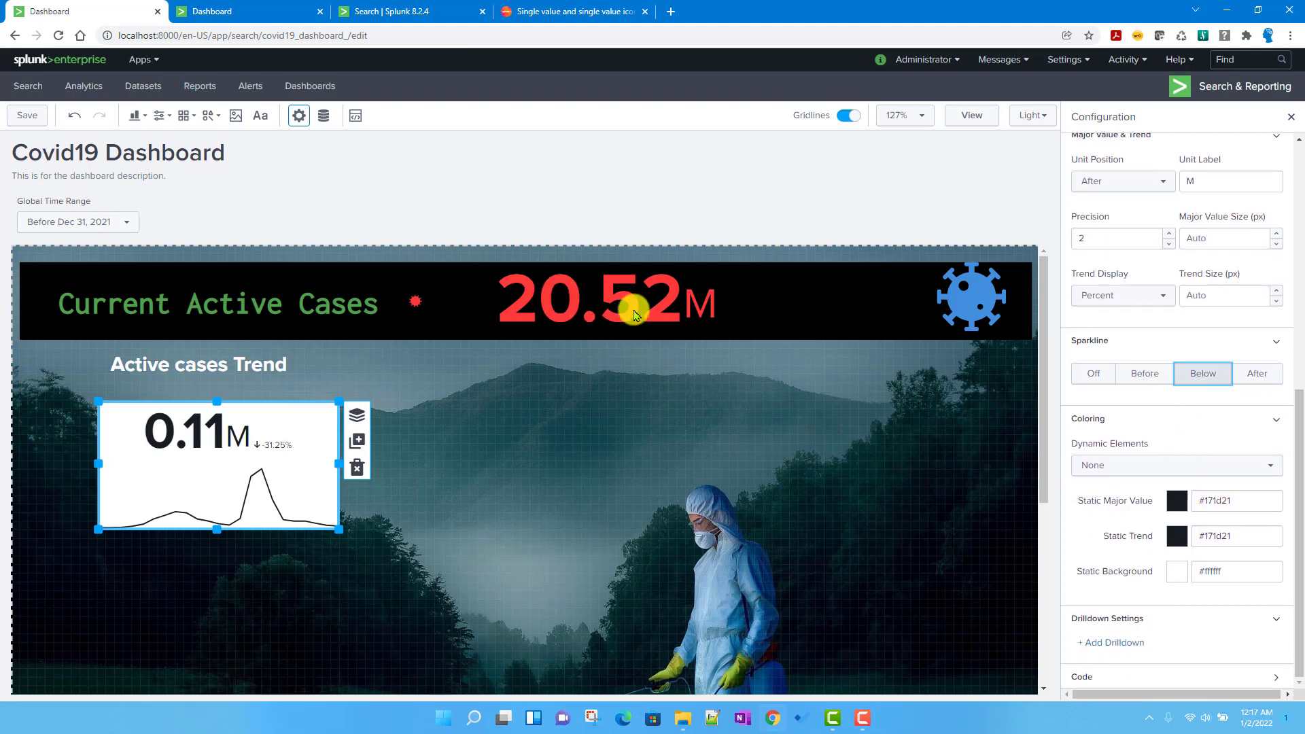
click(1152, 468)
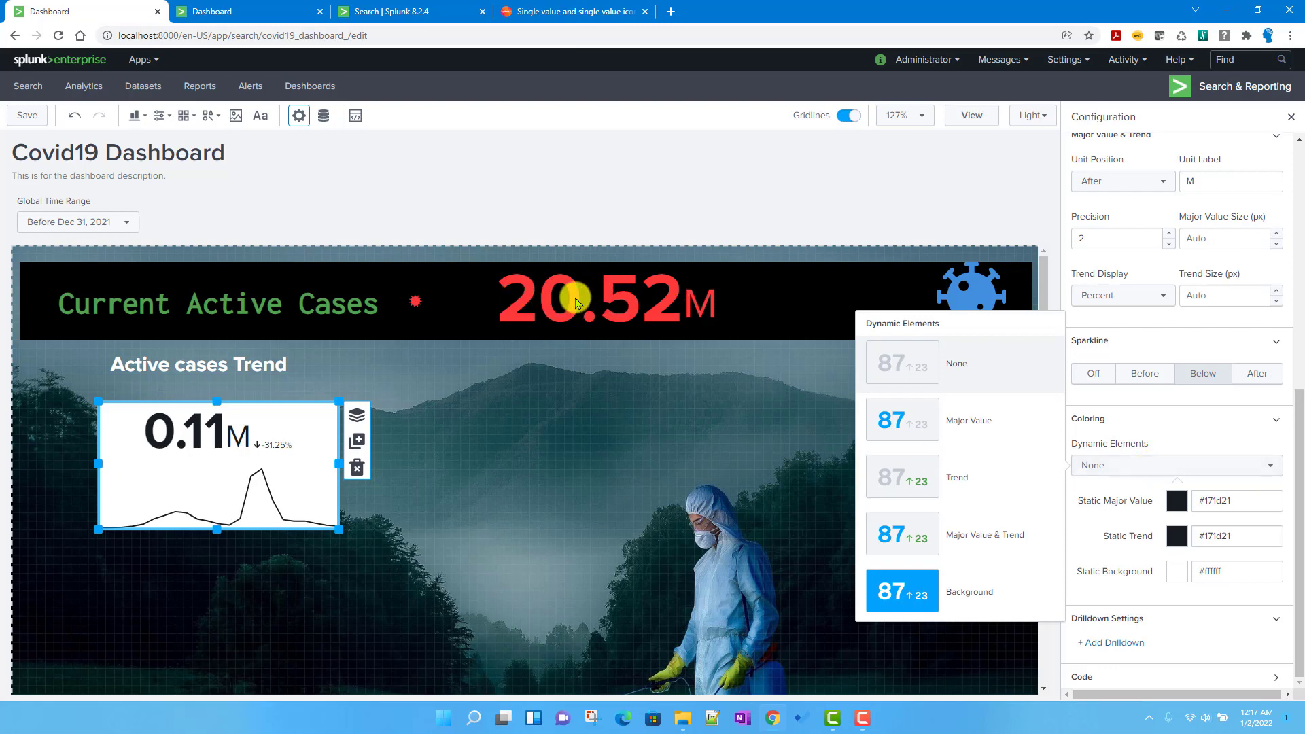
click(637, 404)
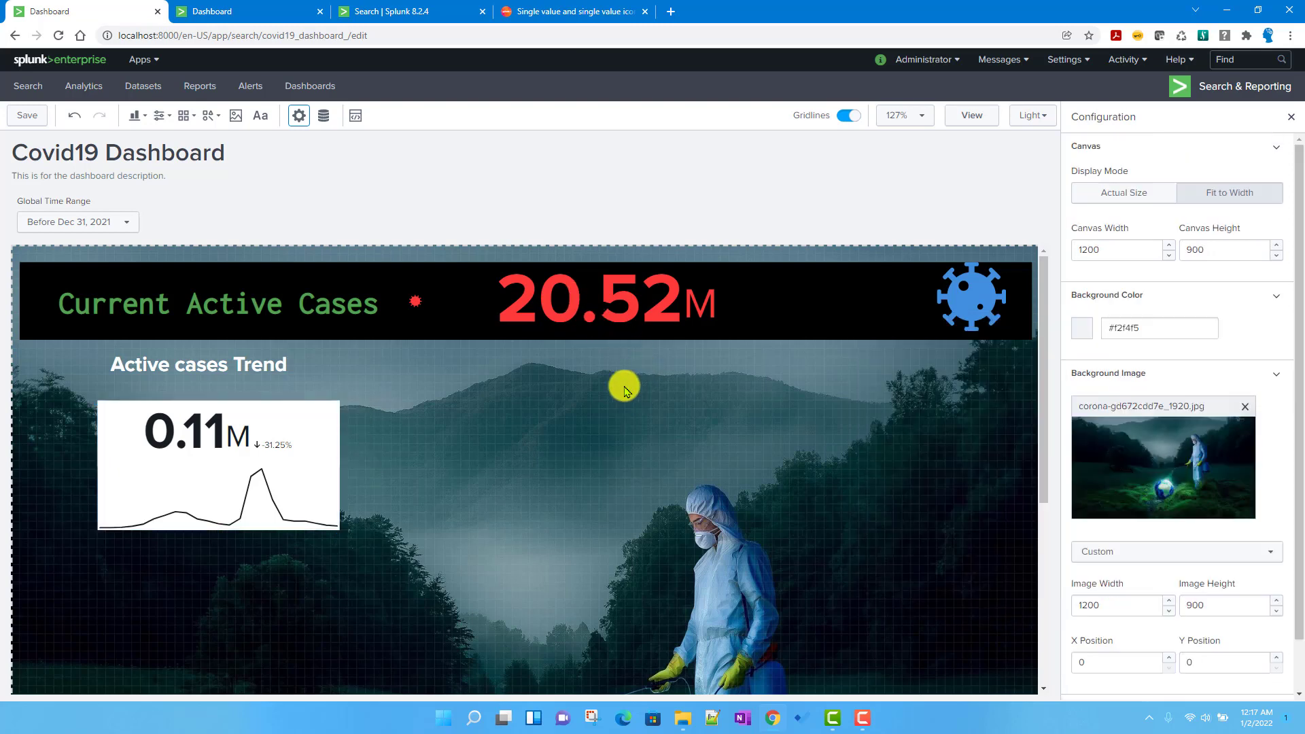
click(568, 301)
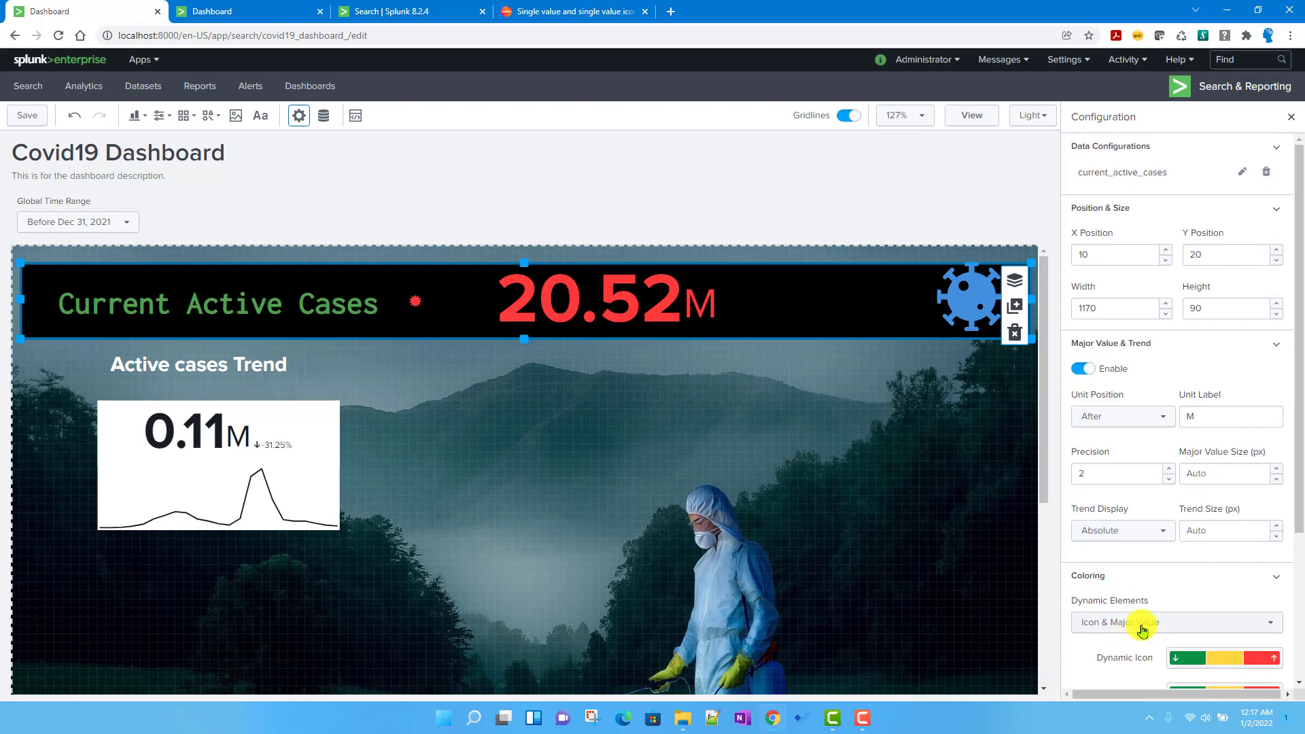
scroll(1165, 584, down, 2)
click(1125, 485)
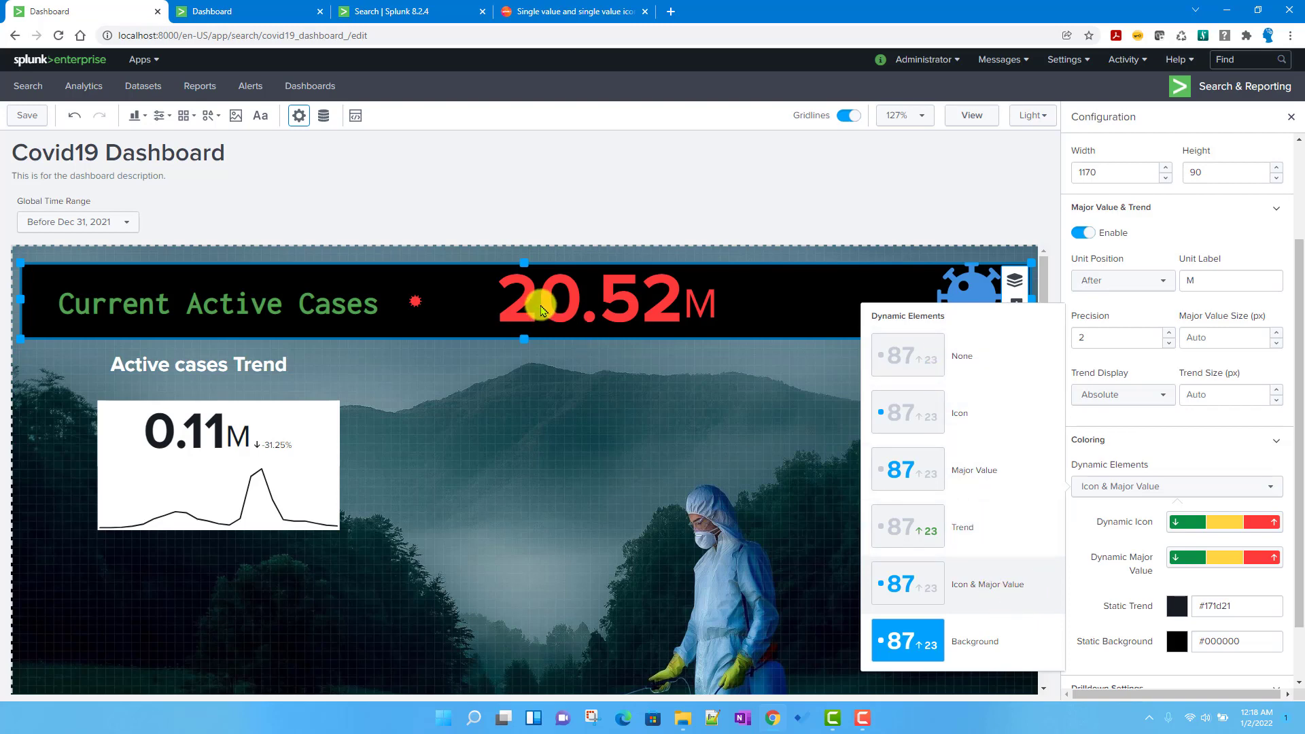
- Apply dynamic coloring to both the major value and the trend of the Active cases Trend single value
click(307, 450)
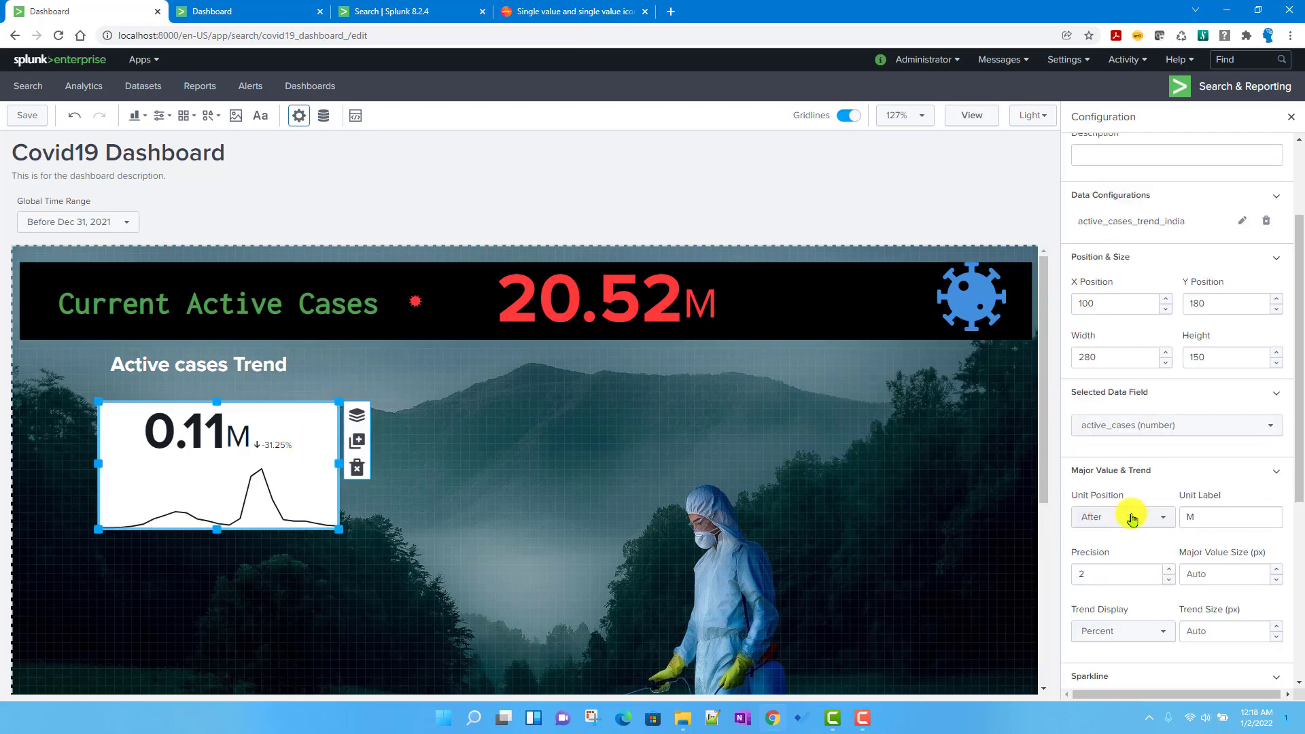
scroll(1133, 520, down, 5)
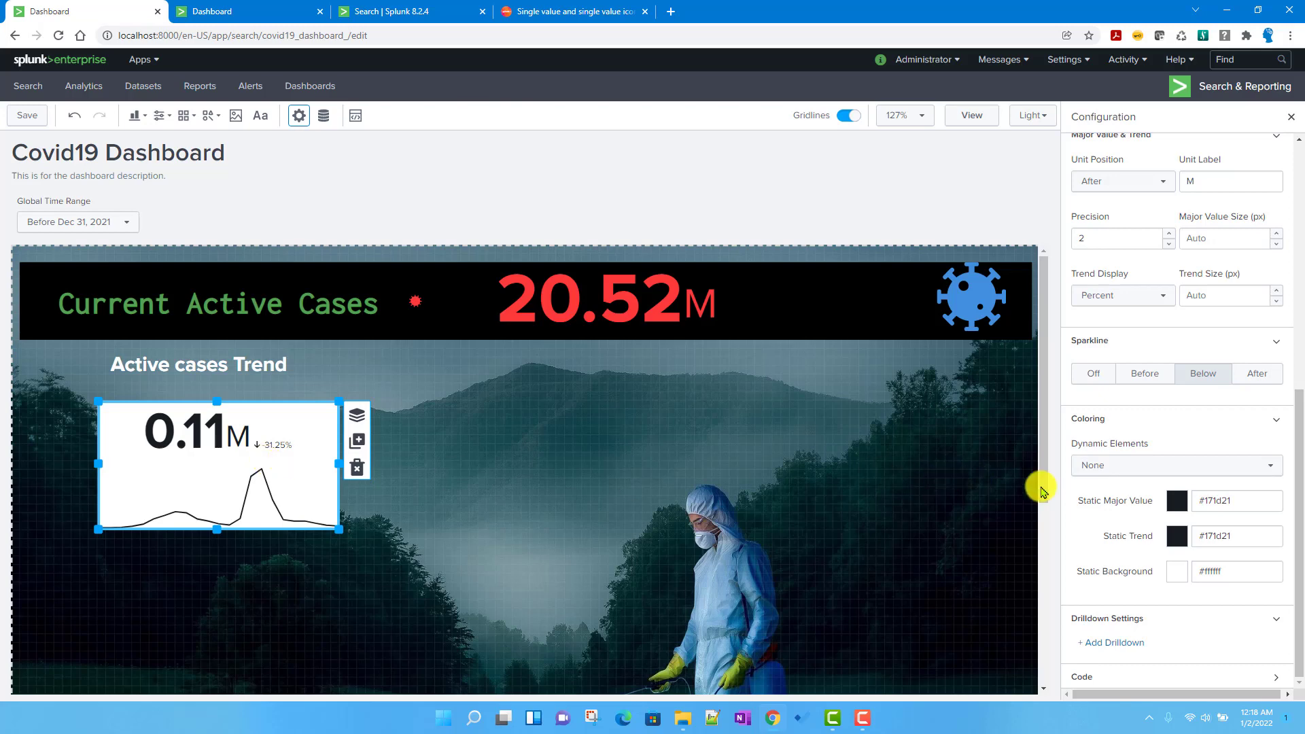
click(1120, 468)
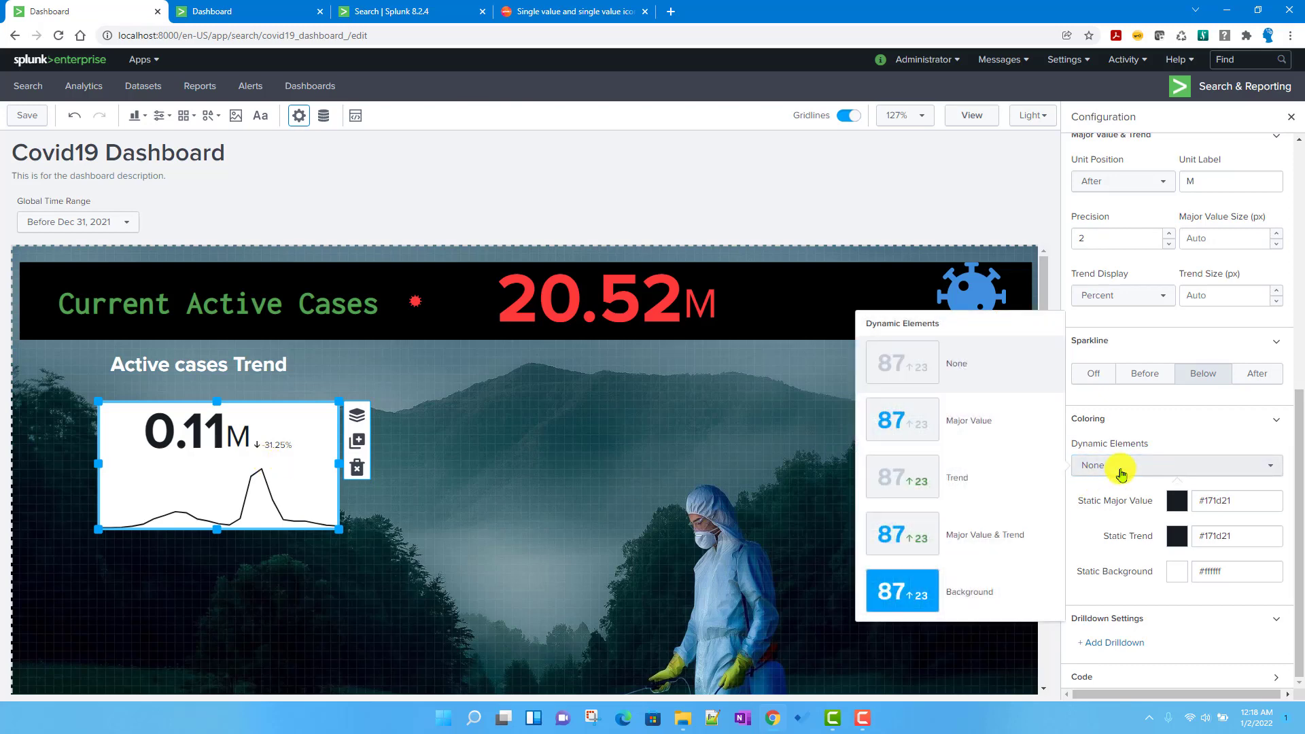
click(950, 546)
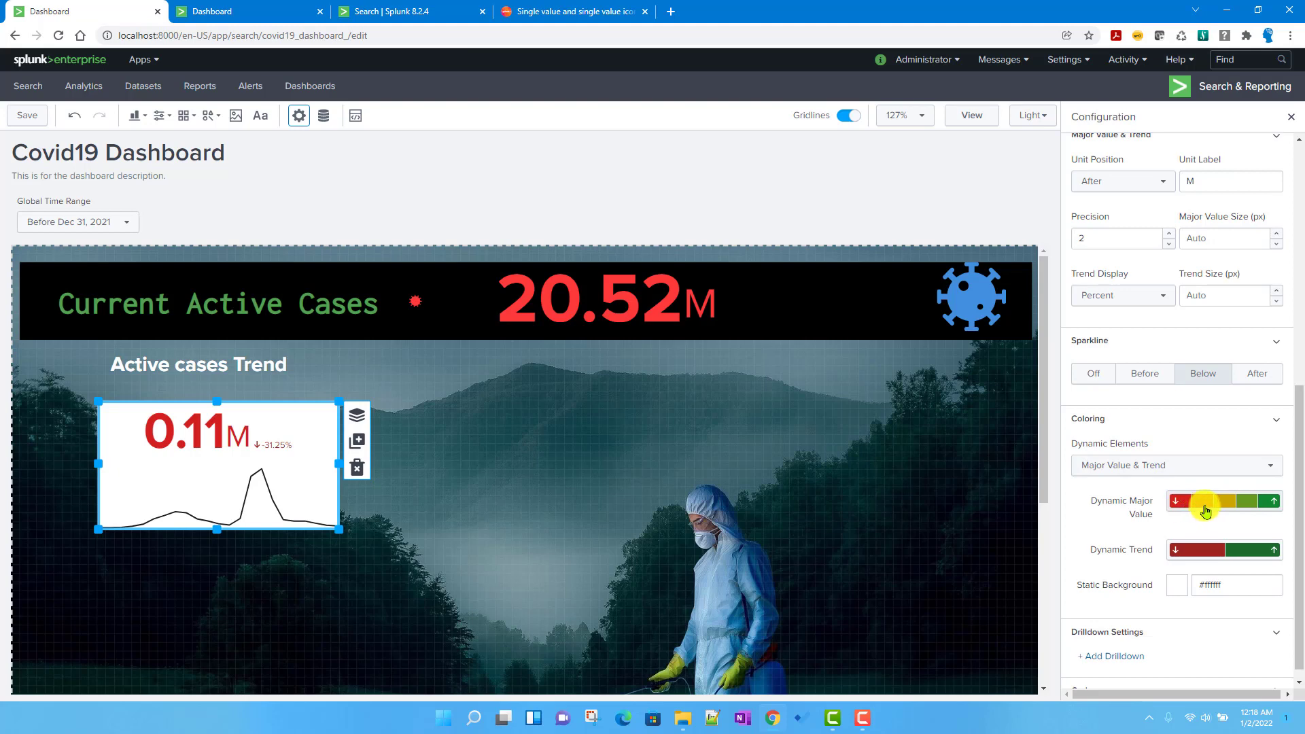
- Set the two lowest thresholds of the dynamic major value coloring to 5 and 15
click(1188, 503)
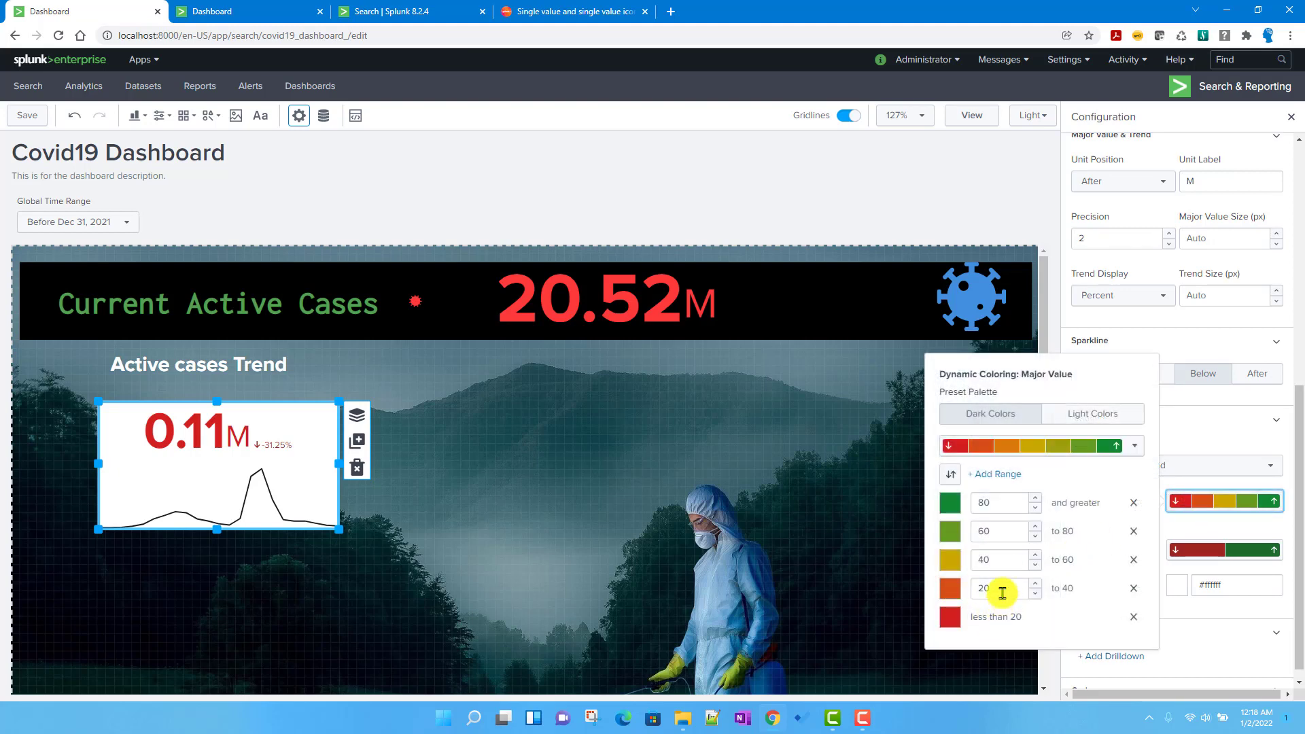
drag(1002, 593, 940, 590)
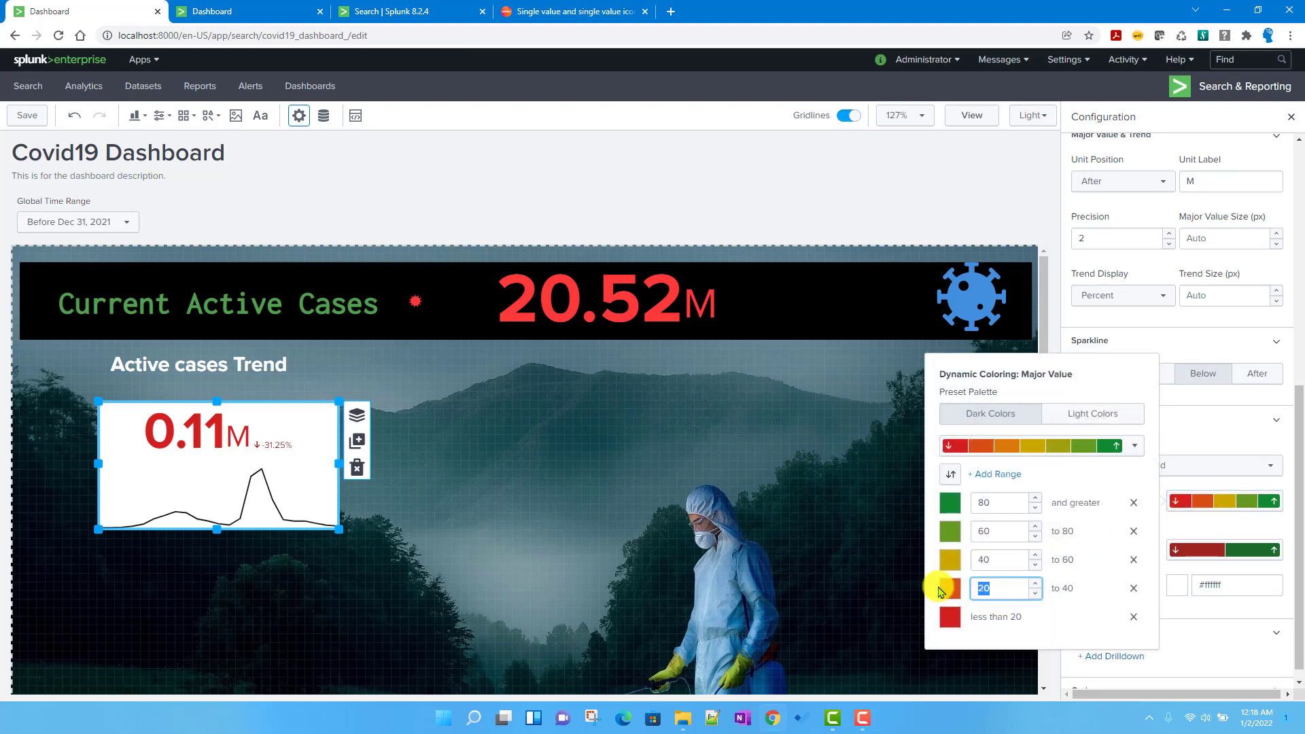
drag(1009, 564, 953, 560)
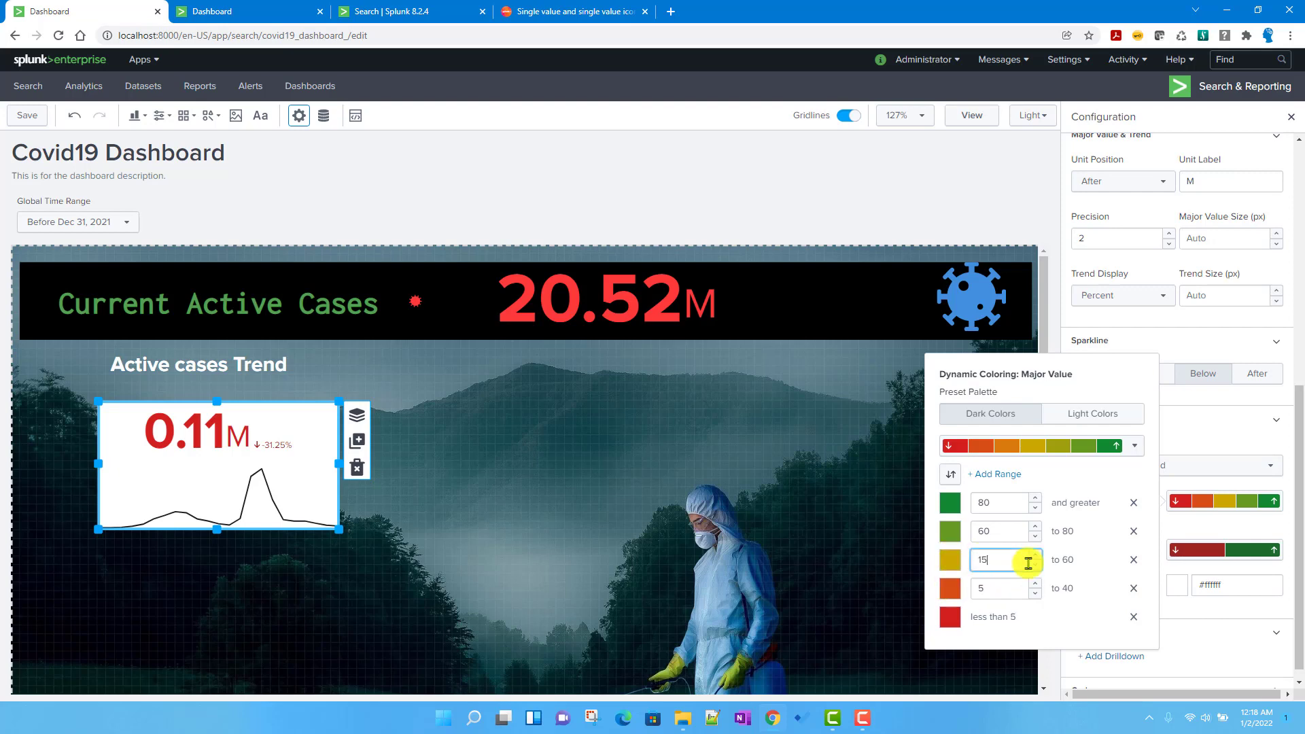
text(15)
- Reverse the major value colors so low values are green, and remove the ranges starting at 60 and 80
click(949, 477)
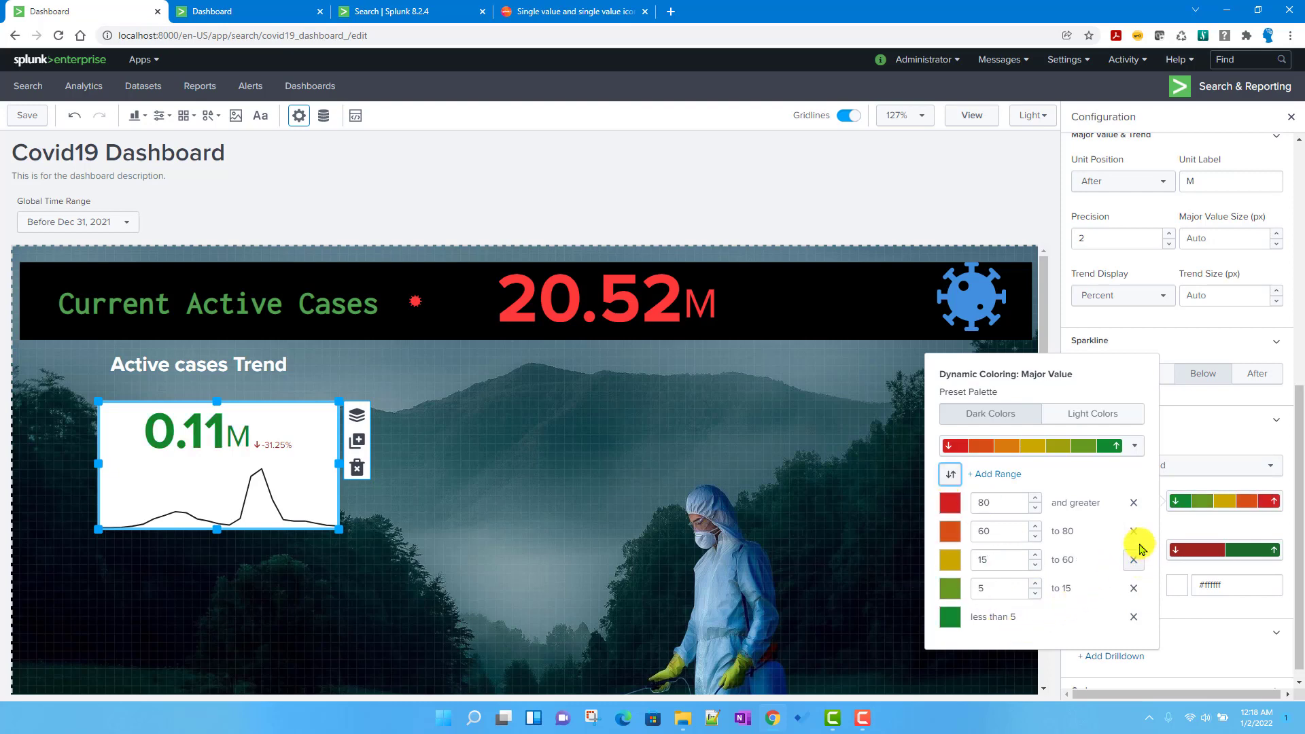
click(1135, 525)
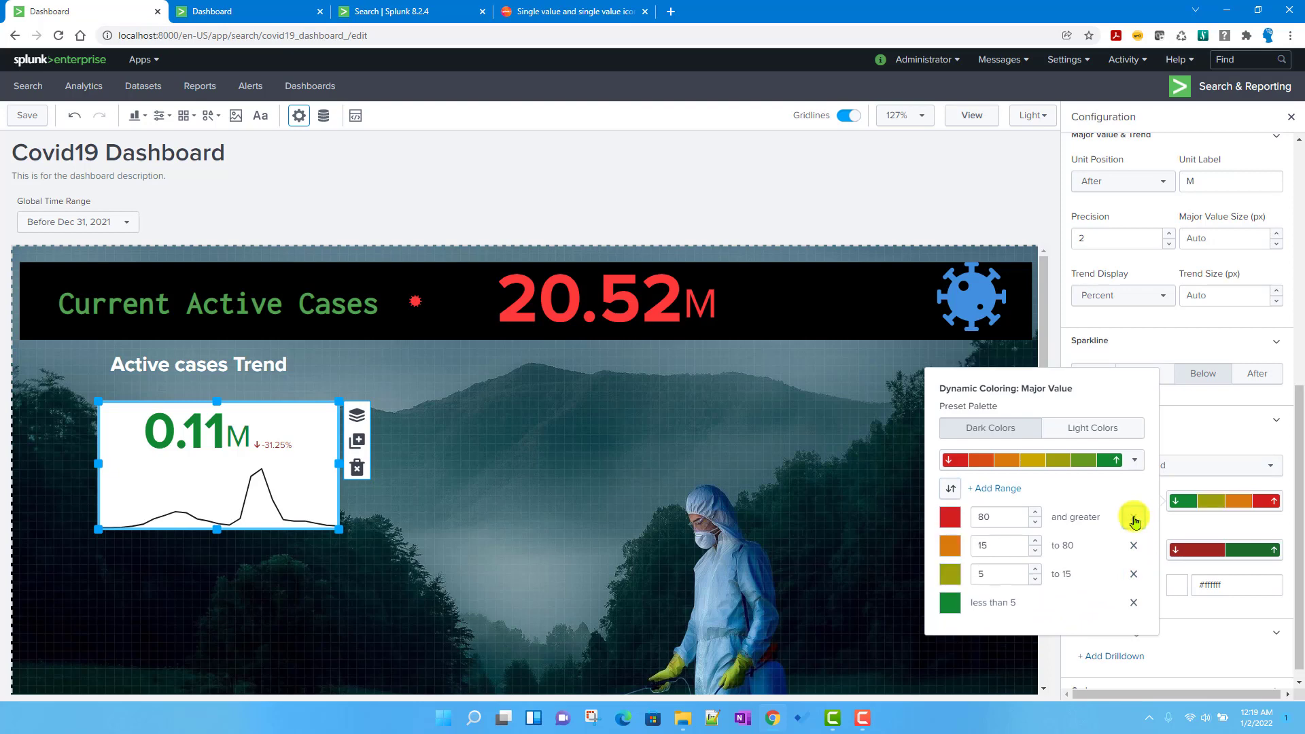
click(1134, 519)
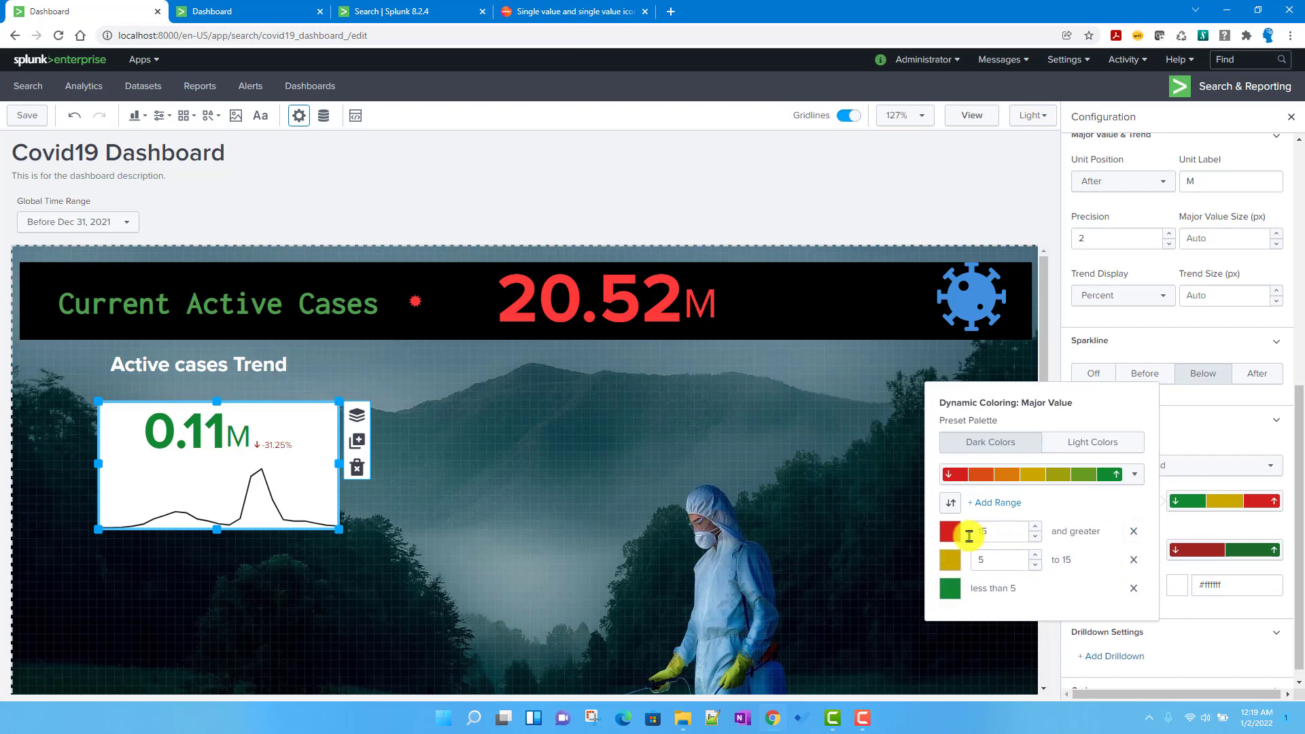
click(1203, 423)
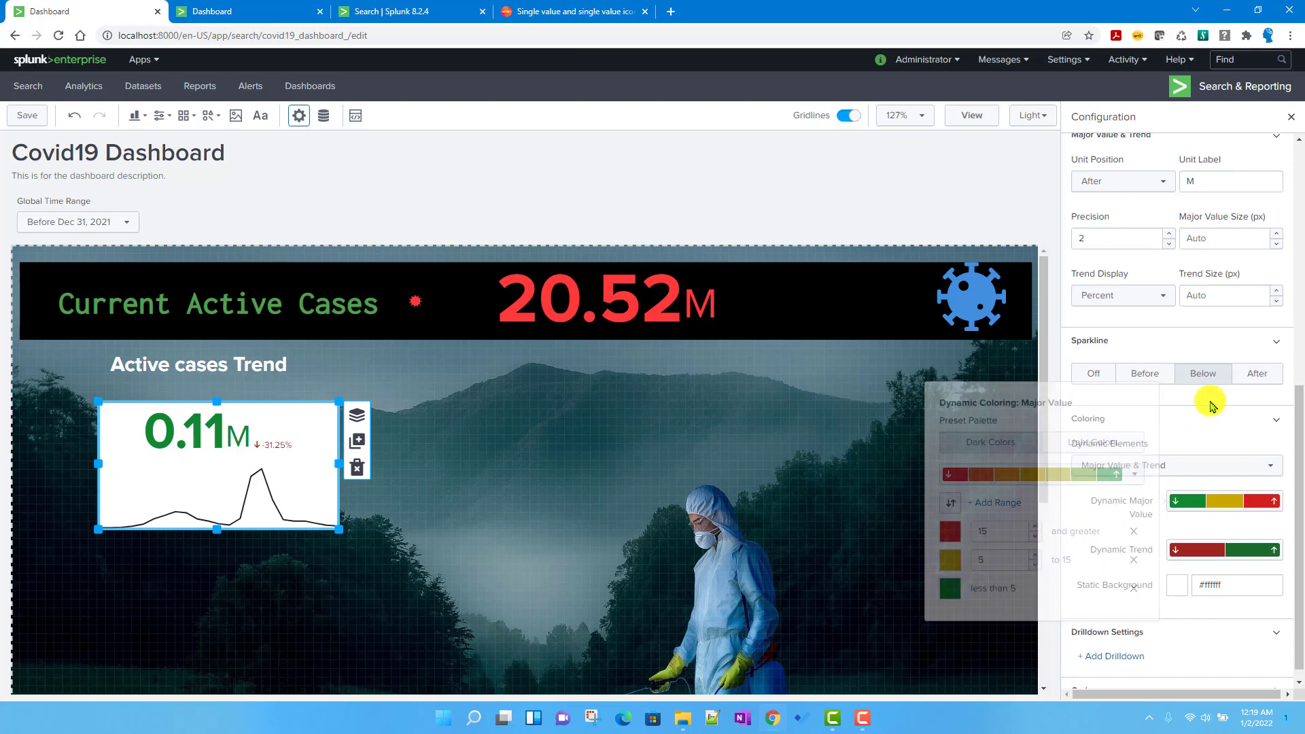
- Set the dynamic trend coloring threshold to 5 and add a range for 15 and greater
click(1216, 552)
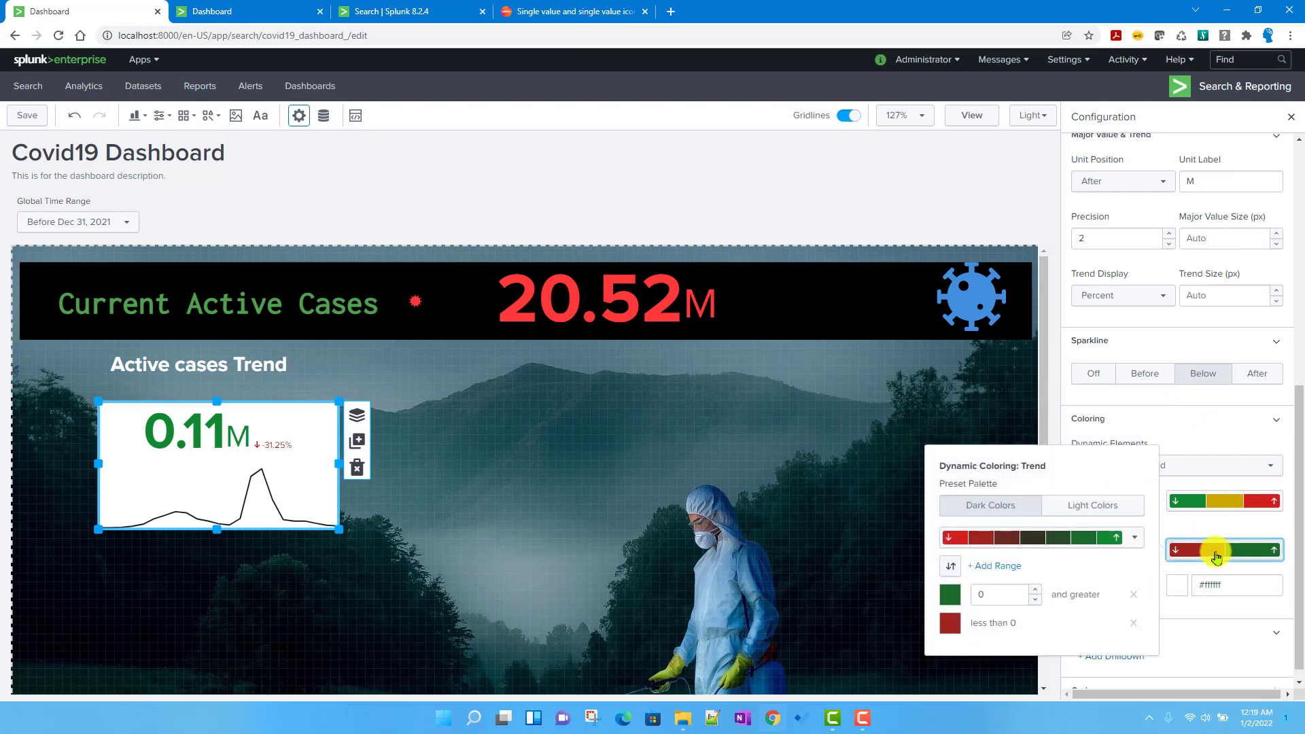
double_click(992, 594)
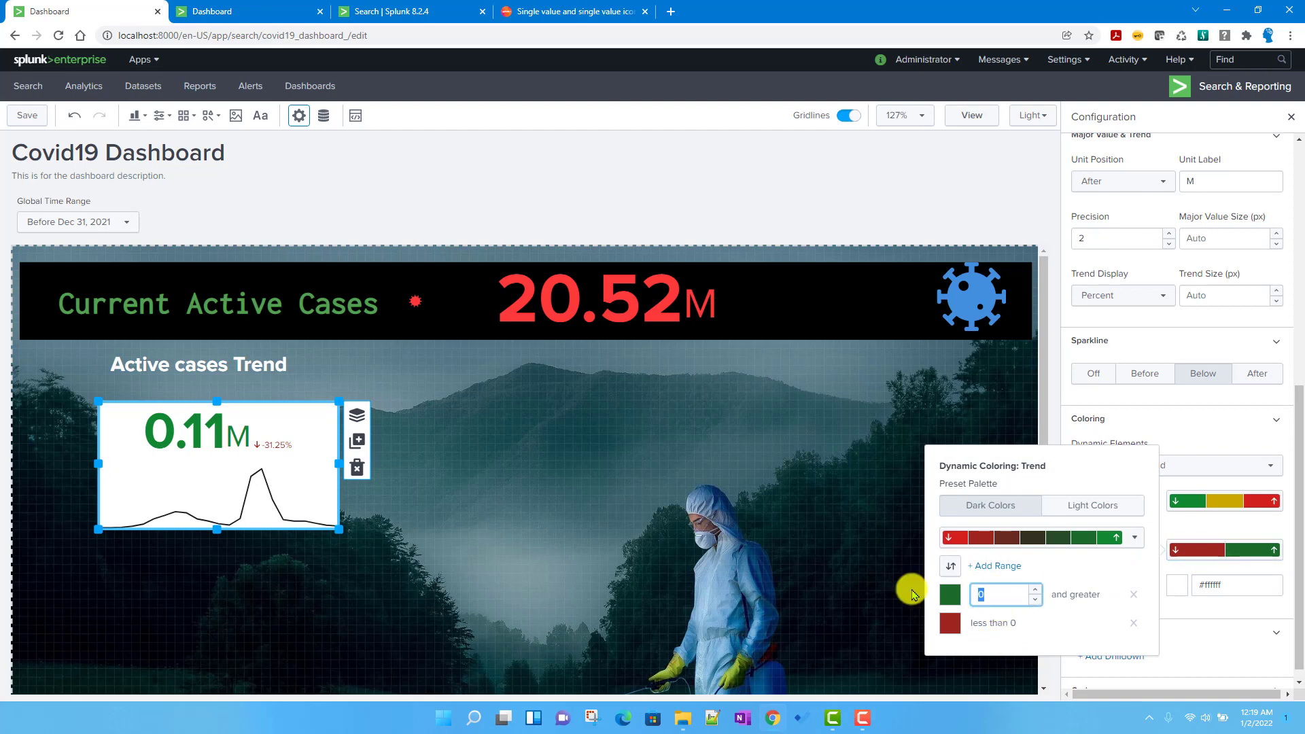
click(999, 577)
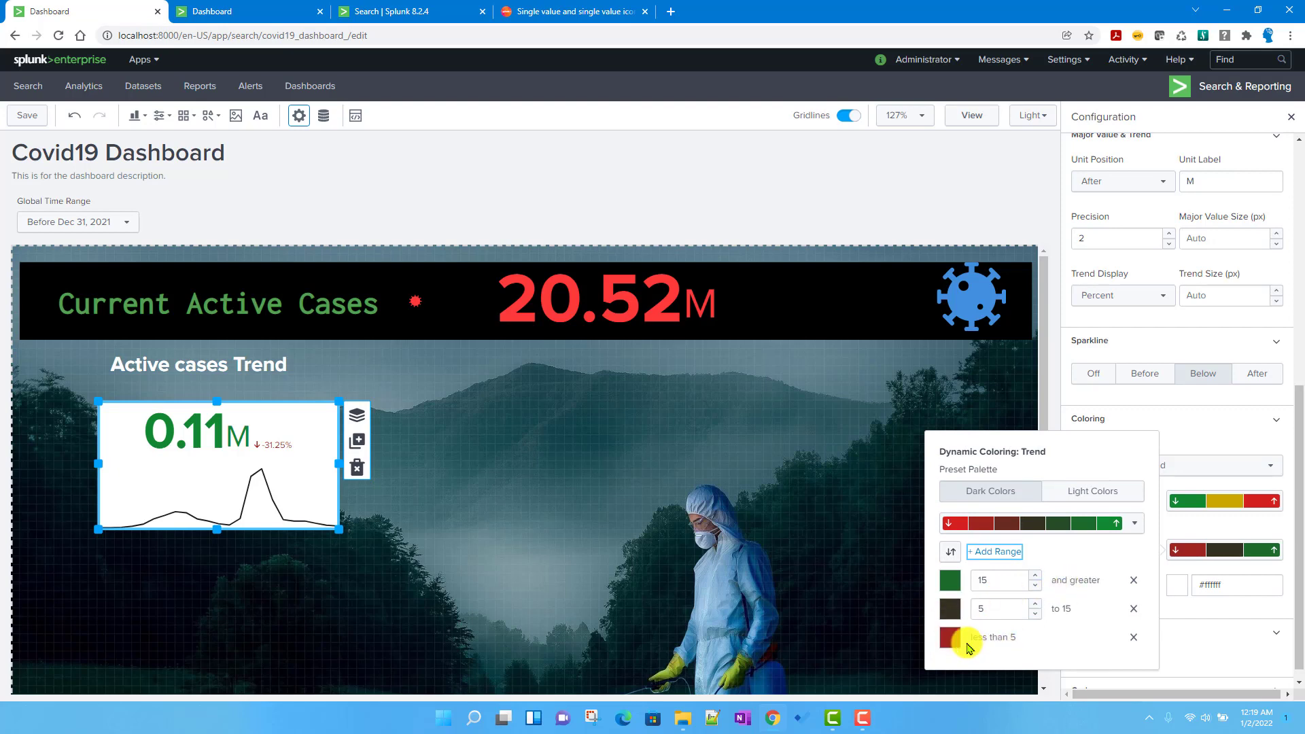
- Recolor the trend's less than 5 range bright red and open the color choices of the 5 to 15 range
click(950, 646)
click(898, 555)
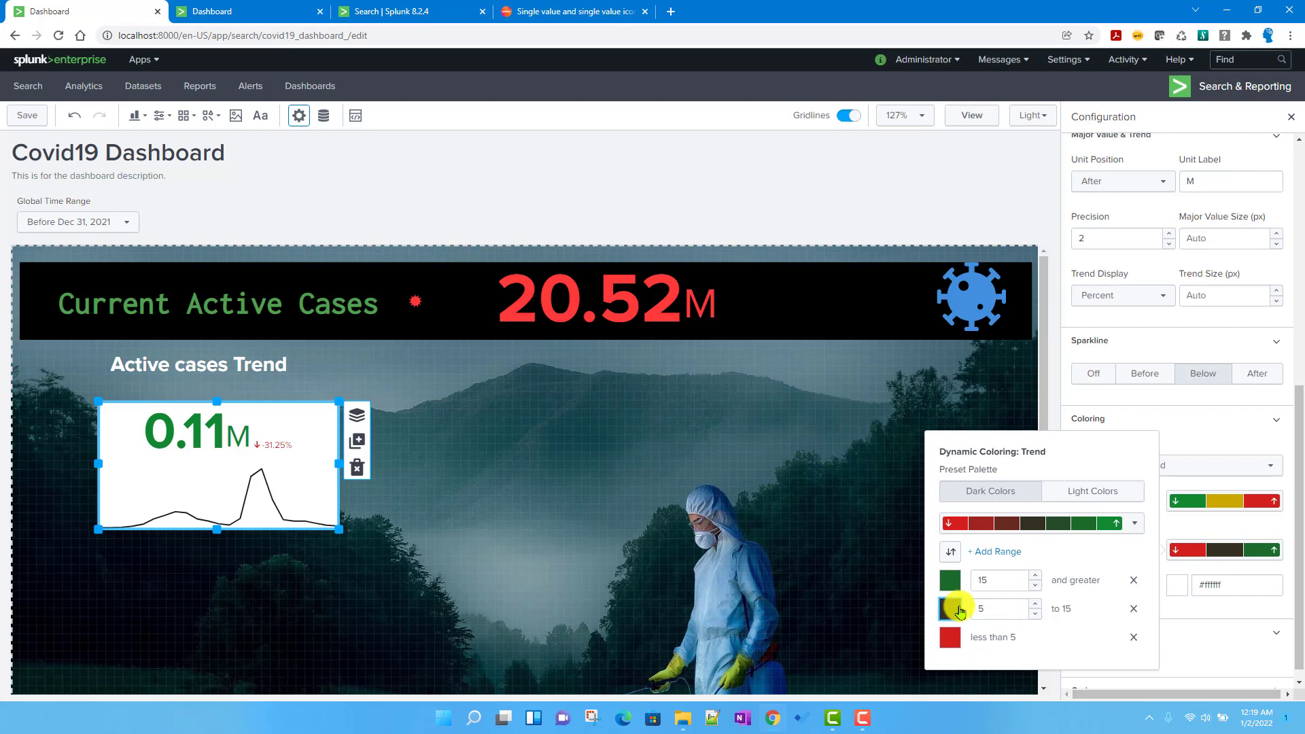
click(952, 609)
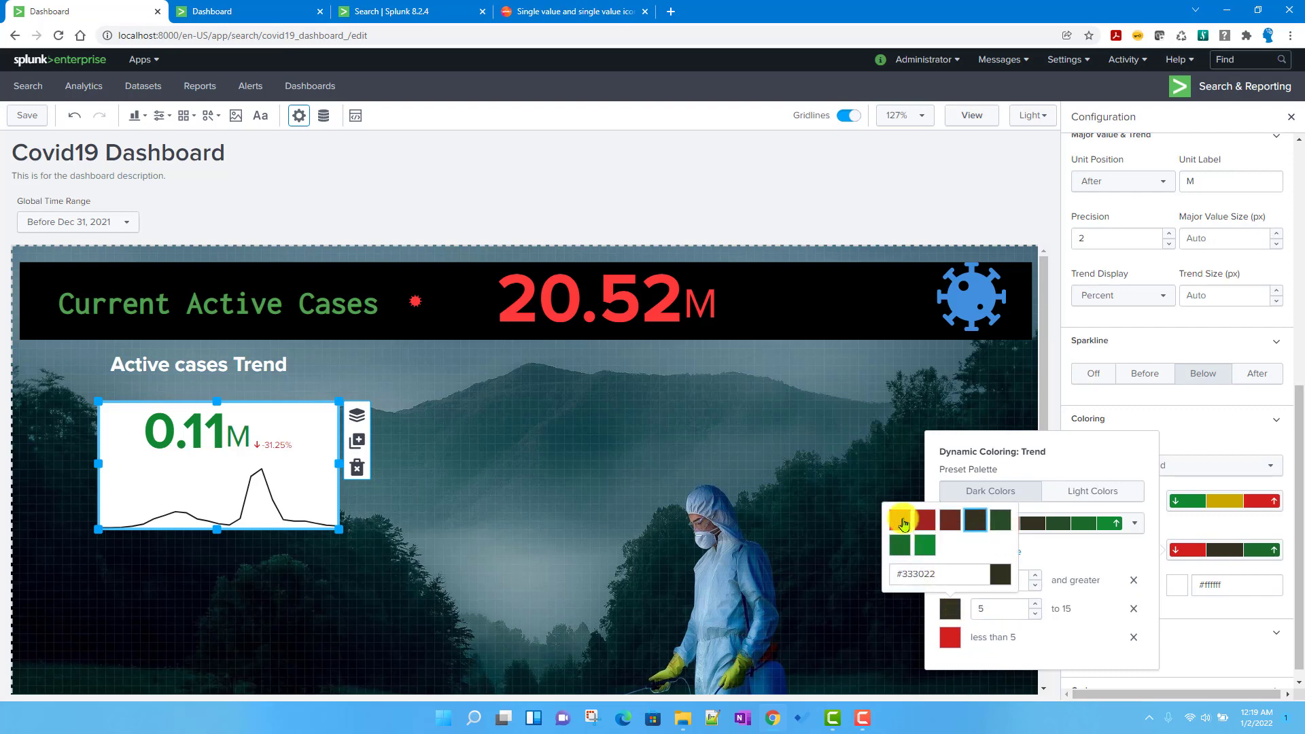
- Apply the sequential red-yellow-green palette to the trend coloring, ordered green below 5, yellow from 5 to 15 and red from 15
click(1132, 525)
click(1134, 525)
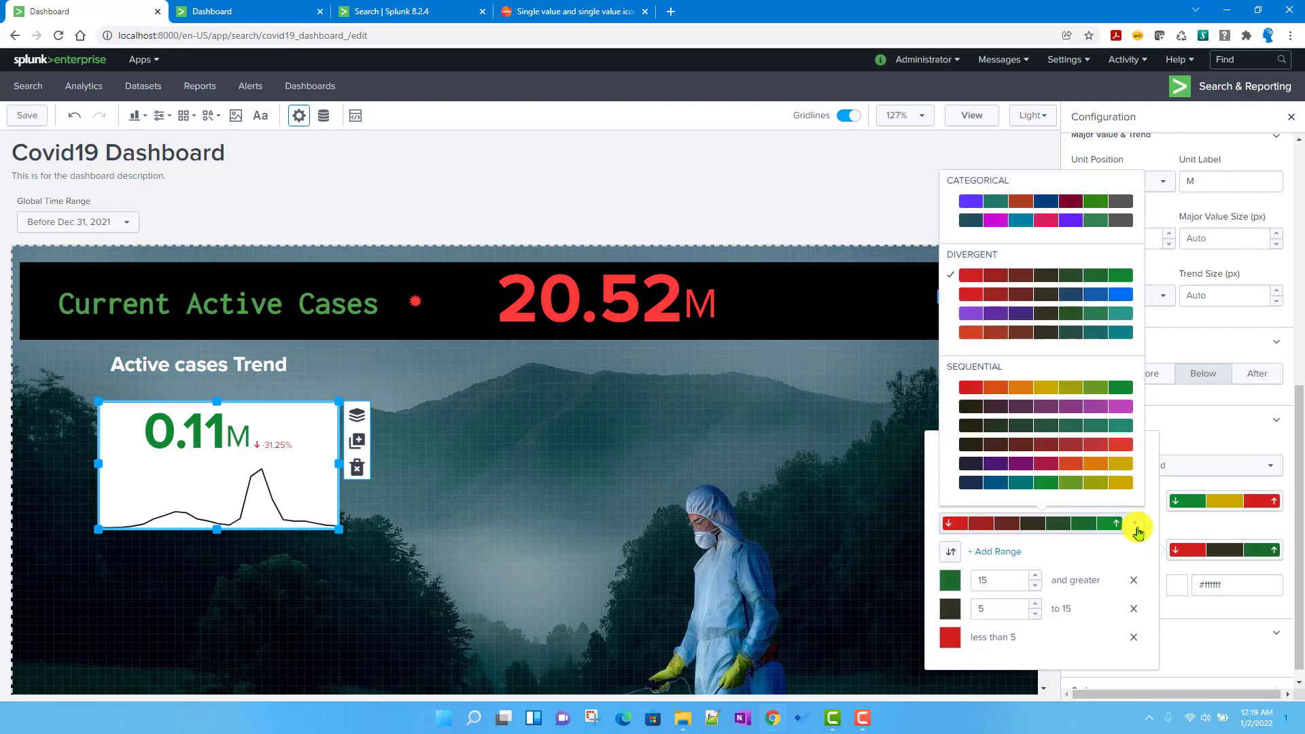
click(1044, 393)
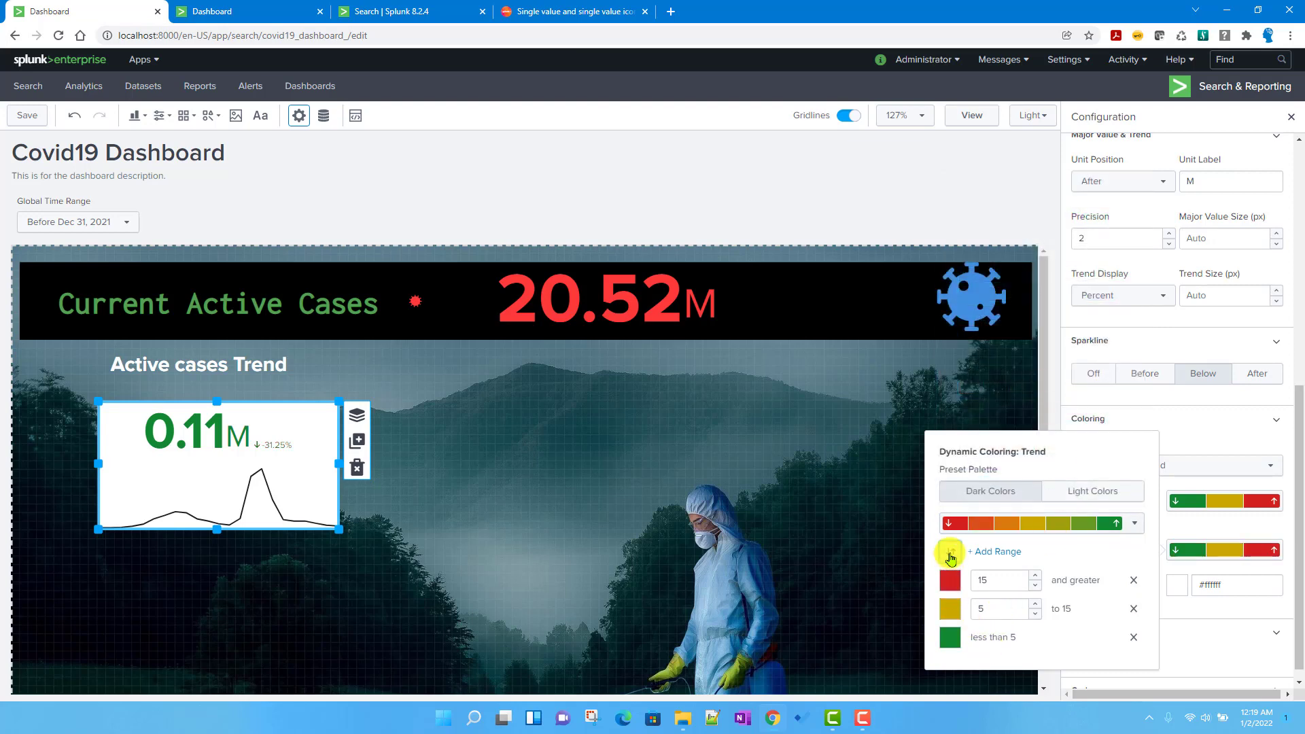
click(950, 553)
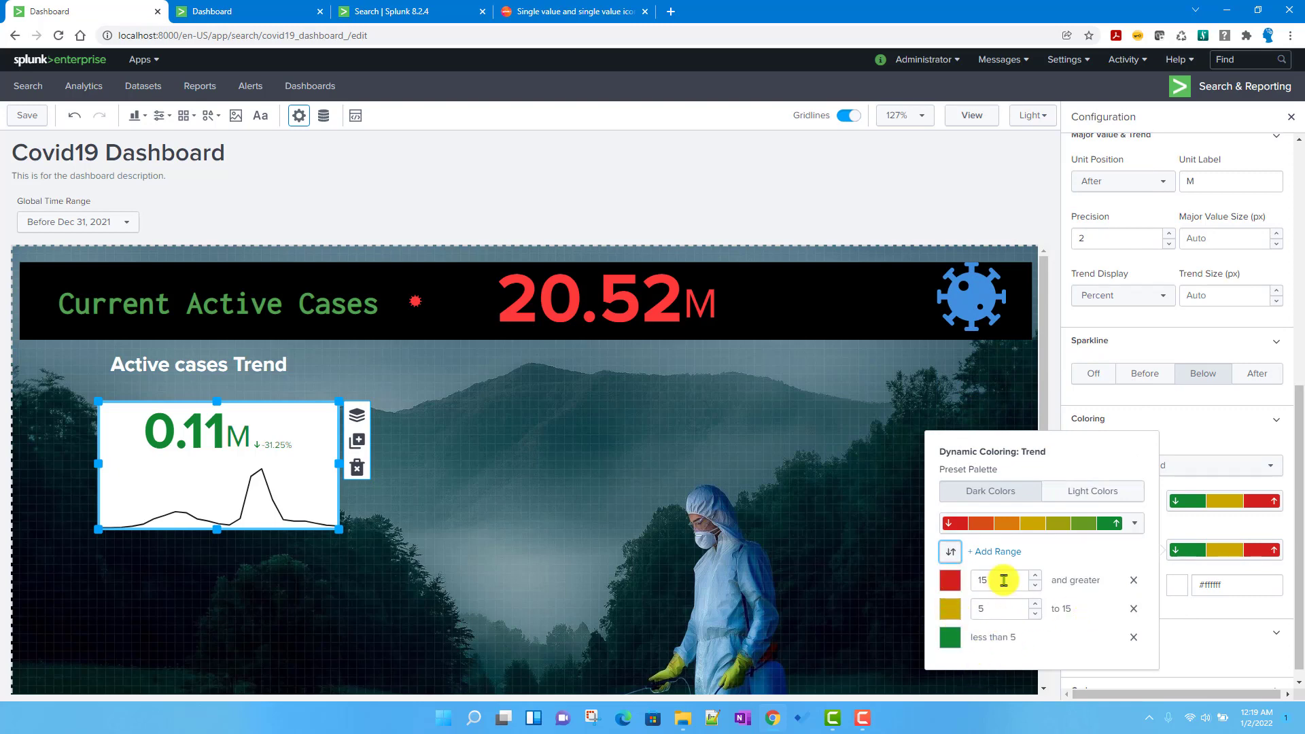
click(1212, 427)
click(1152, 590)
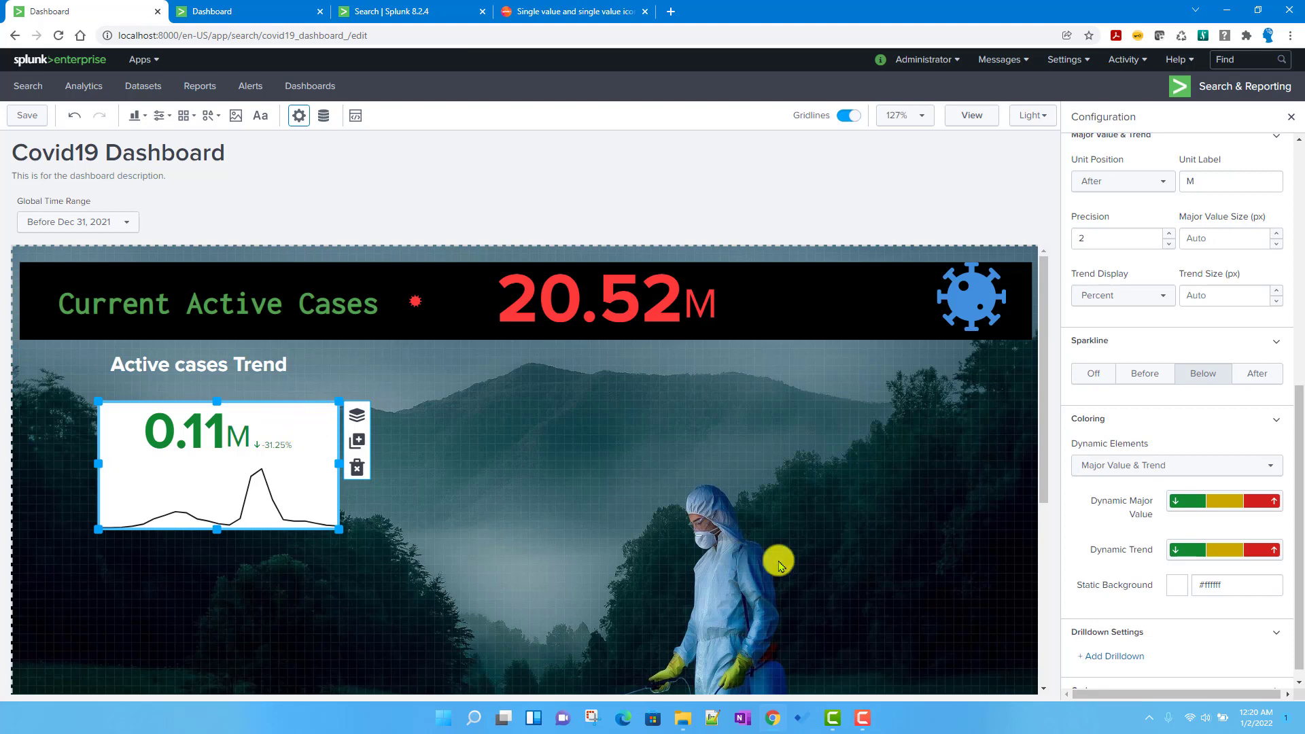
- Make the static background of the India active cases single value transparent to match the Covid19 Dashboard Clone
scroll(1149, 574, down, 2)
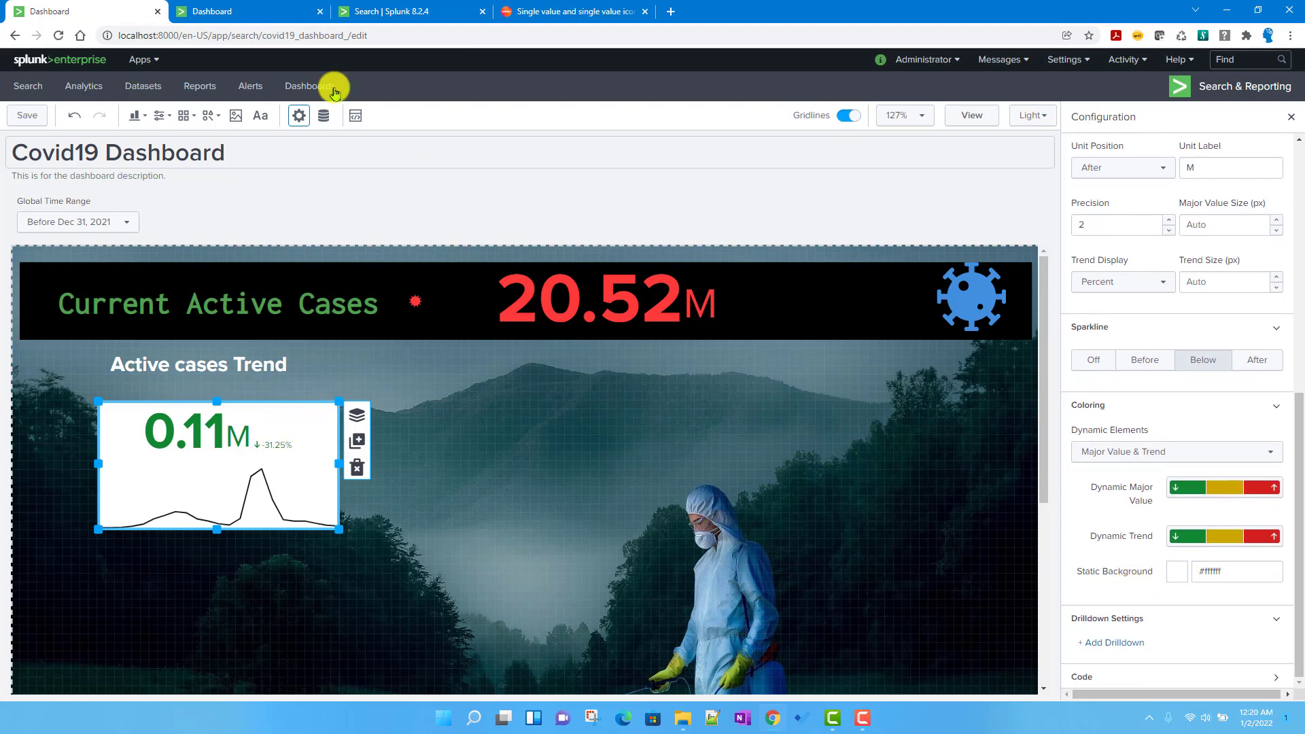
click(211, 11)
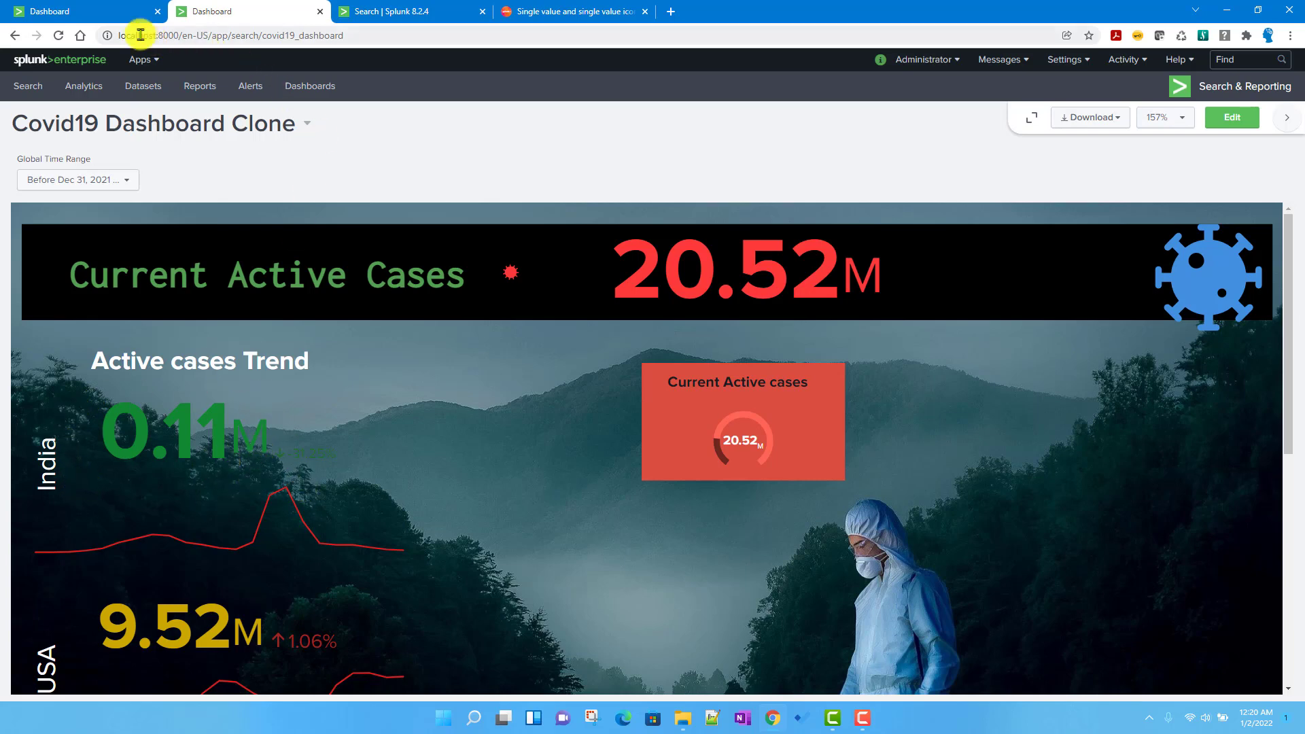
click(99, 12)
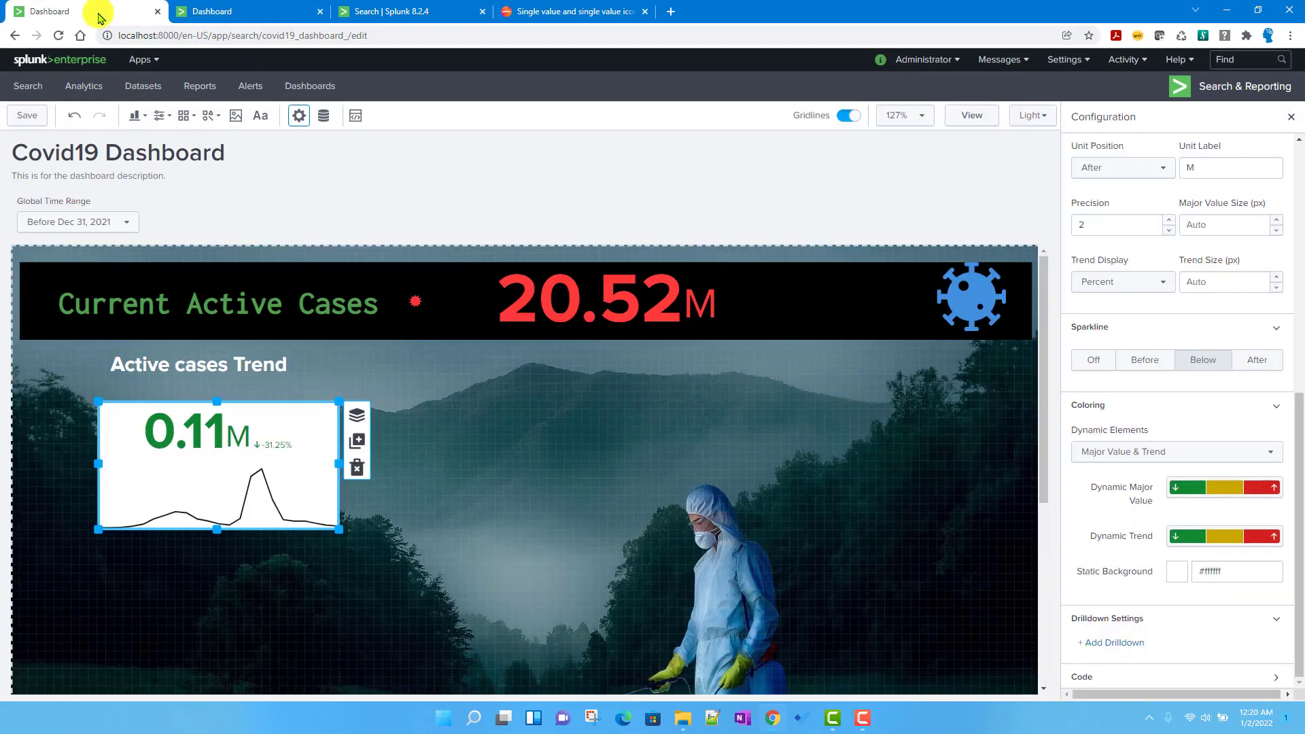
click(1171, 578)
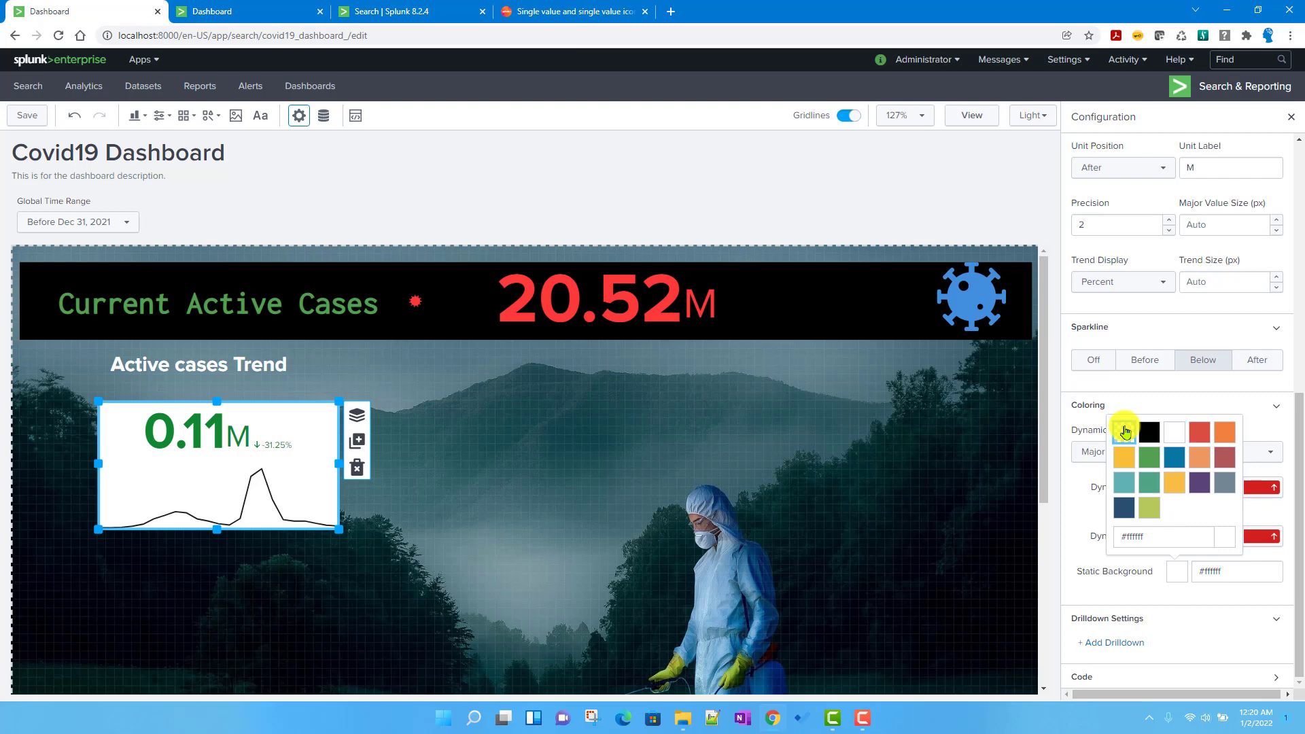
click(1124, 431)
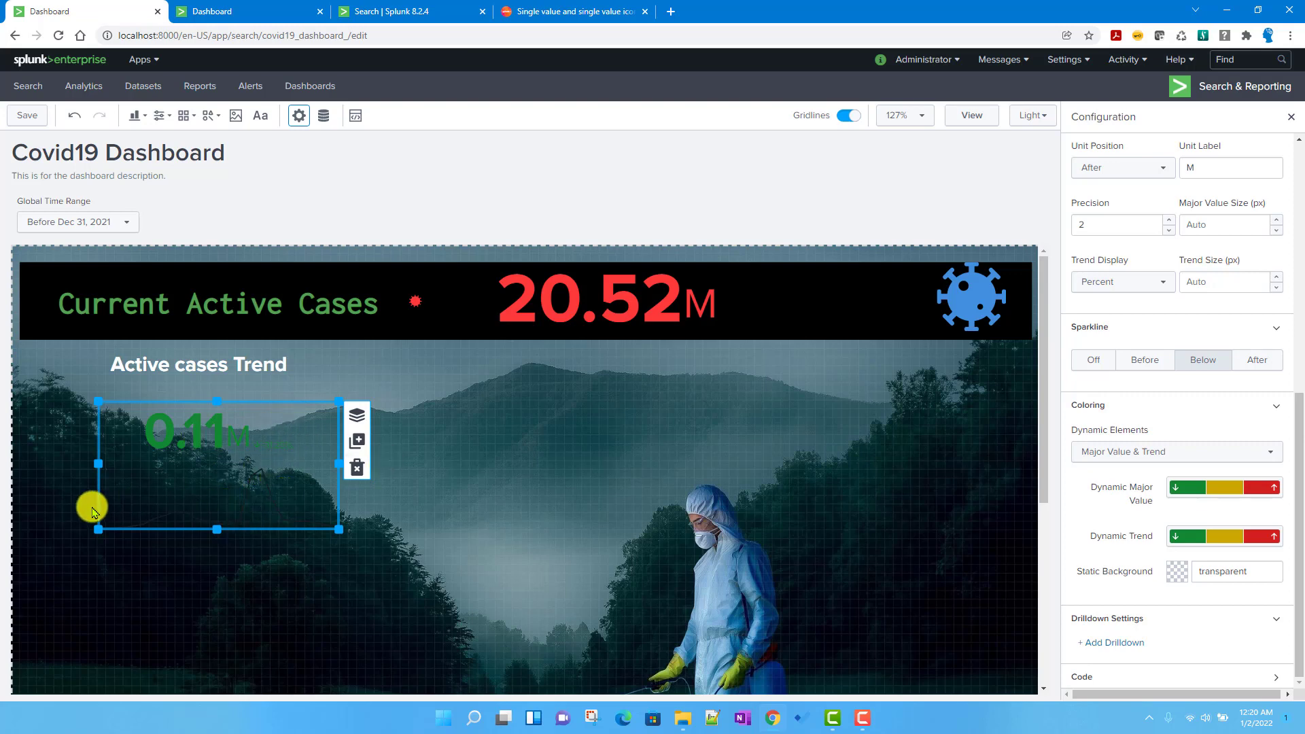
- Compare the India single value's sparkline with the one in the Covid19 Dashboard Clone and review its configuration settings
click(291, 12)
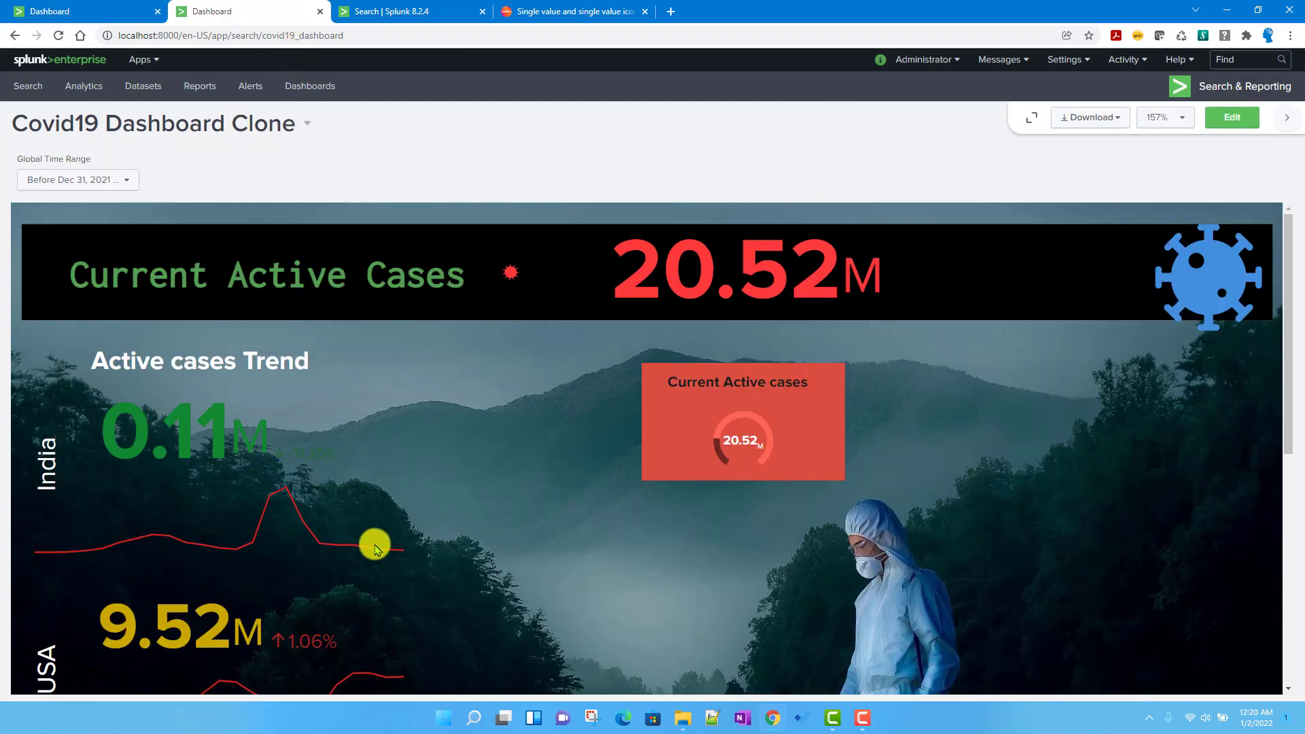
click(102, 13)
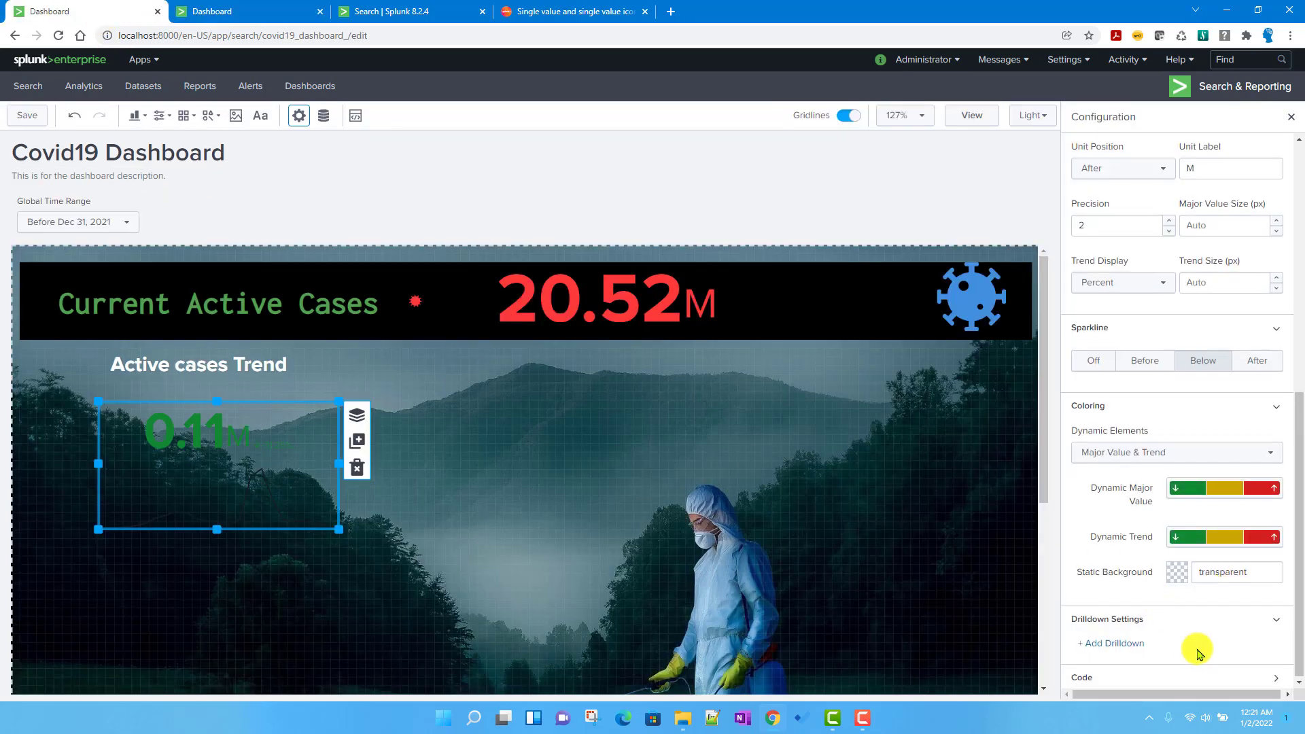
scroll(1199, 653, up, 4)
scroll(1196, 645, up, 2)
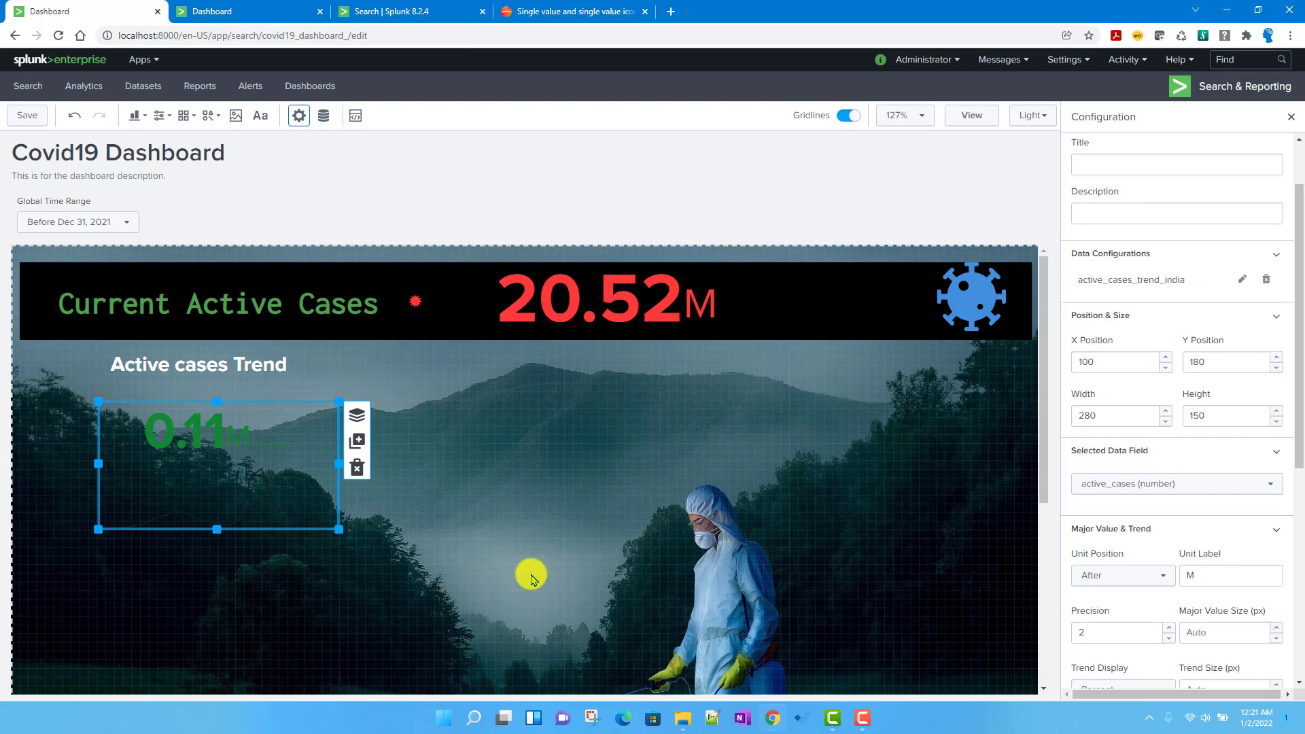
scroll(369, 502, down, 1)
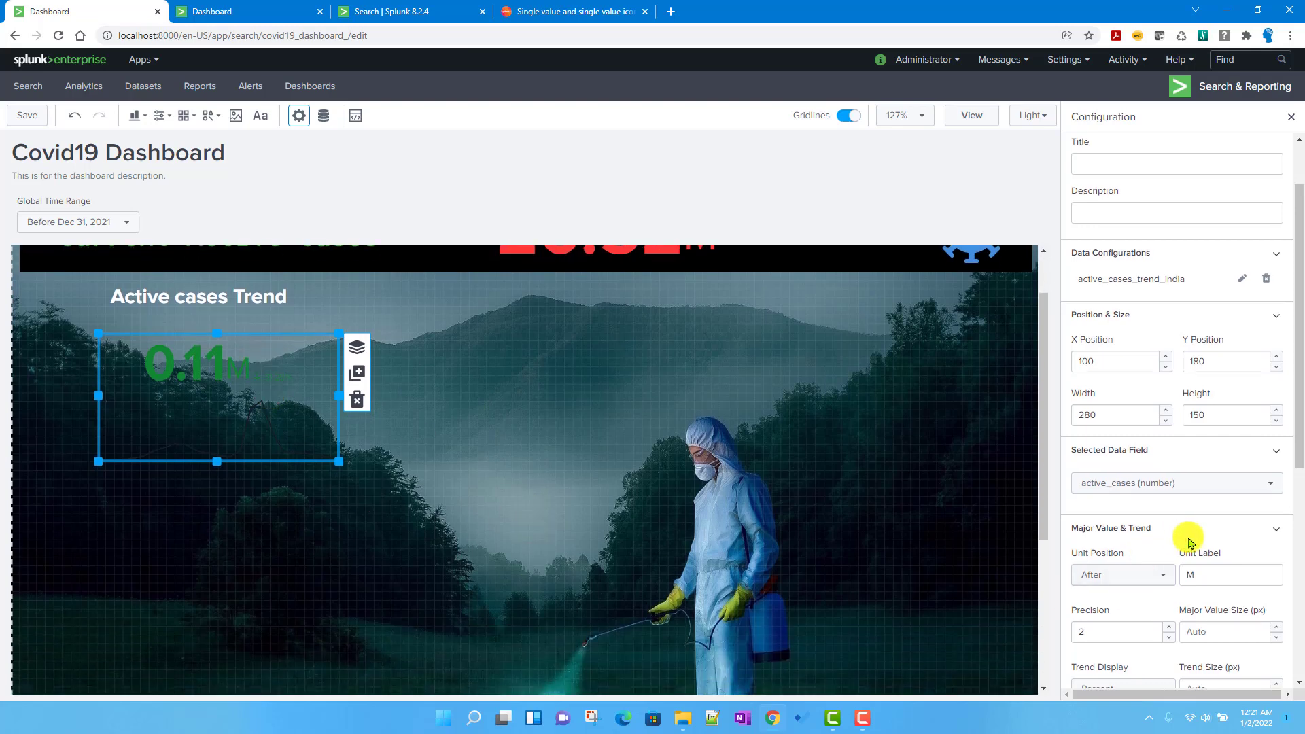
scroll(1190, 534, down, 5)
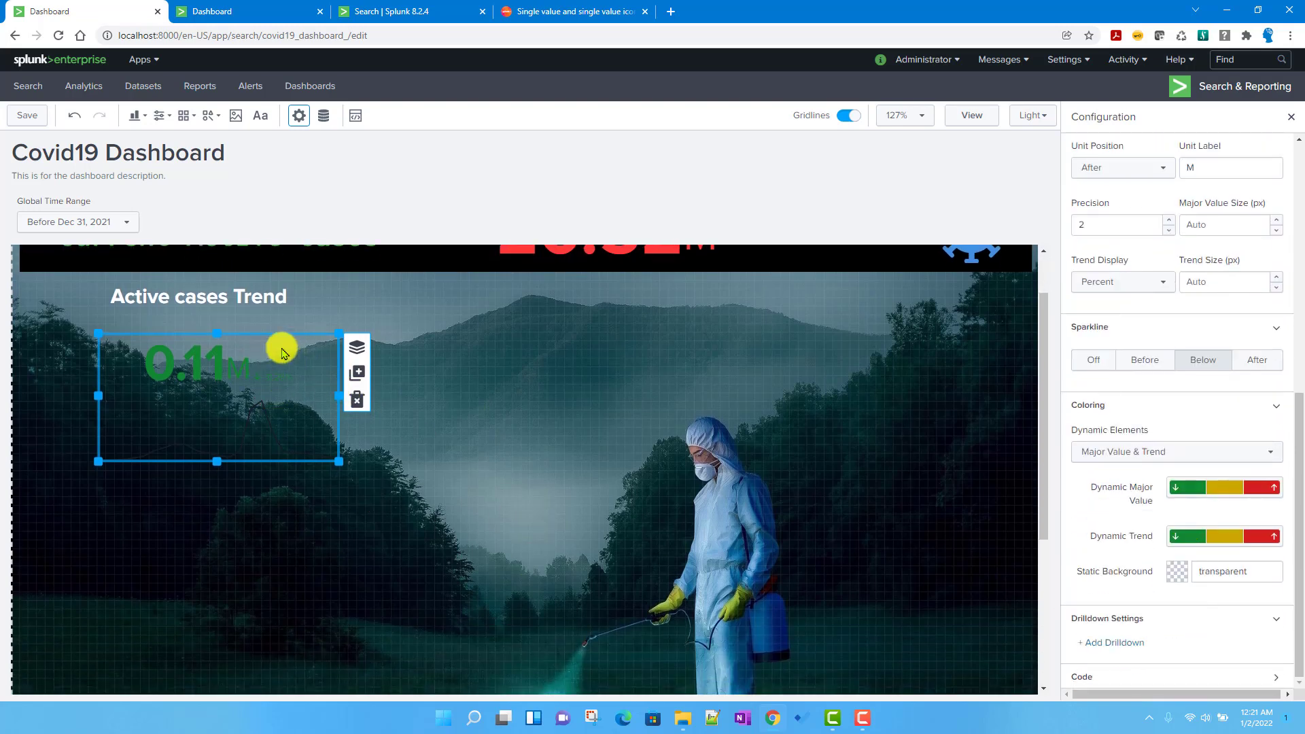
- Add a text box reading "India" beside the Active cases Trend heading and format it white (#ffffff) and bold
click(260, 117)
click(481, 286)
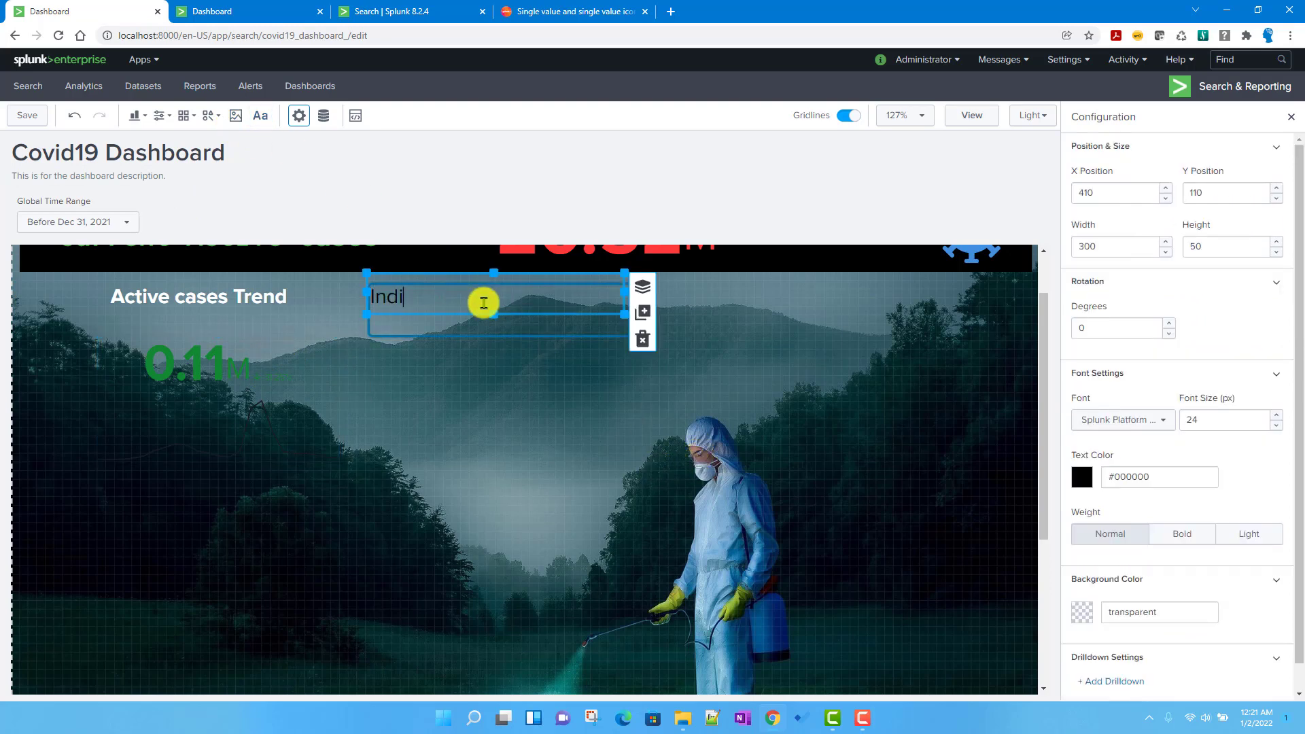
double_click(377, 296)
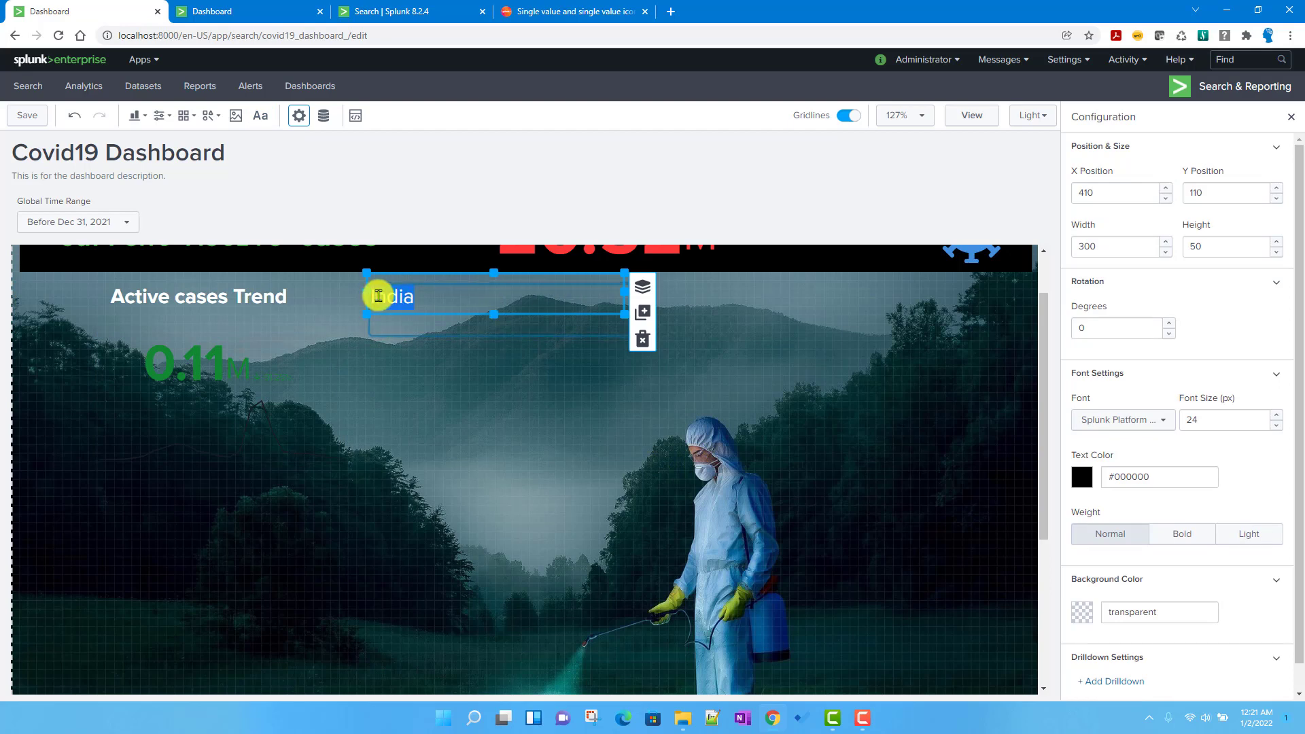
click(1083, 476)
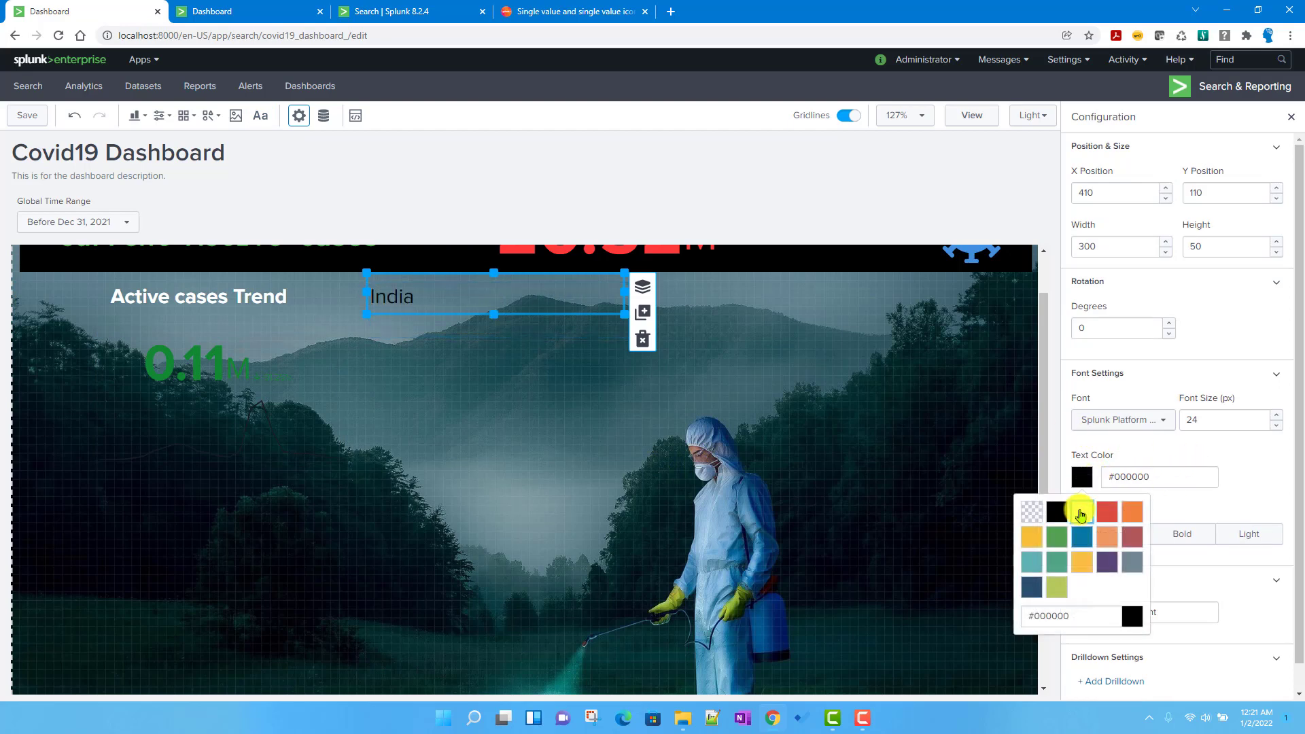
click(1078, 510)
click(1190, 537)
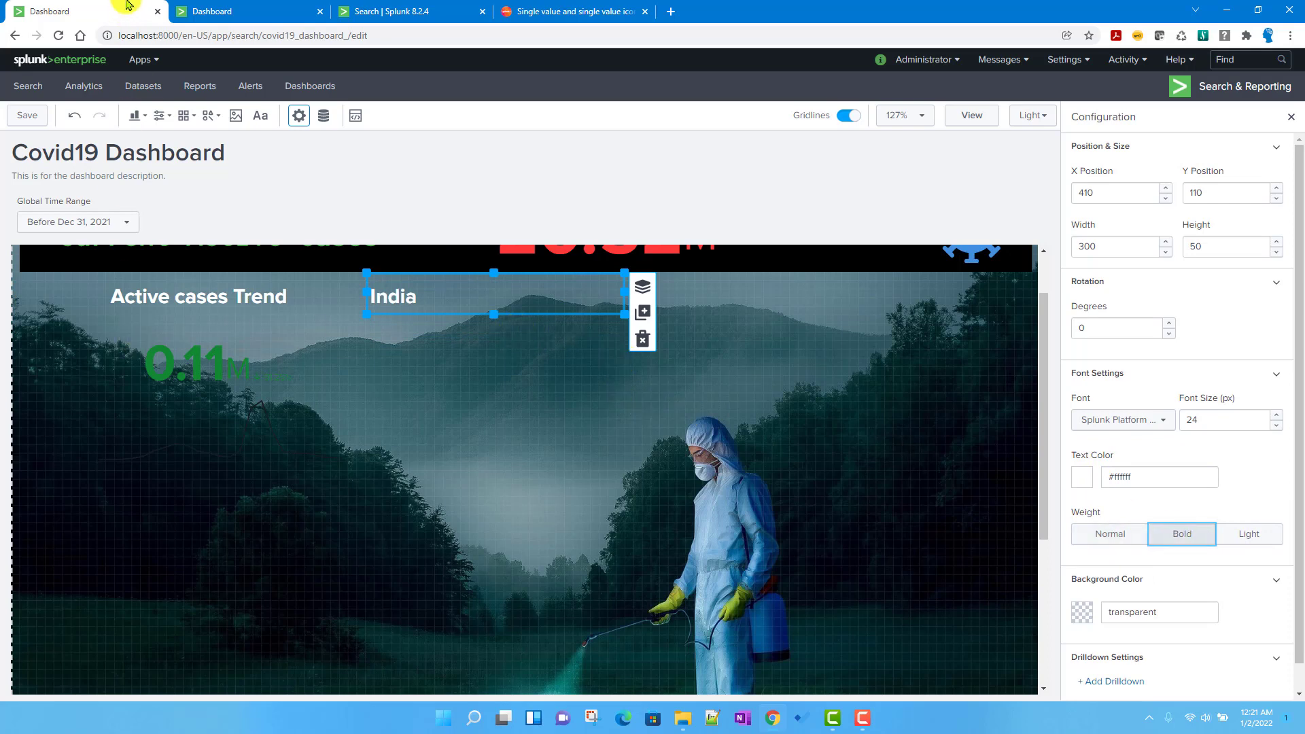
- Check the label orientation in the Covid19 Dashboard Clone and rotate the India text to -90 degrees
click(203, 11)
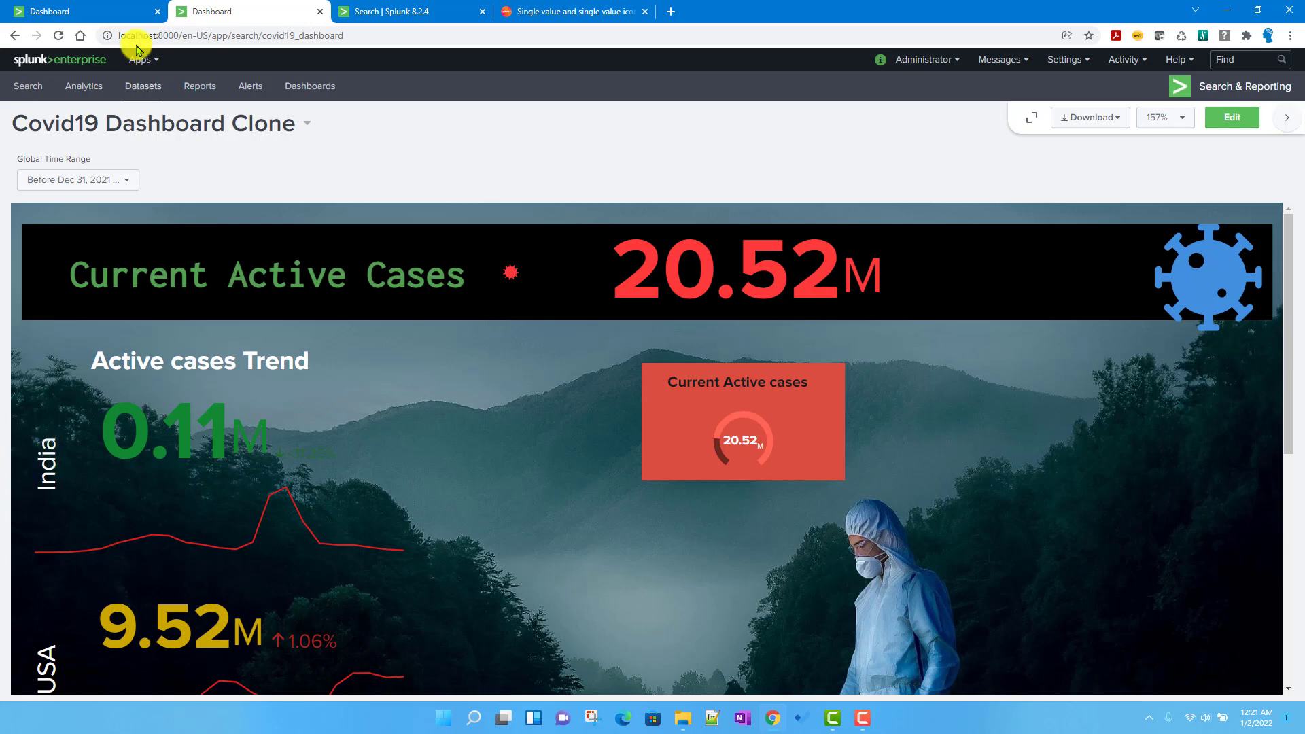
click(105, 12)
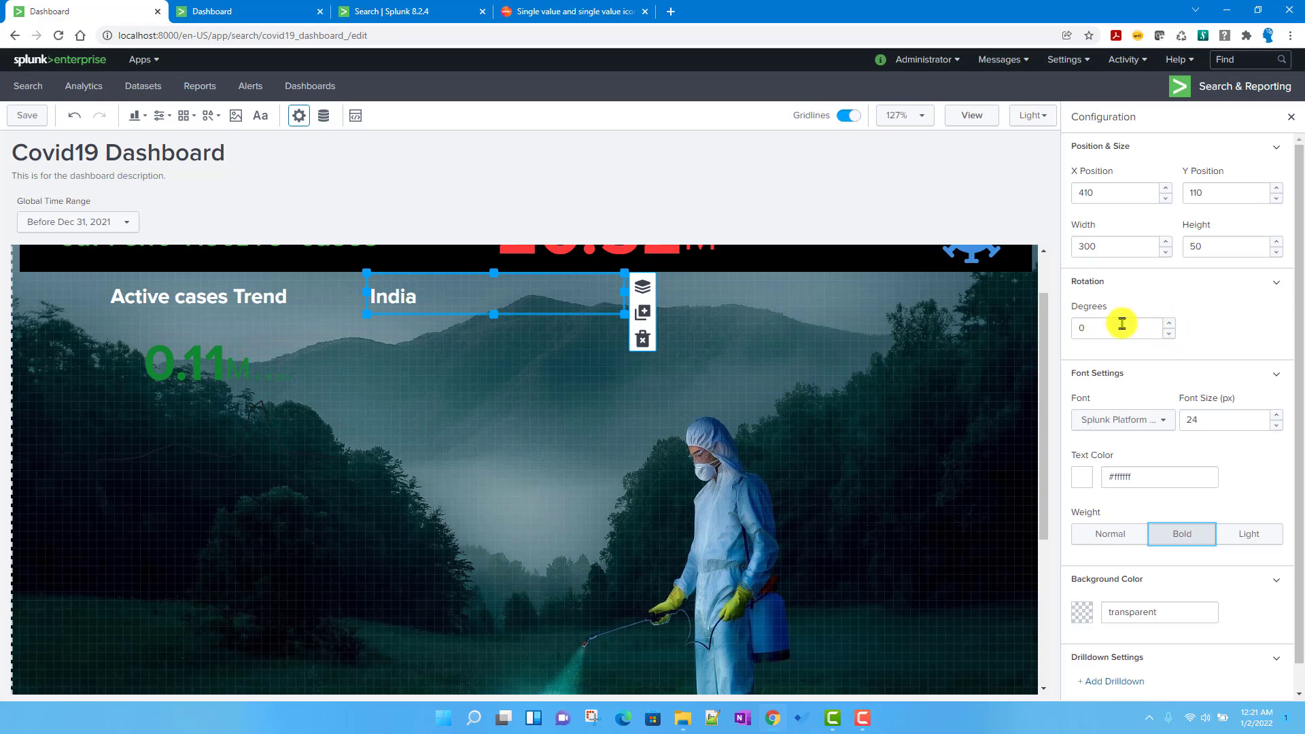
click(1086, 329)
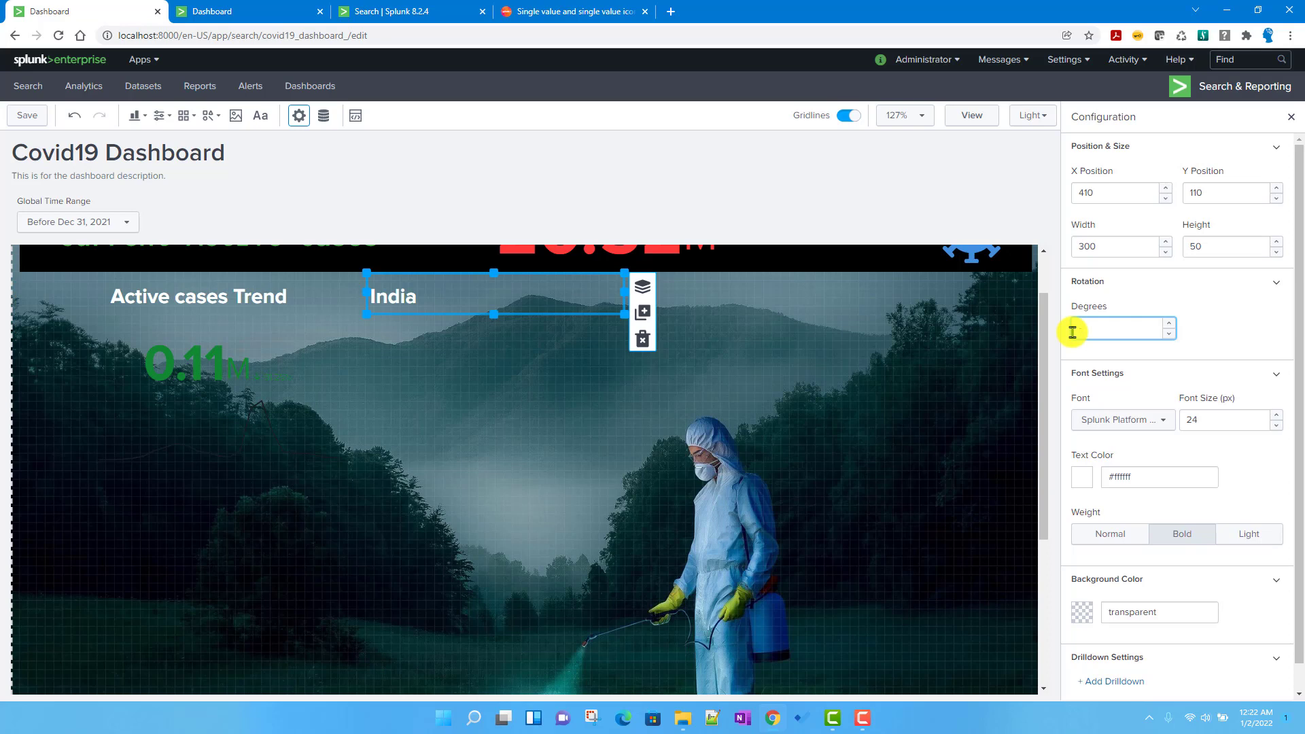
text(-90)
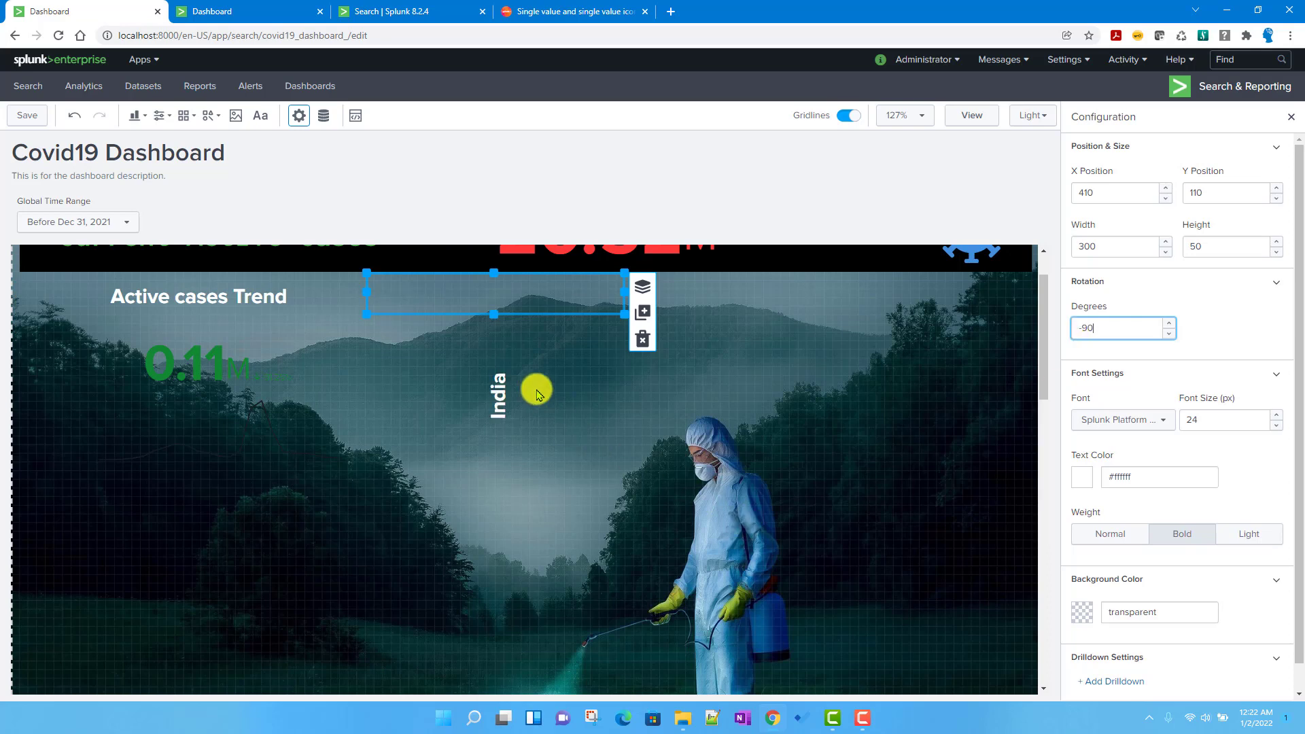
click(596, 397)
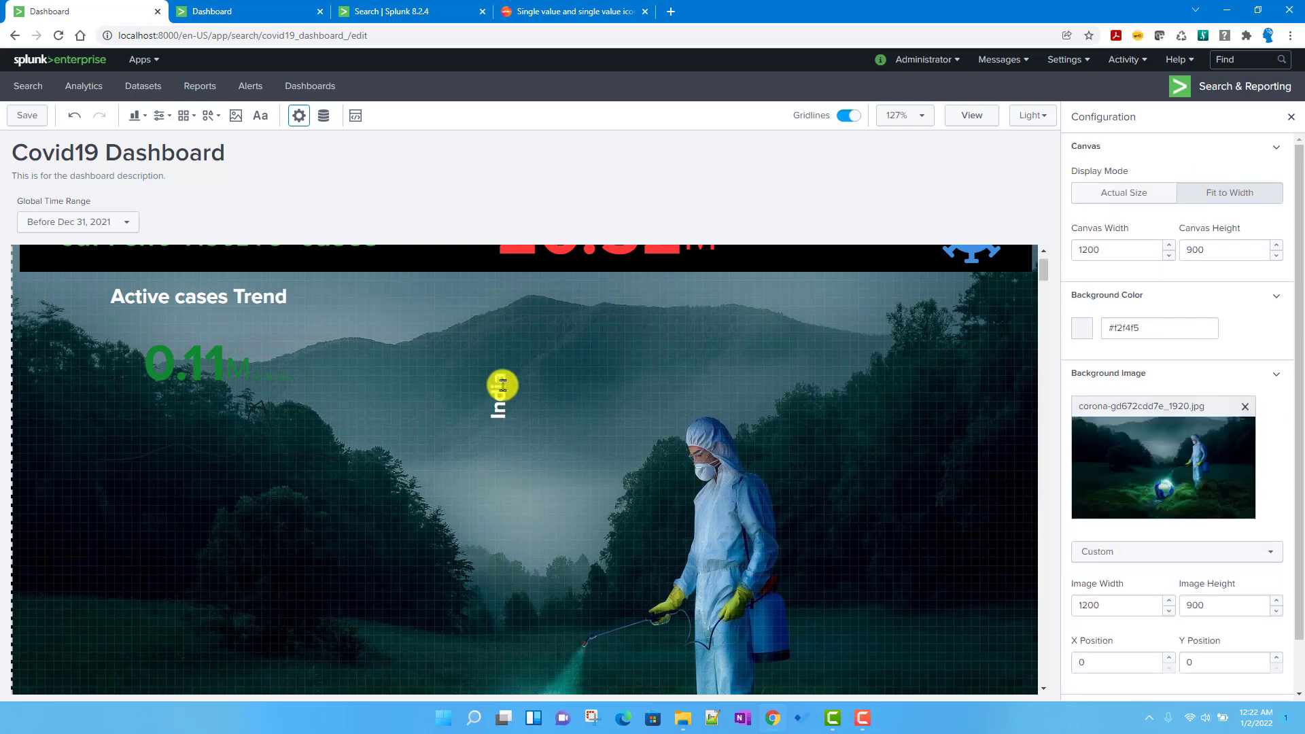
- Set the India label's font size to 30 px and move it to the left of the 0.11M single value
click(499, 388)
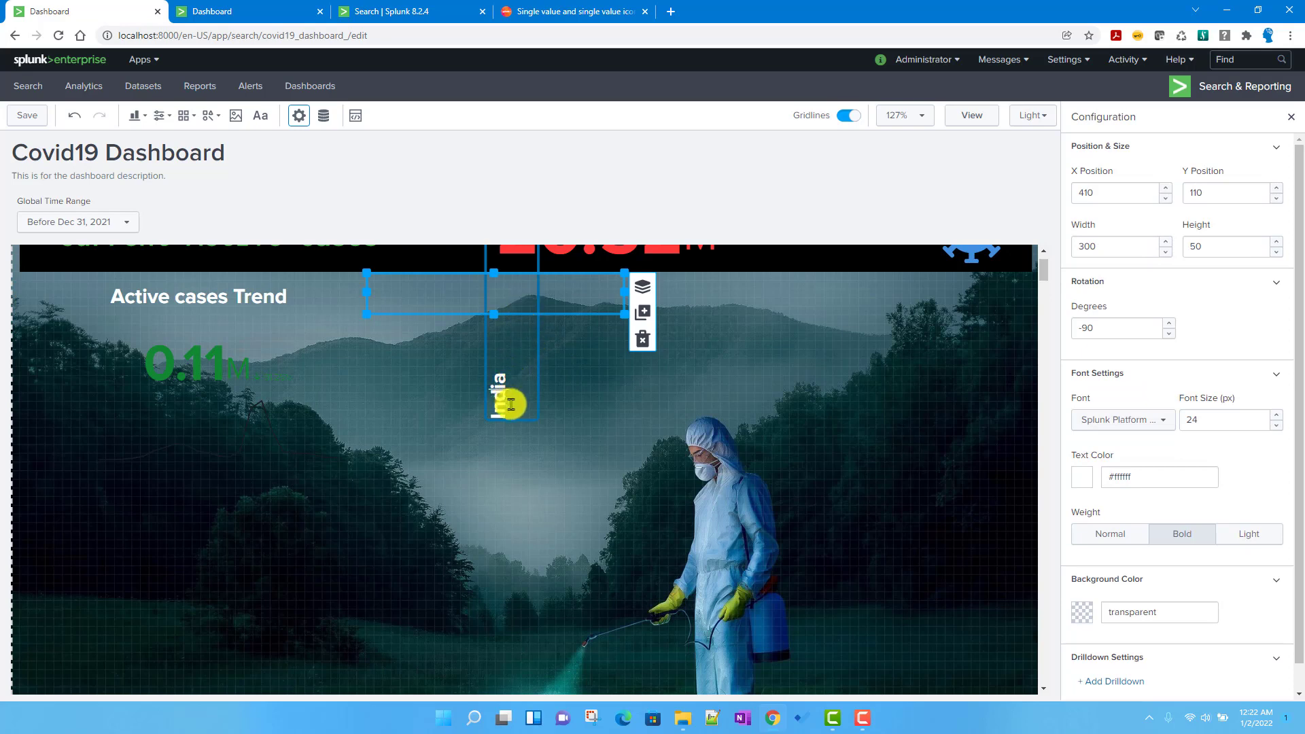
mouse_move(511, 405)
mouse_down()
mouse_move(498, 376)
mouse_move(515, 419)
mouse_up()
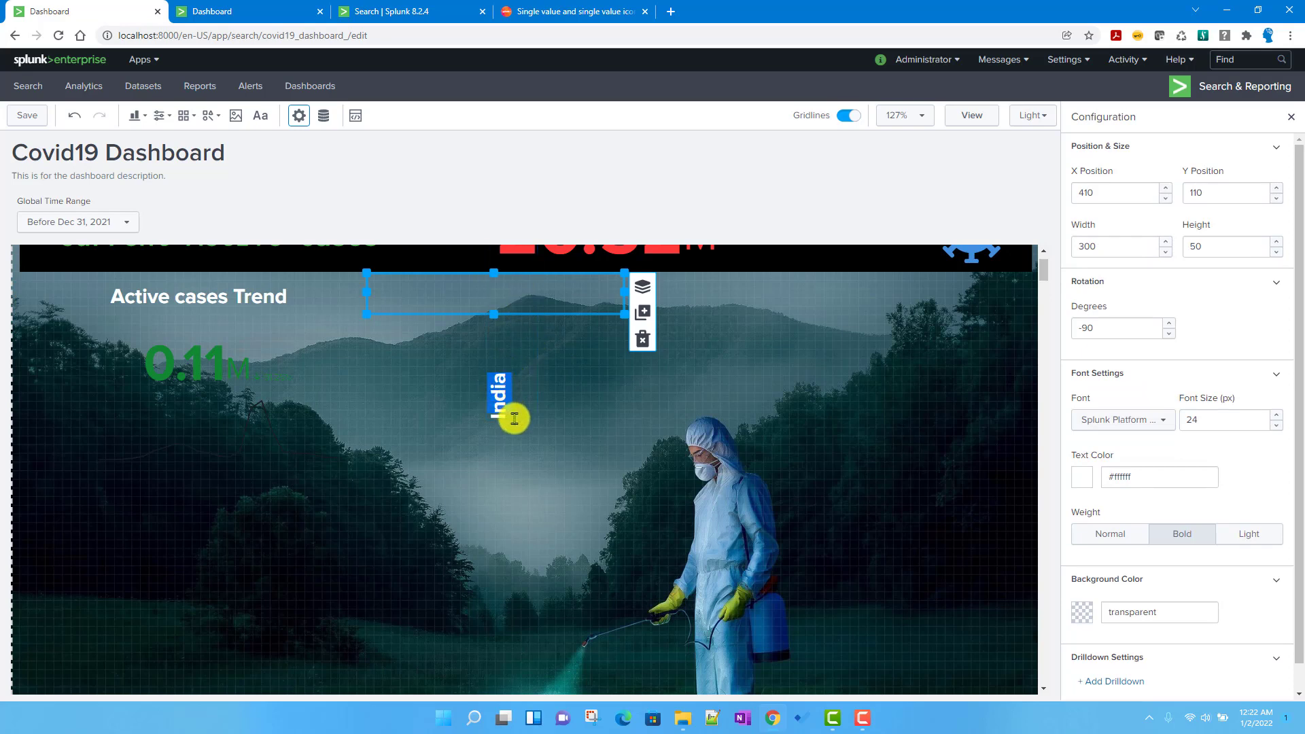
click(1275, 422)
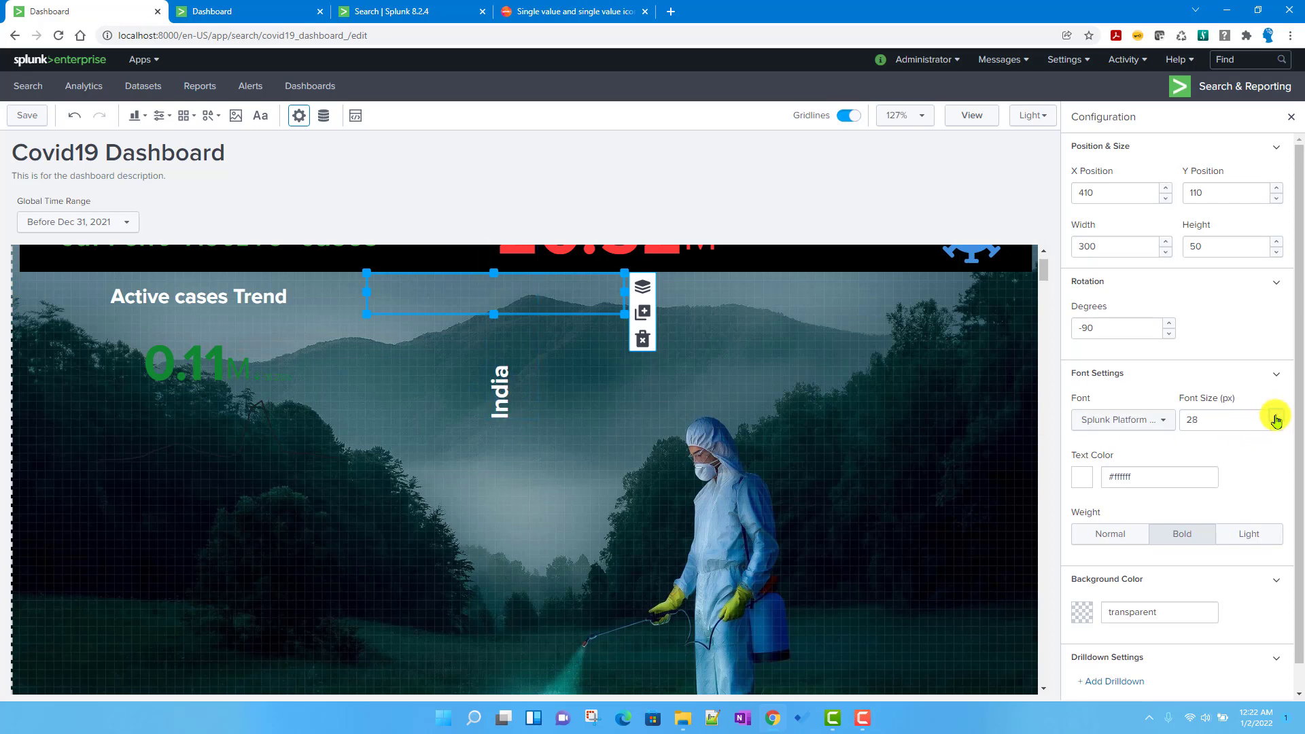
click(1276, 417)
click(1276, 416)
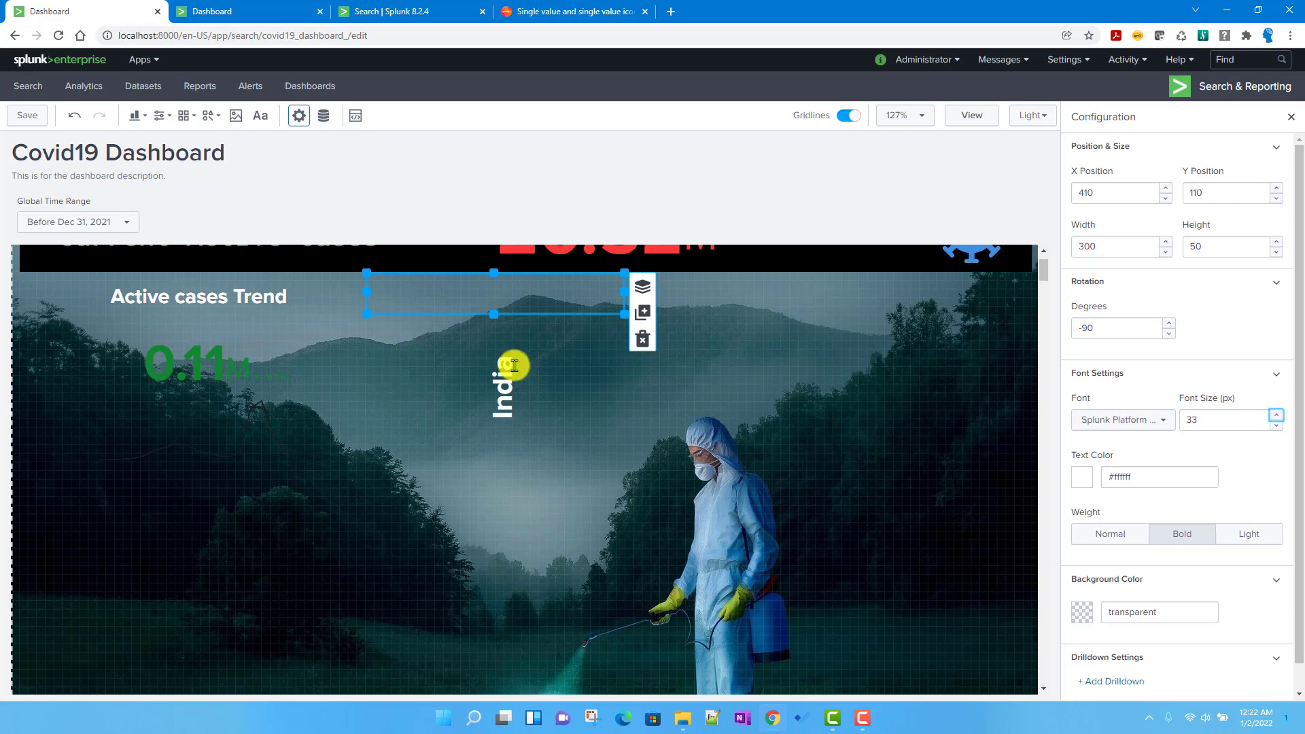
drag(539, 273, 34, 365)
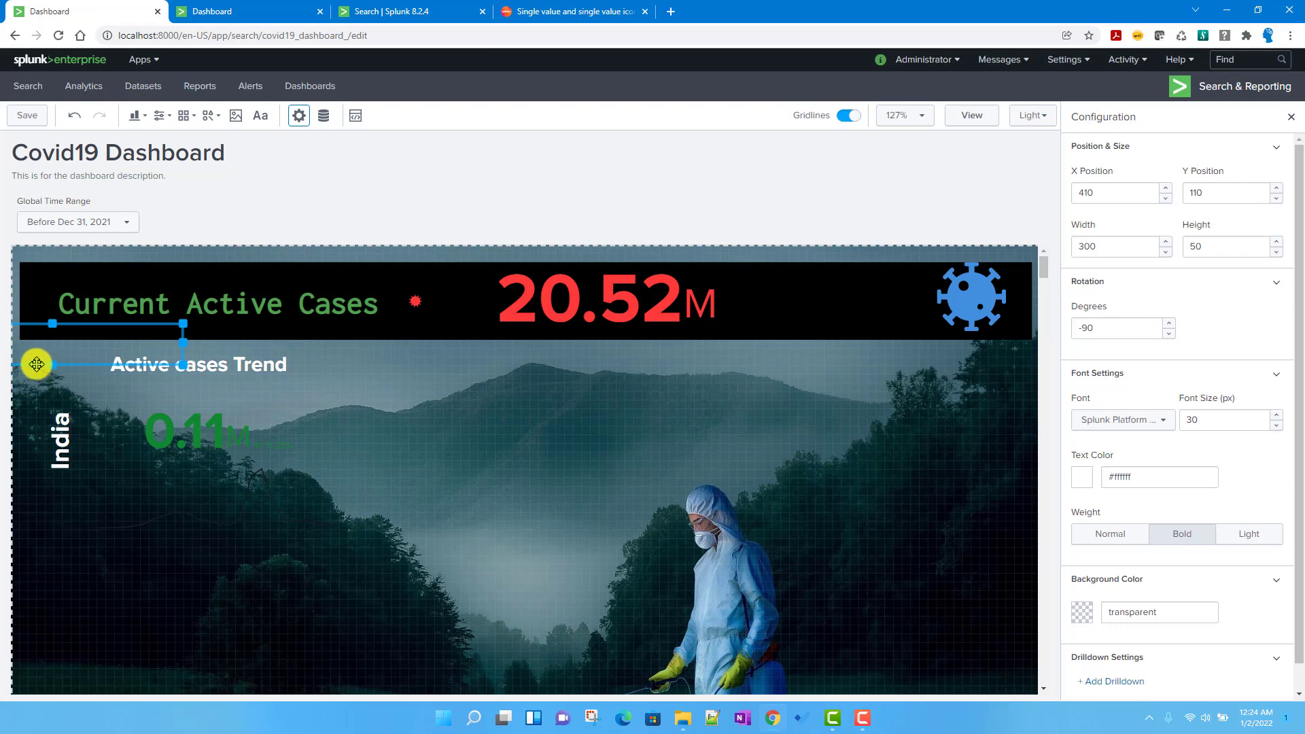
click(454, 445)
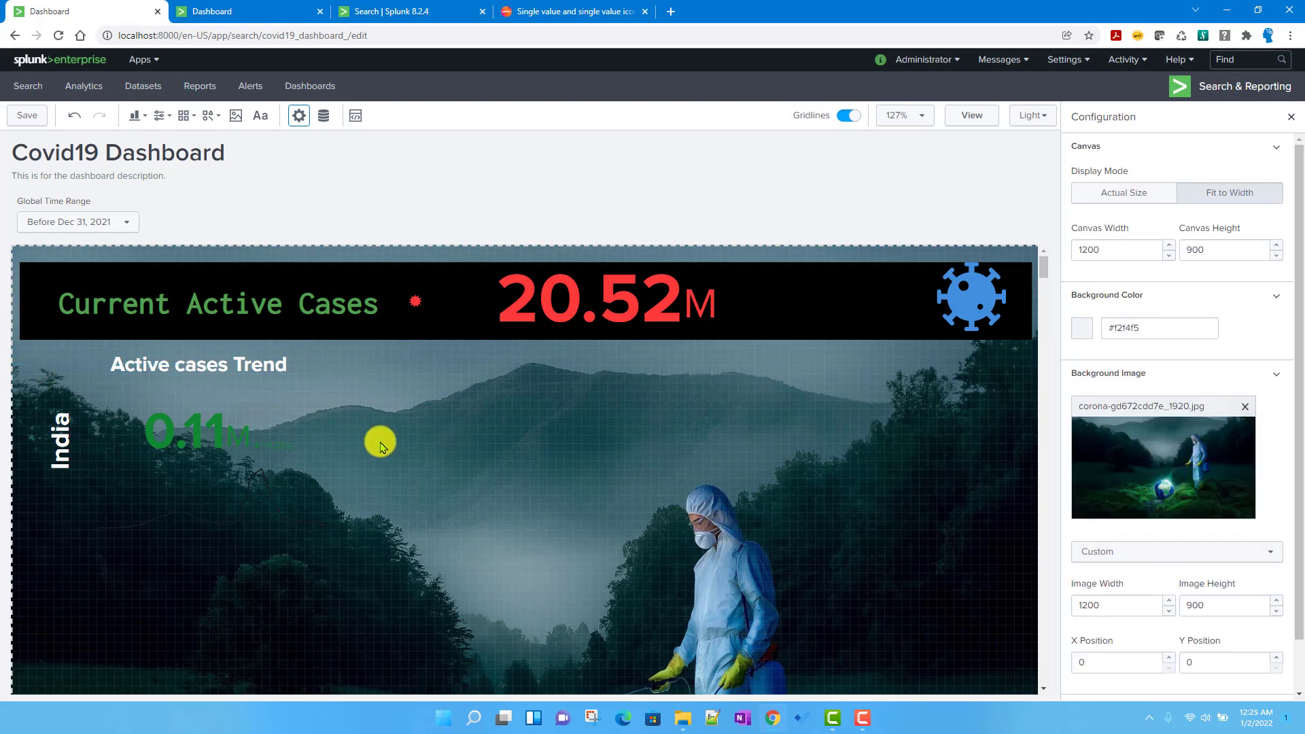
- Duplicate the India single value and move one of the two below the other, to about X 90, Y 410
click(228, 438)
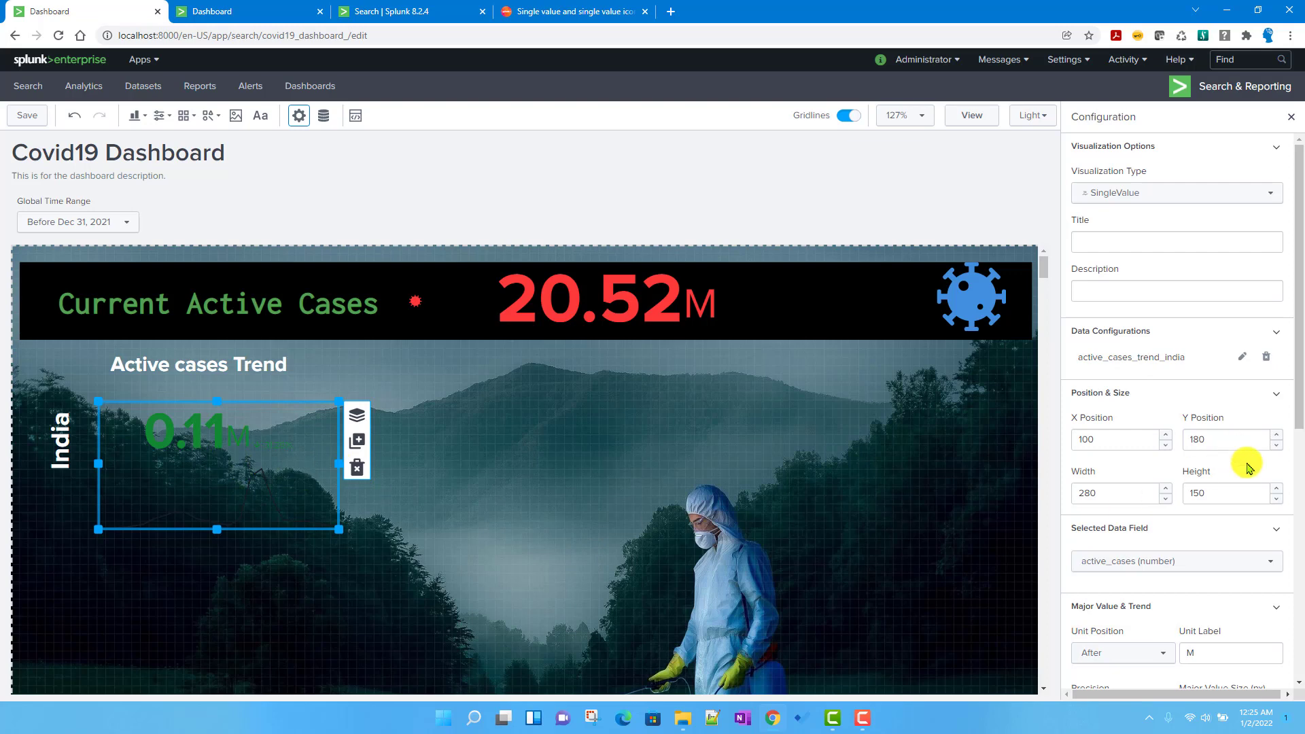
scroll(1229, 513, down, 2)
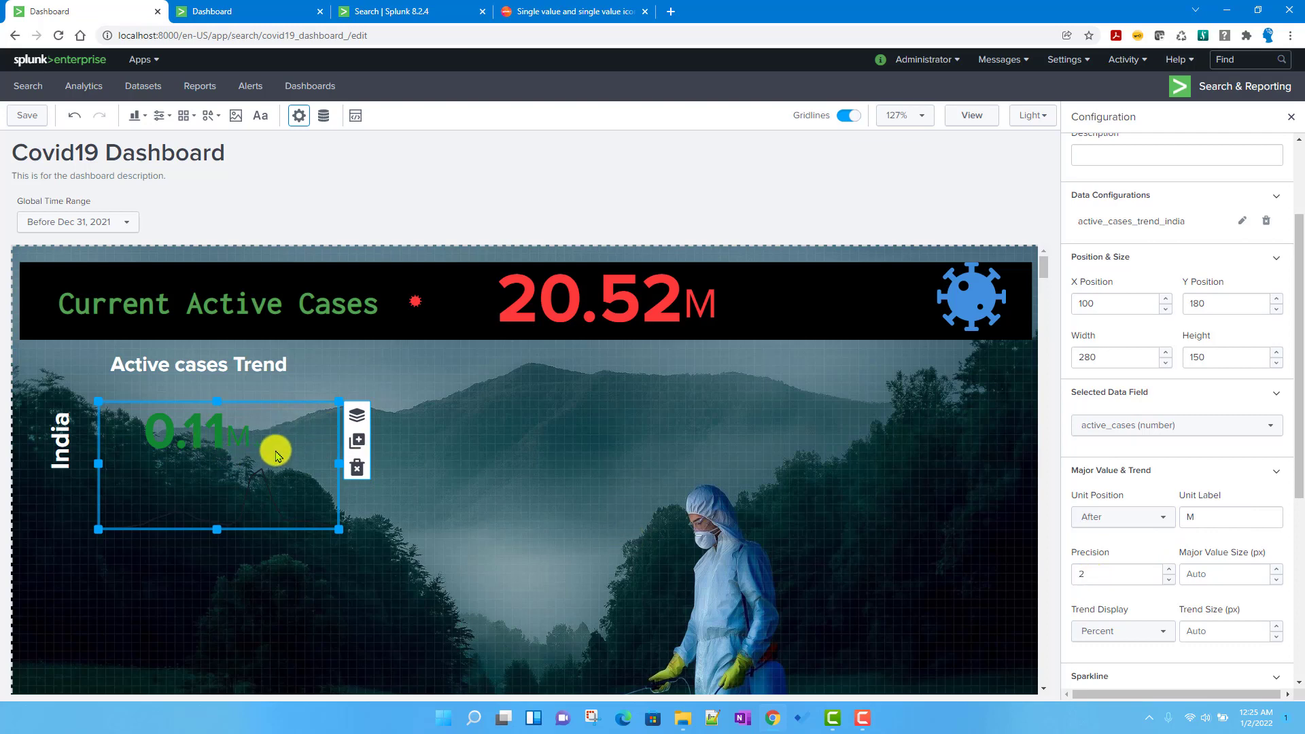
click(358, 443)
scroll(487, 469, down, 2)
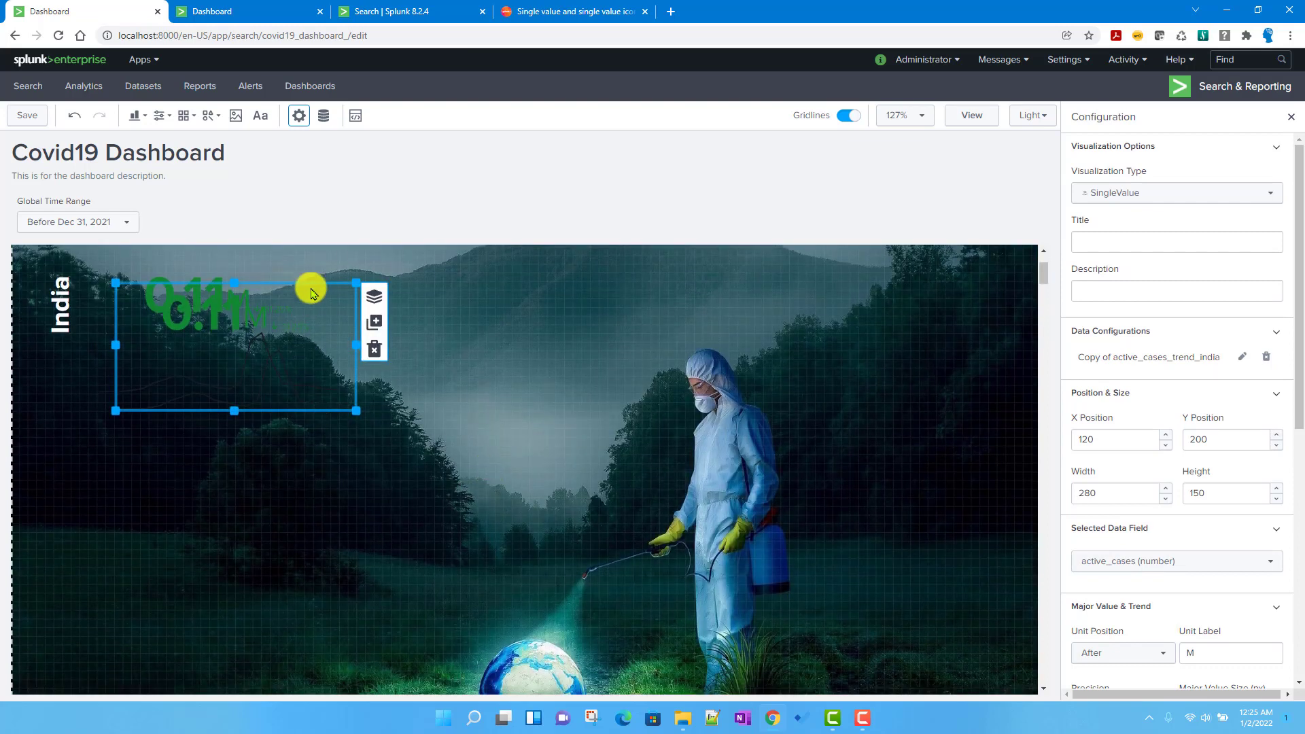
drag(317, 285, 312, 490)
scroll(469, 474, down, 3)
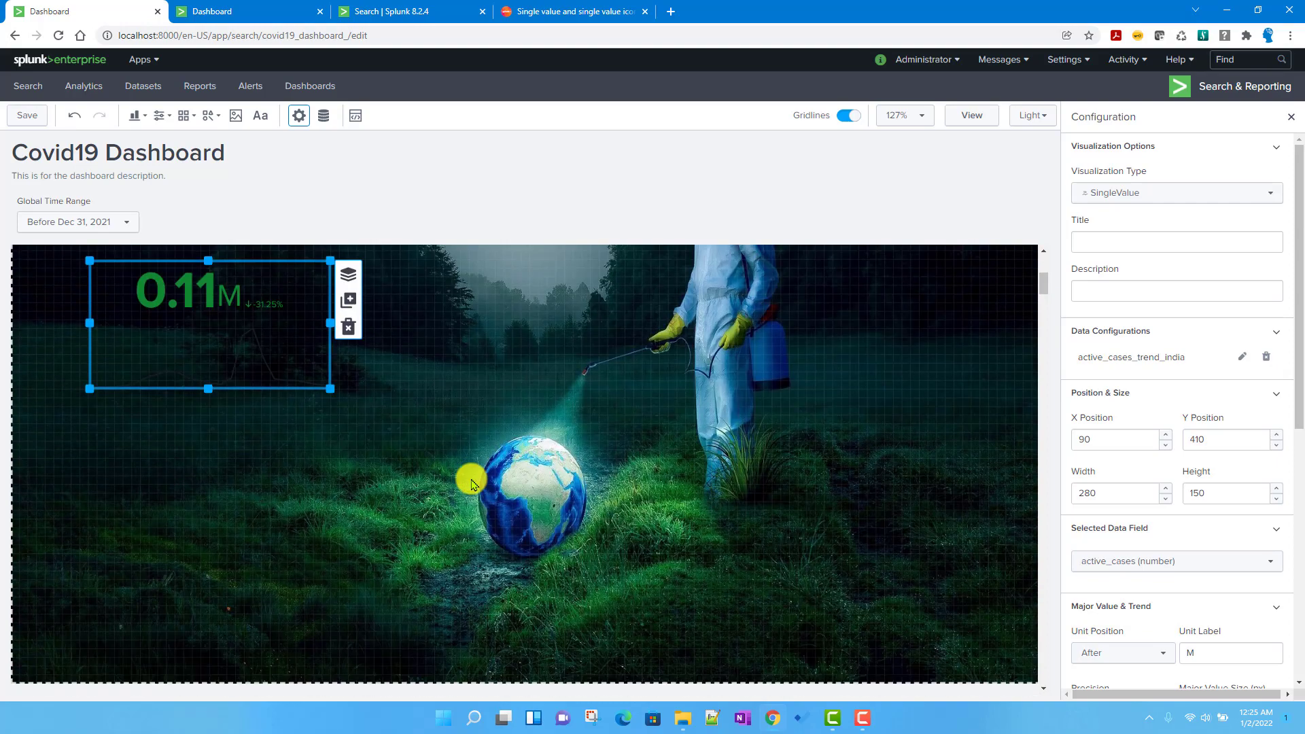
- Duplicate the lower single value and place one of the pair beneath it at about X 110, Y 620
click(352, 304)
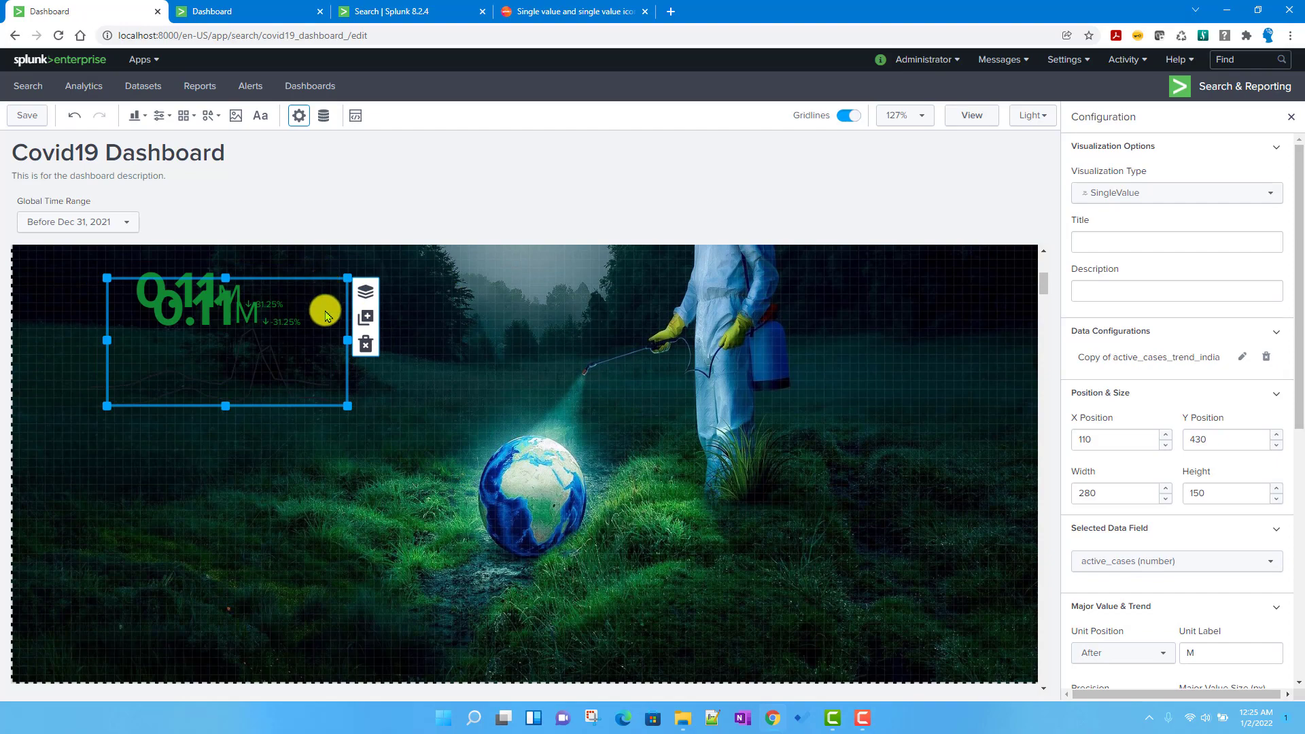
drag(323, 306, 341, 464)
scroll(539, 469, up, 3)
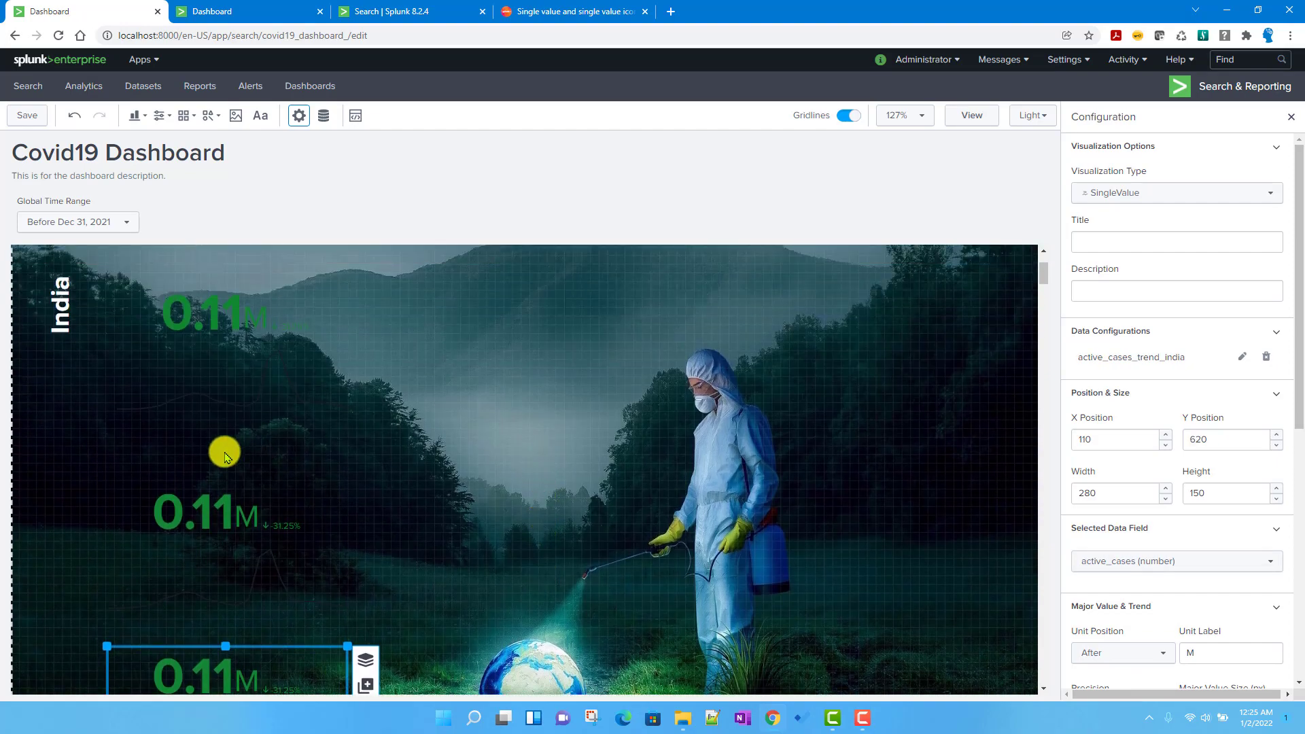
- Move the middle of the three single values slightly upward to even out the vertical spacing
click(225, 456)
click(234, 488)
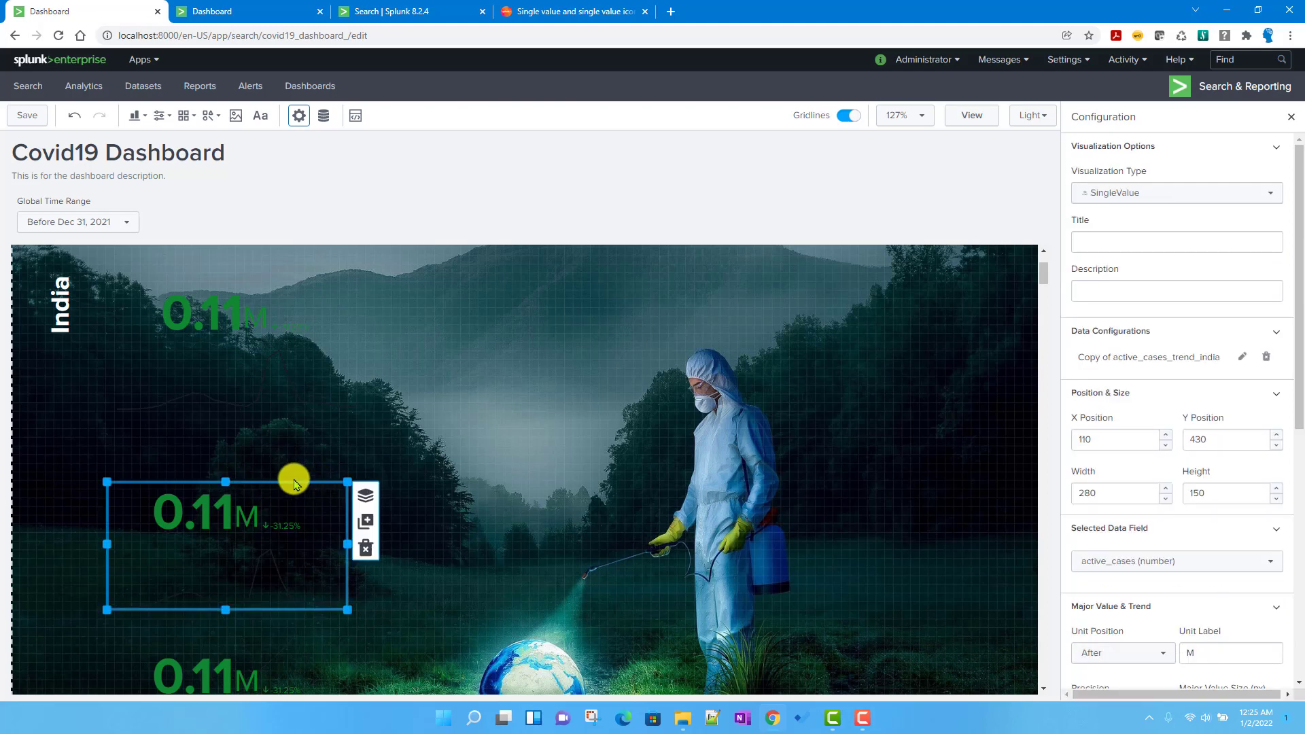
click(300, 472)
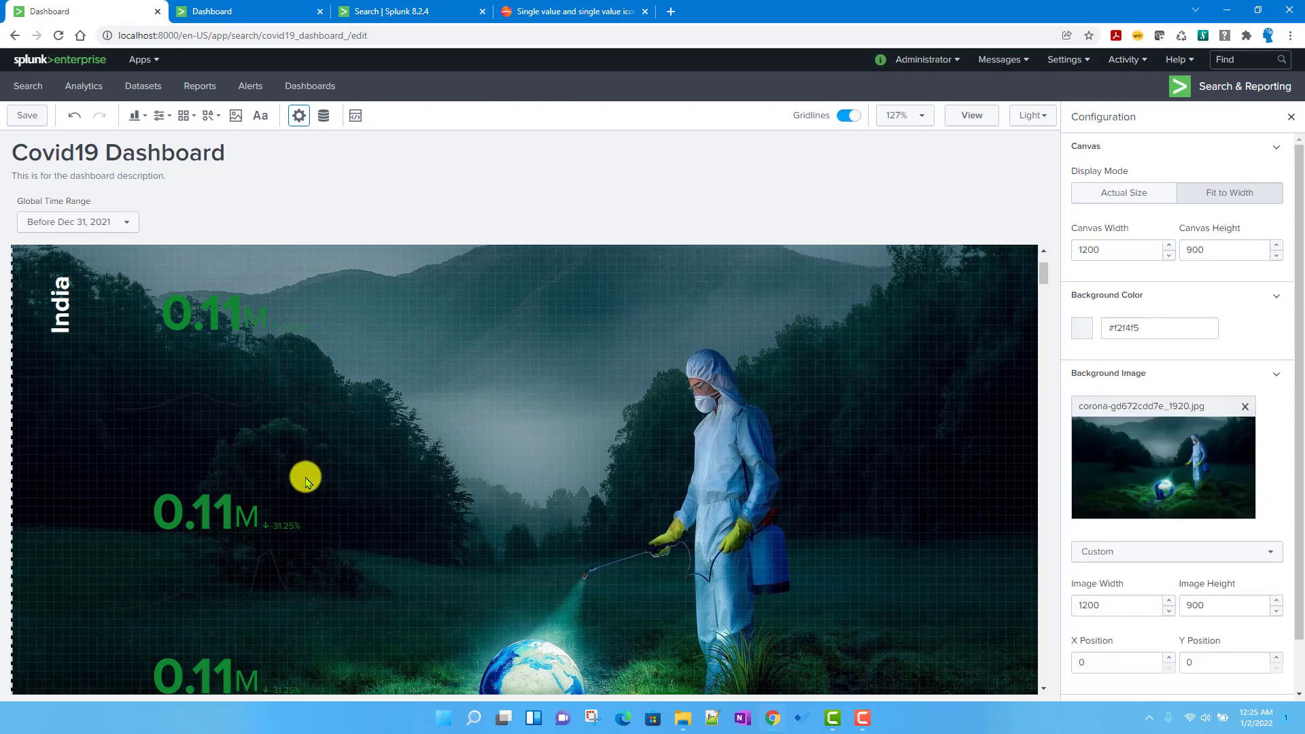
click(268, 501)
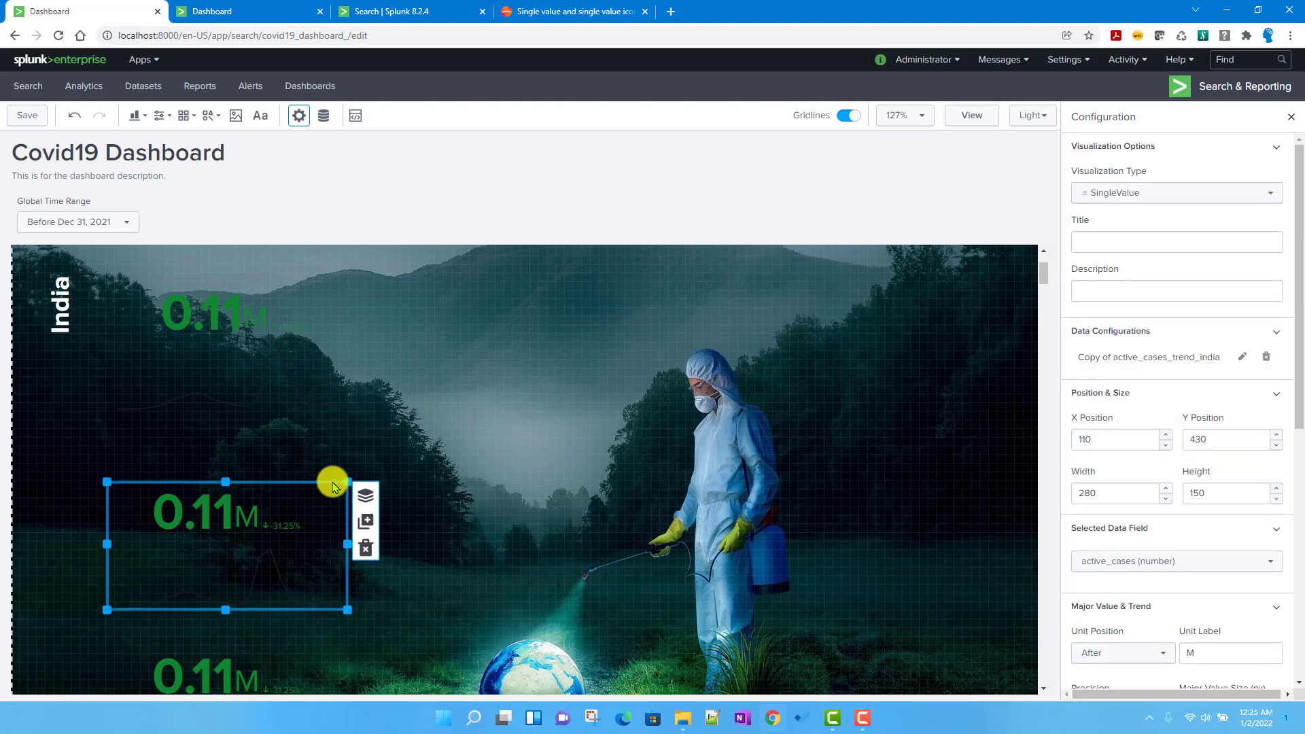
mouse_move(268, 513)
mouse_down()
mouse_move(271, 496)
mouse_move(268, 510)
mouse_up()
click(560, 501)
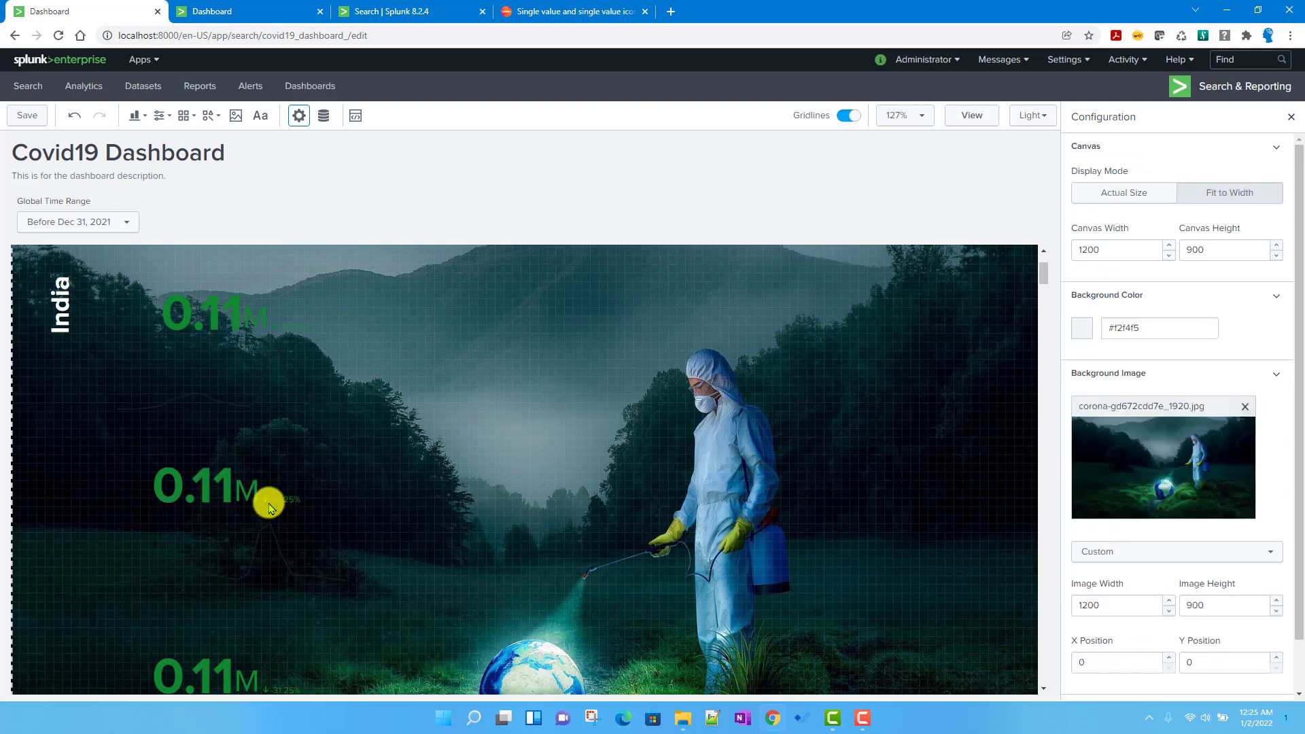
- Replace the middle single value's data source with the active_cases_tren_usa chain search
click(269, 508)
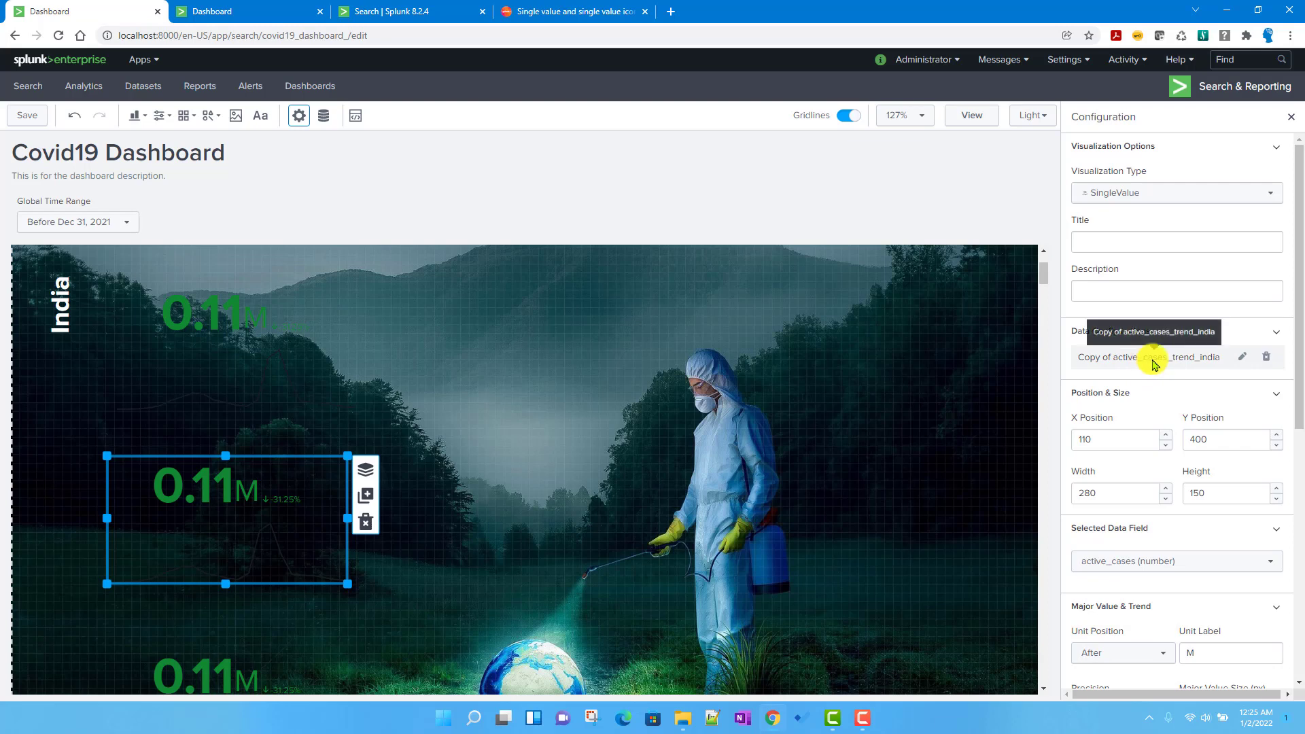
click(1267, 359)
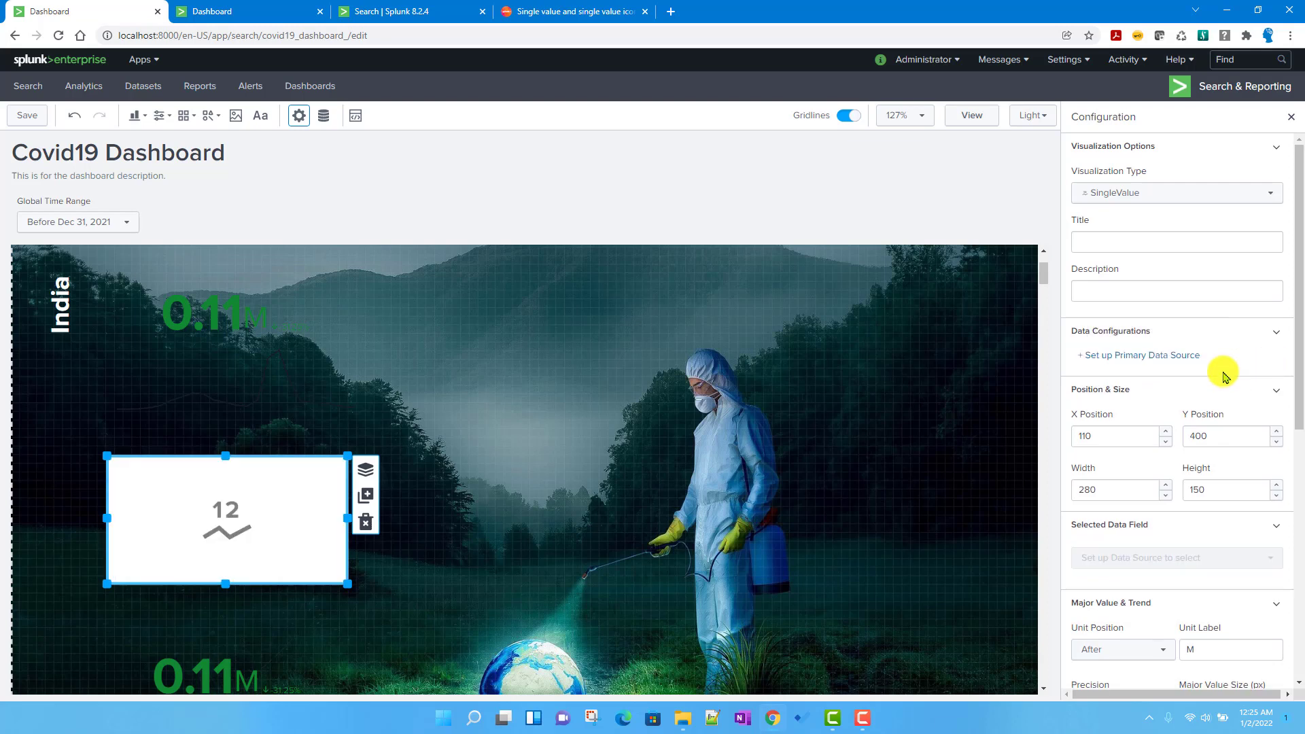
click(1164, 356)
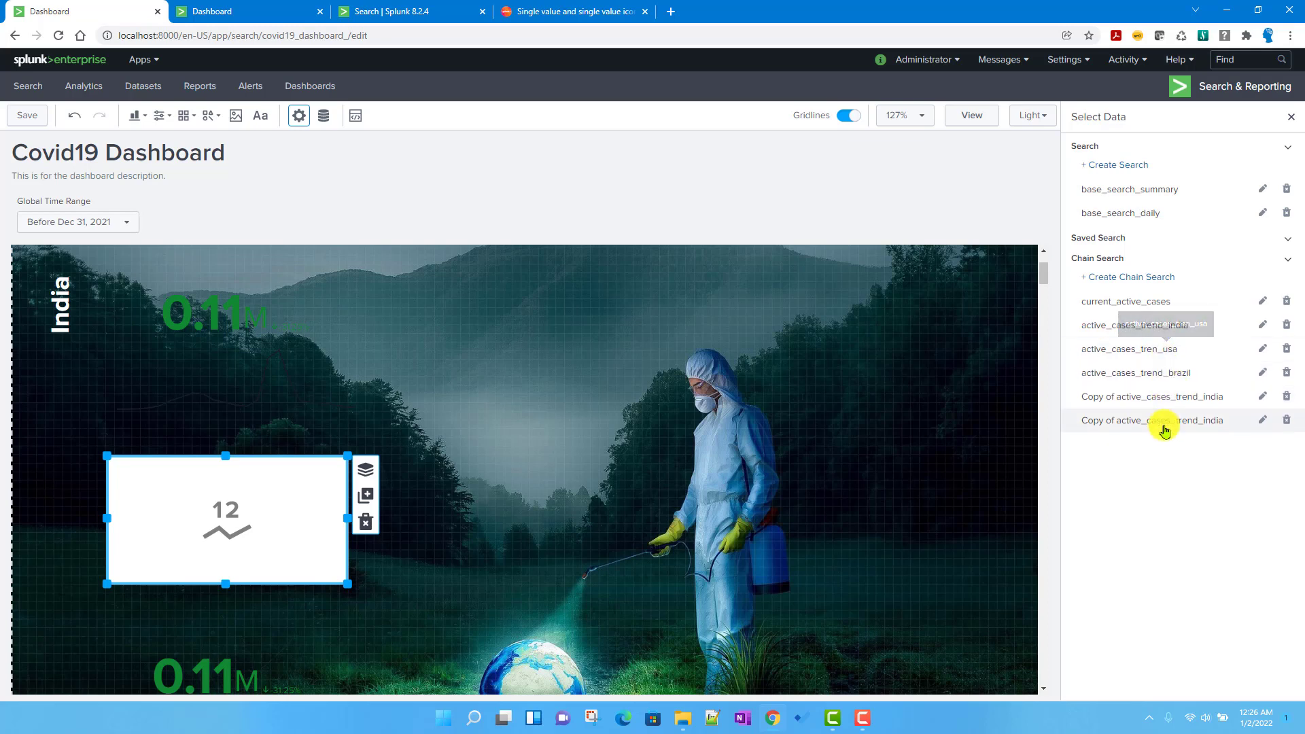
click(1147, 356)
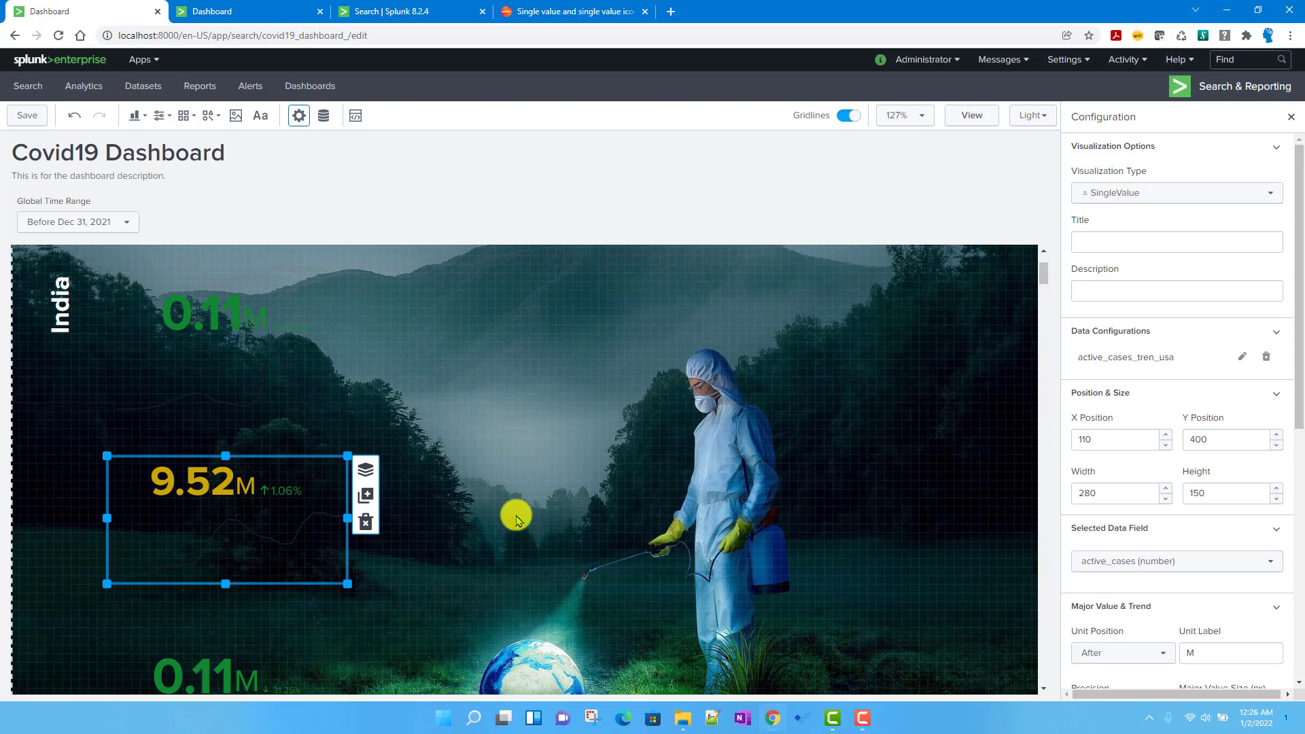
- Remove the bottom single value's data source and delete both "Copy of active_cases_trend_india" chain searches
click(258, 615)
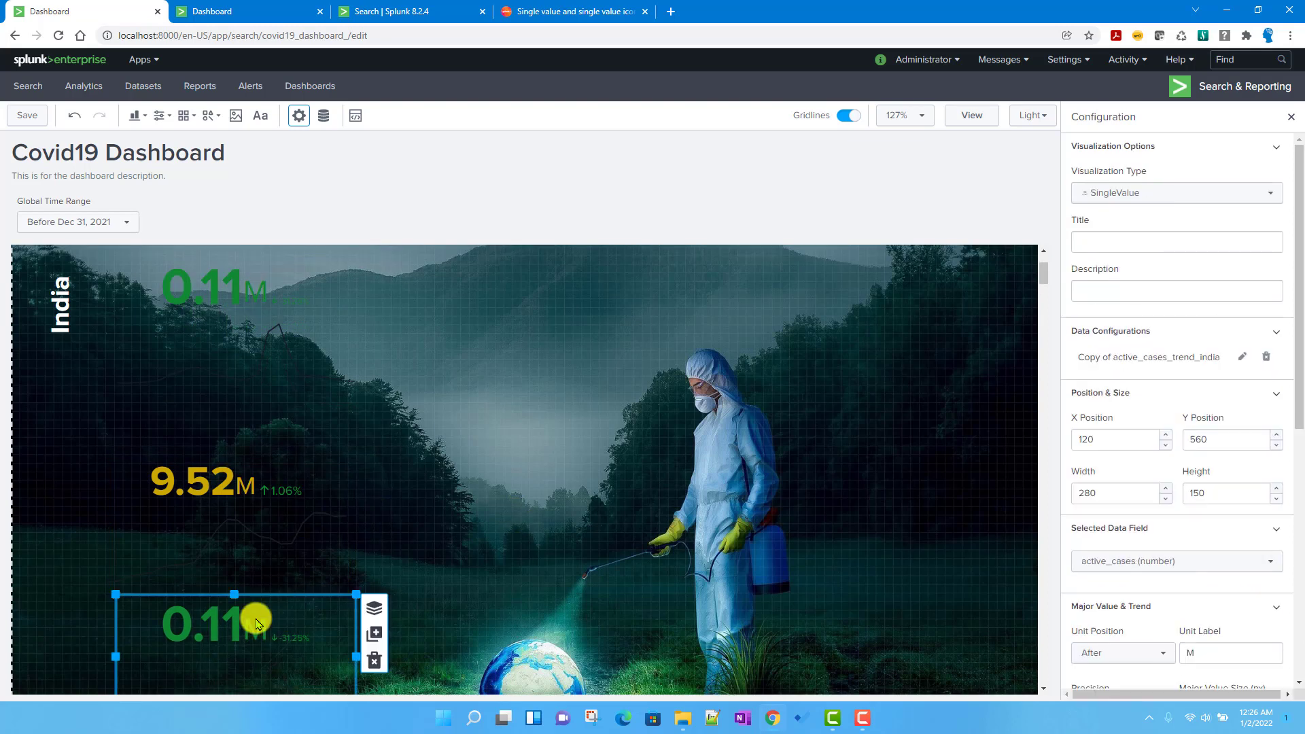
click(1268, 360)
click(1142, 353)
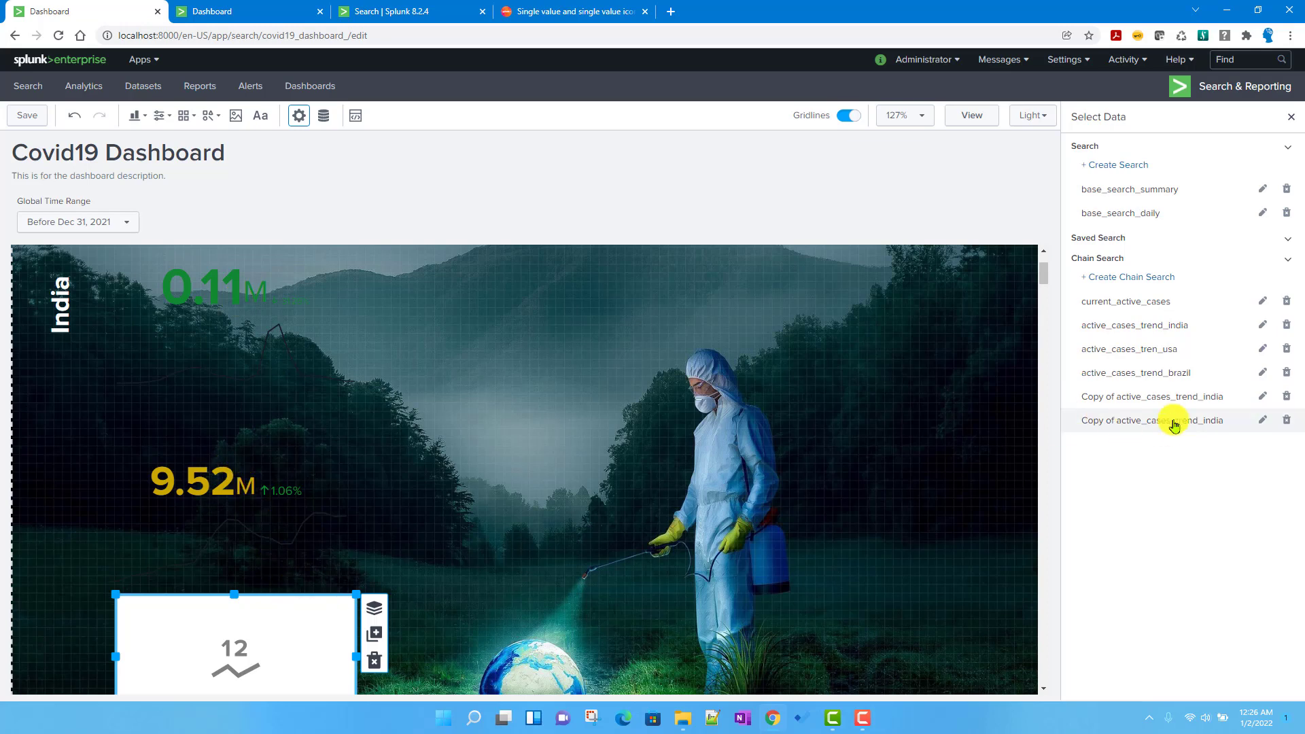
click(1287, 421)
click(807, 223)
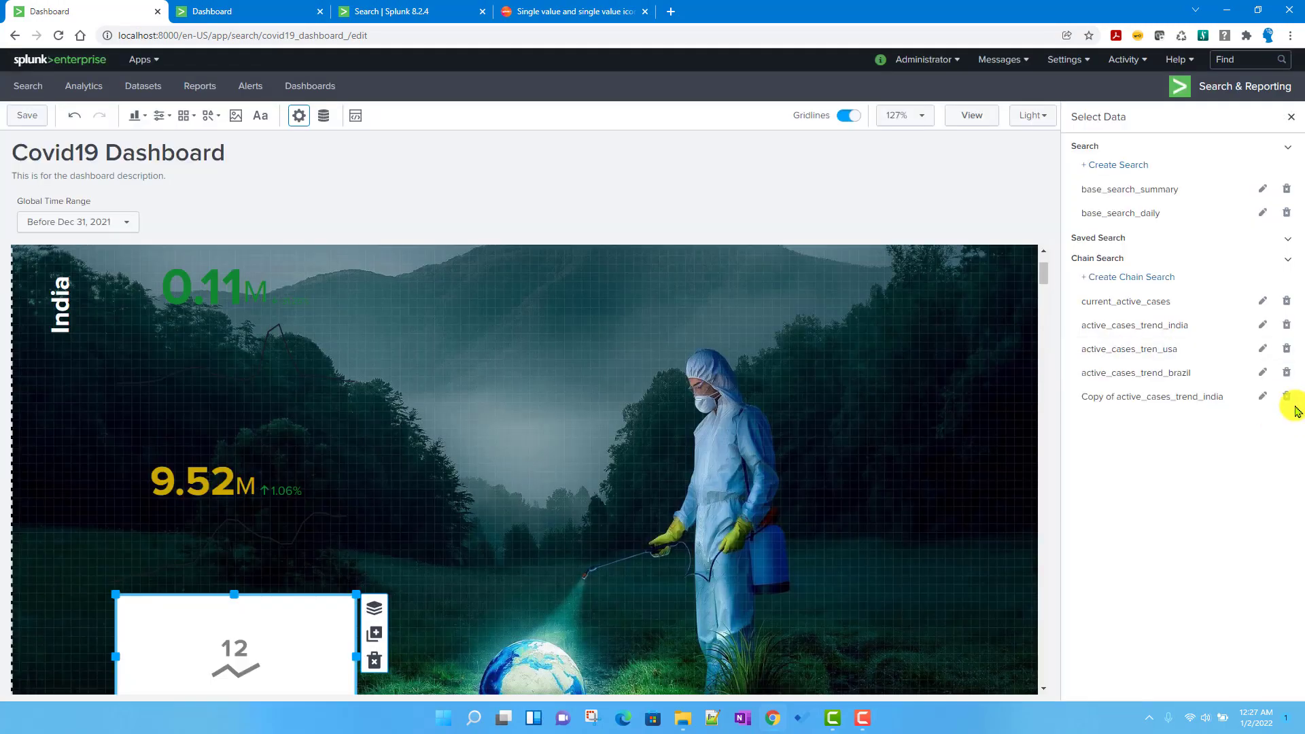
click(1285, 398)
click(827, 226)
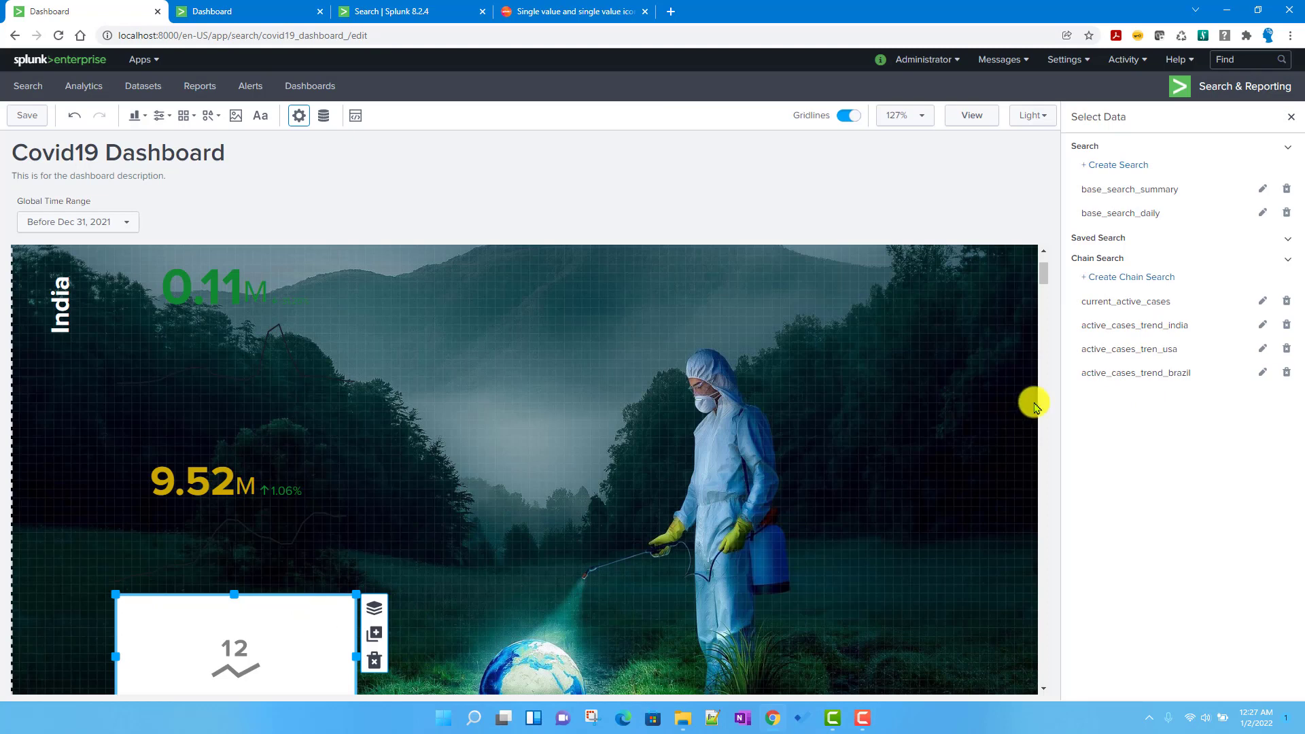
- Assign active_cases_trend_brazil as the bottom single value's data source and move the value down to Y 580
click(1174, 373)
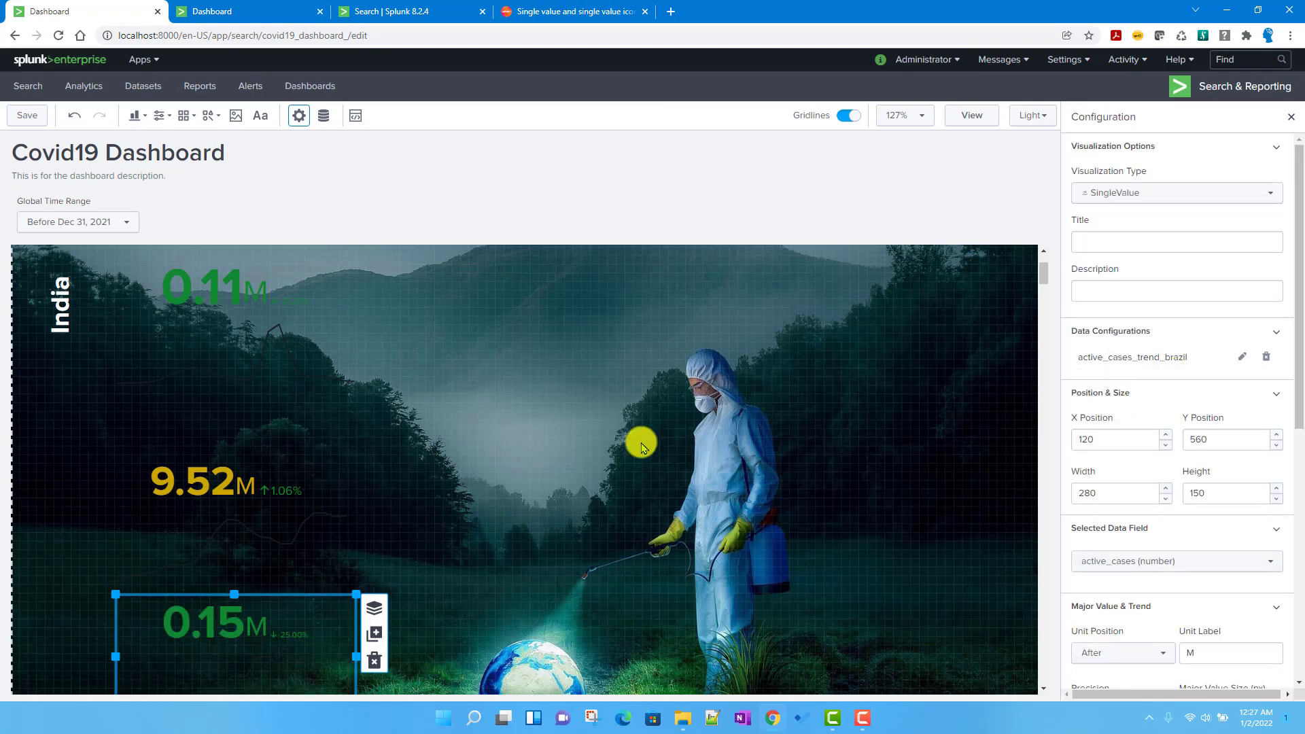
scroll(469, 469, down, 2)
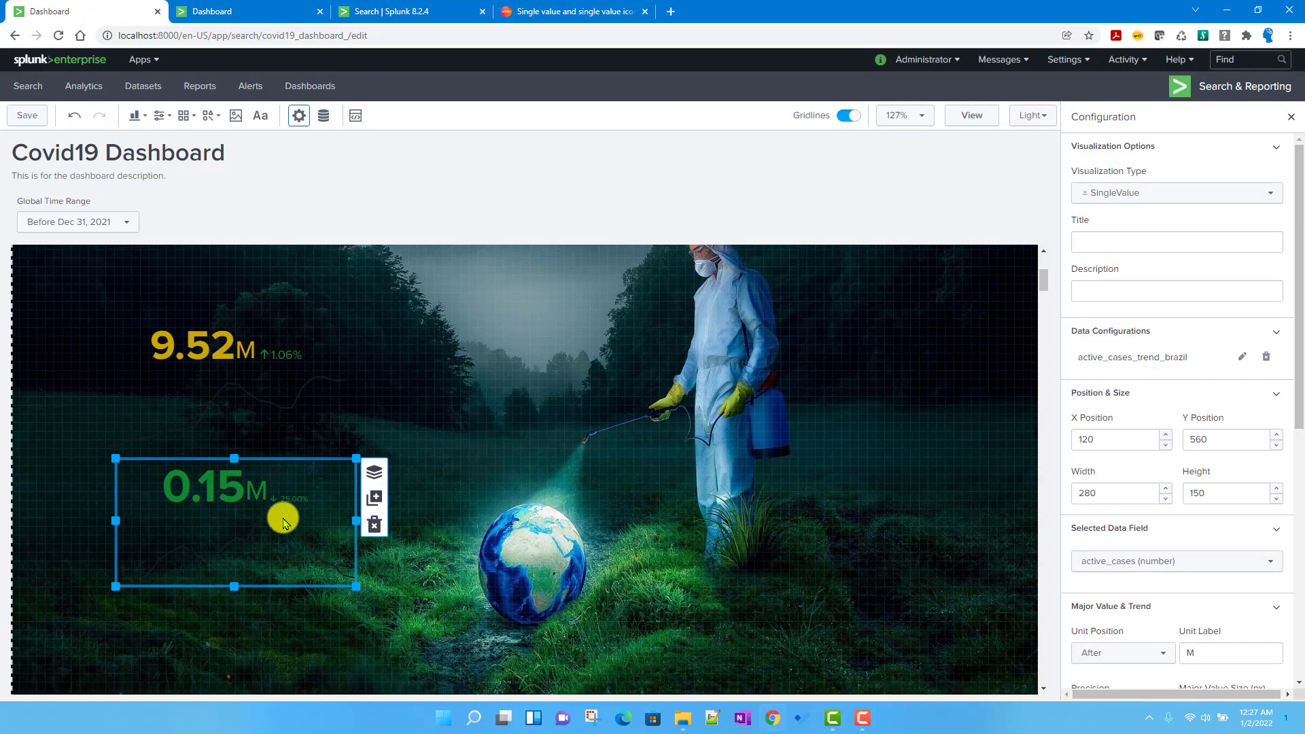
drag(283, 521, 285, 538)
- Add a text element reading "USA" to the canvas
scroll(431, 481, up, 3)
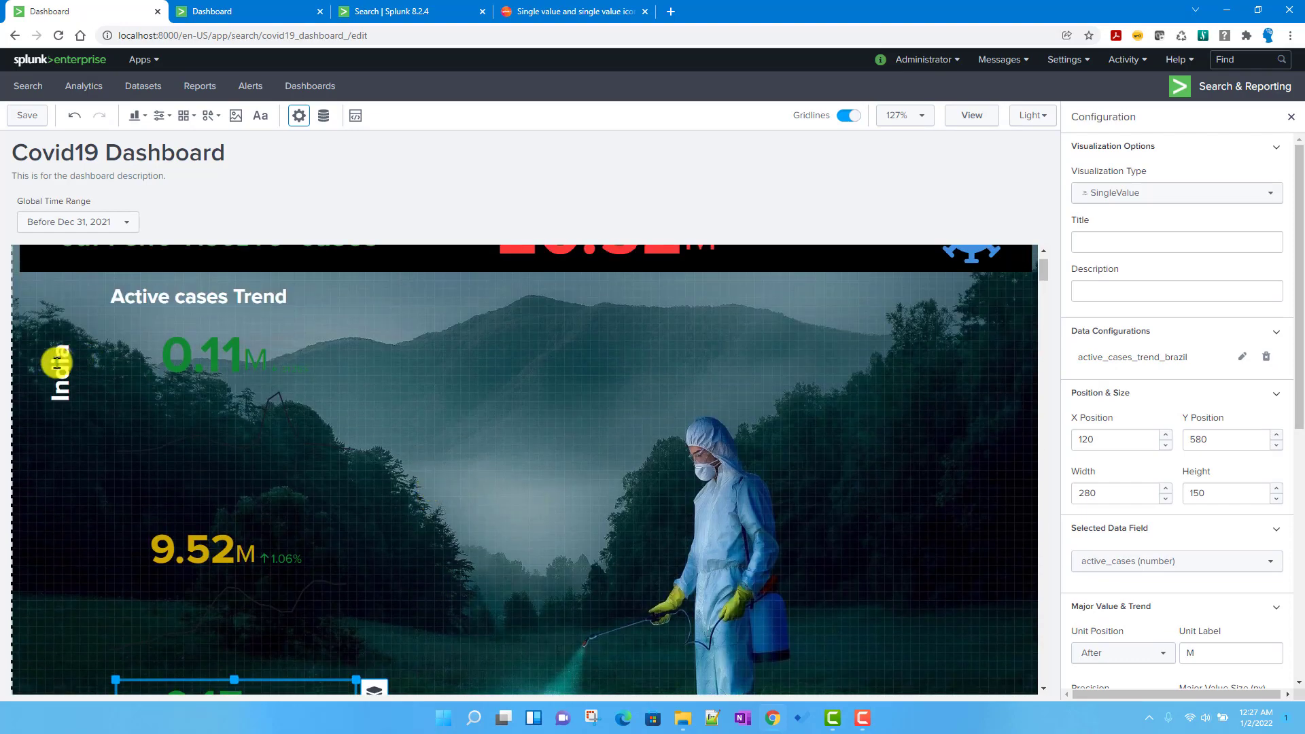
click(58, 363)
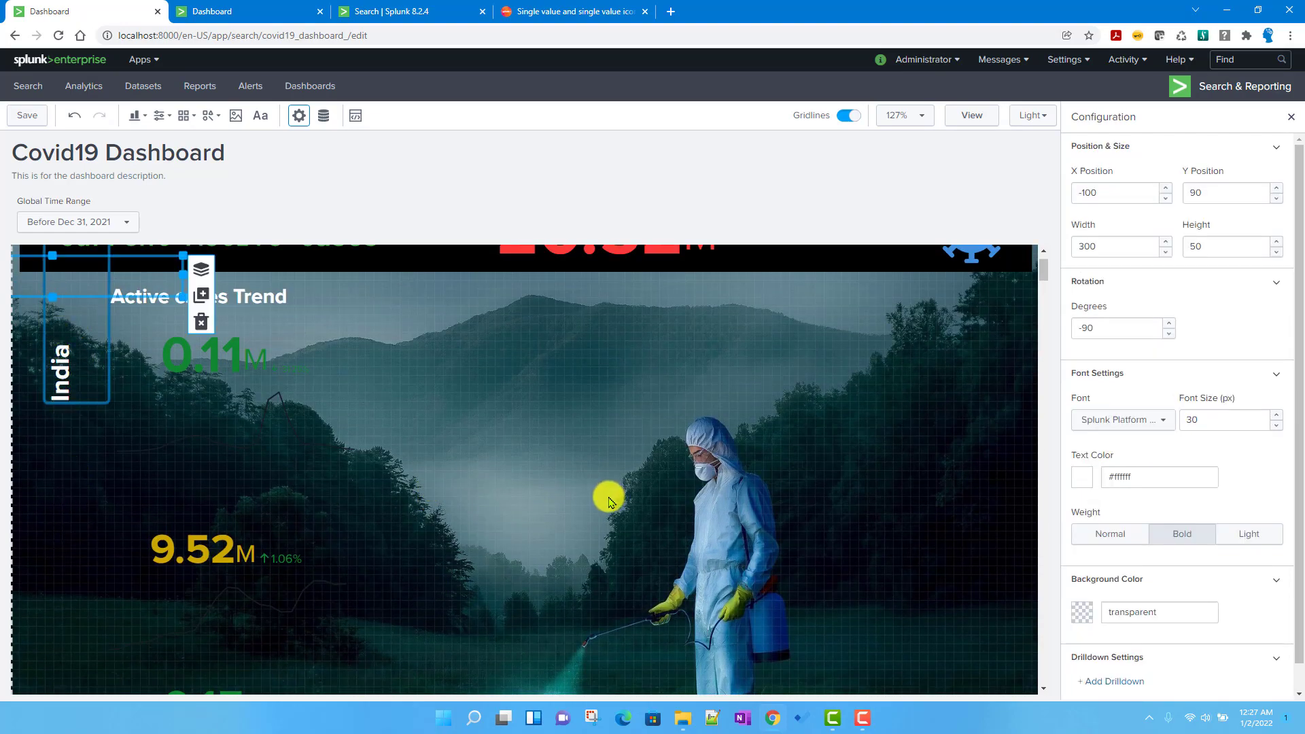
click(539, 471)
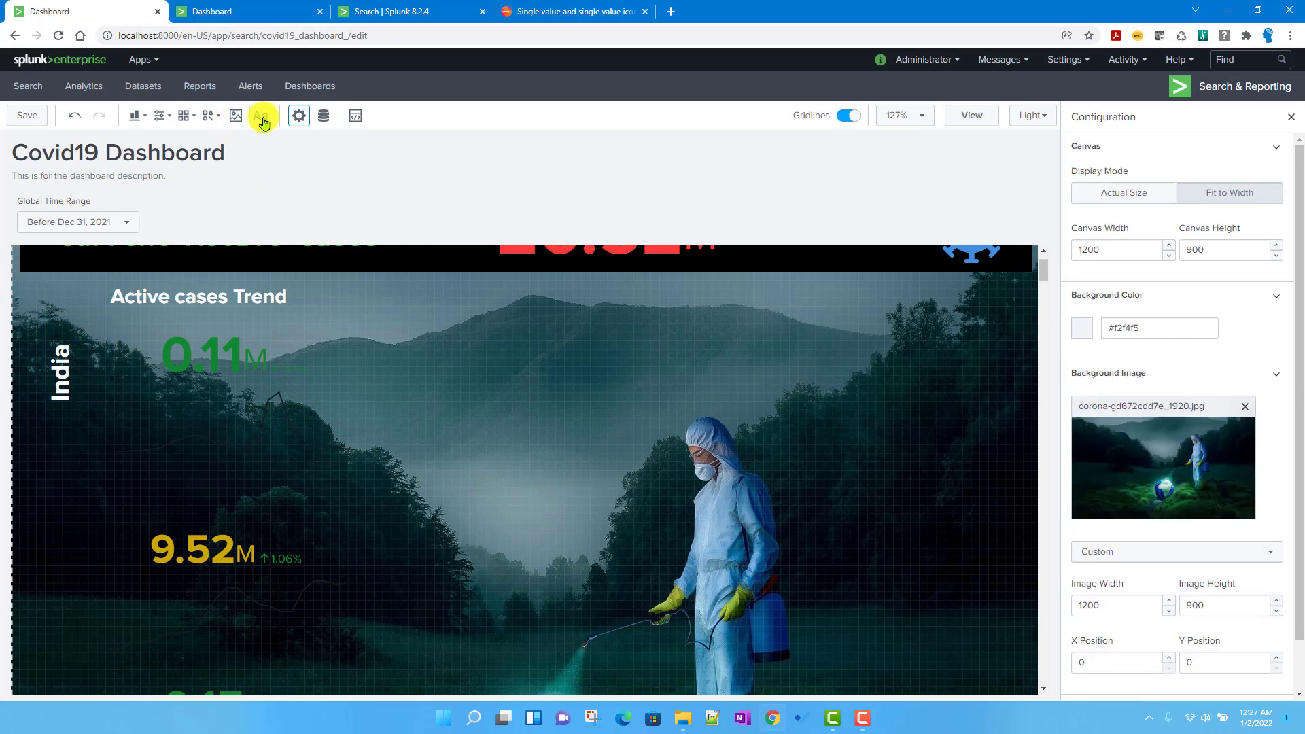
click(262, 121)
click(488, 297)
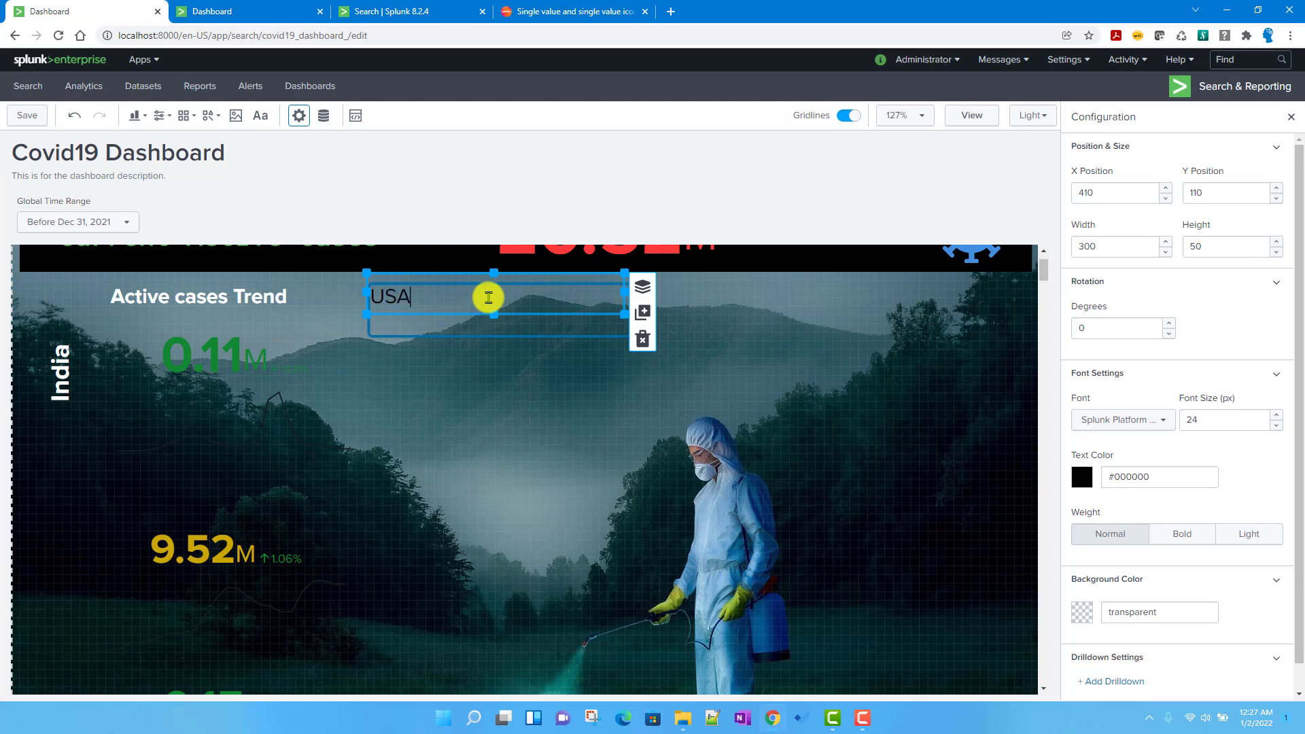
- Format the USA label as white, bold text at 28 px
double_click(384, 297)
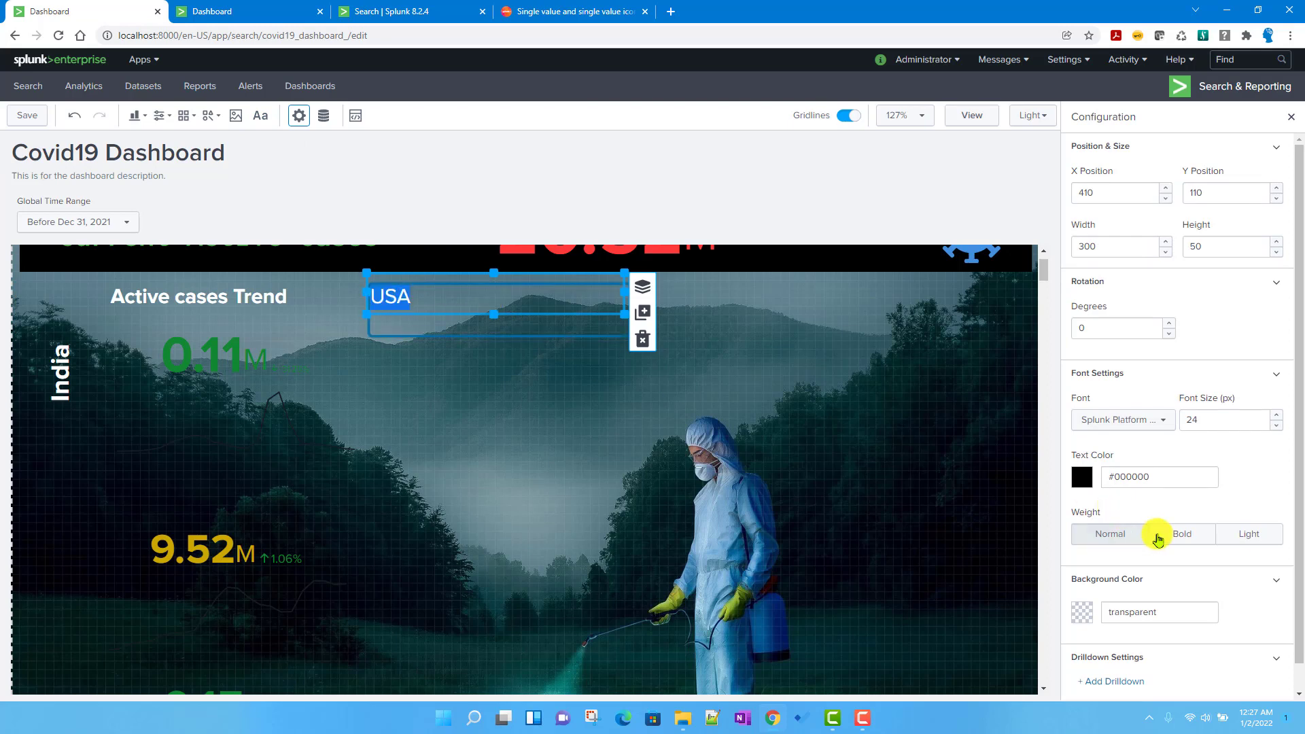
click(1094, 476)
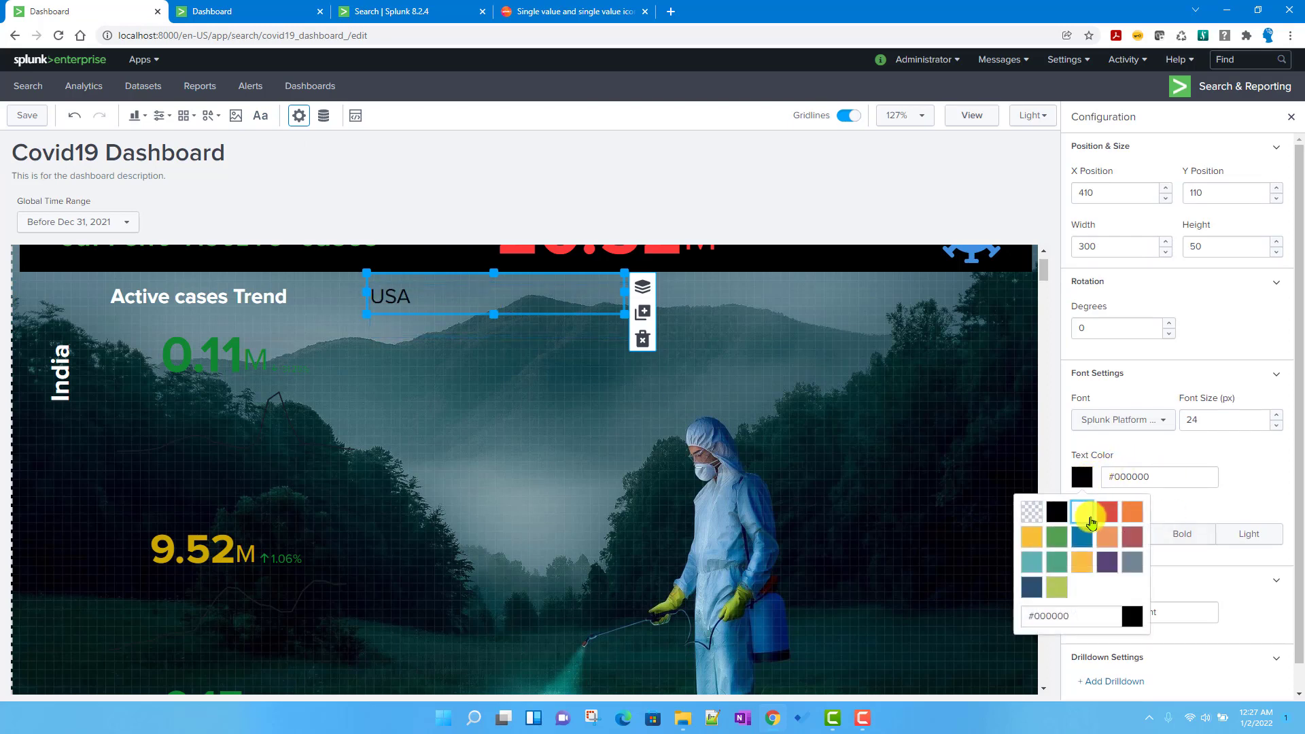
click(1089, 520)
click(1179, 532)
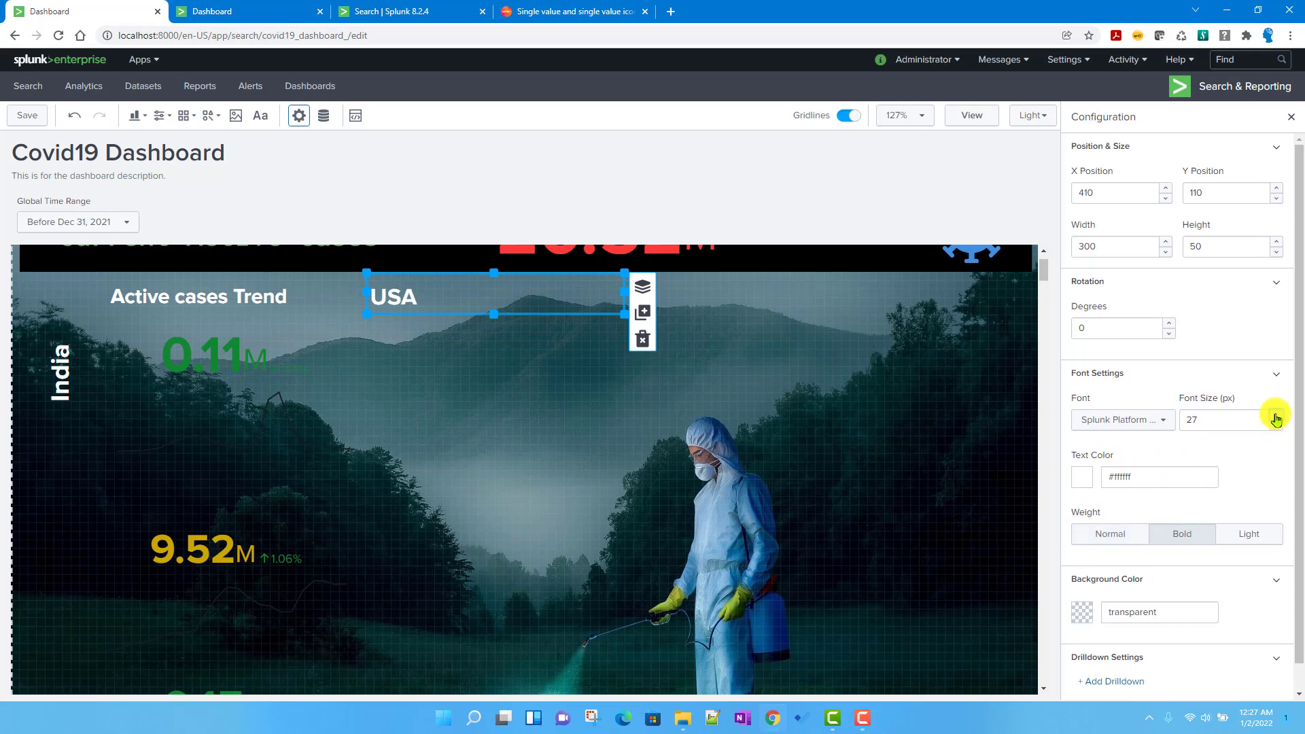
- Rotate the USA label to -90 degrees and place it to the left of the 9.52M single value
click(1111, 328)
drag(1017, 327, 1001, 326)
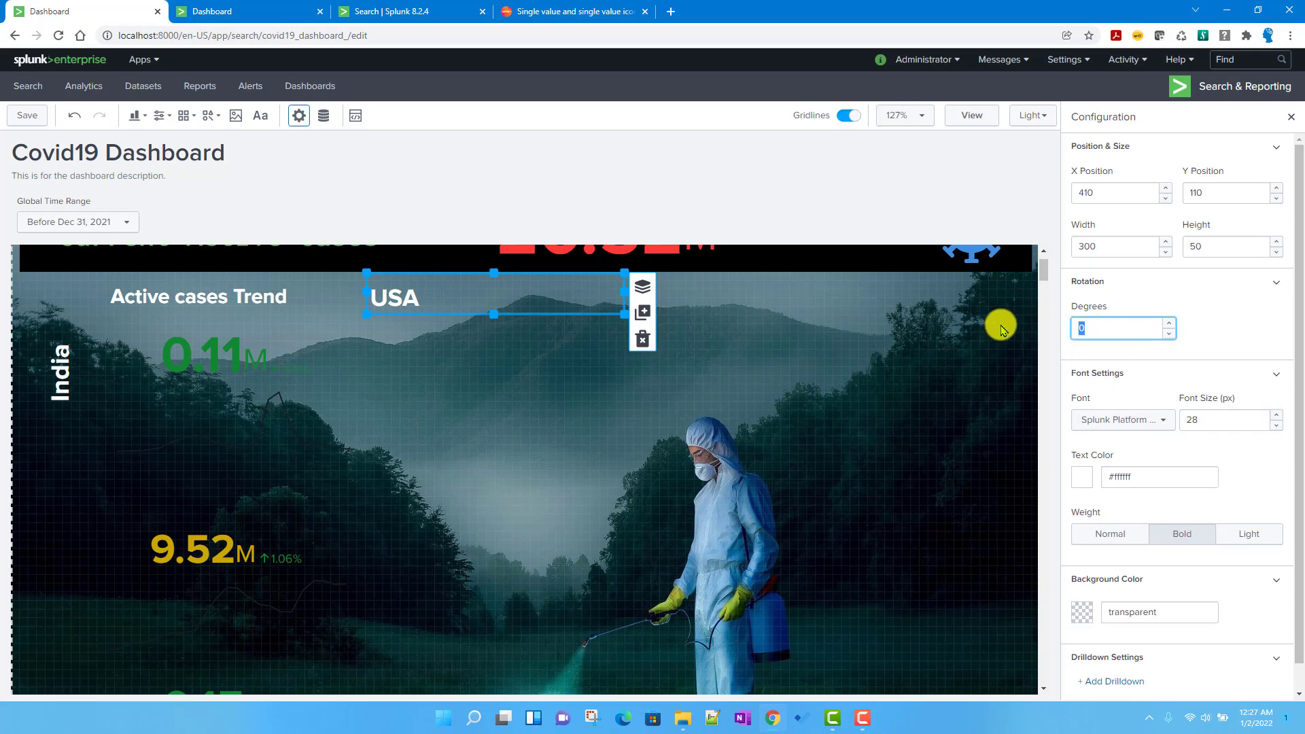
text(-90)
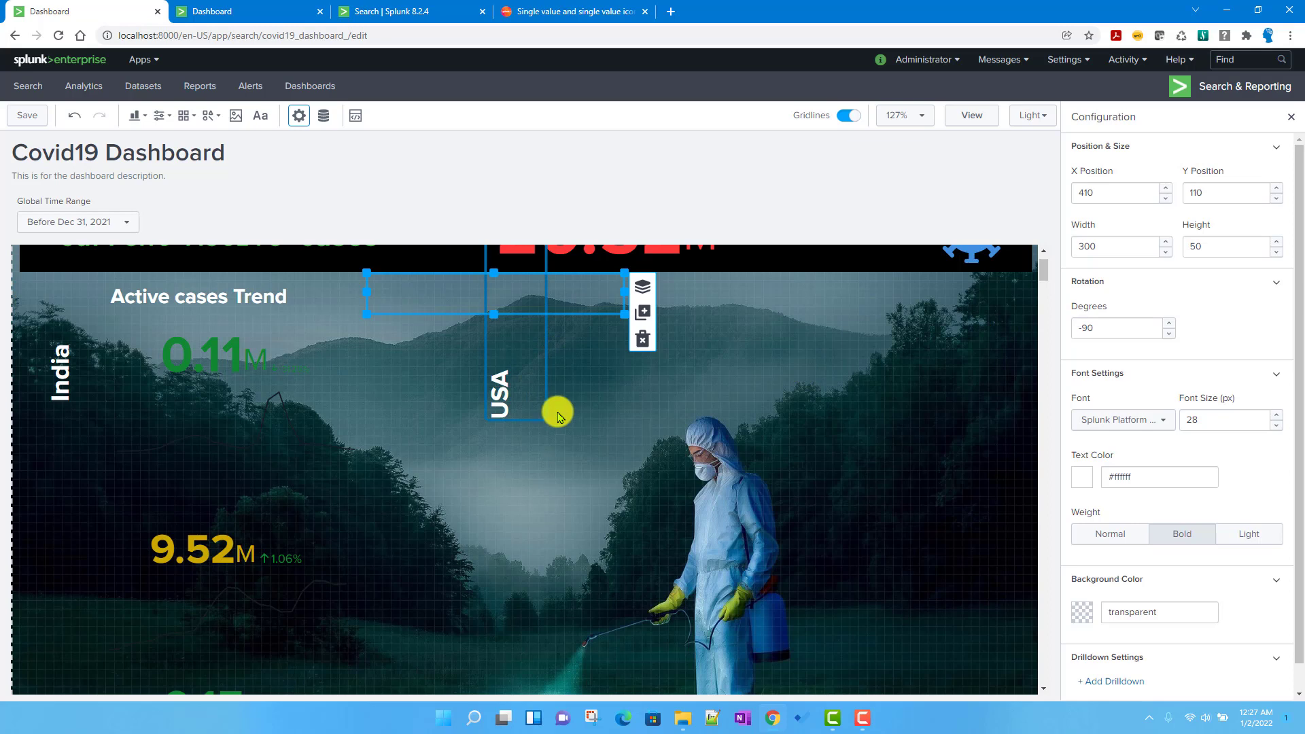
drag(557, 416, 46, 482)
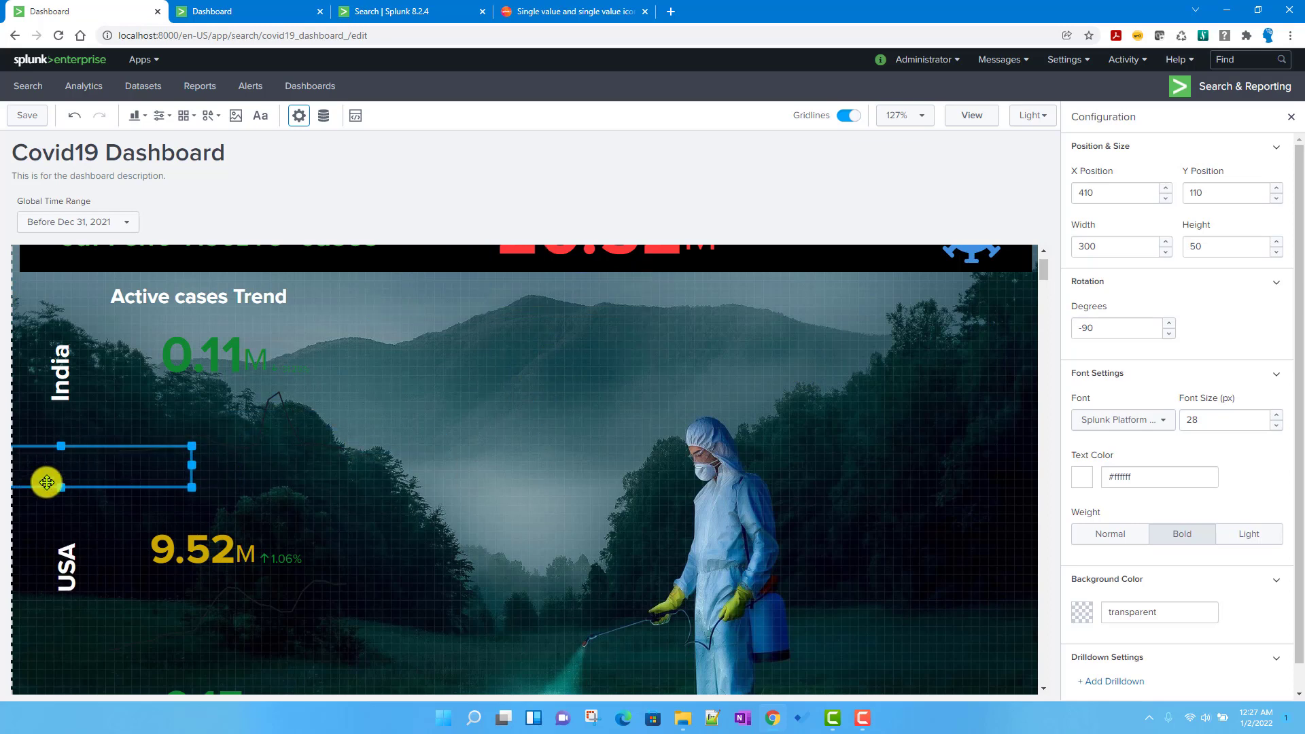
scroll(47, 482, down, 2)
click(291, 210)
- Add another text element reading "Brazil" to the canvas
click(257, 117)
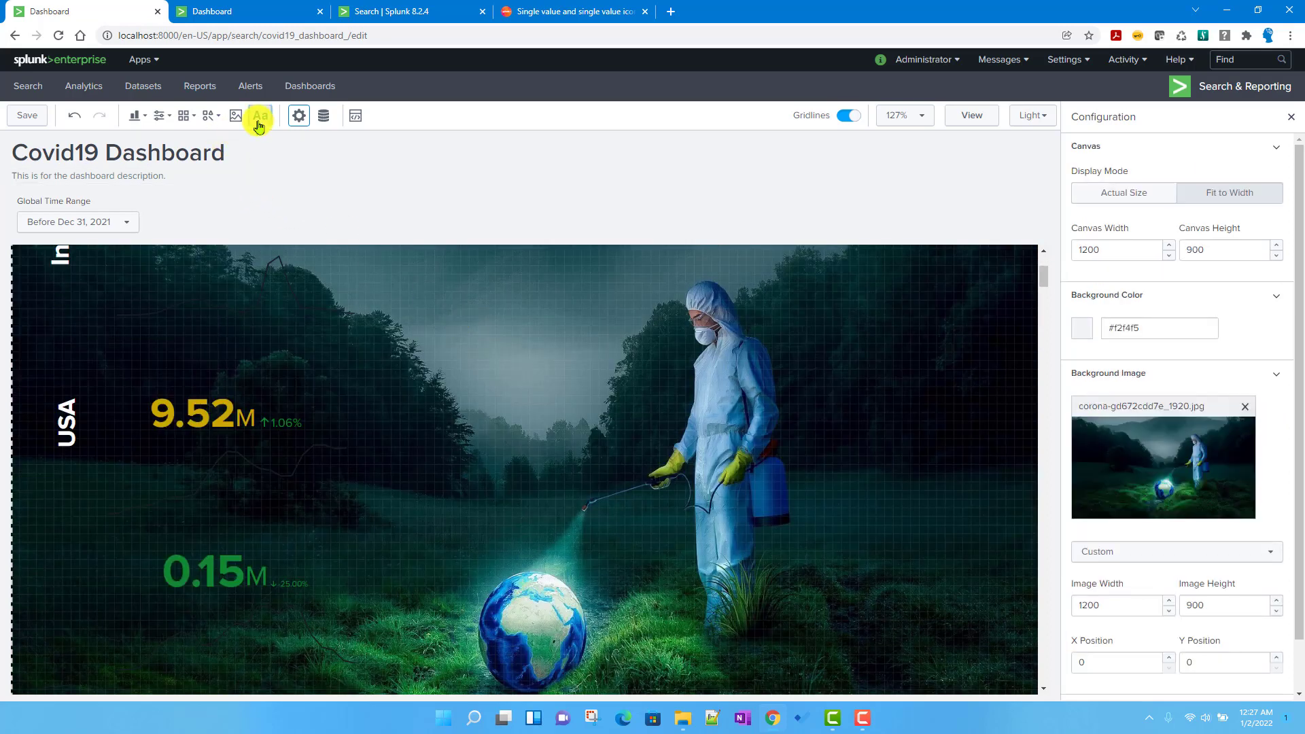
scroll(554, 460, up, 3)
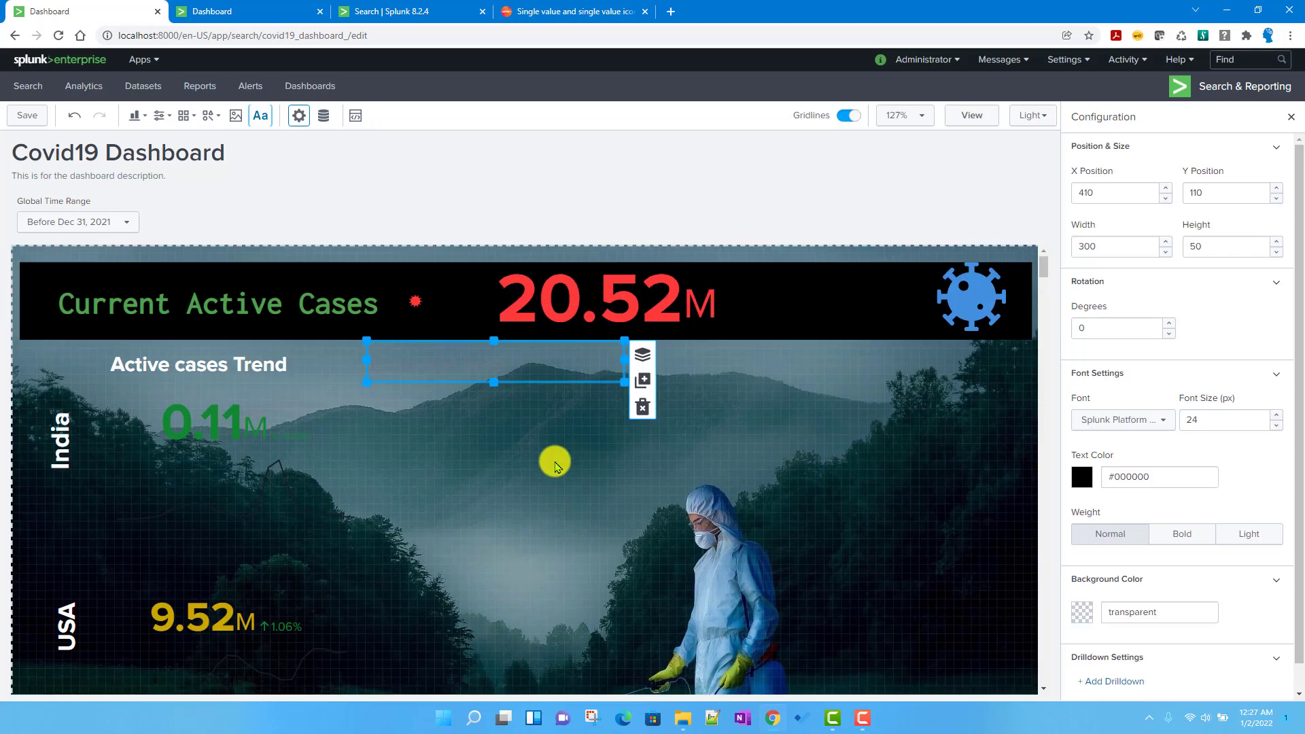
click(461, 354)
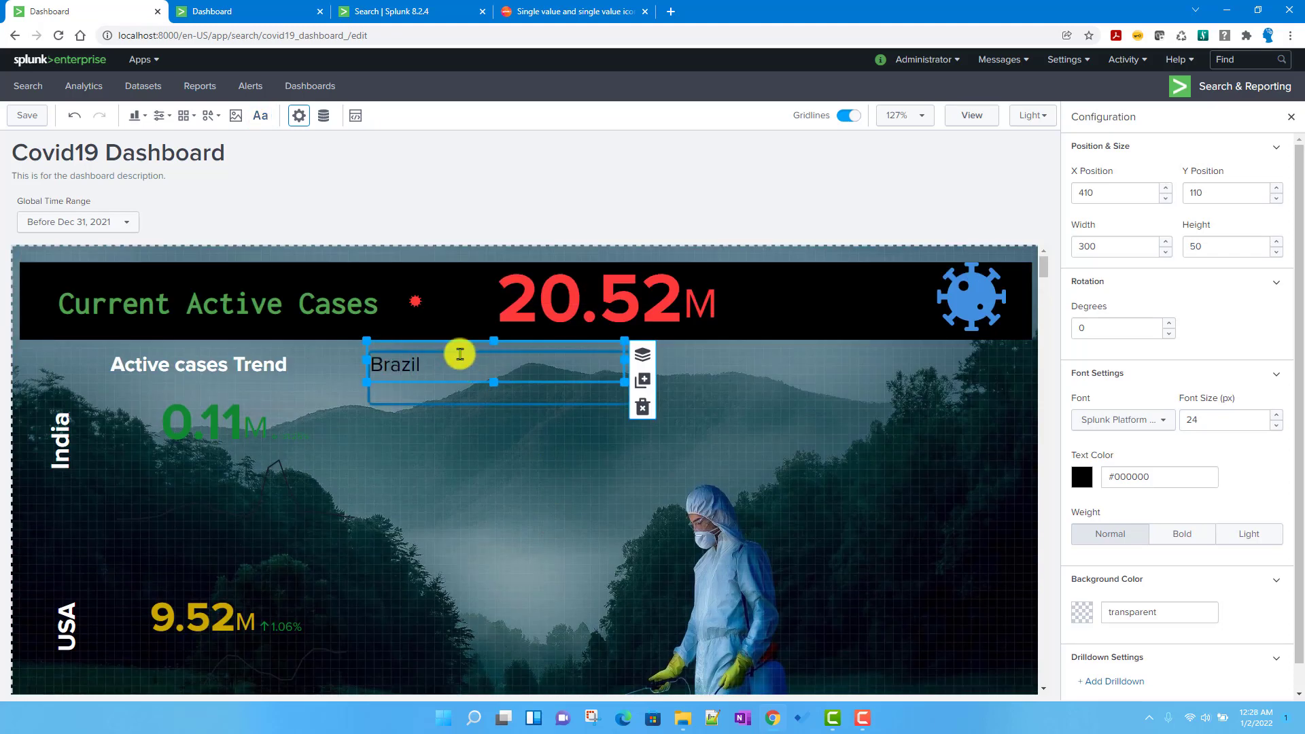
- Format the Brazil label as white, bold text at 28 px
double_click(402, 361)
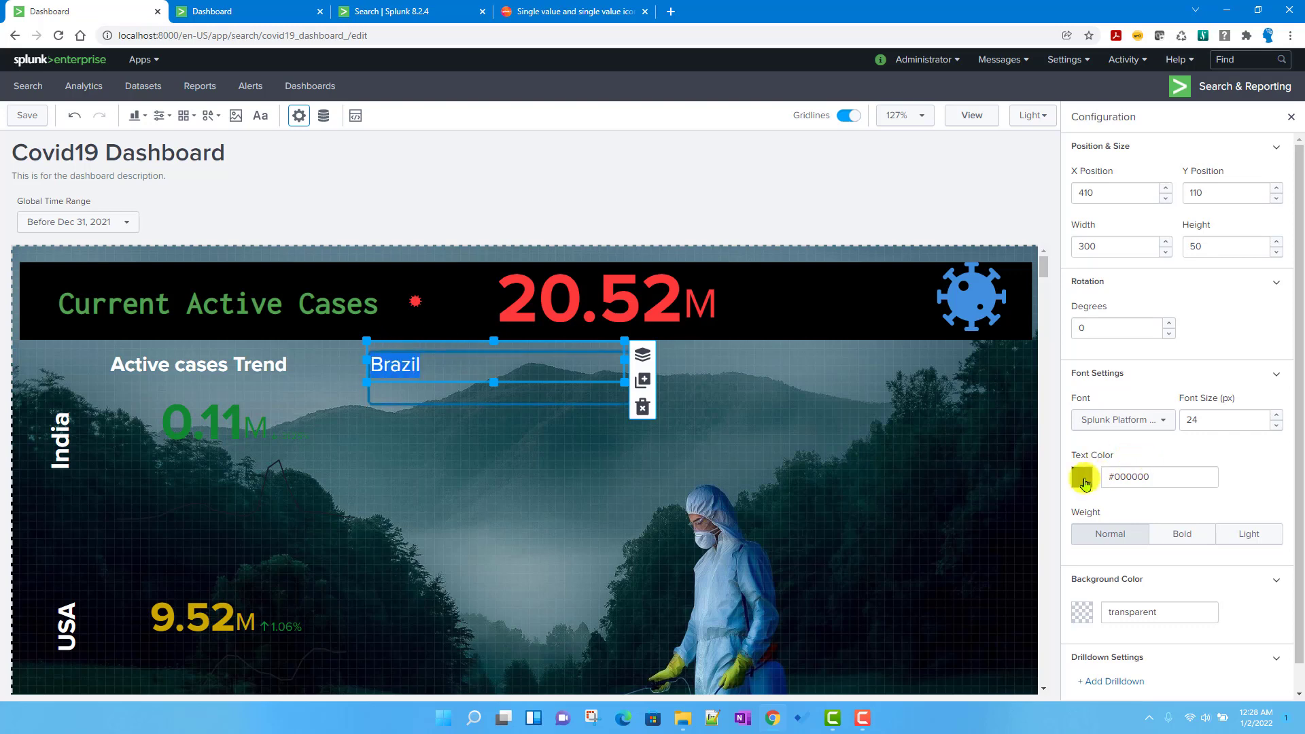
click(1086, 482)
click(1031, 511)
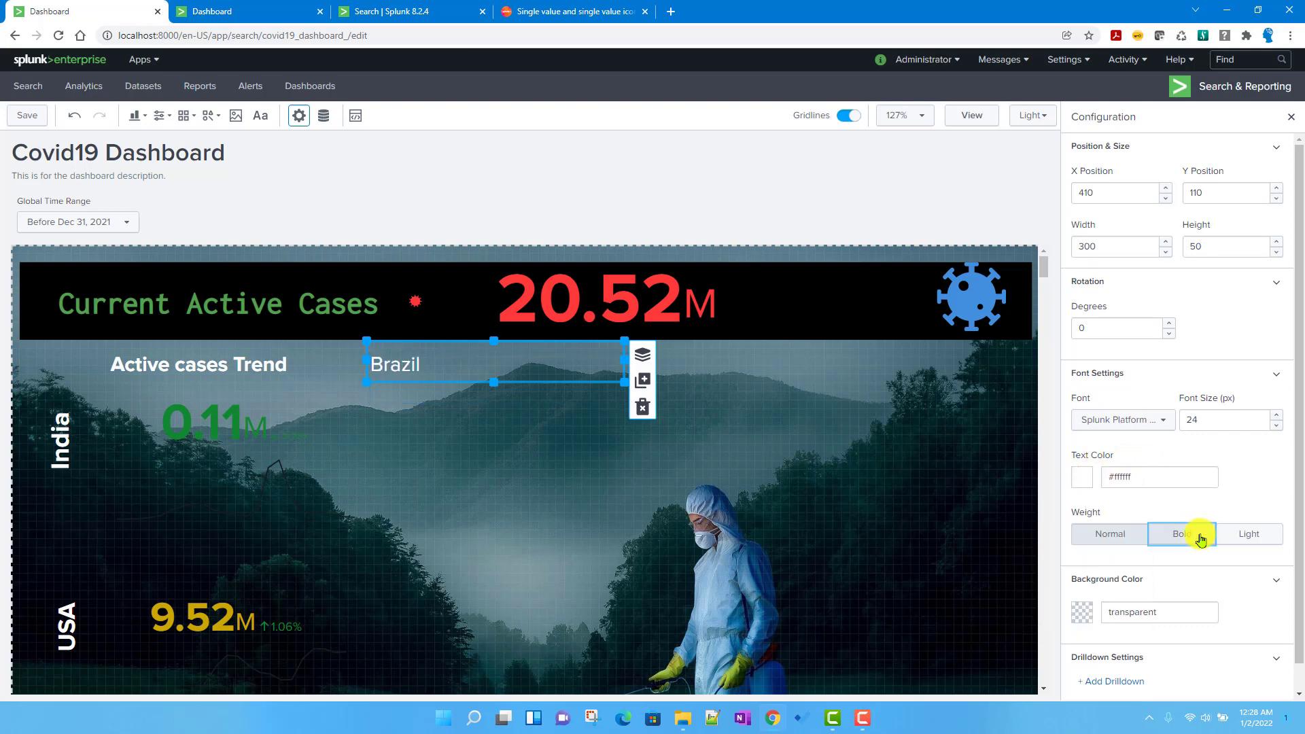
click(1200, 539)
click(1278, 415)
click(1278, 415)
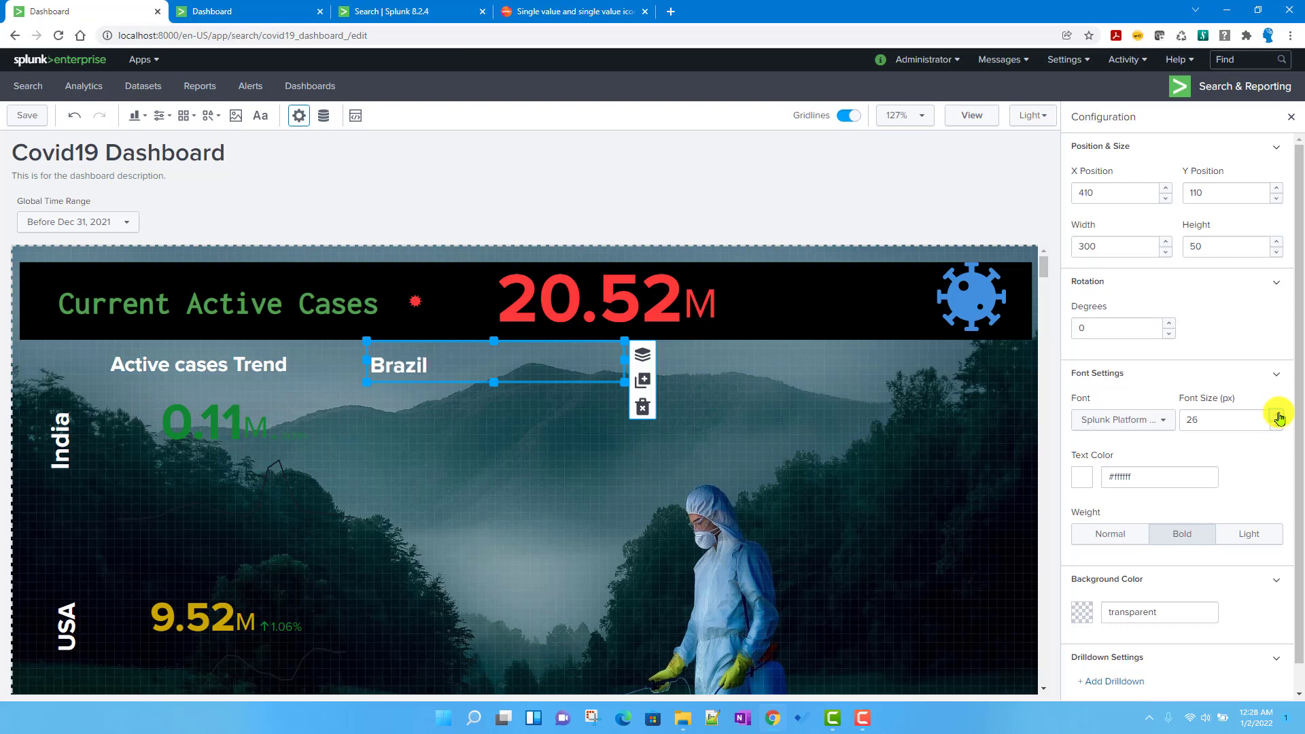
click(1278, 414)
click(1278, 414)
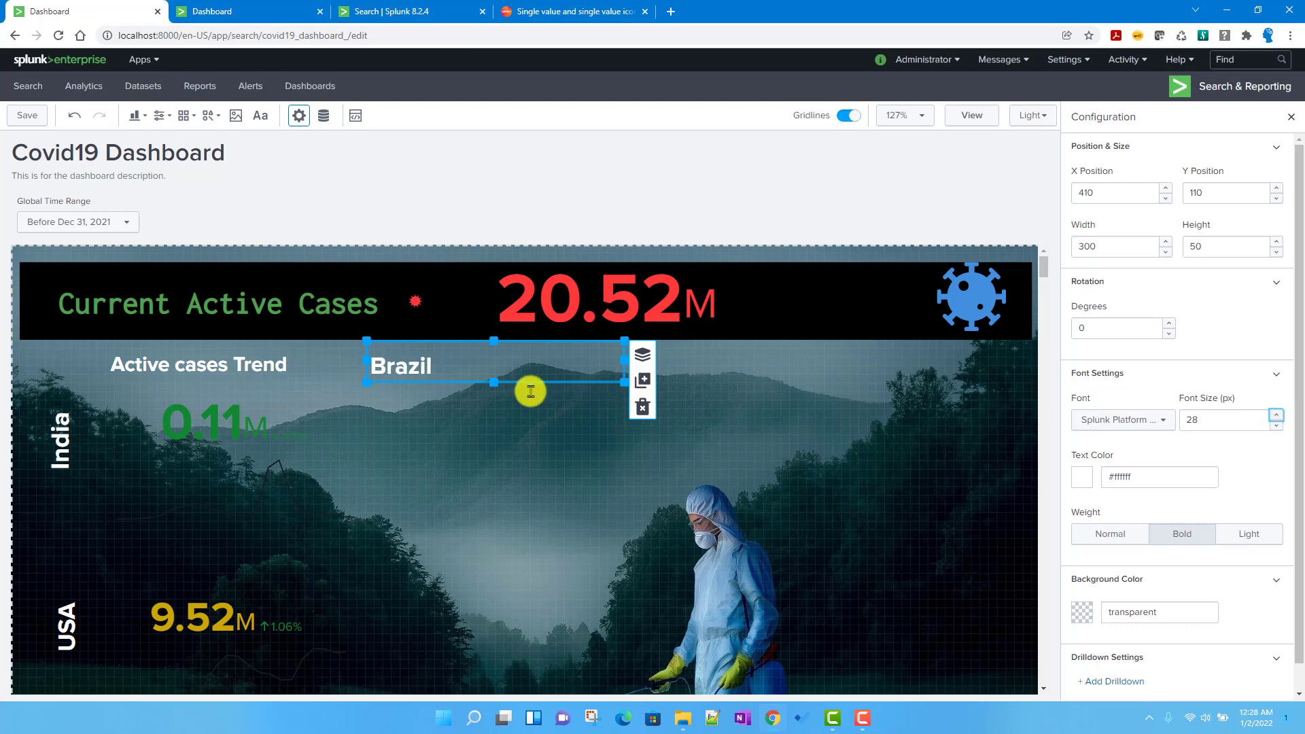
- Rotate the Brazil label to -90 degrees and place it to the left of the 0.15M single value
double_click(1108, 327)
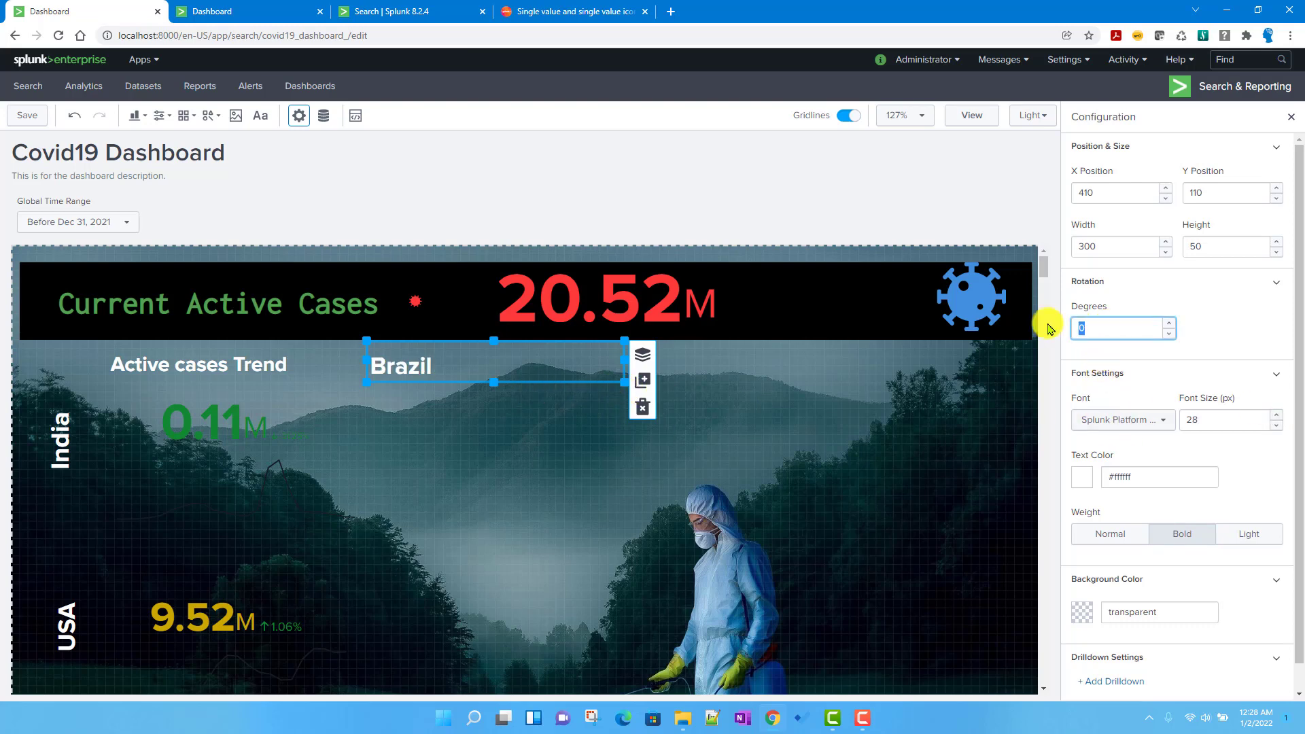
text(-90)
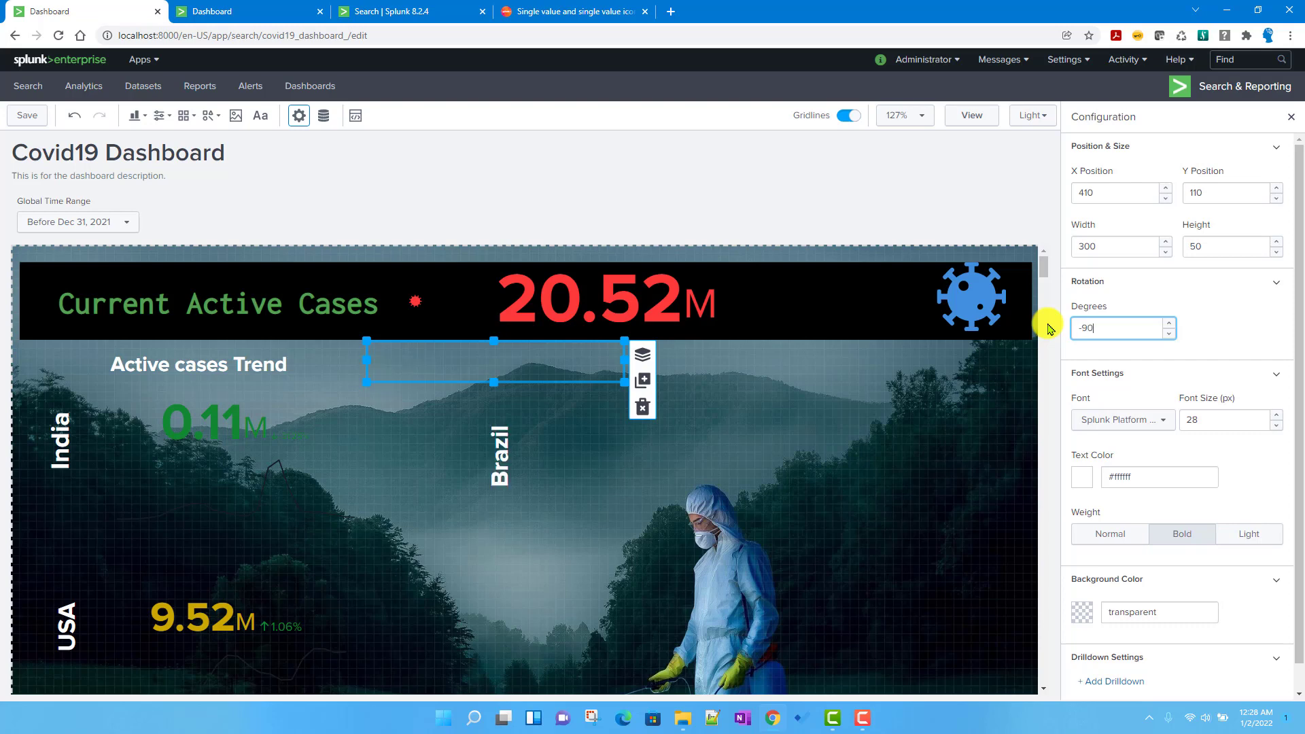
click(517, 419)
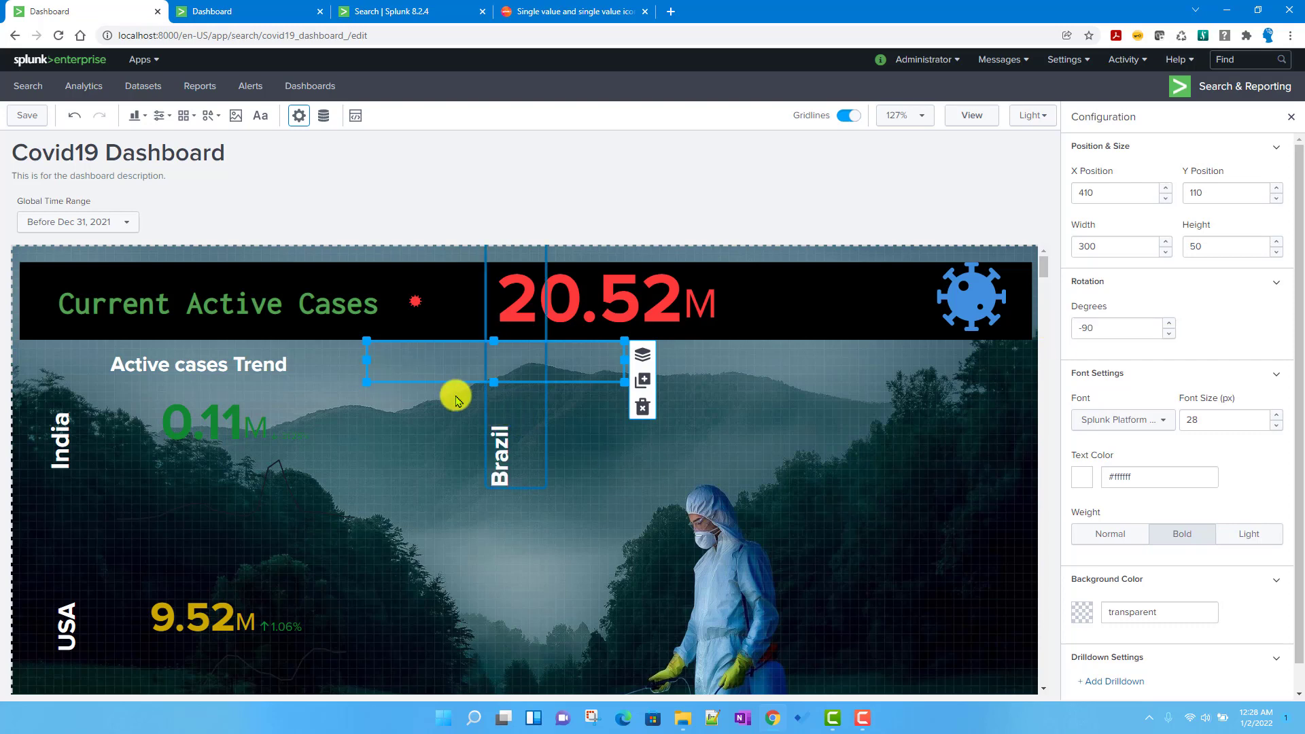
drag(451, 388, 54, 500)
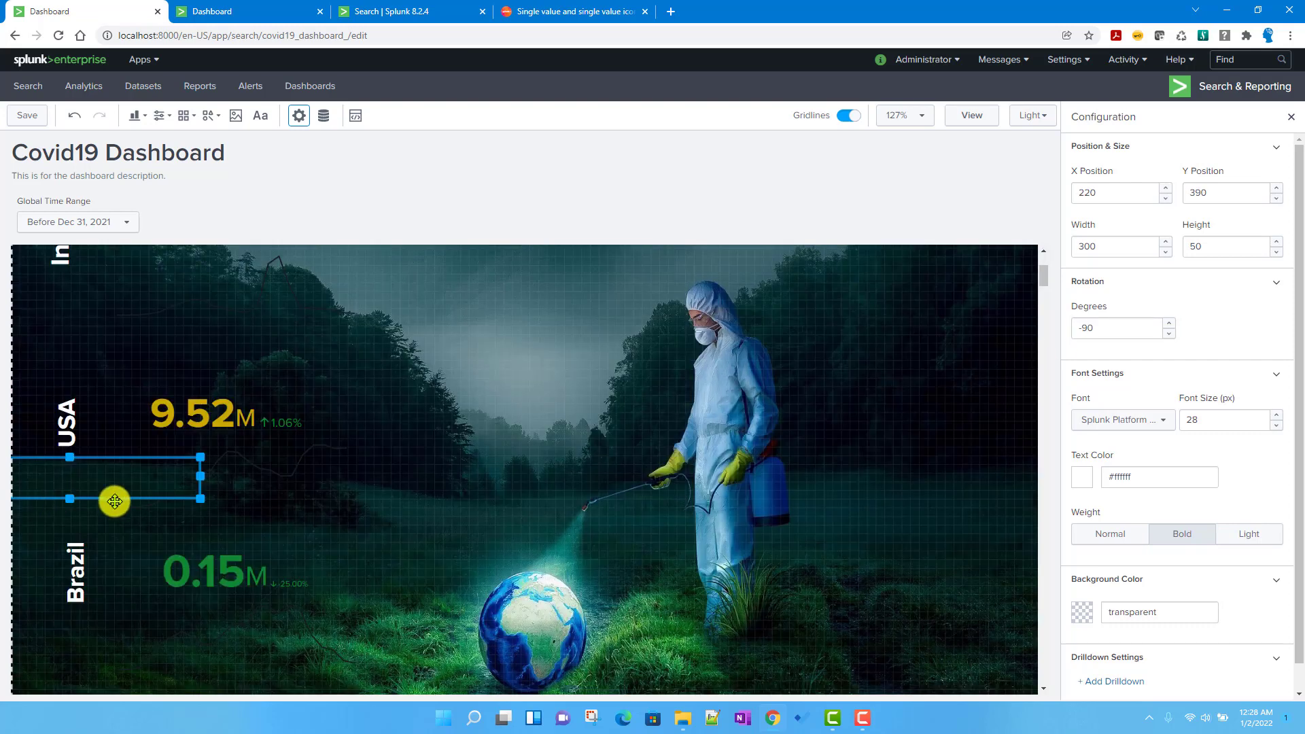
click(586, 513)
- Compare the stacked India, USA and Brazil trend values with the layout and sparklines on the clone dashboard
scroll(586, 513, up, 2)
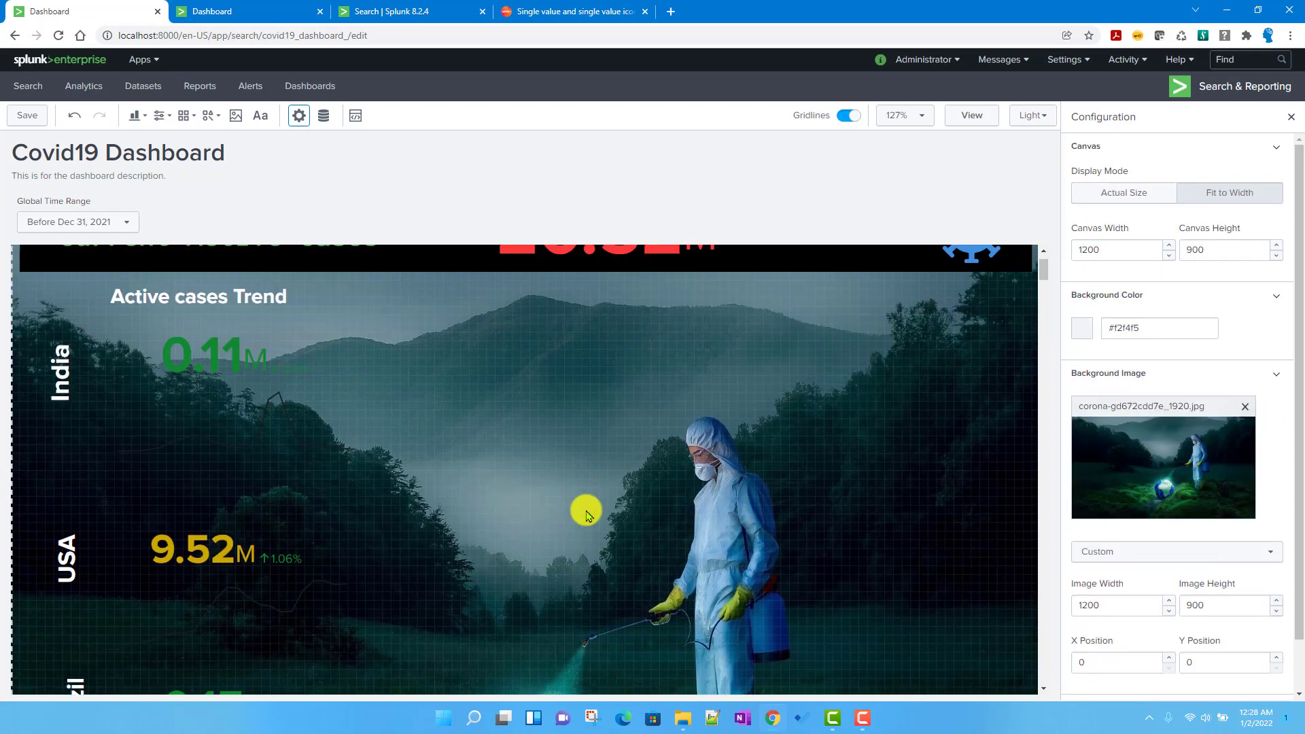
click(242, 12)
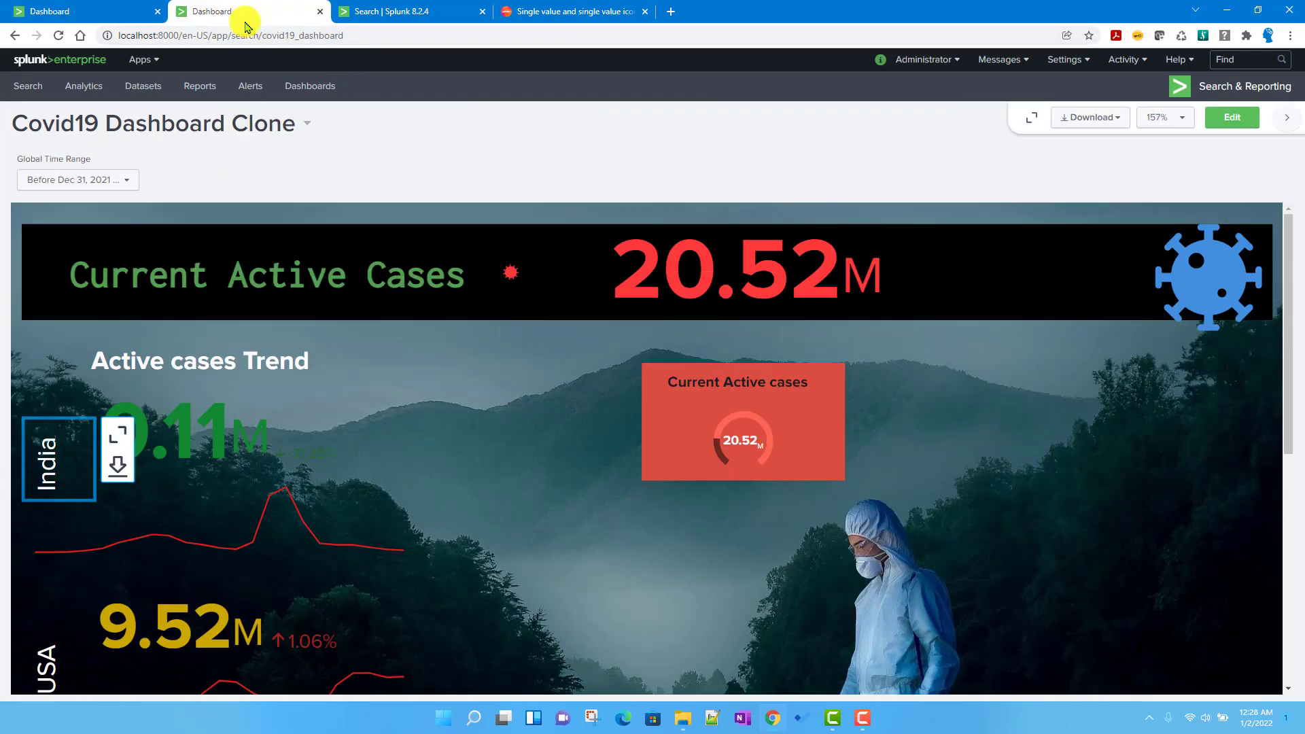
scroll(204, 557, down, 1)
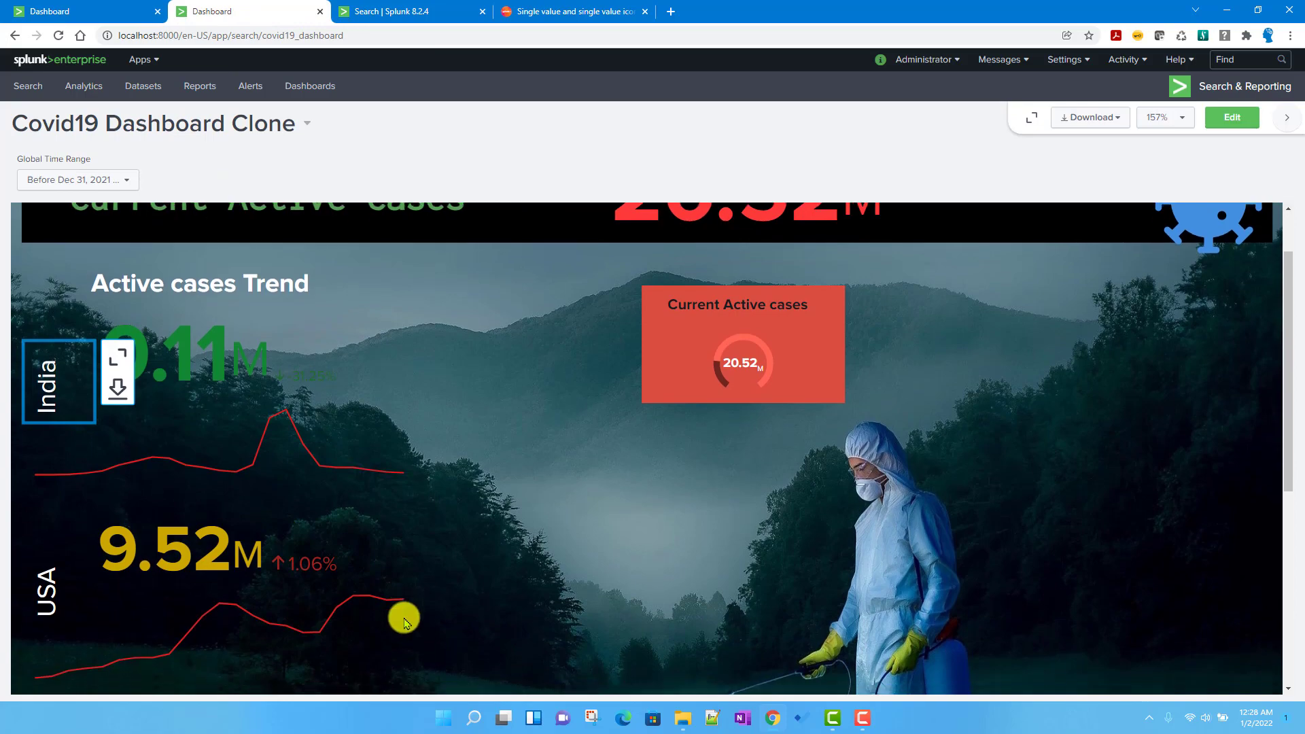
scroll(87, 357, down, 2)
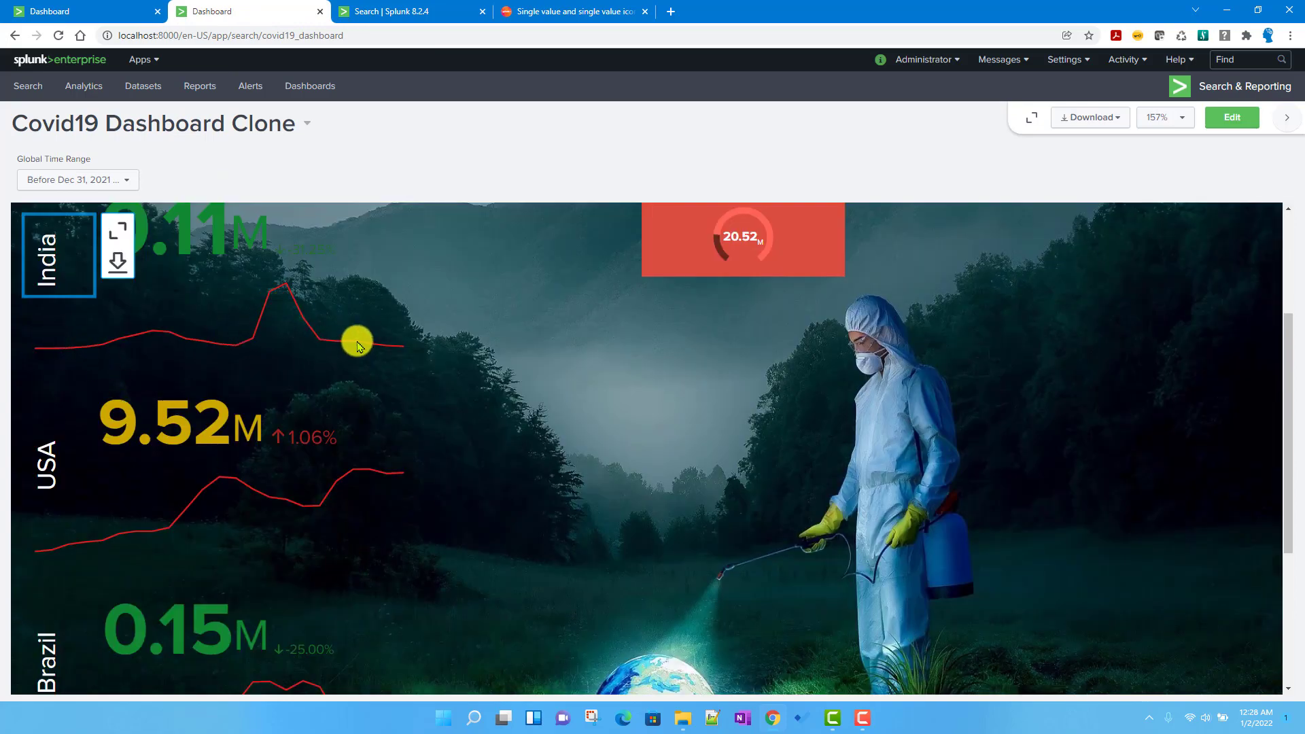
- Select the India single value on the Covid19 Dashboard and review its configuration options for trend and sparkline
click(84, 8)
click(193, 400)
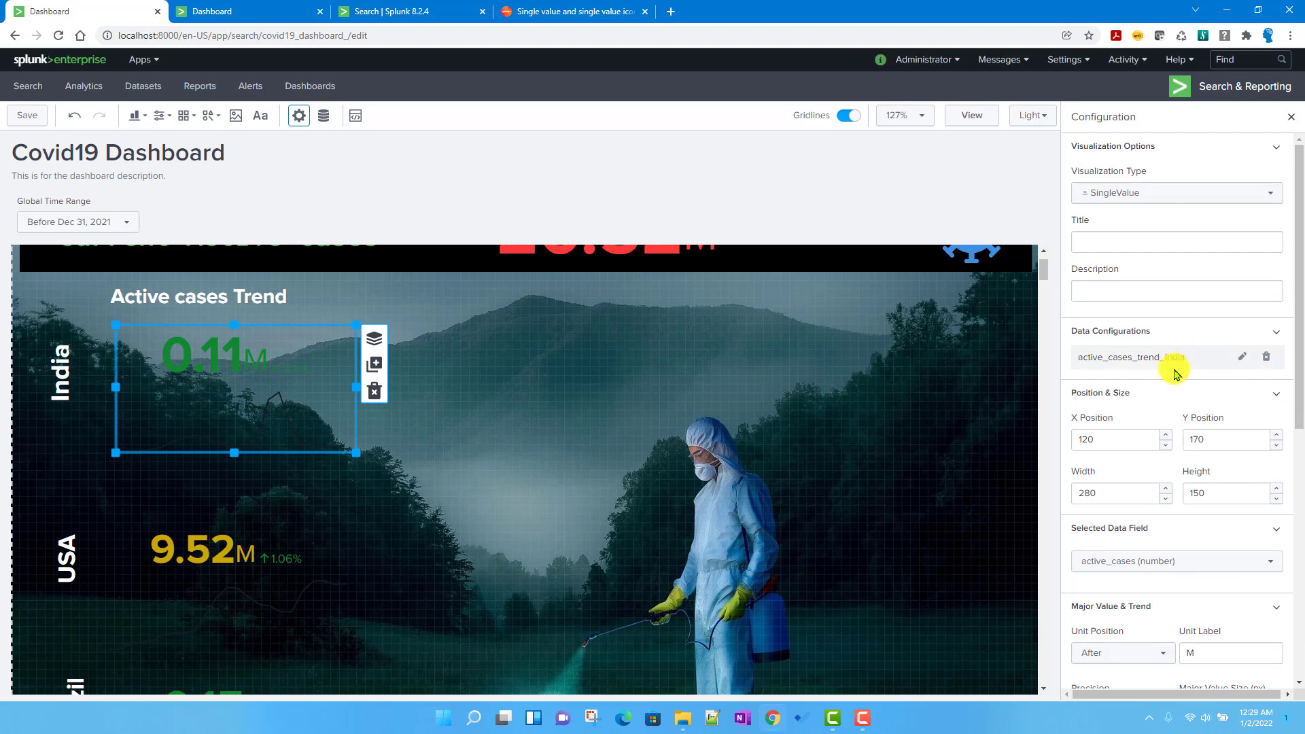
scroll(1178, 474, down, 3)
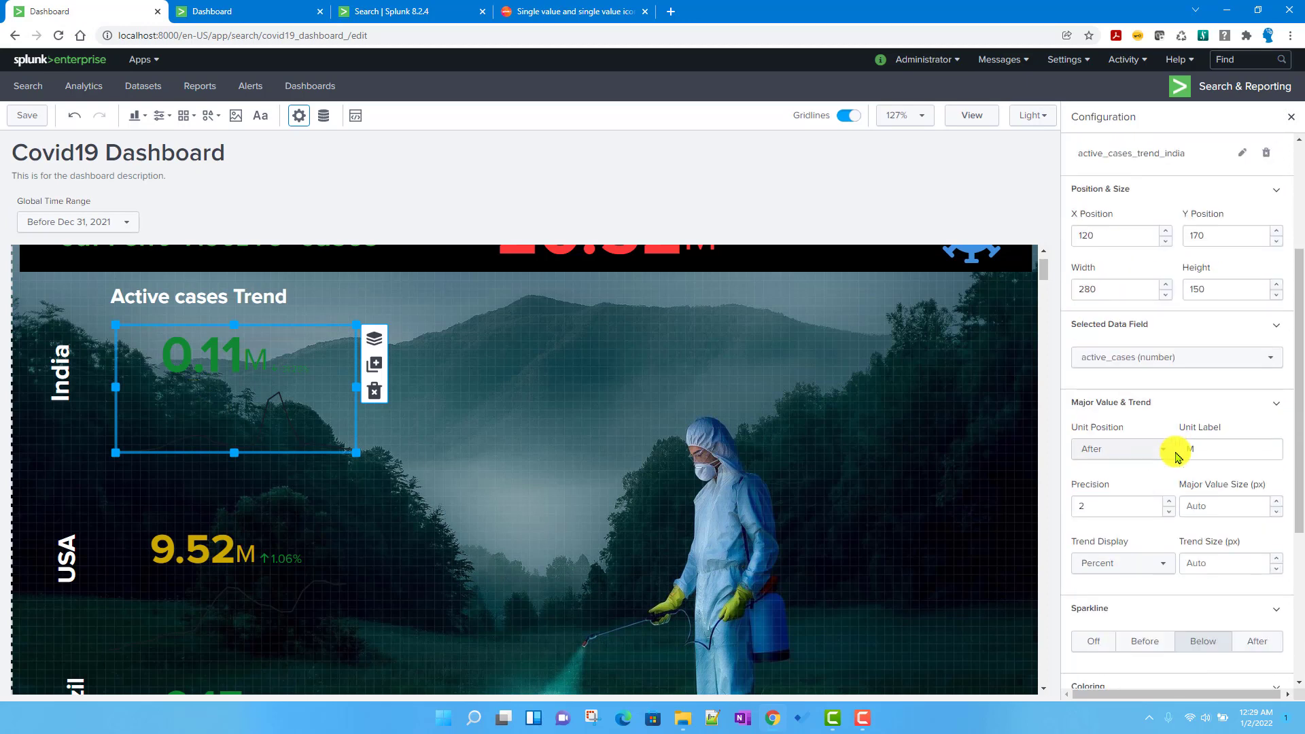
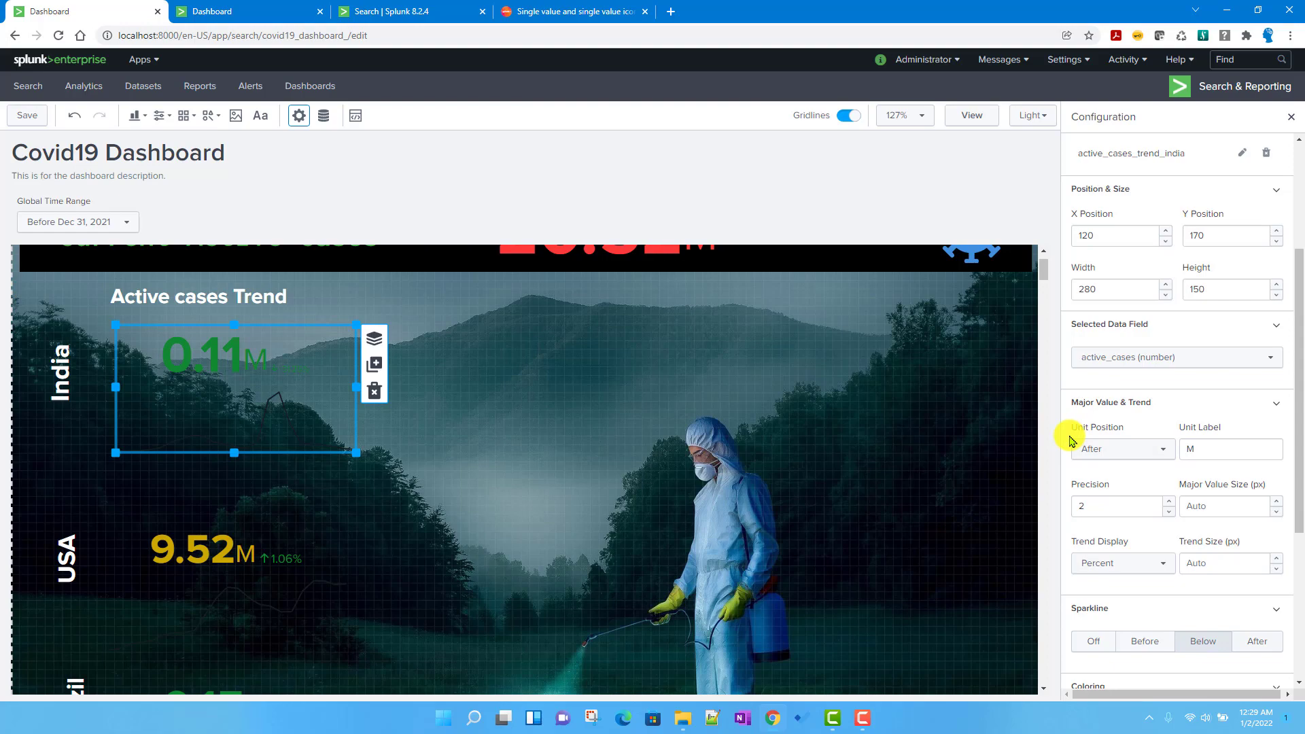
- Read the source options for single values in the Splunk documentation, looking for the properties that control the sparkline
click(572, 9)
scroll(483, 458, up, 10)
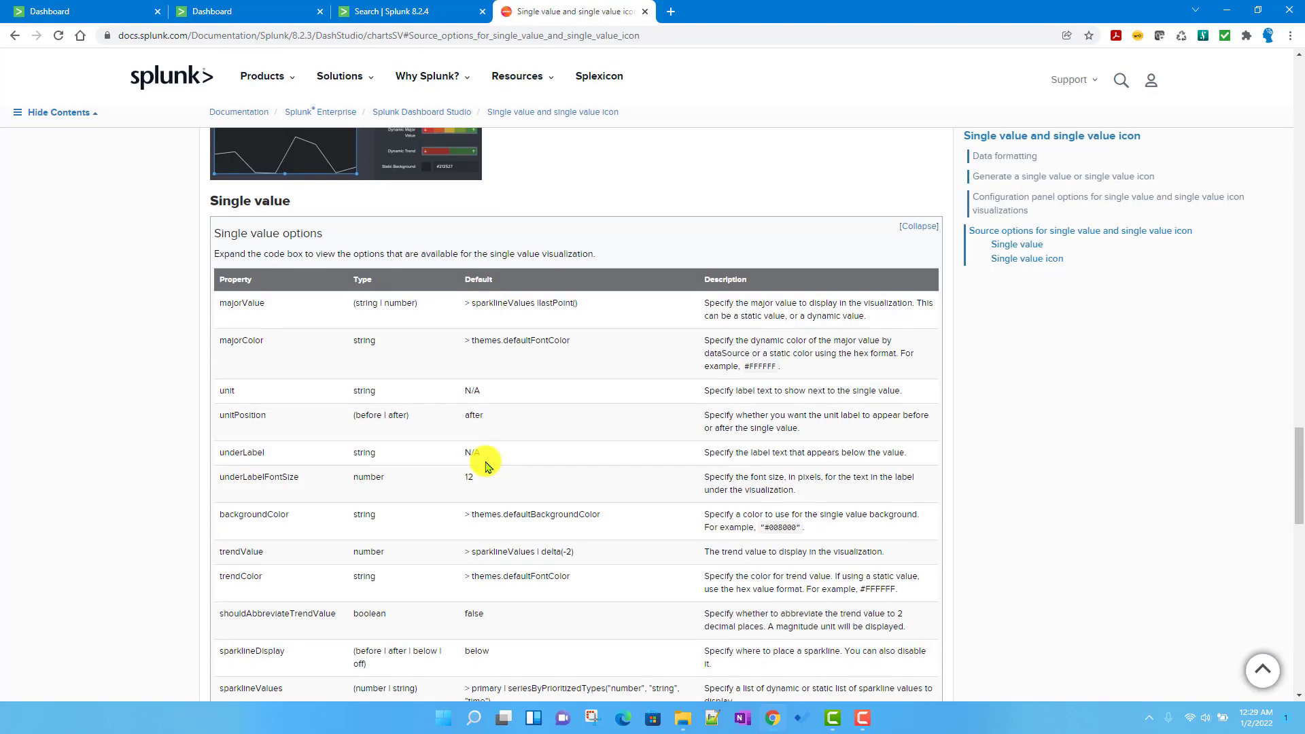
scroll(488, 465, up, 15)
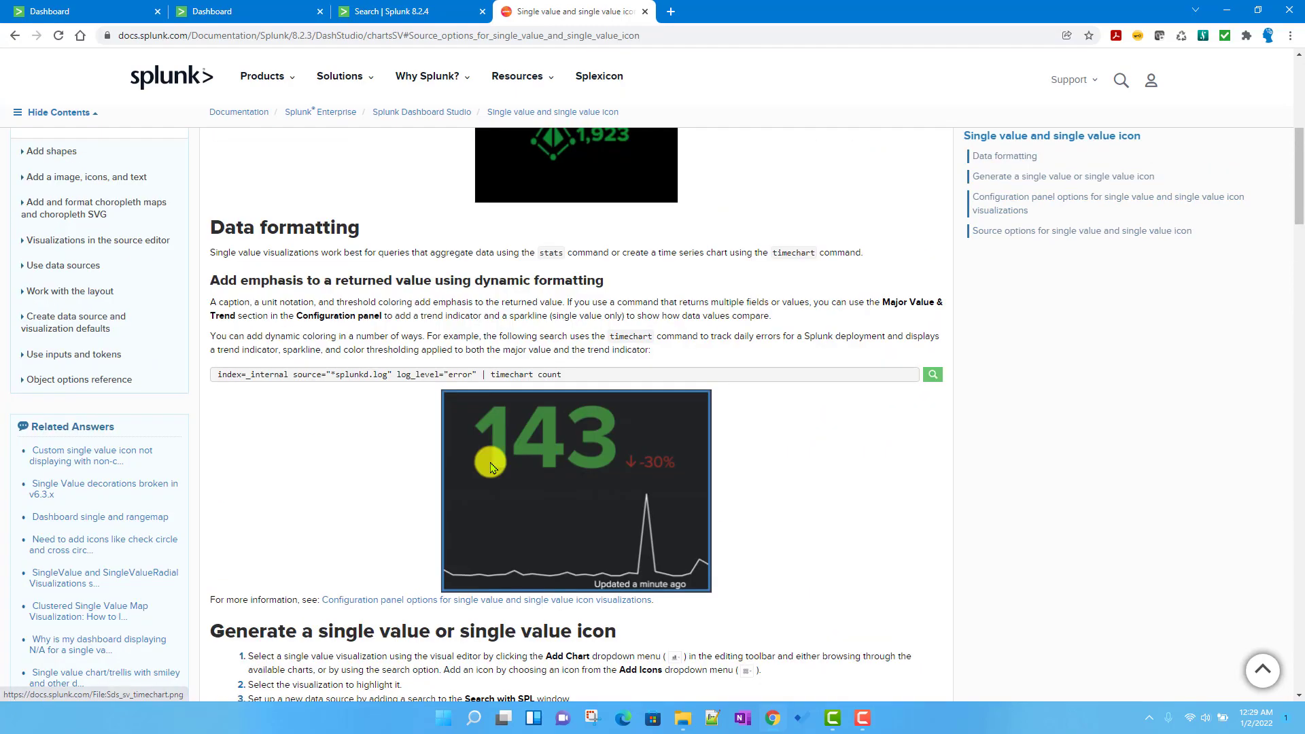
scroll(492, 466, down, 5)
scroll(492, 465, down, 5)
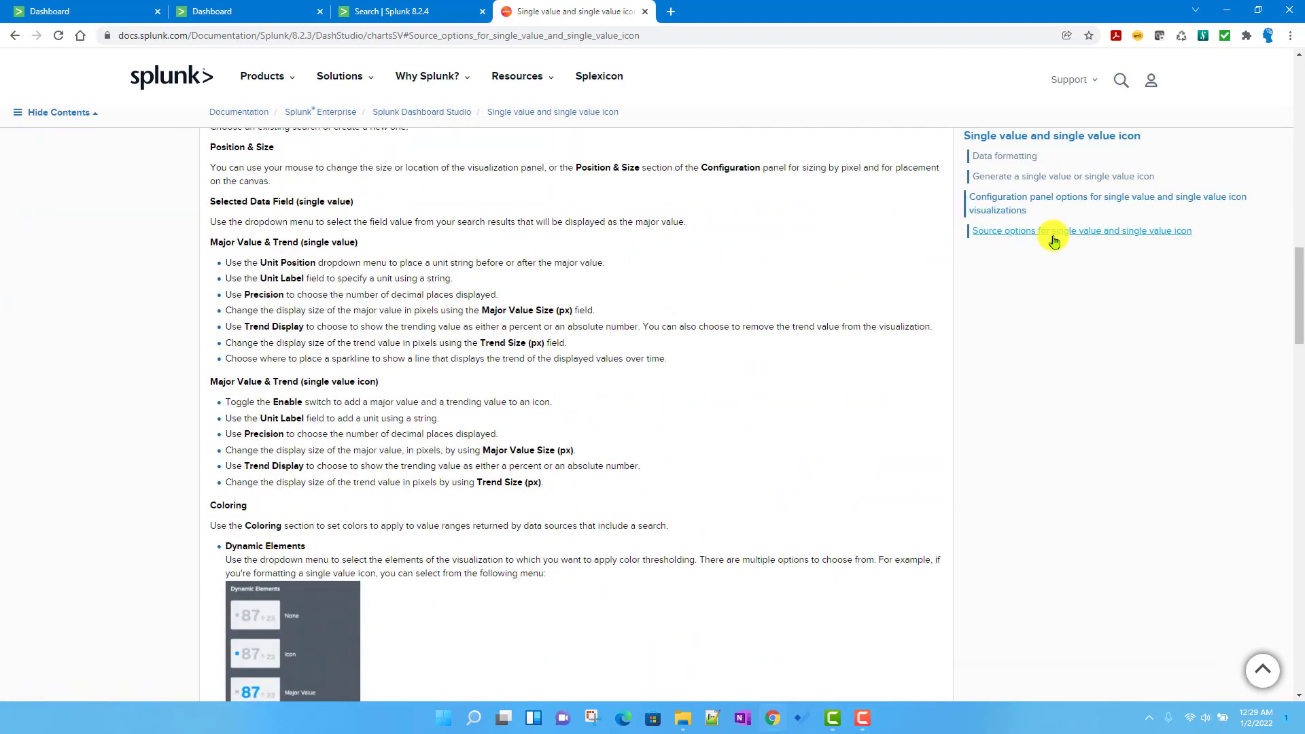
click(1053, 240)
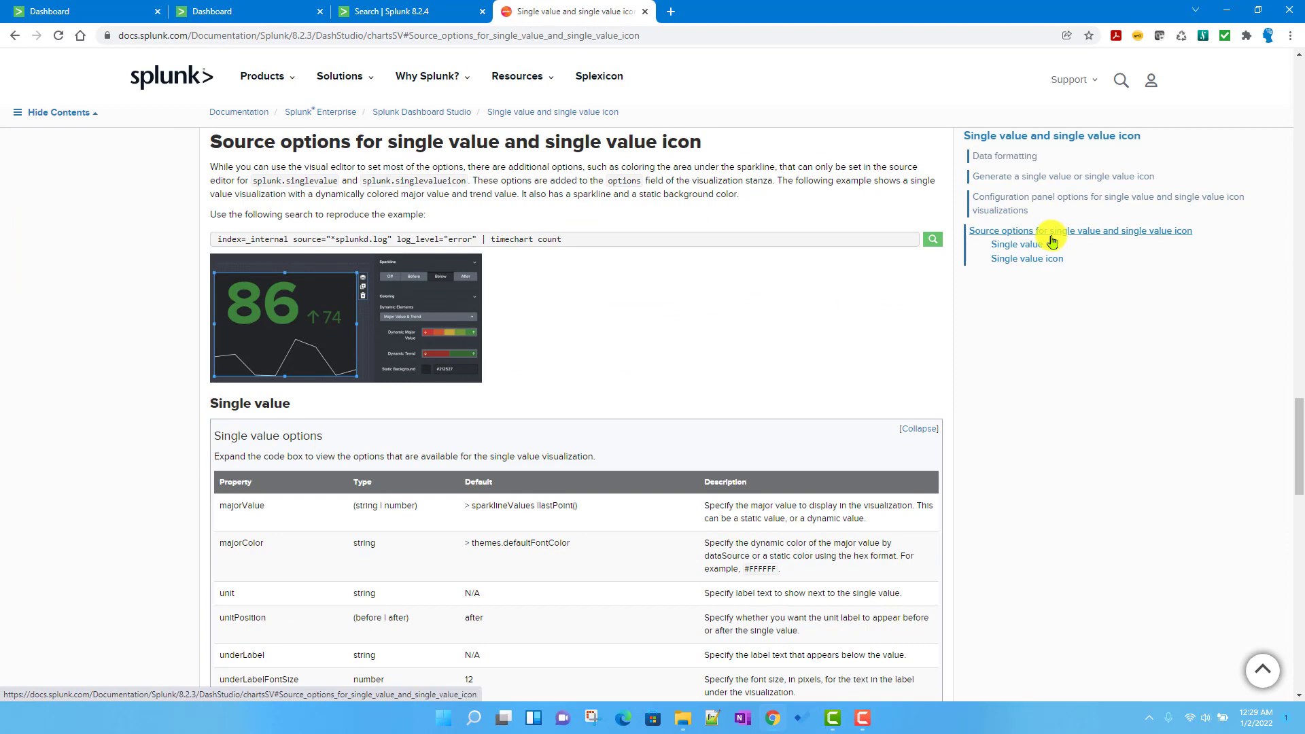
scroll(607, 493, down, 3)
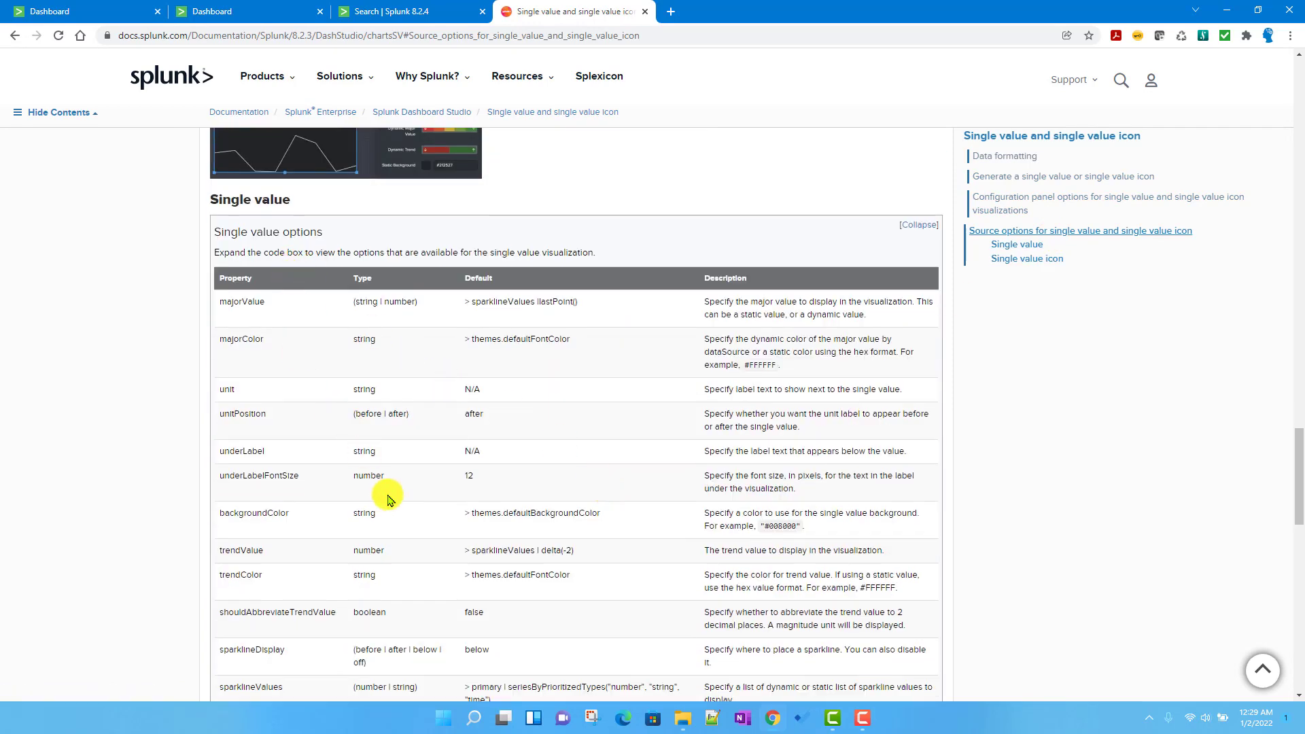
scroll(387, 498, down, 2)
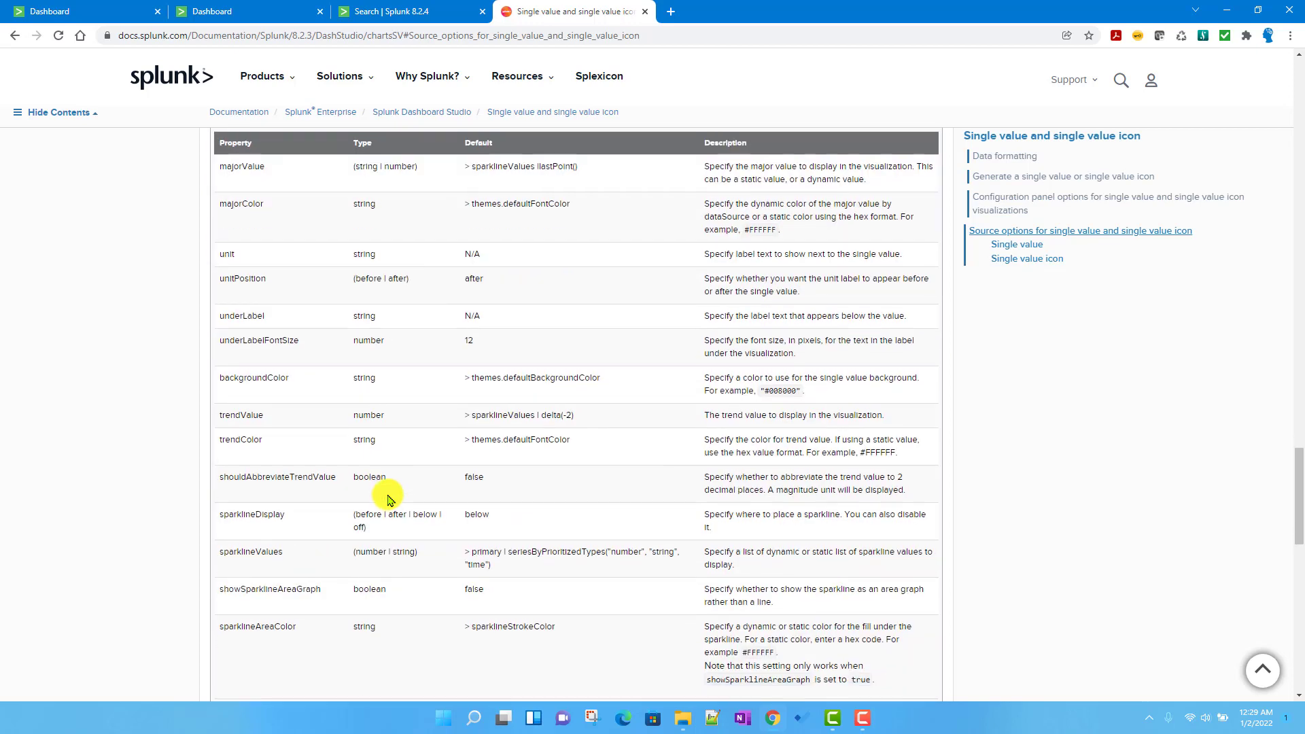
scroll(381, 496, up, 1)
scroll(591, 533, down, 2)
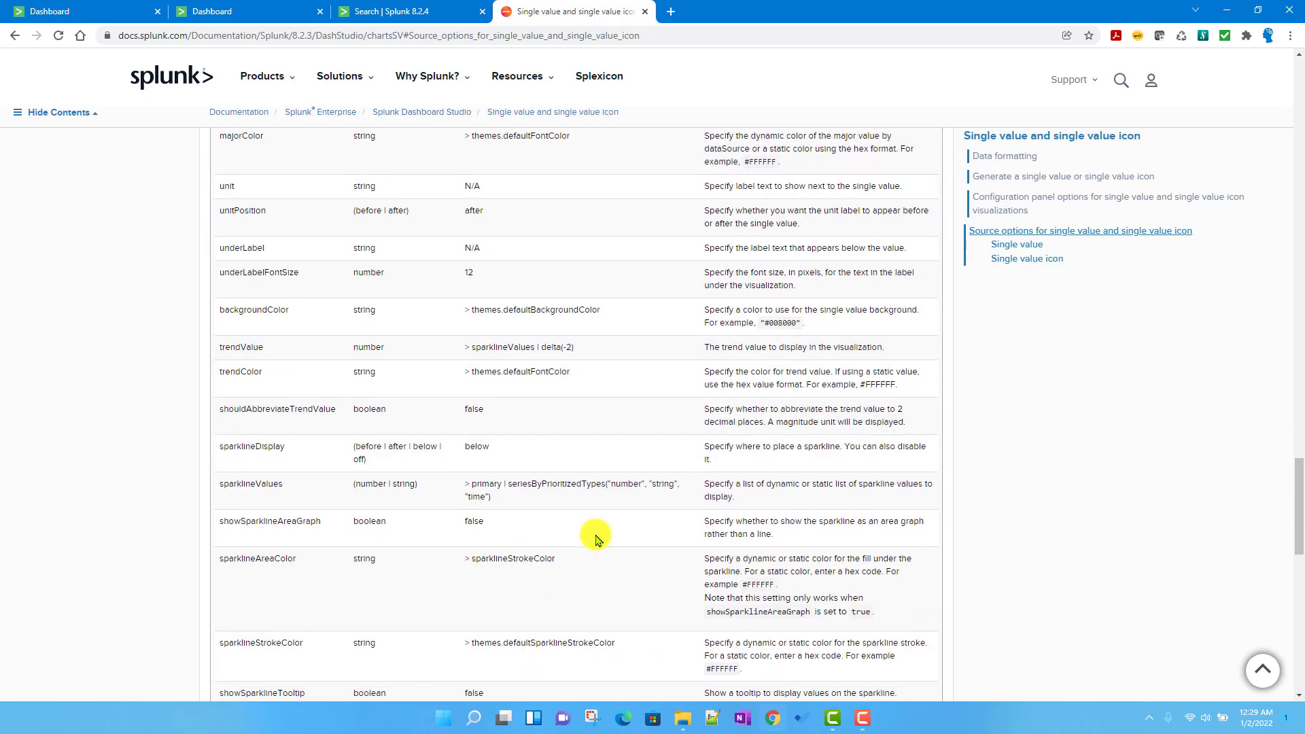
- Check the India sparkline on the dashboard against the documentation and select the property name sparklineStrokeColor in the options table
click(81, 11)
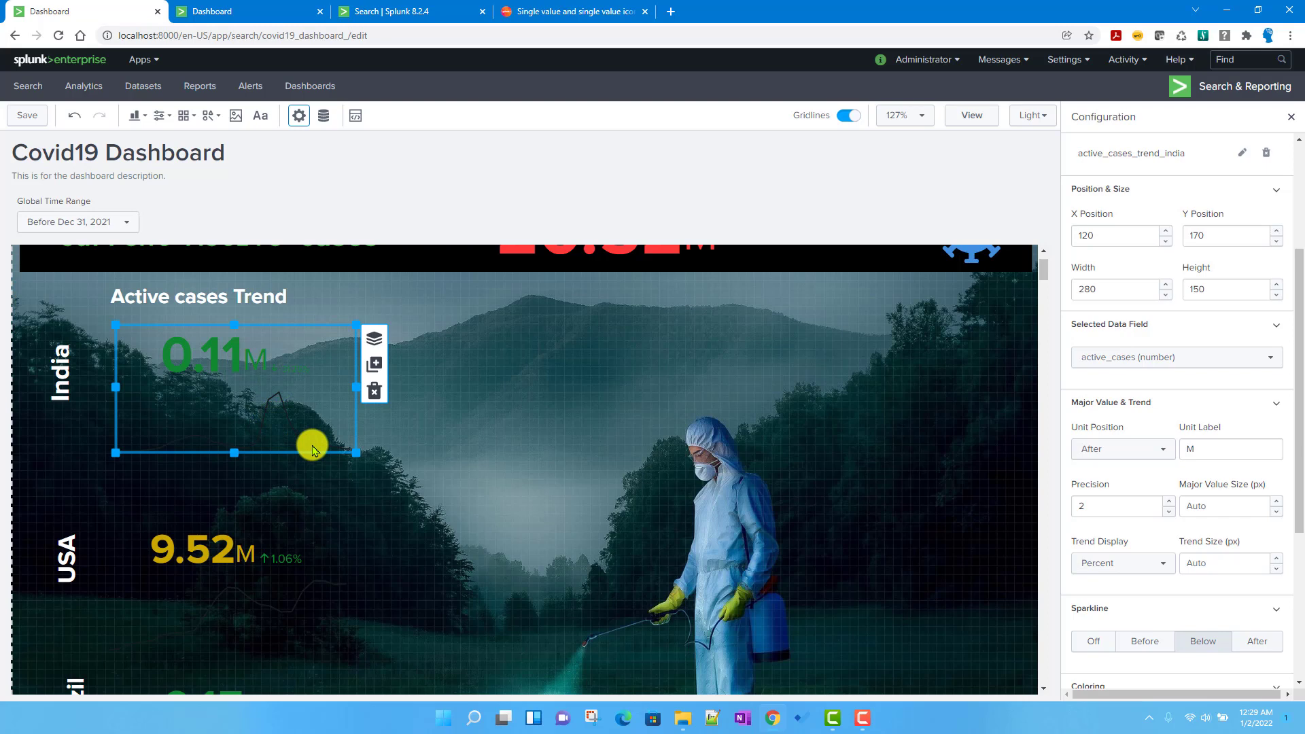
click(598, 11)
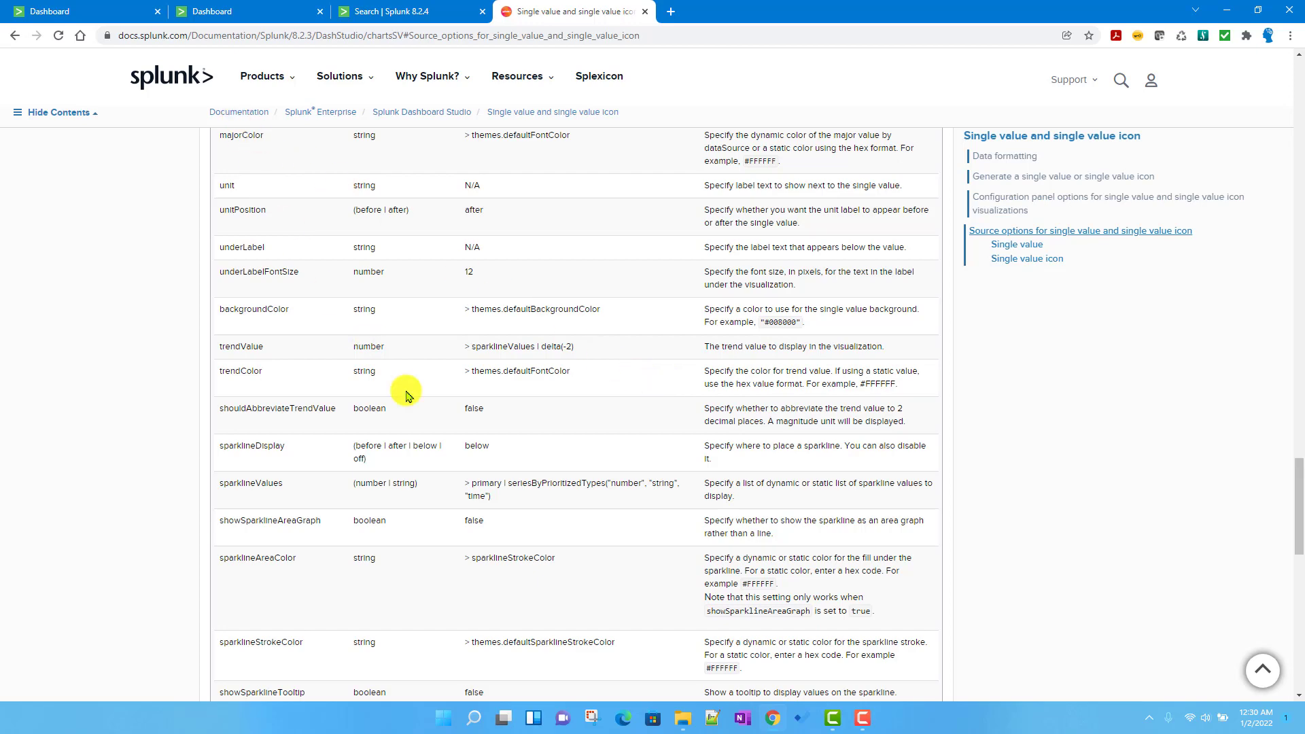
scroll(428, 435, down, 2)
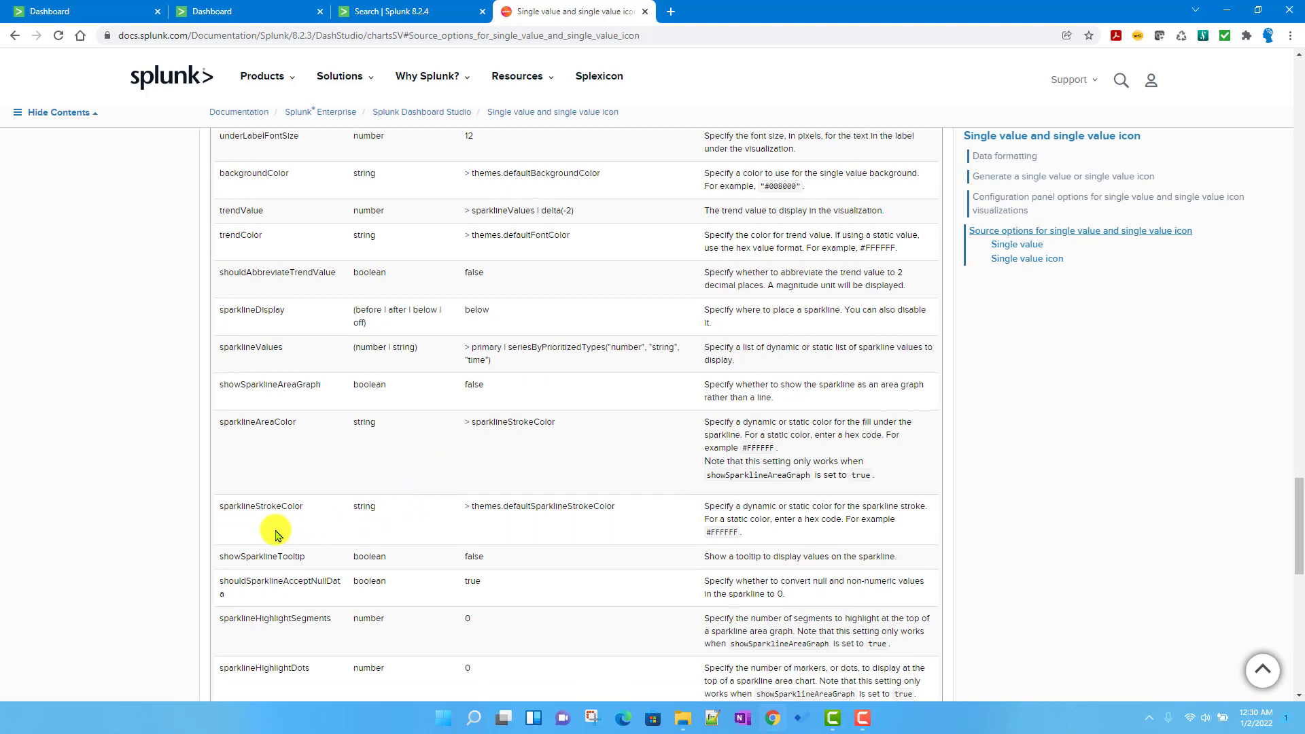
double_click(240, 508)
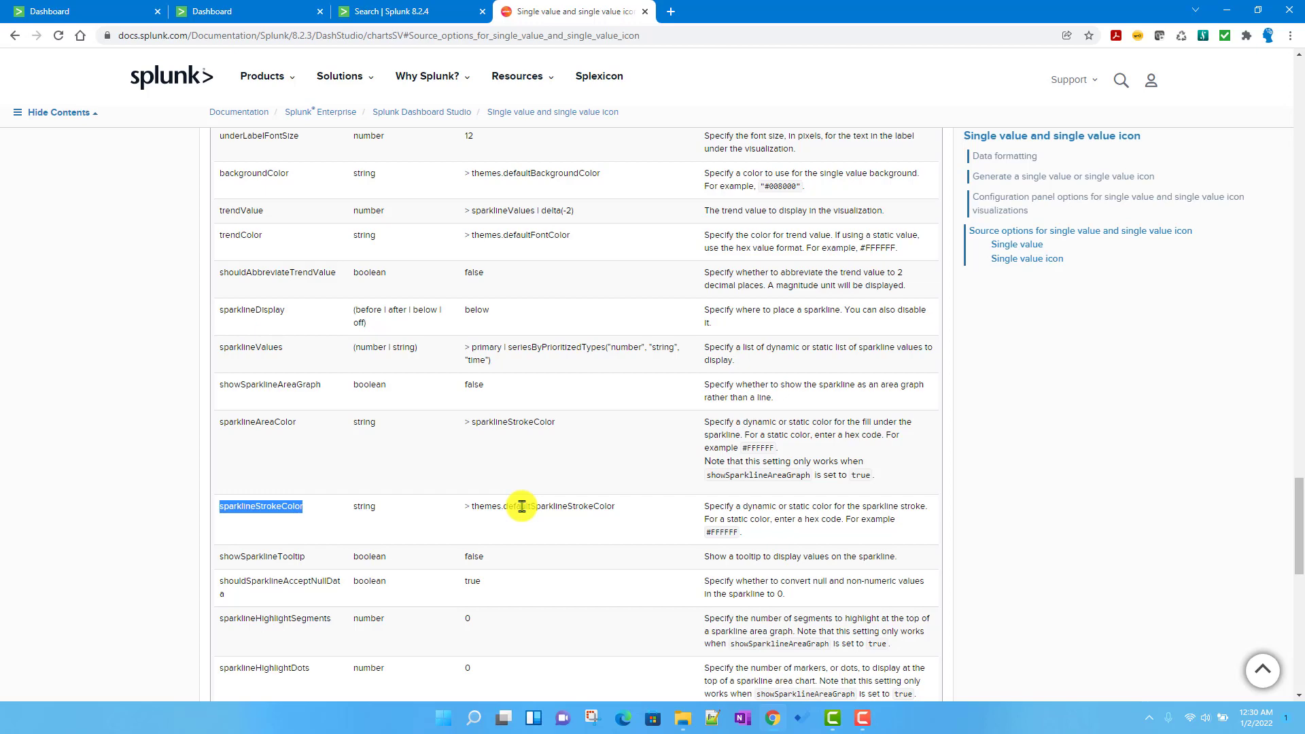
- Examine the options block of a splunk.singlevalue visualization in the Covid19 Dashboard's full source code, and return to the visual editor
click(63, 13)
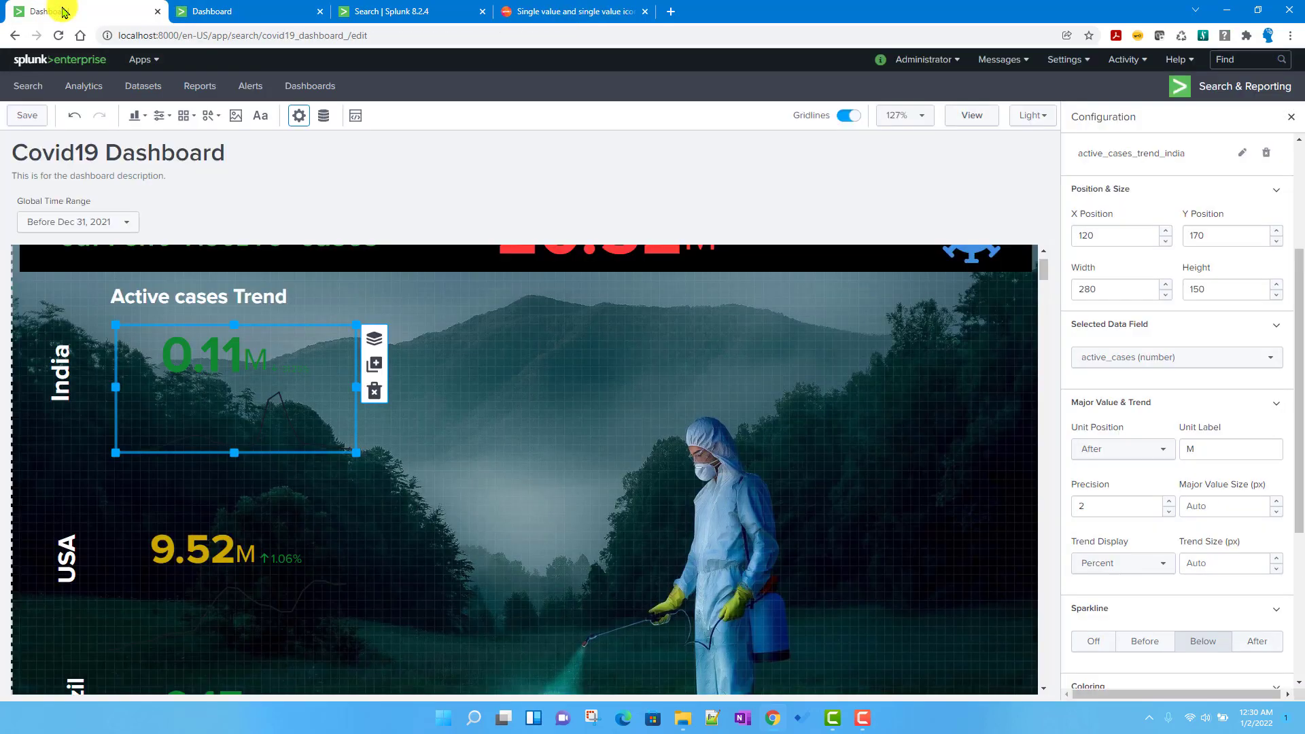
click(354, 123)
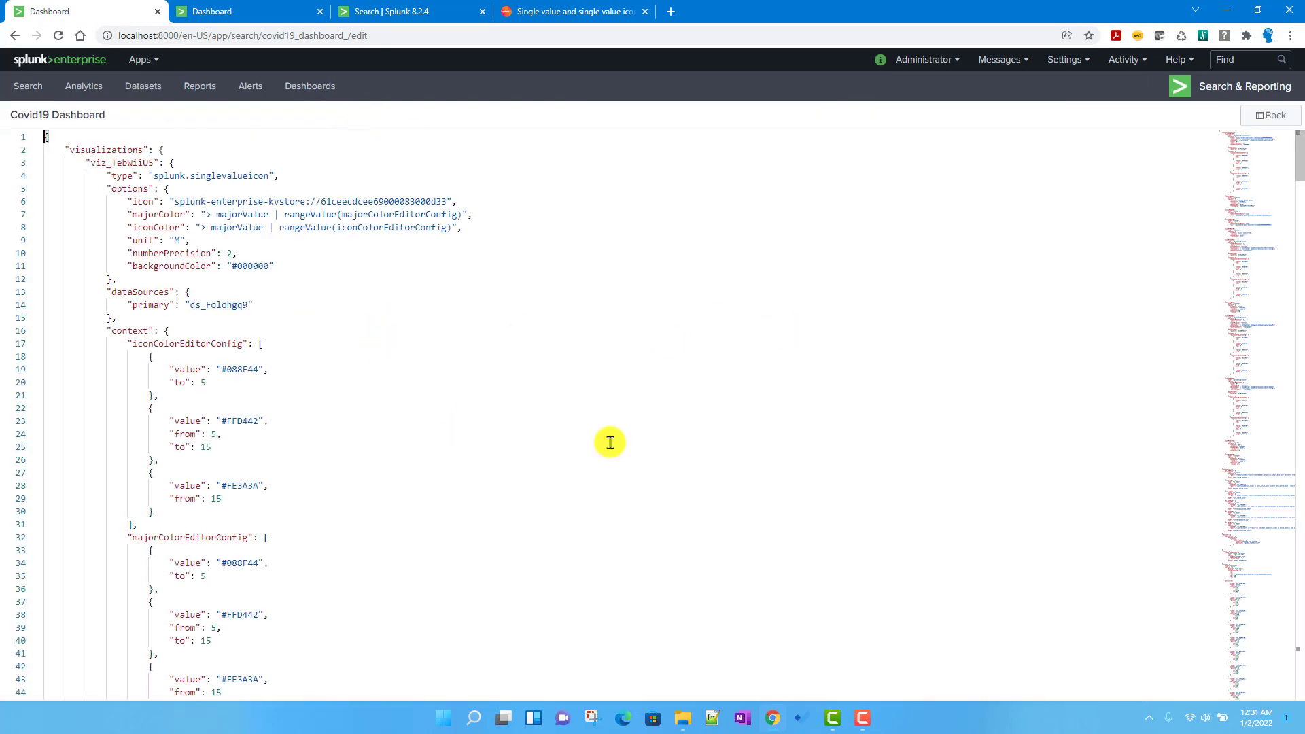
scroll(610, 443, down, 12)
scroll(611, 442, down, 9)
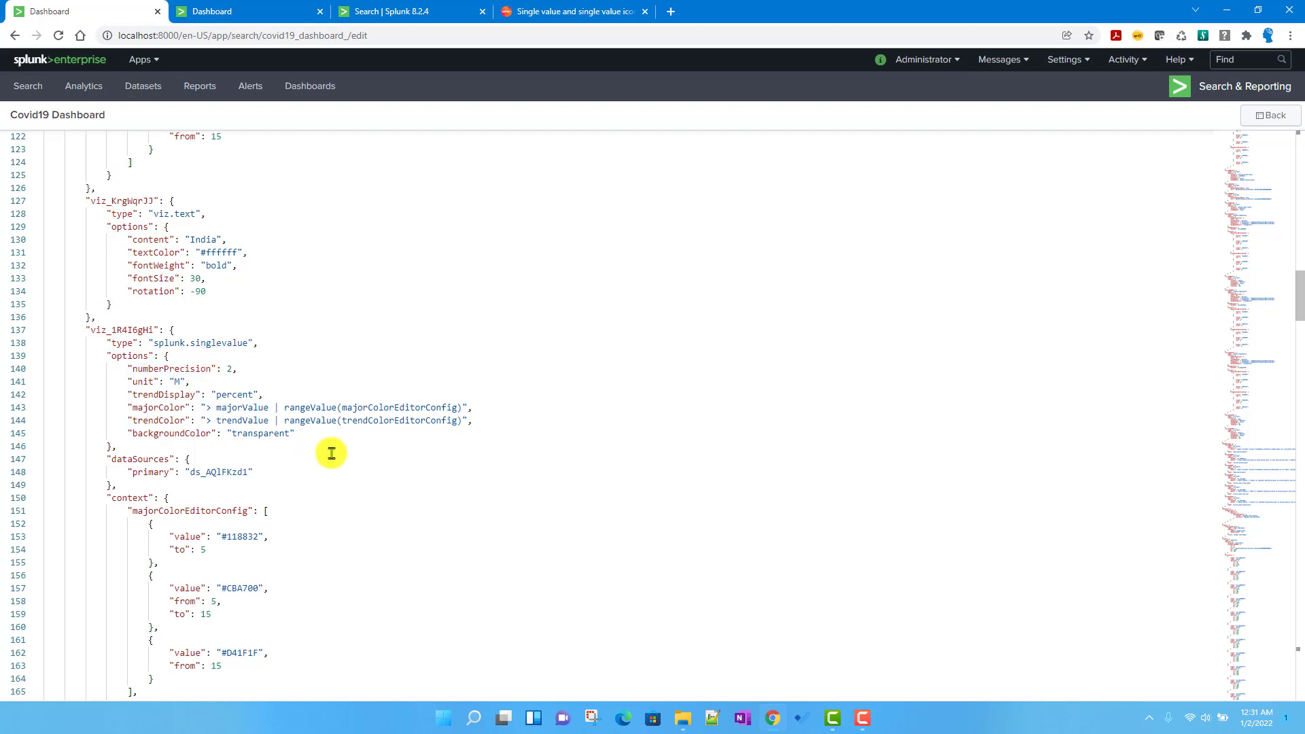
drag(106, 356, 392, 440)
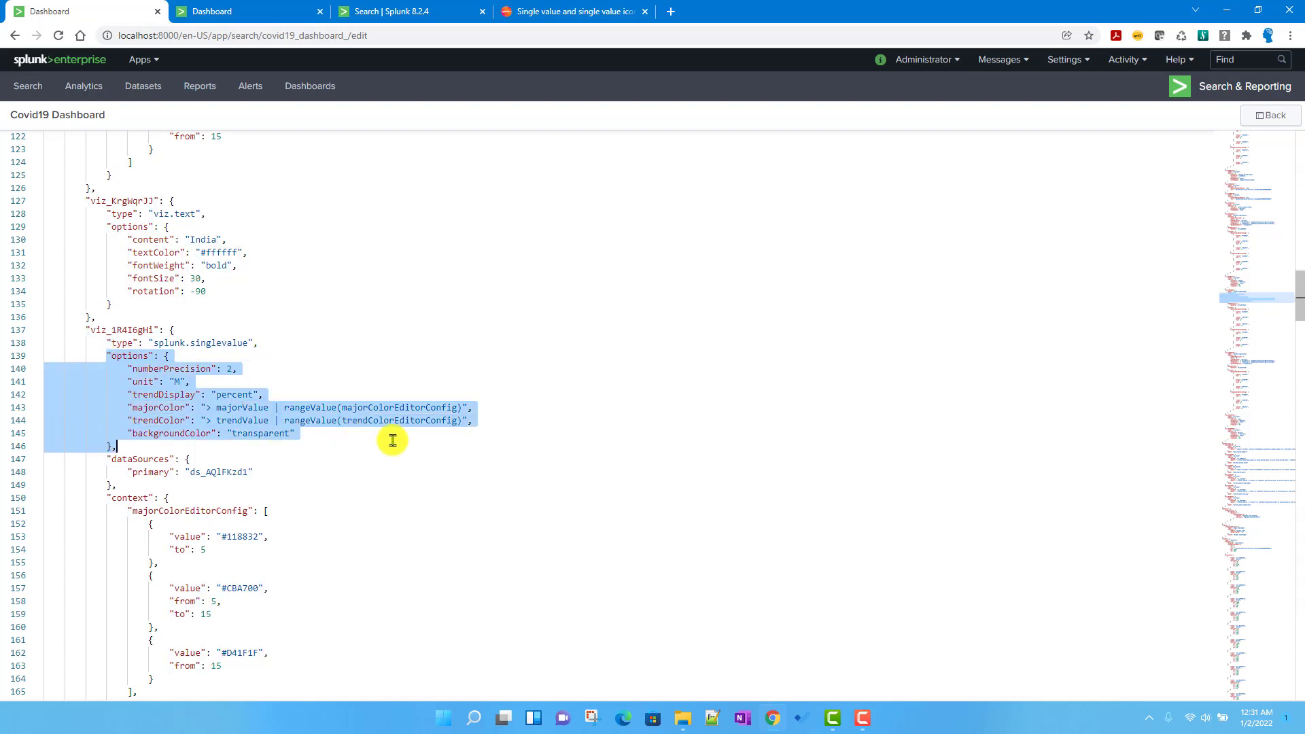
click(393, 440)
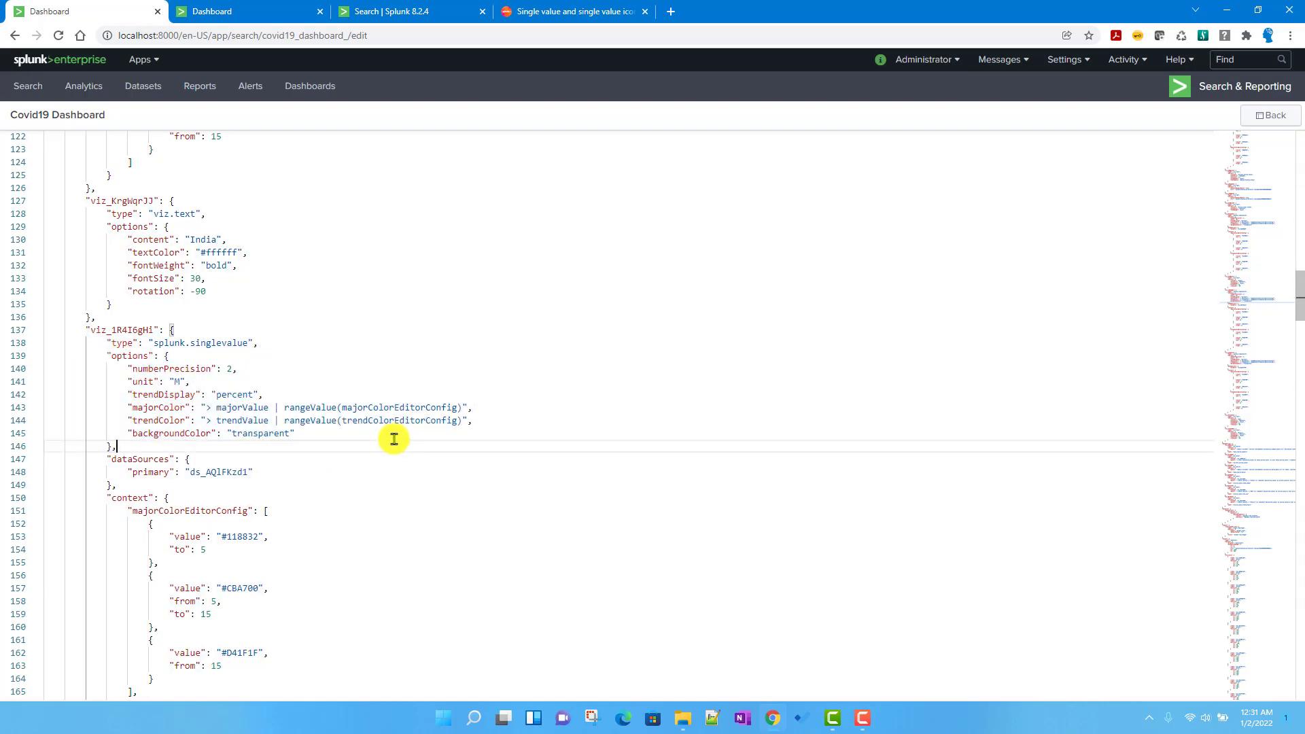
click(1268, 126)
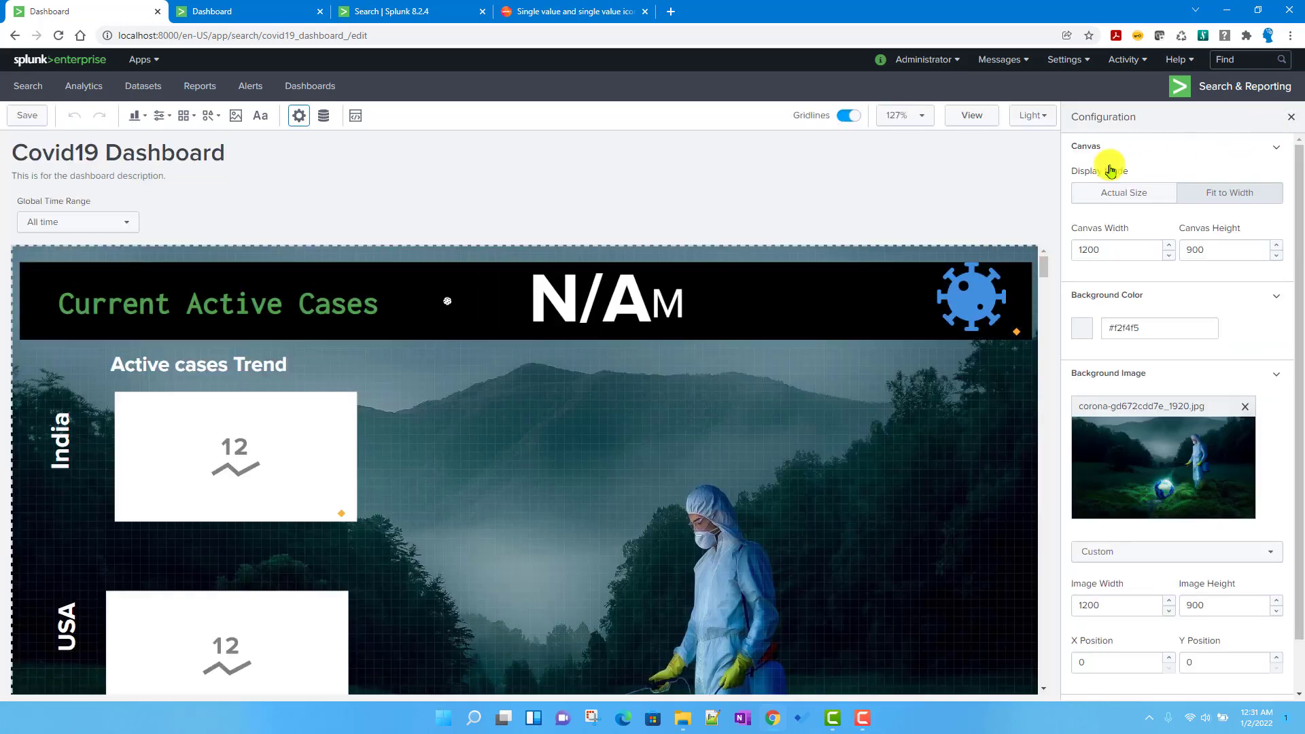
- Set the Global Time Range to dates before Dec 31, 2021
scroll(442, 443, down, 3)
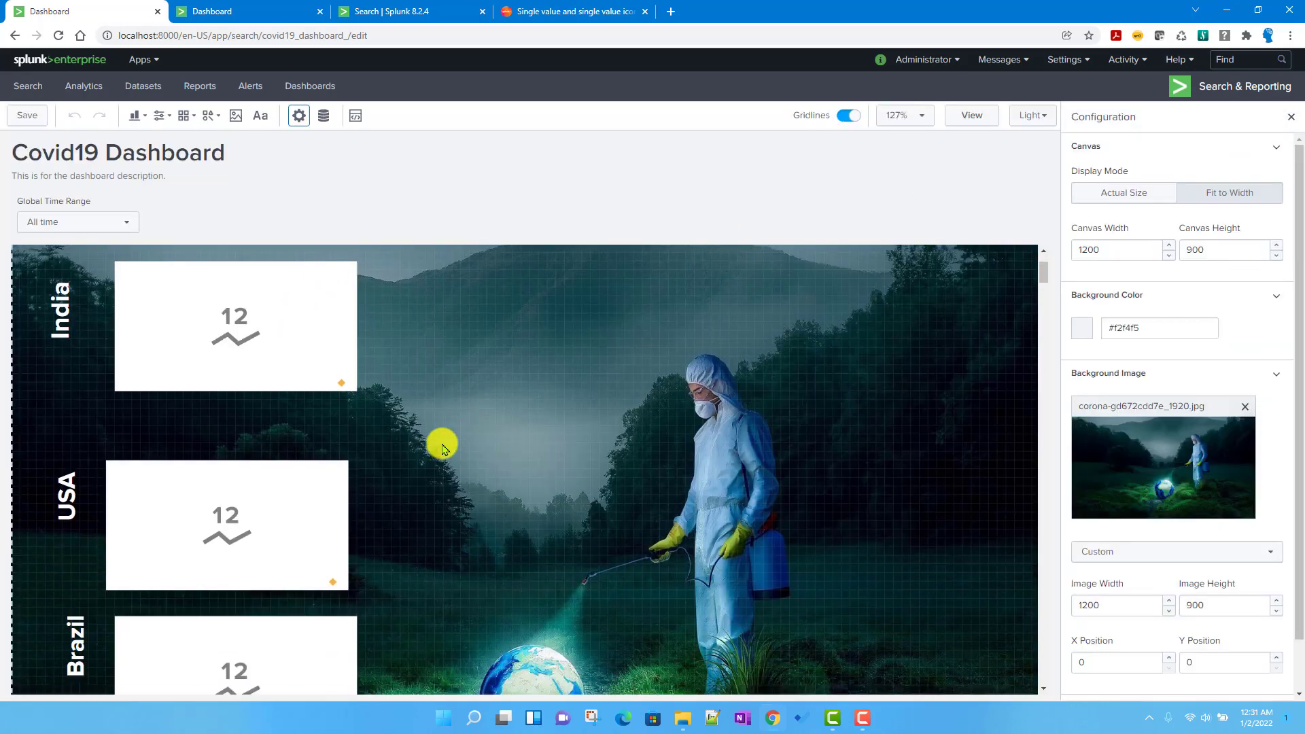
scroll(394, 408, up, 3)
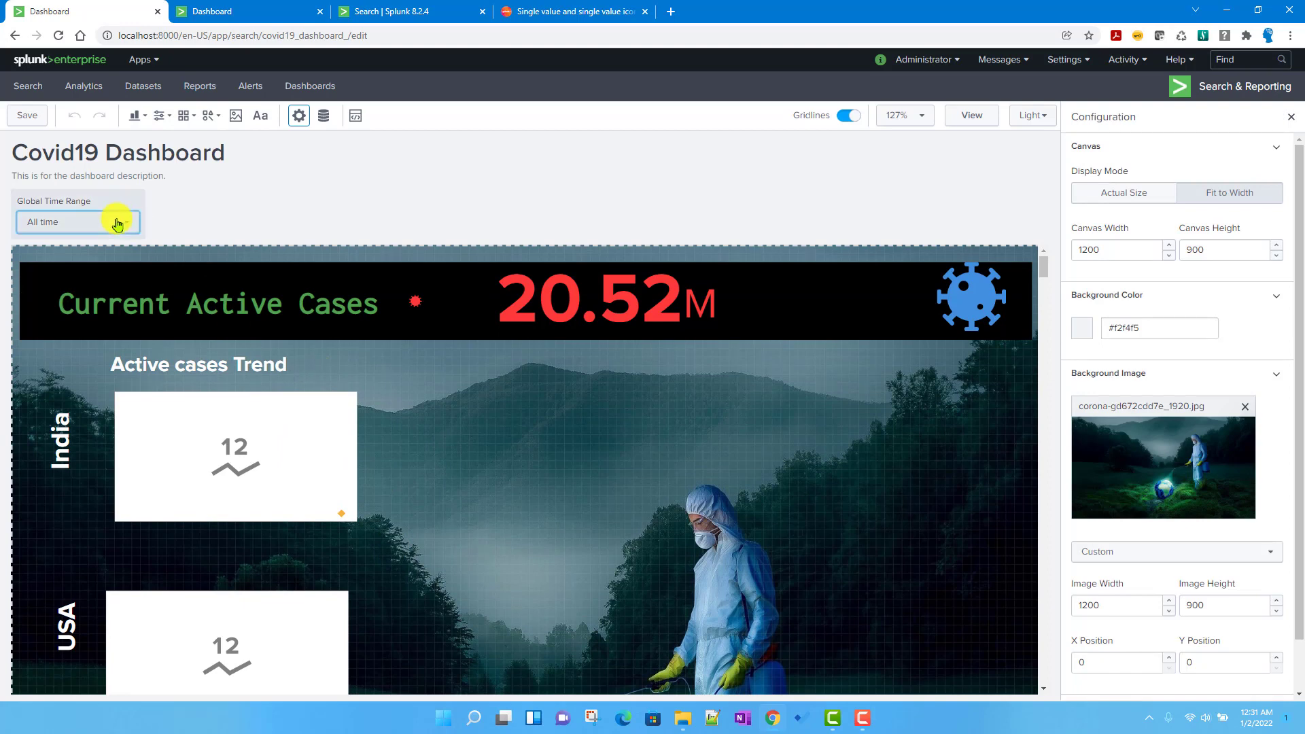
click(116, 221)
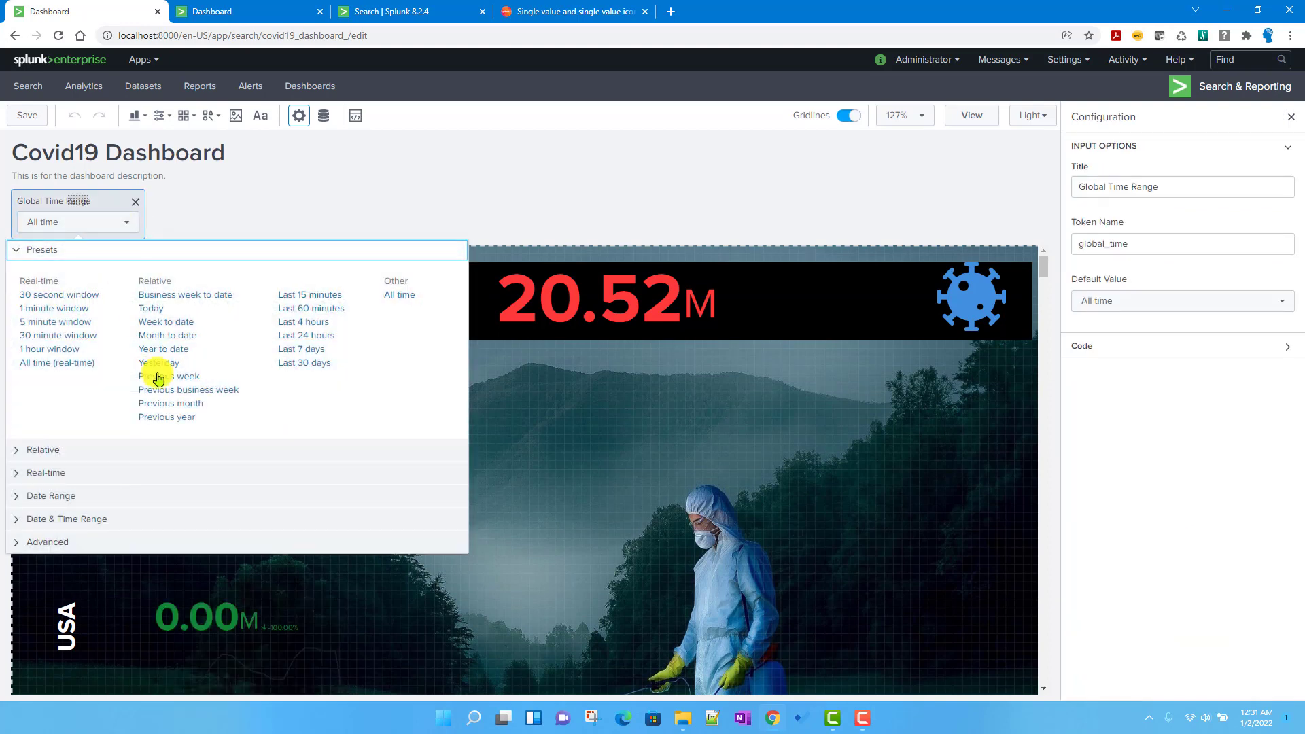
click(56, 496)
click(61, 359)
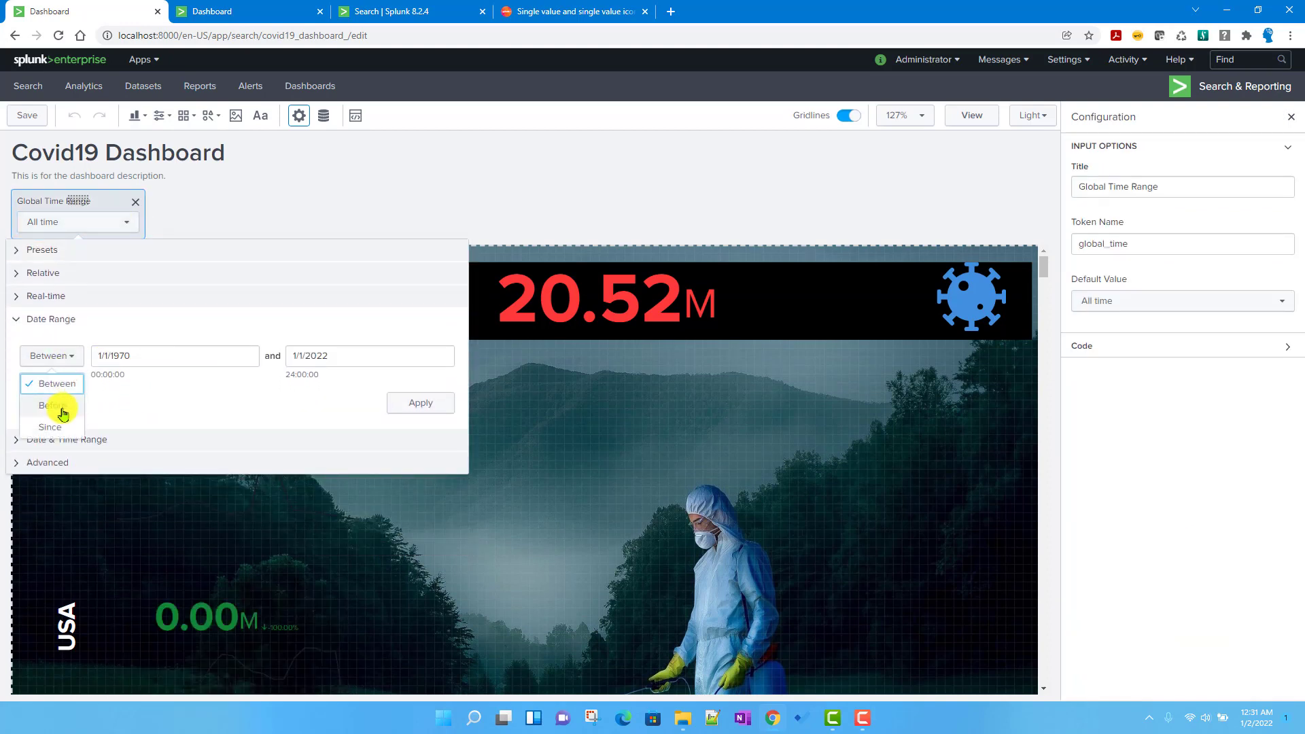
click(60, 409)
click(197, 355)
click(211, 389)
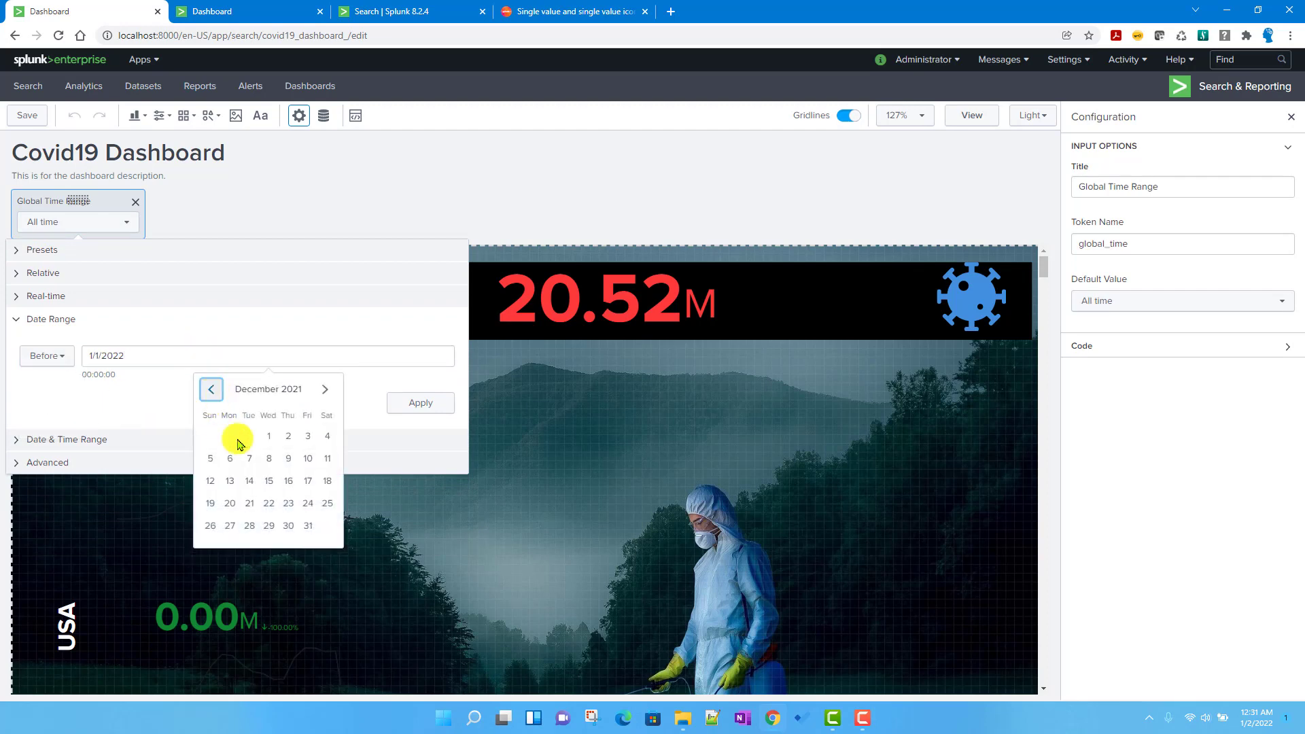
click(308, 526)
click(432, 408)
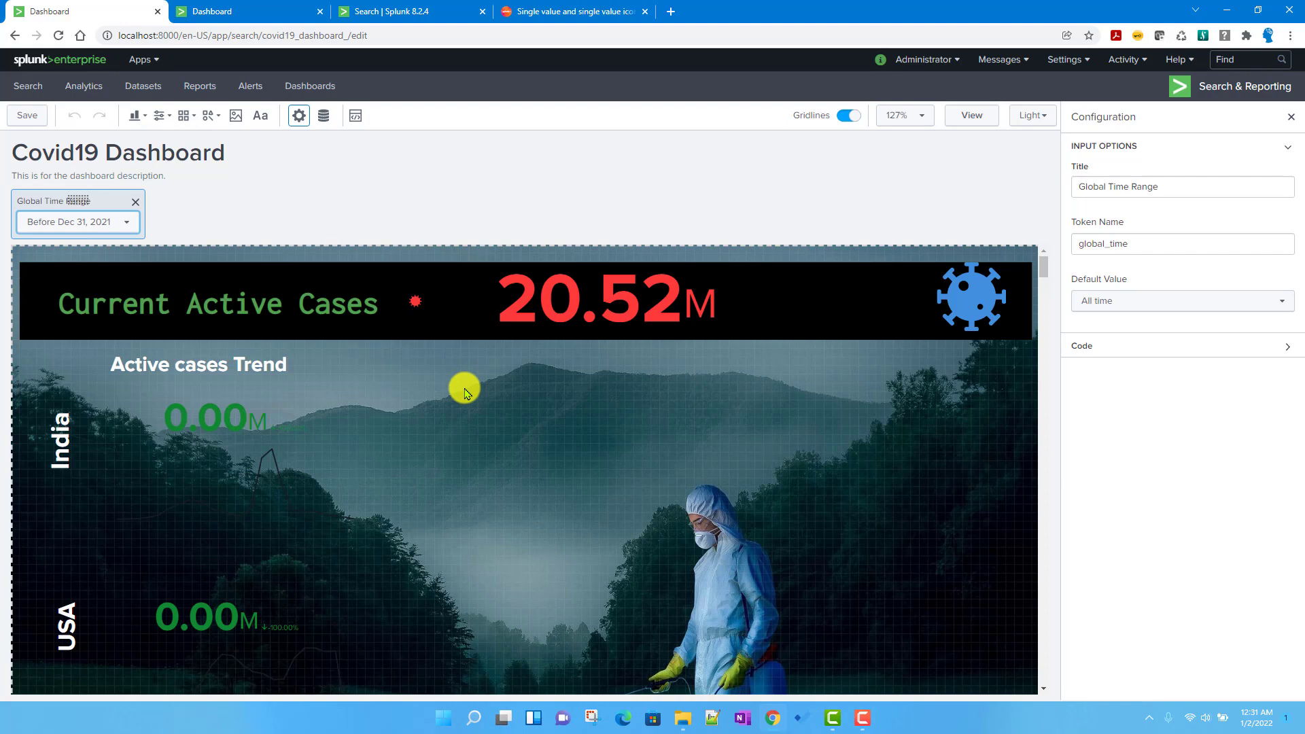
- Select the India single value and open its own code for editing
scroll(381, 374, down, 2)
scroll(209, 382, up, 1)
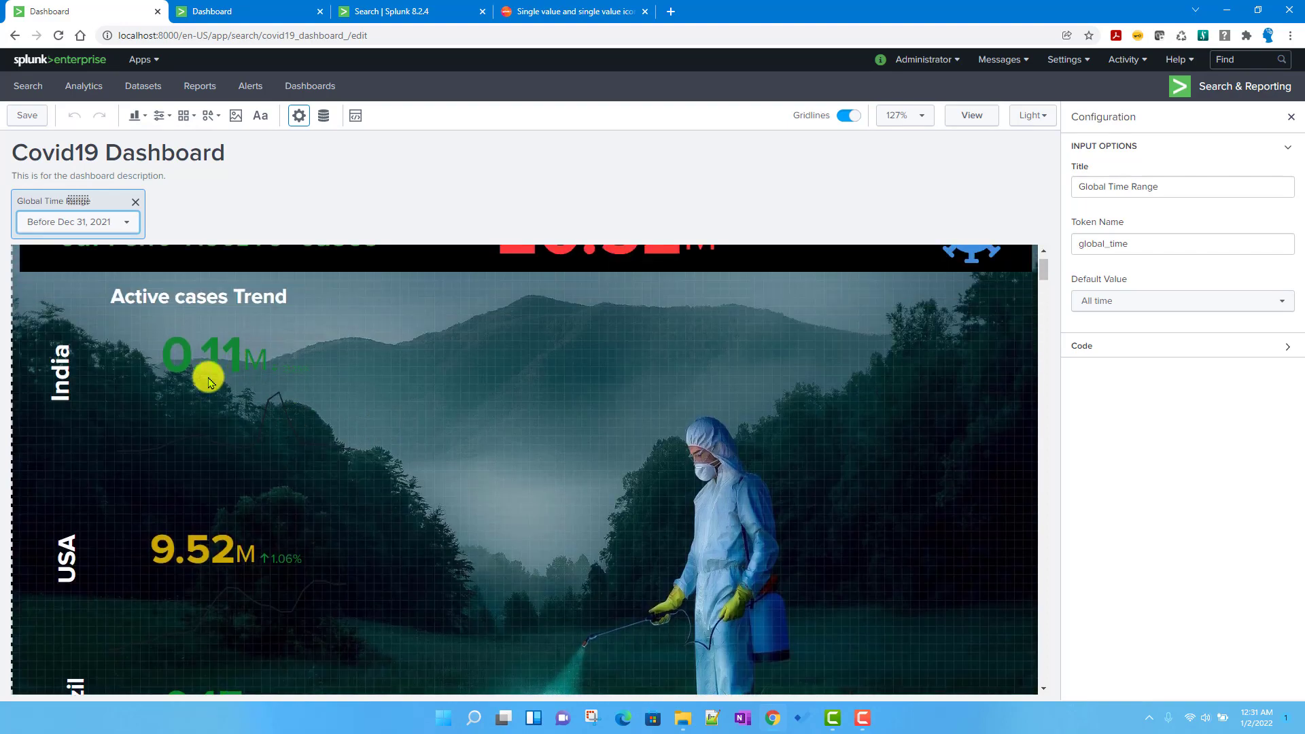
click(208, 383)
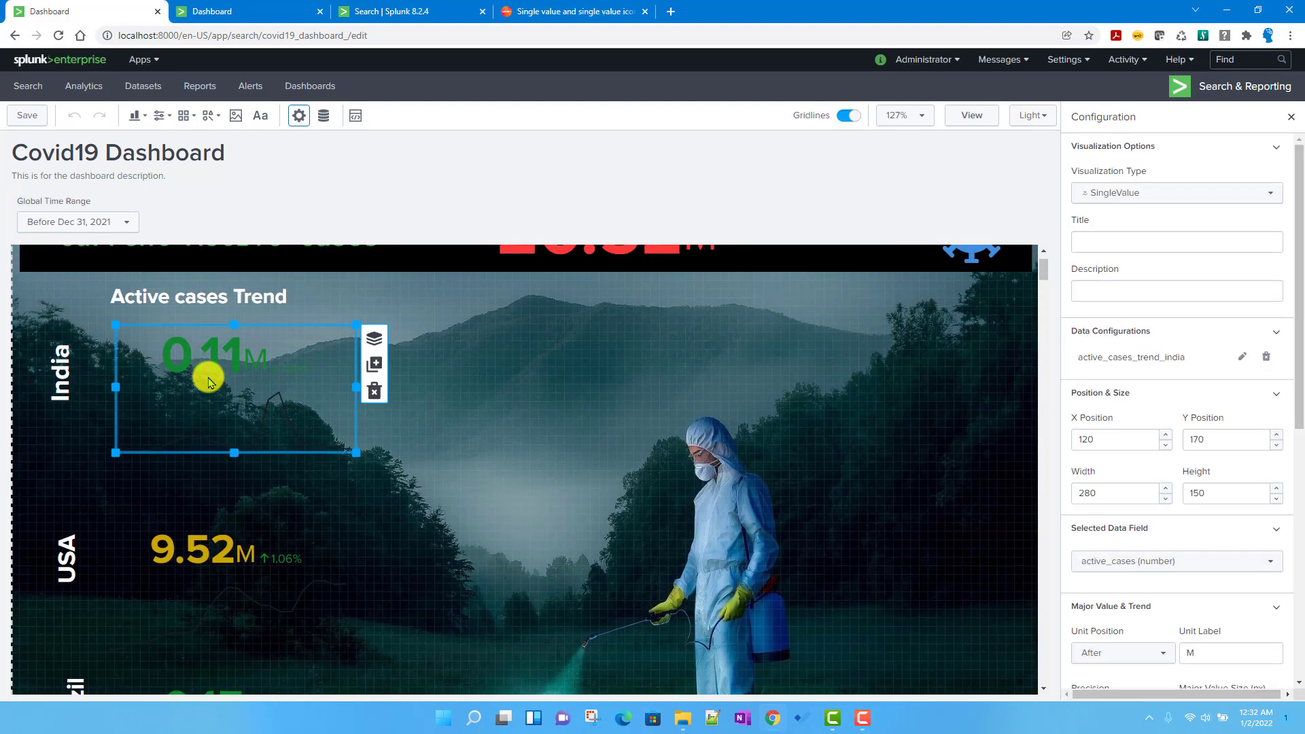
scroll(1258, 437, down, 5)
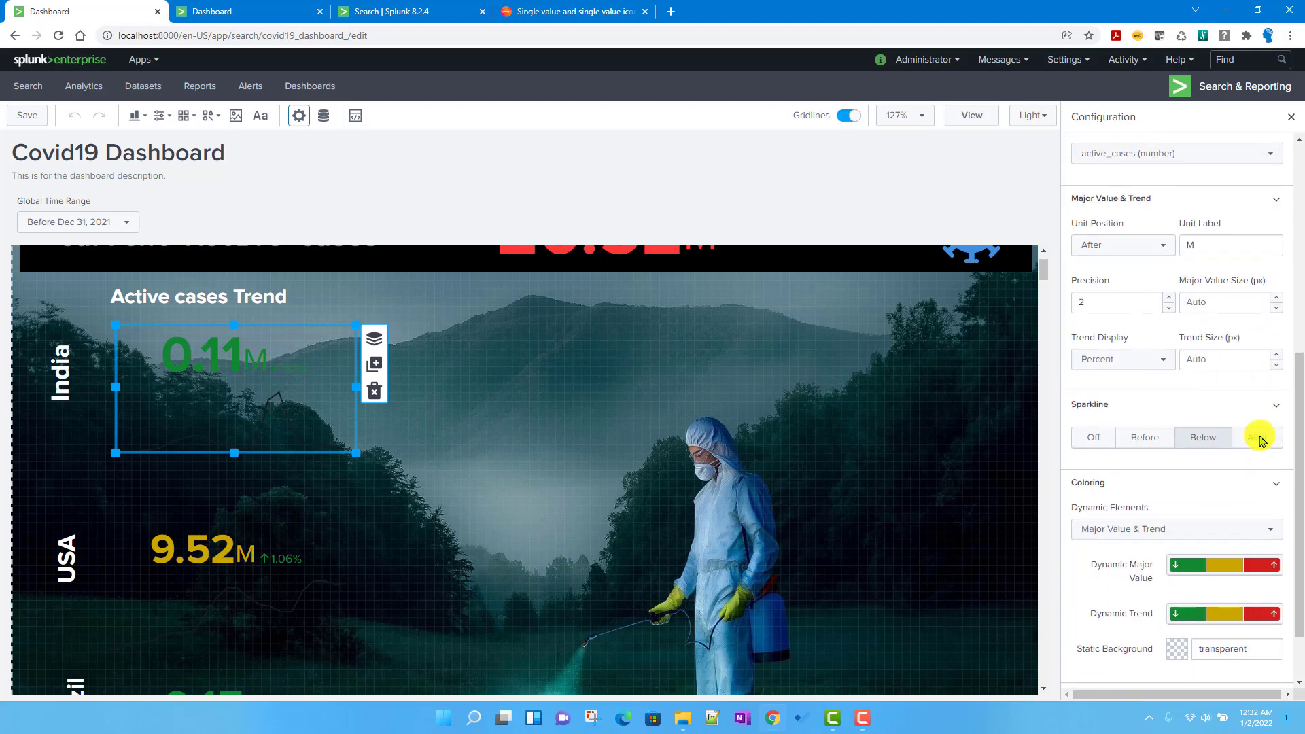
scroll(1259, 438, down, 1)
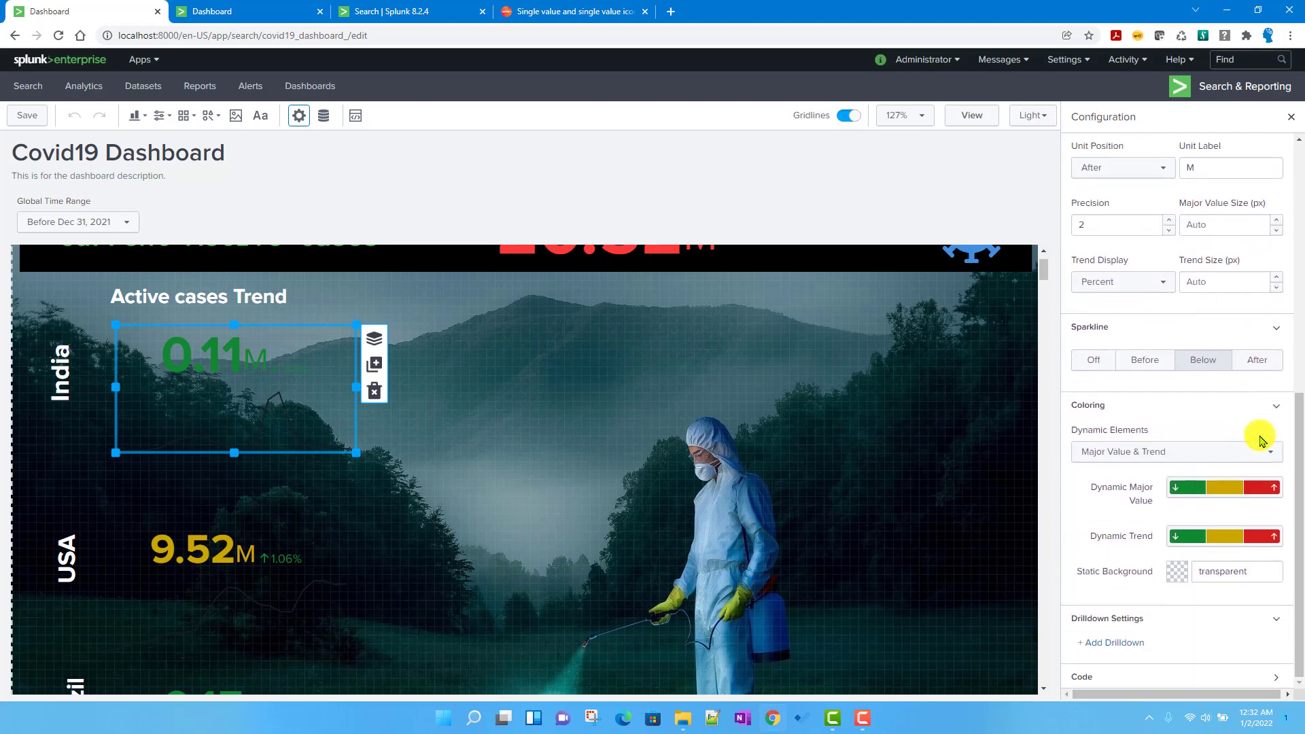
click(1112, 677)
scroll(1194, 574, down, 3)
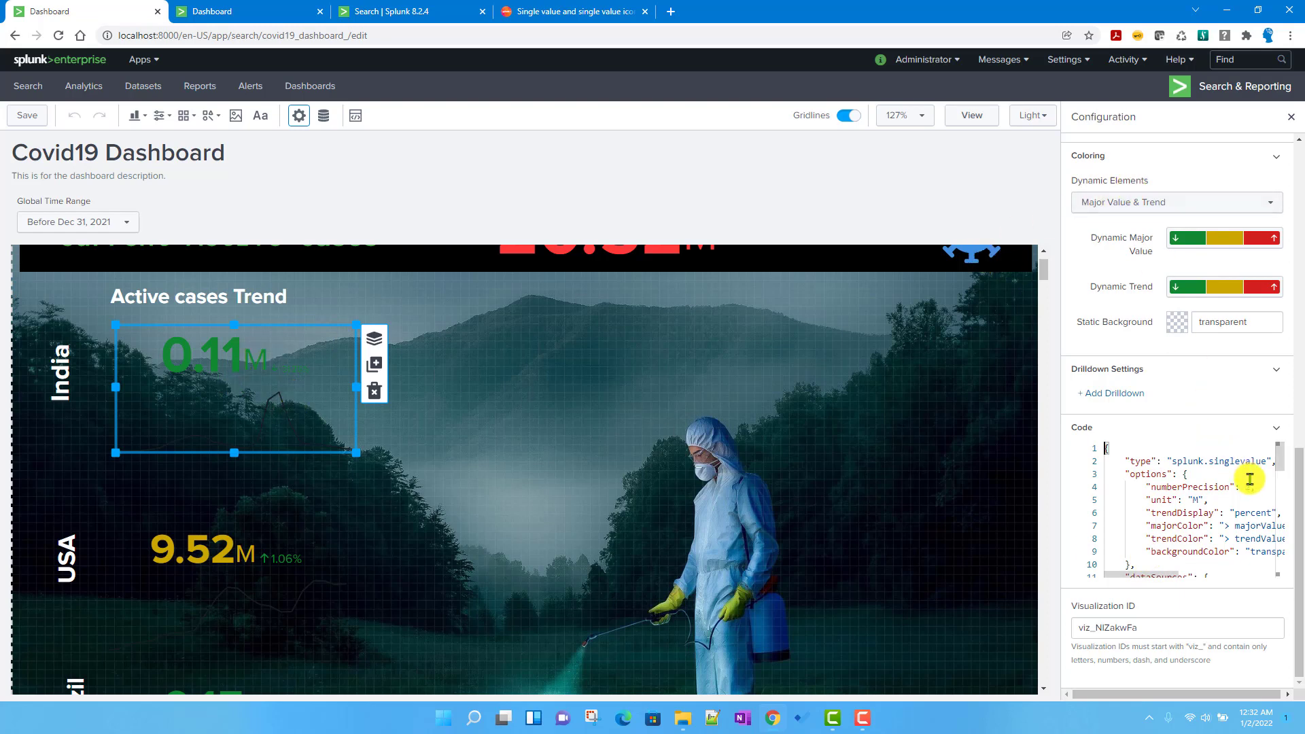
- Add a "sparklineStrokeColor" property after backgroundColor in the options of the India single value's code
scroll(1237, 509, down, 2)
scroll(1237, 509, up, 2)
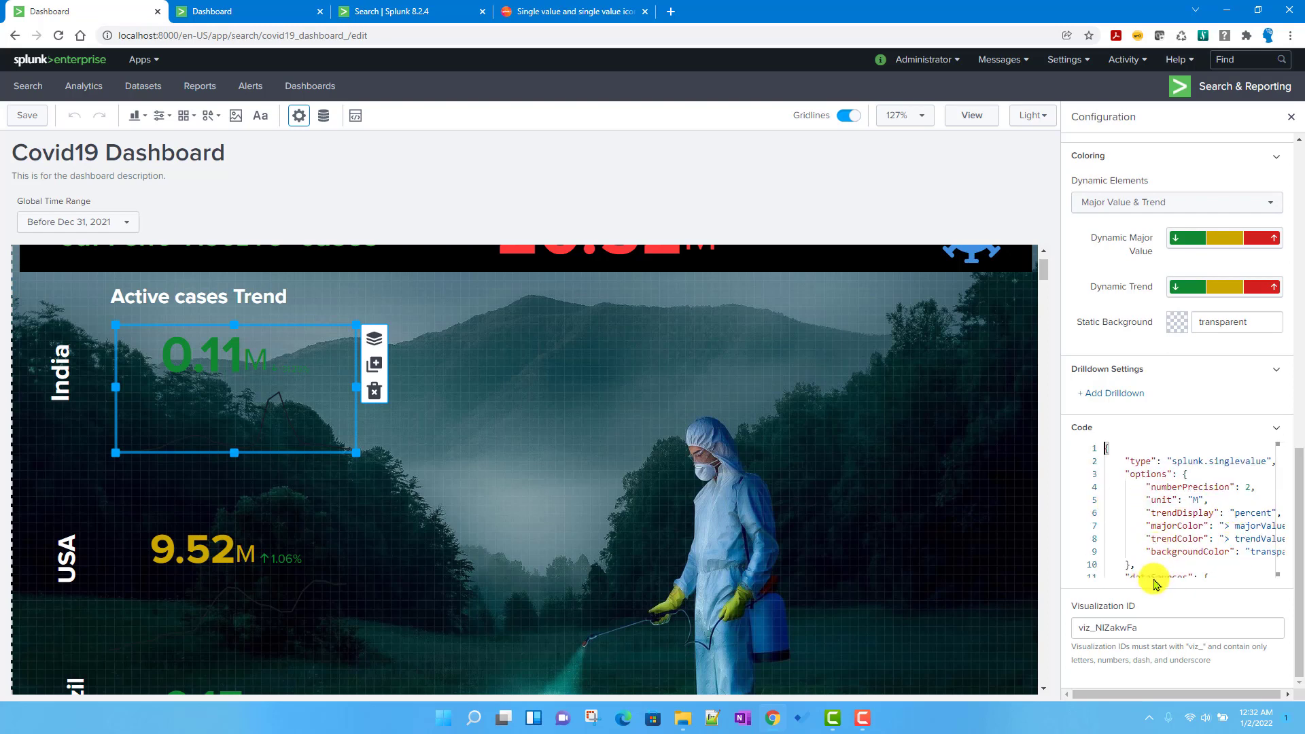
drag(1154, 575, 1161, 579)
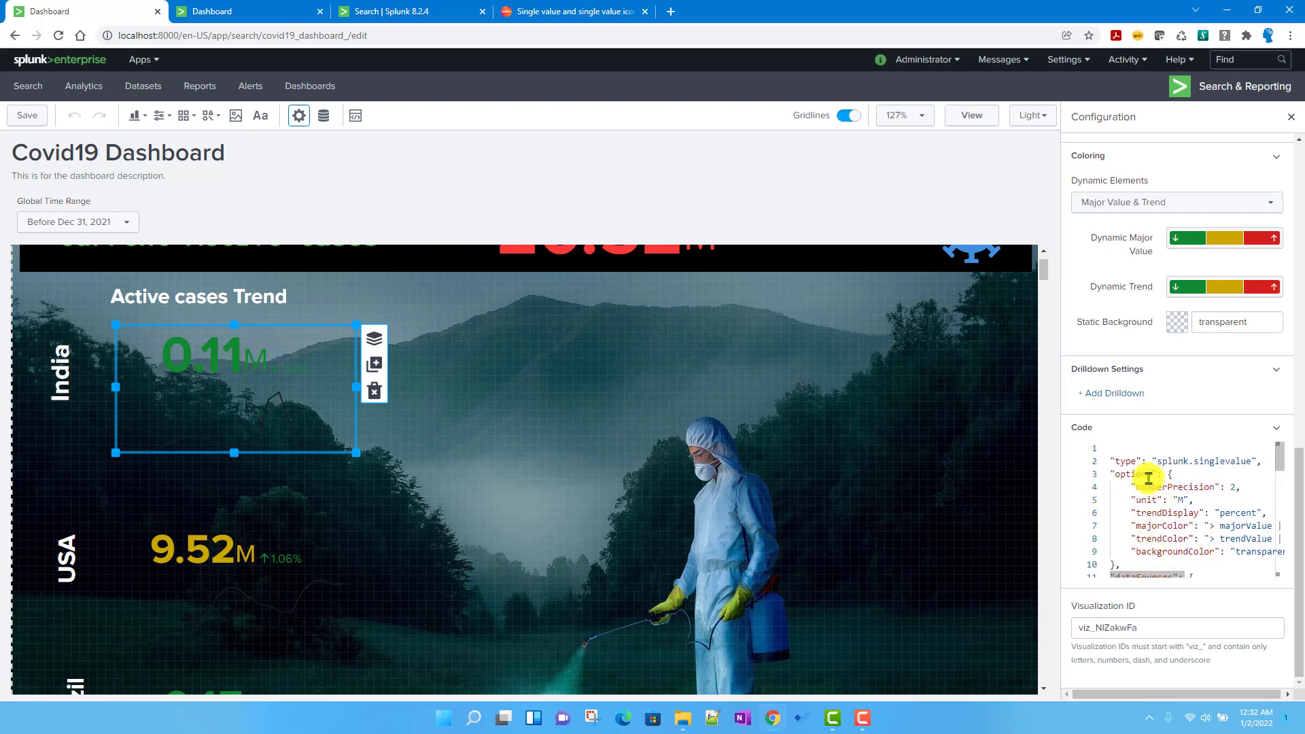
scroll(1201, 503, down, 1)
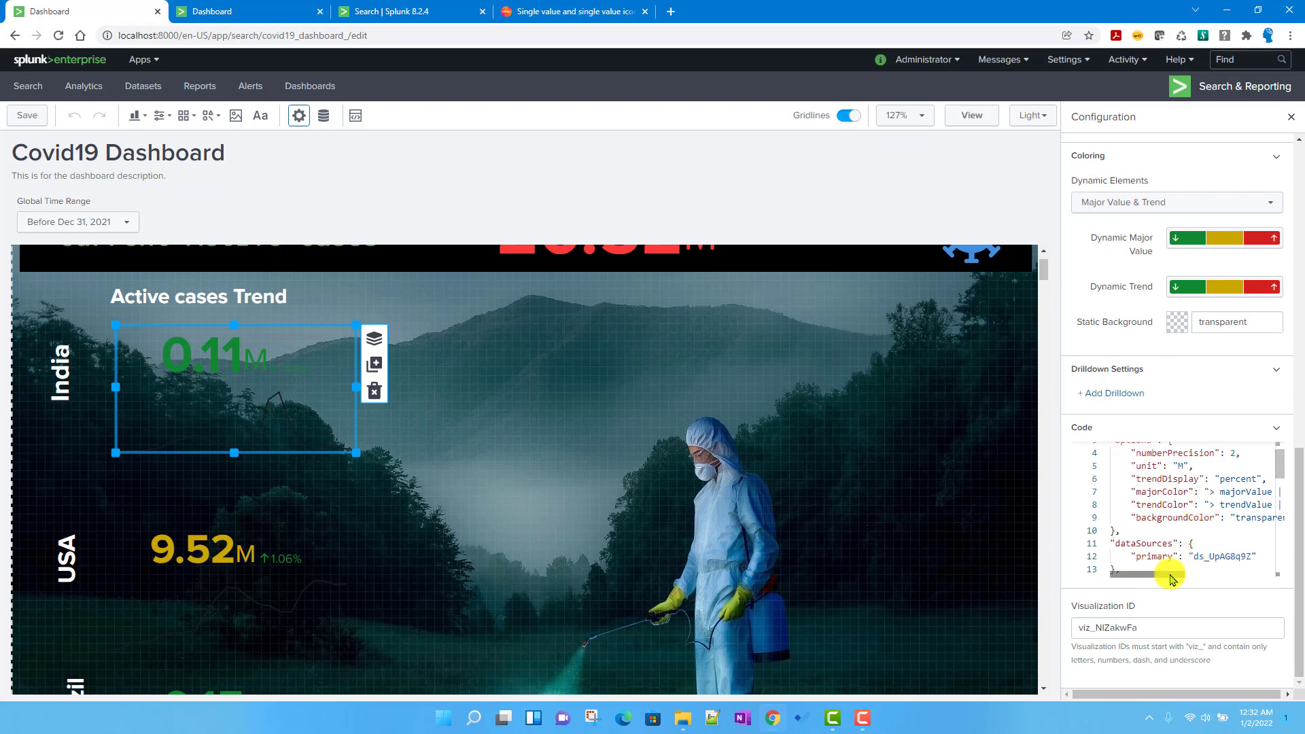
drag(1172, 579, 1205, 576)
click(1237, 516)
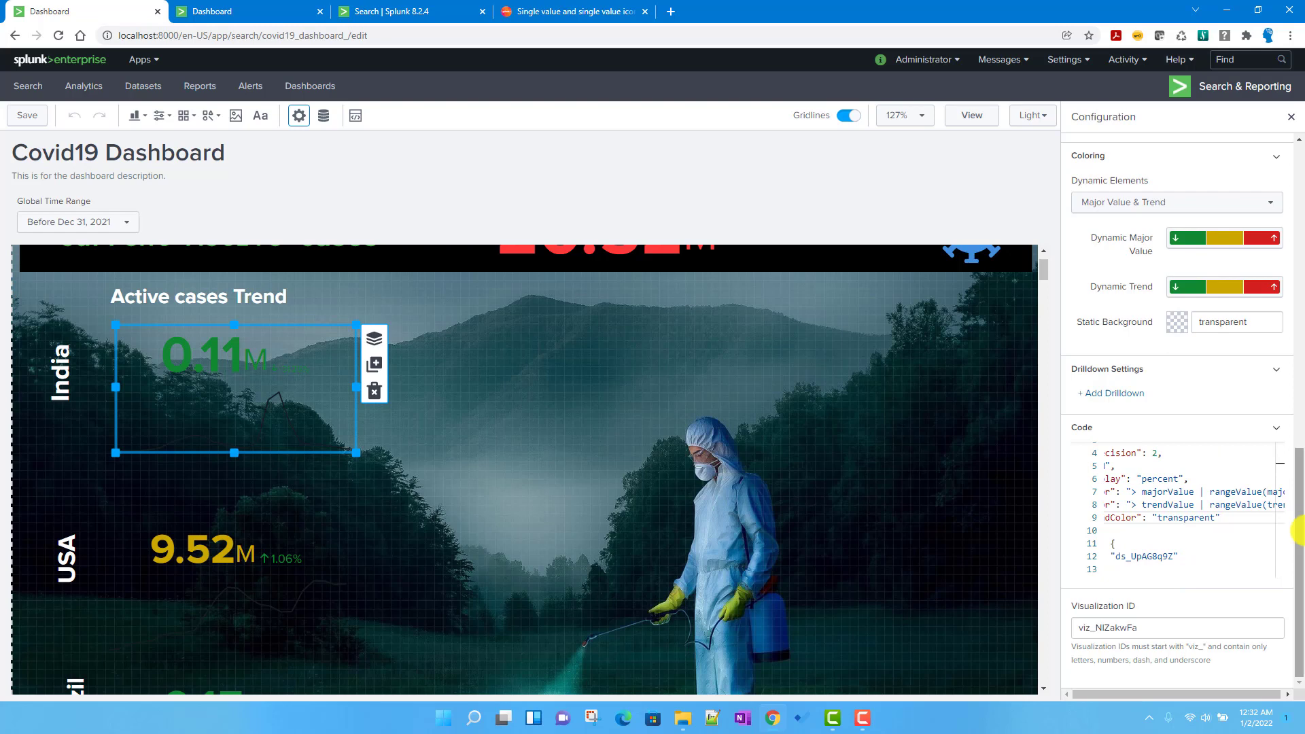
text(,)
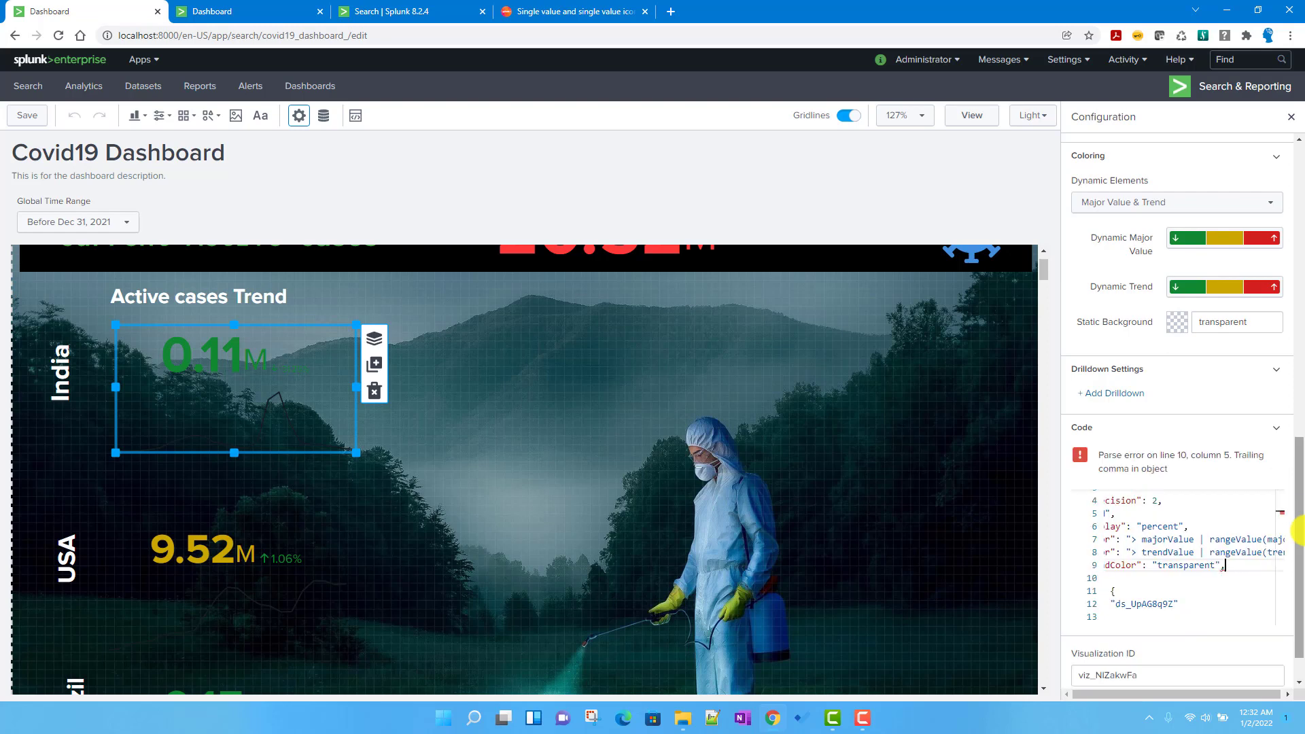
key(Return)
text("sparklineStrokeColor")
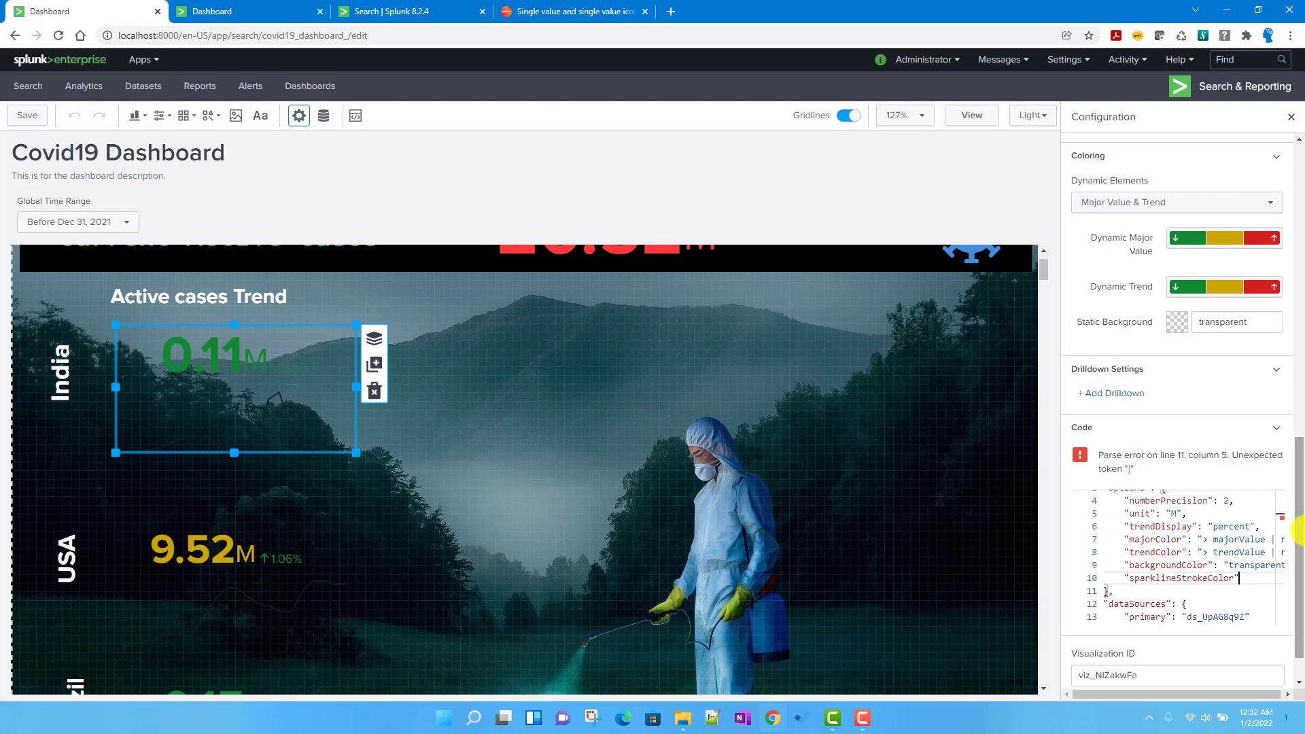
- Give the India sparklineStrokeColor property the value "#D41F1F", separated from its name by a colon
text( ")
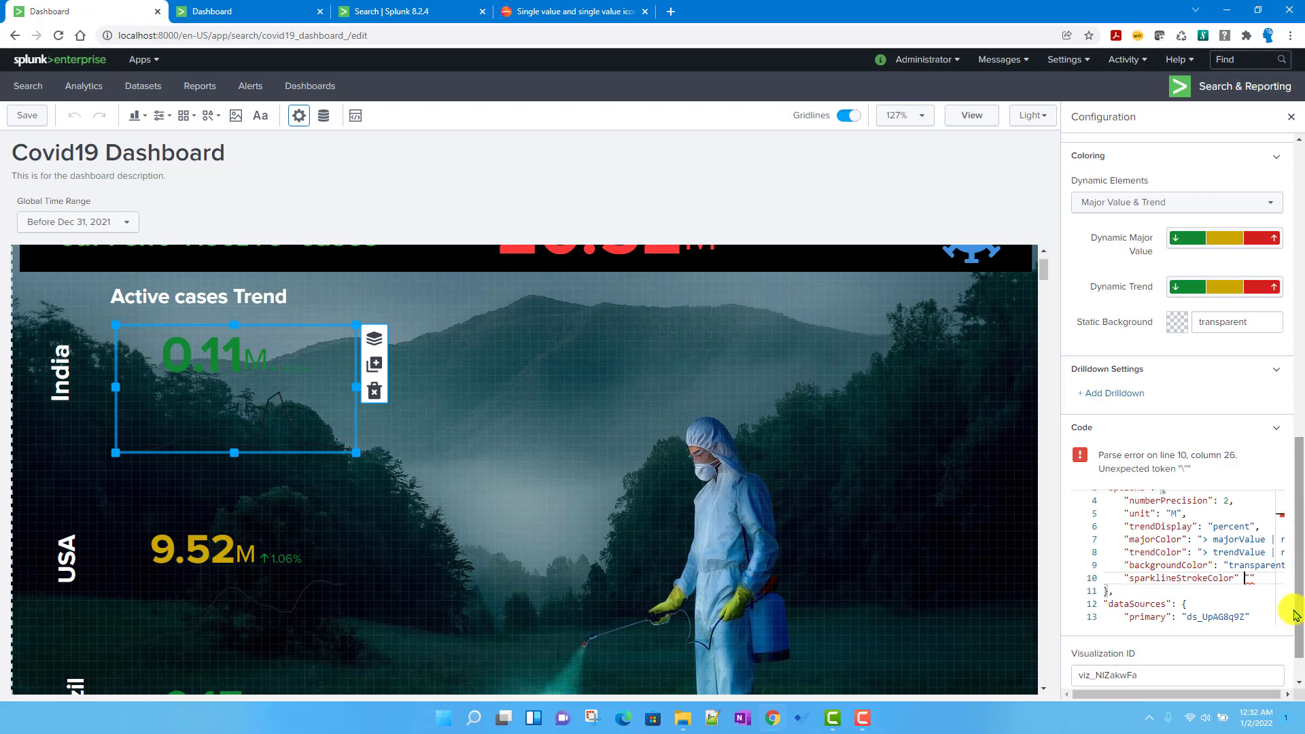
key(Left)
text(:)
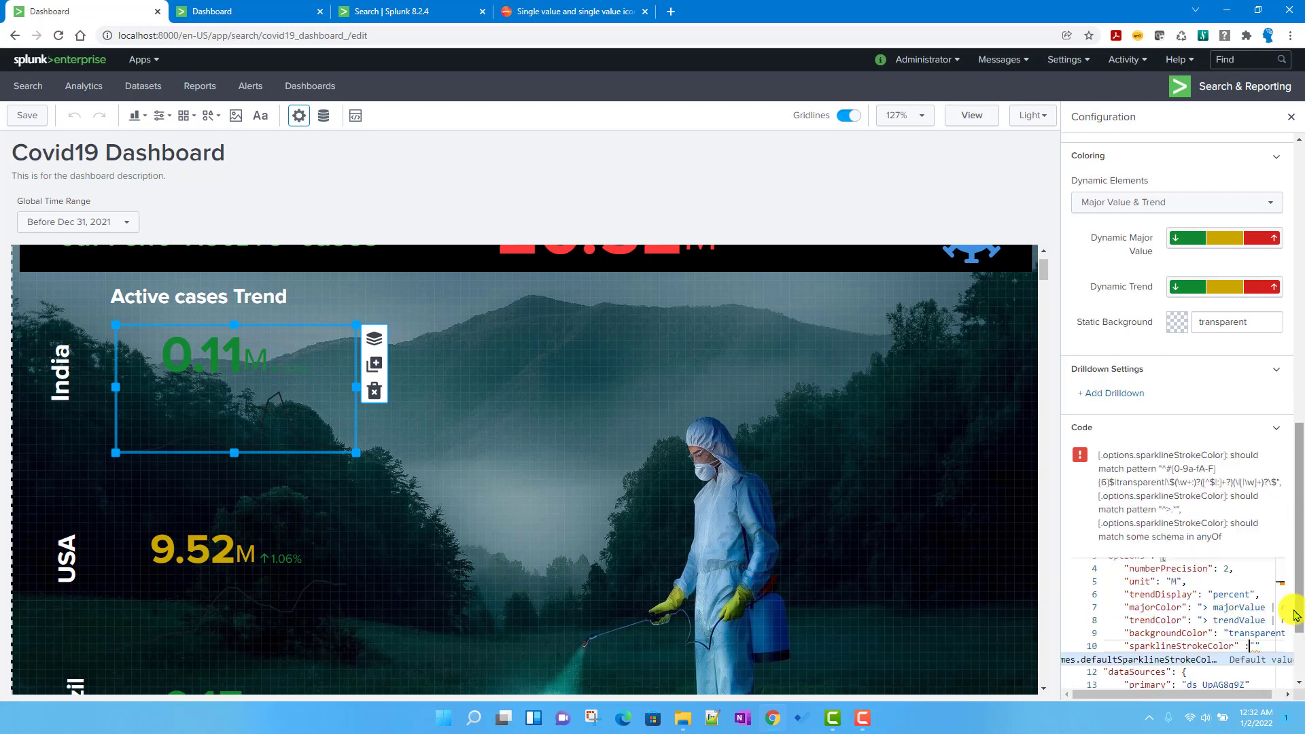
key(Escape)
key(BackSpace)
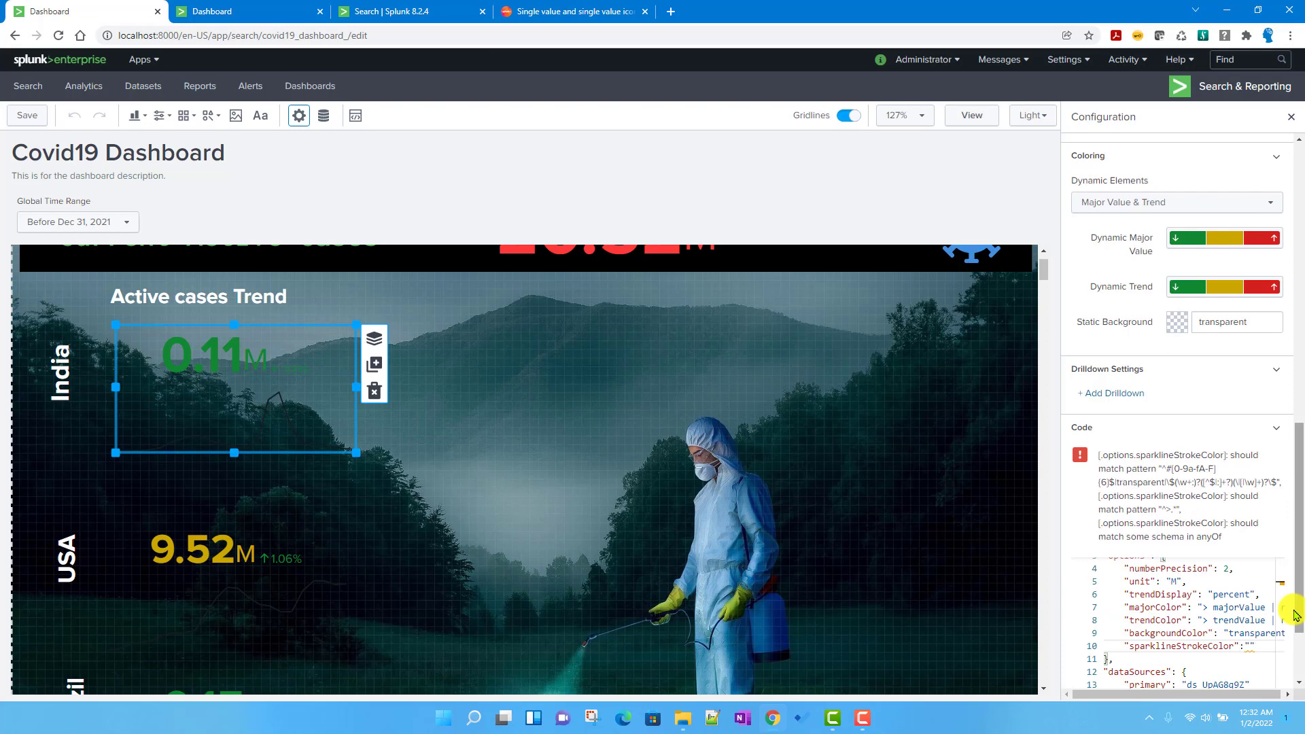
click(1251, 648)
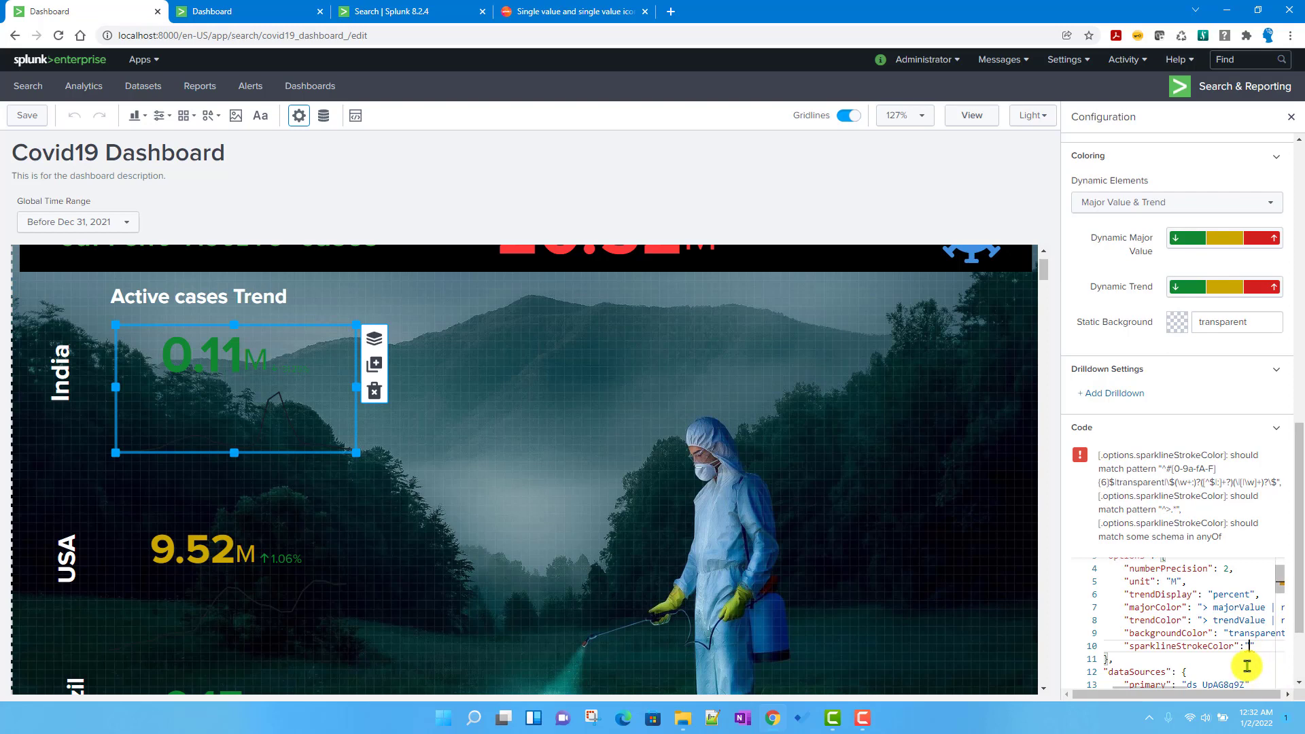
click(235, 11)
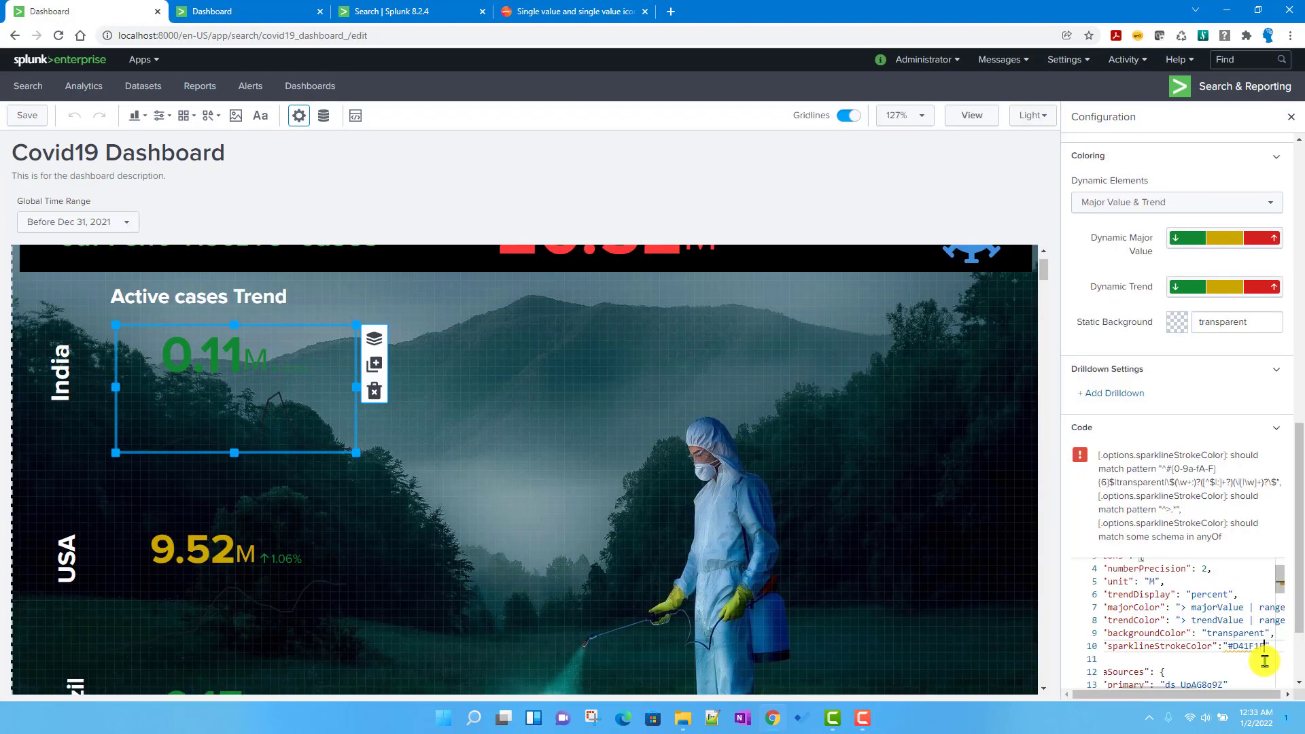
text(#D41F1F)
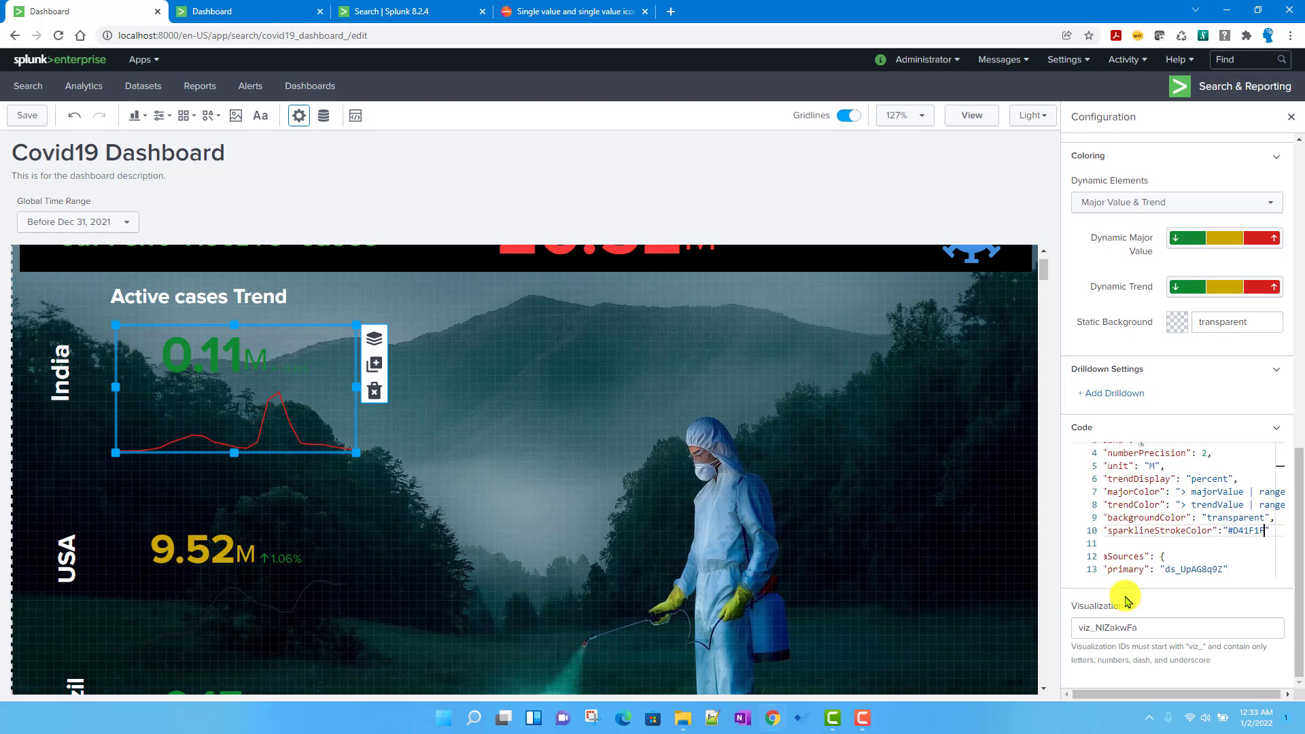
- Copy the complete sparklineStrokeColor entry from the India code and save the dashboard
drag(1107, 534, 1249, 550)
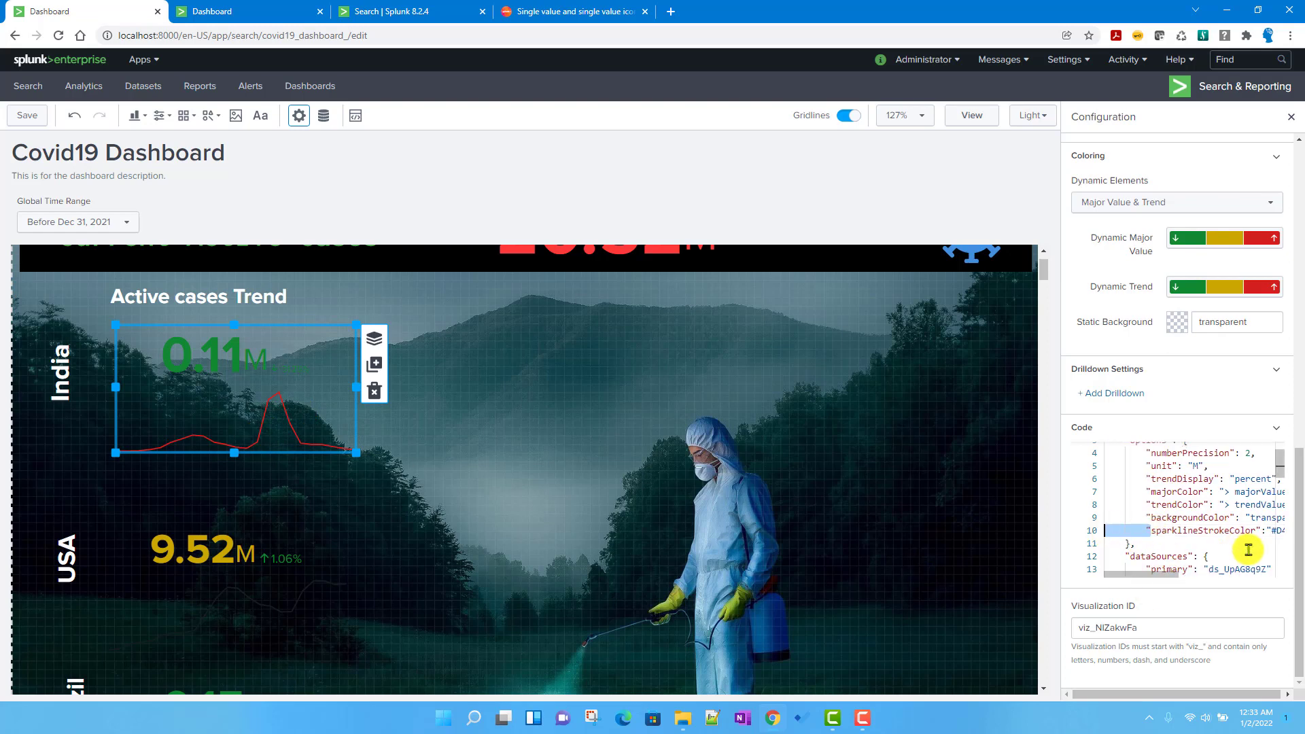
click(1149, 534)
key(BackSpace)
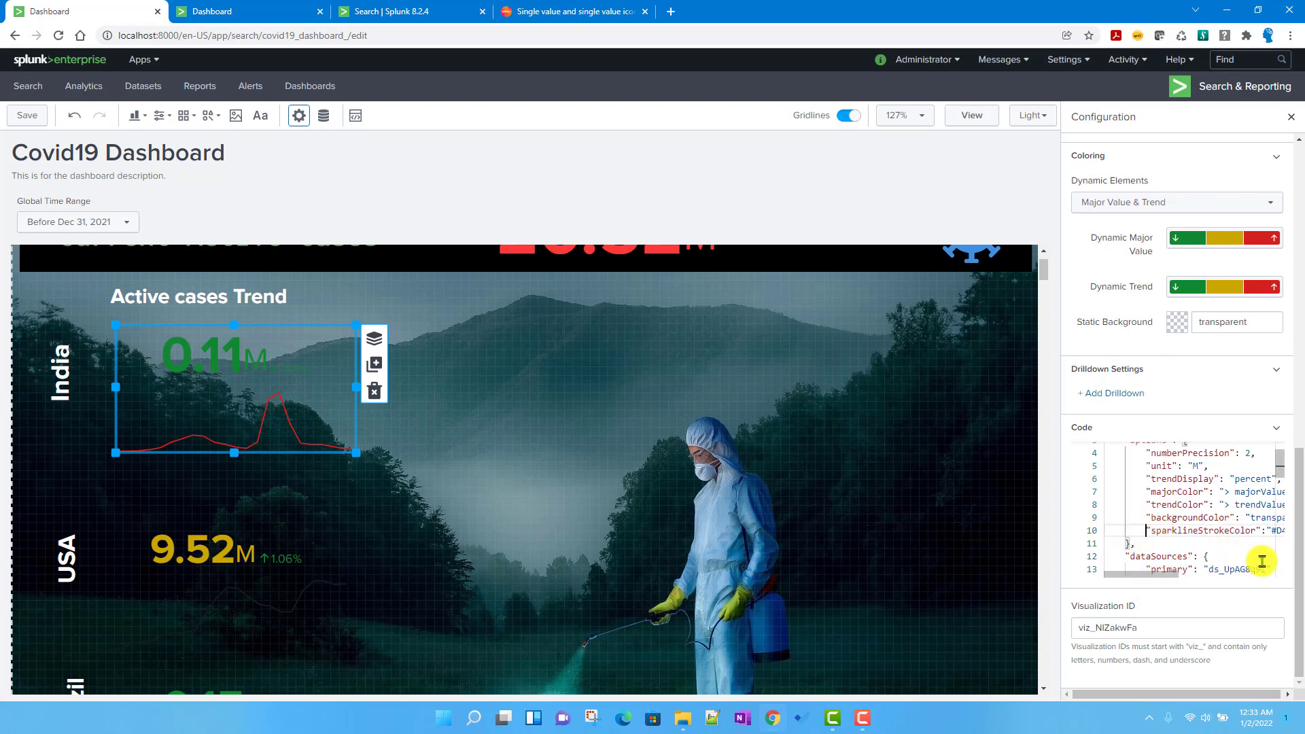
key(shift+End)
key(ctrl+c)
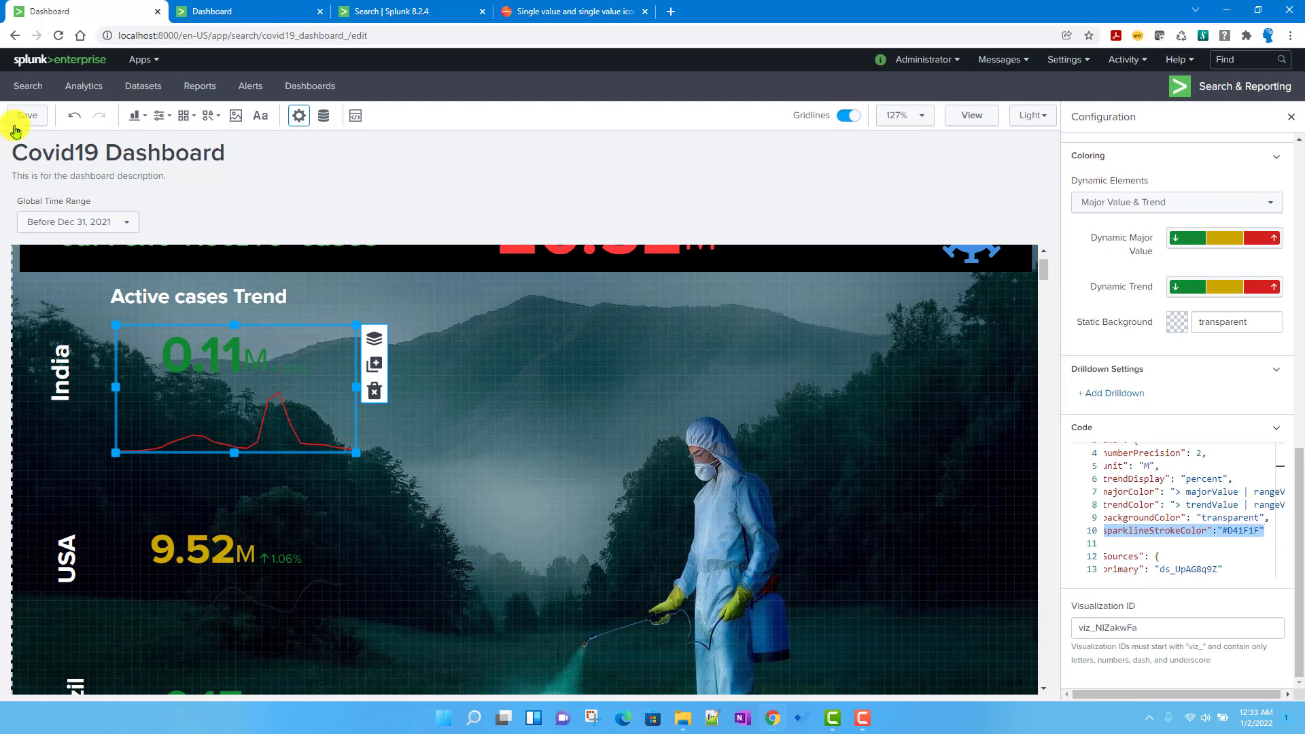
click(16, 124)
- Add the copied "sparklineStrokeColor":"#D41F1F" entry after backgroundColor in the USA single value's code and save the dashboard
click(221, 529)
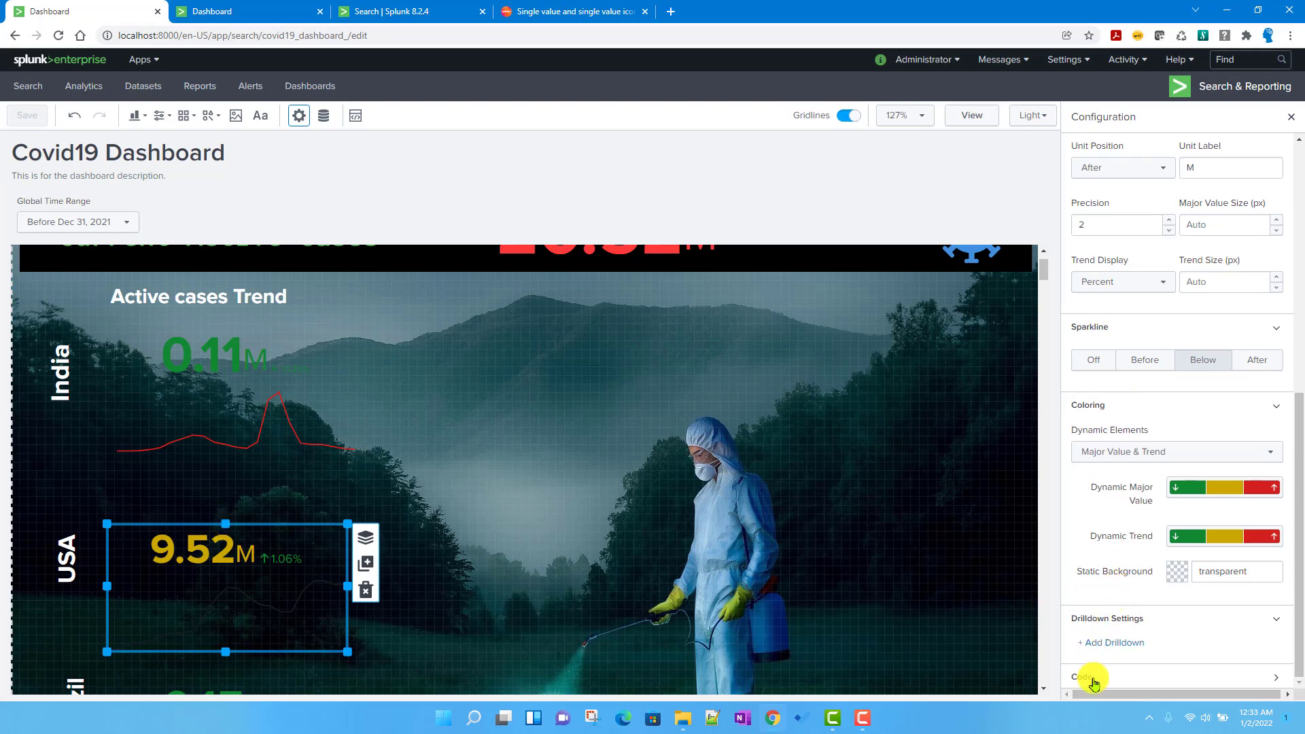
scroll(1180, 576, down, 4)
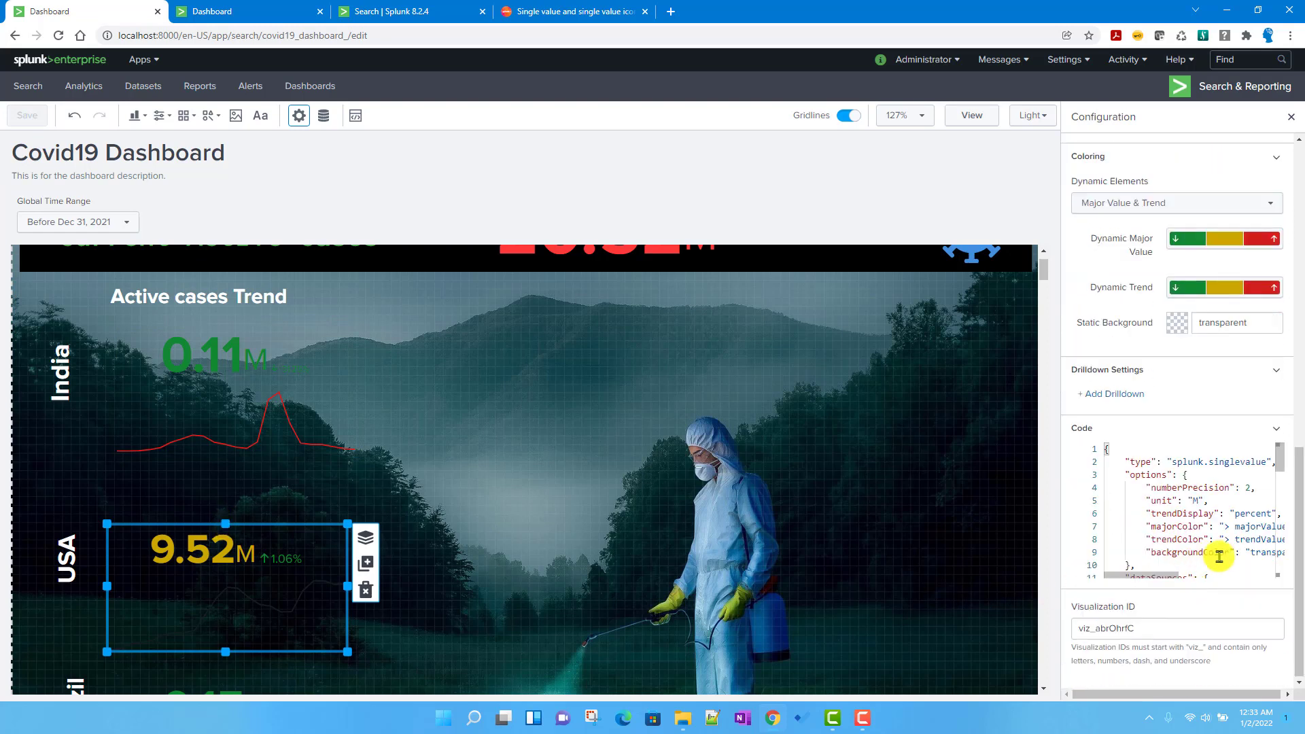
drag(1159, 575, 1201, 575)
click(1231, 555)
text(,)
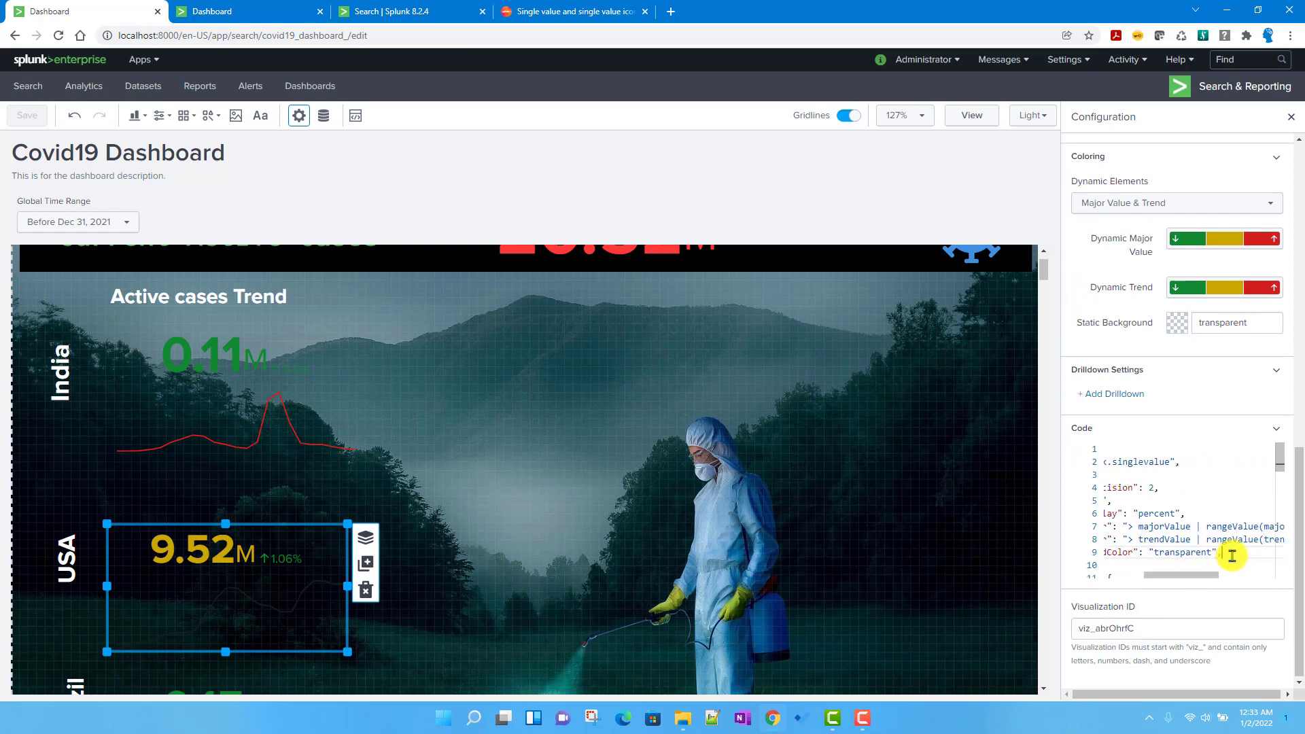
key(Return)
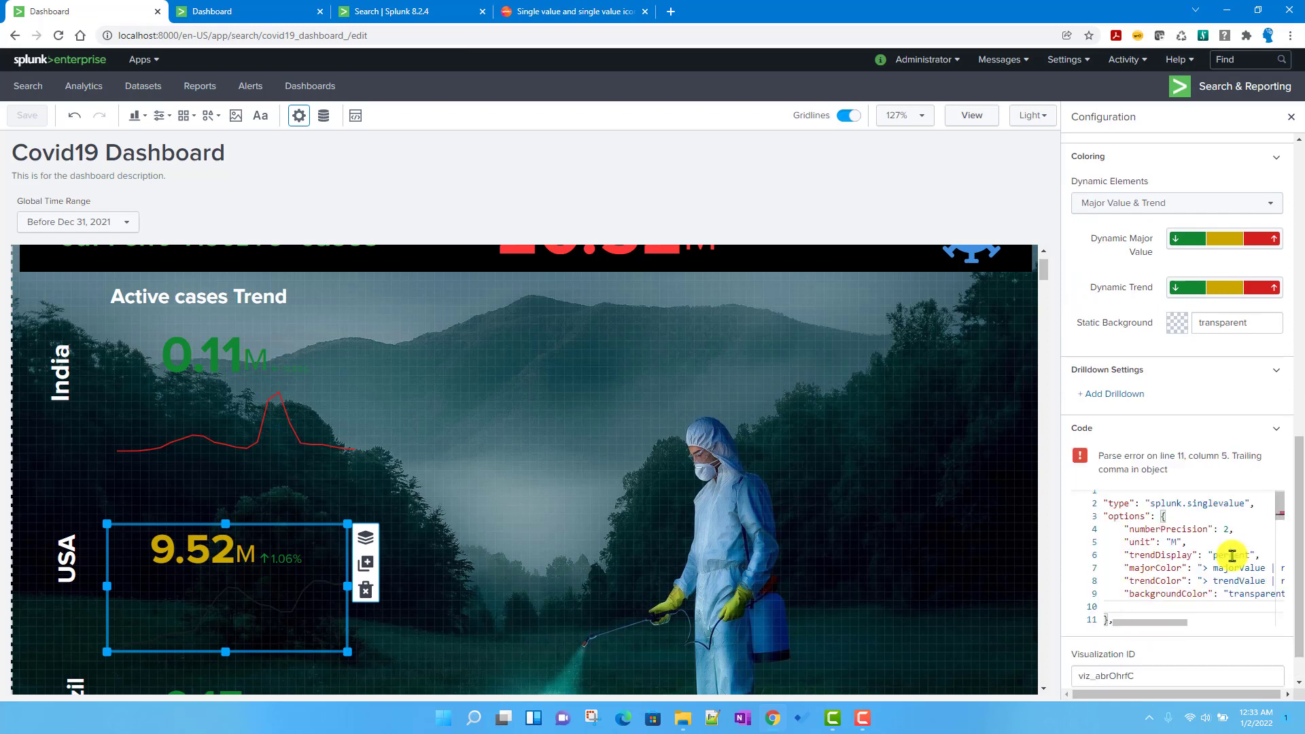
key(ctrl+v)
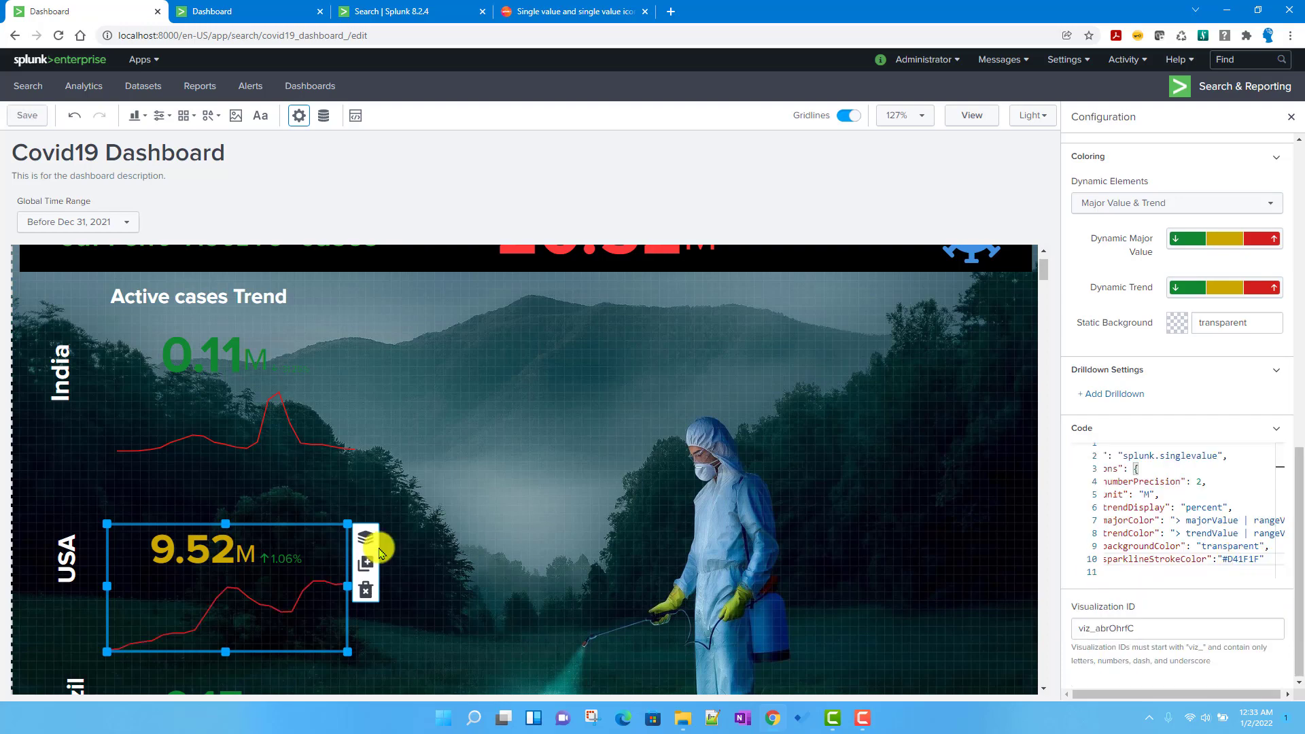
click(27, 117)
- Add "sparklineStrokeColor":"#D41F1F" after backgroundColor in the Brazil single value's code and save the dashboard
scroll(272, 476, down, 5)
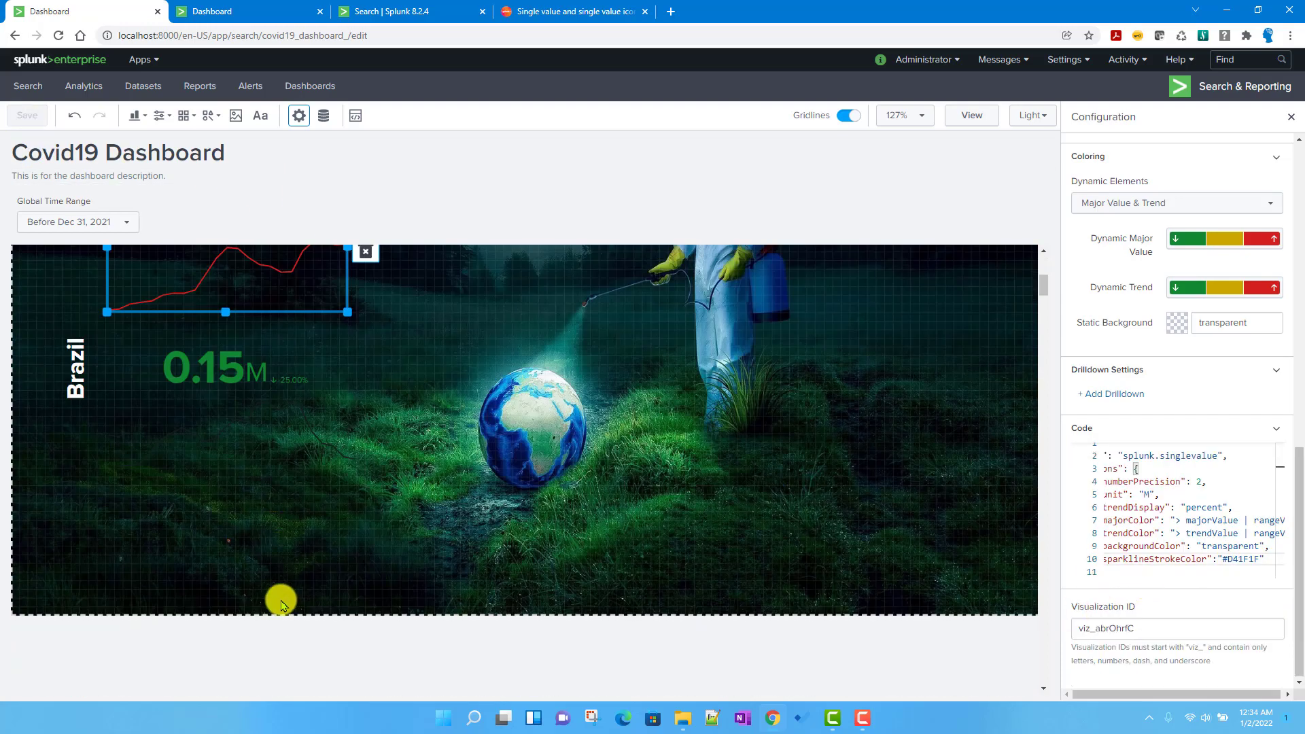
click(183, 373)
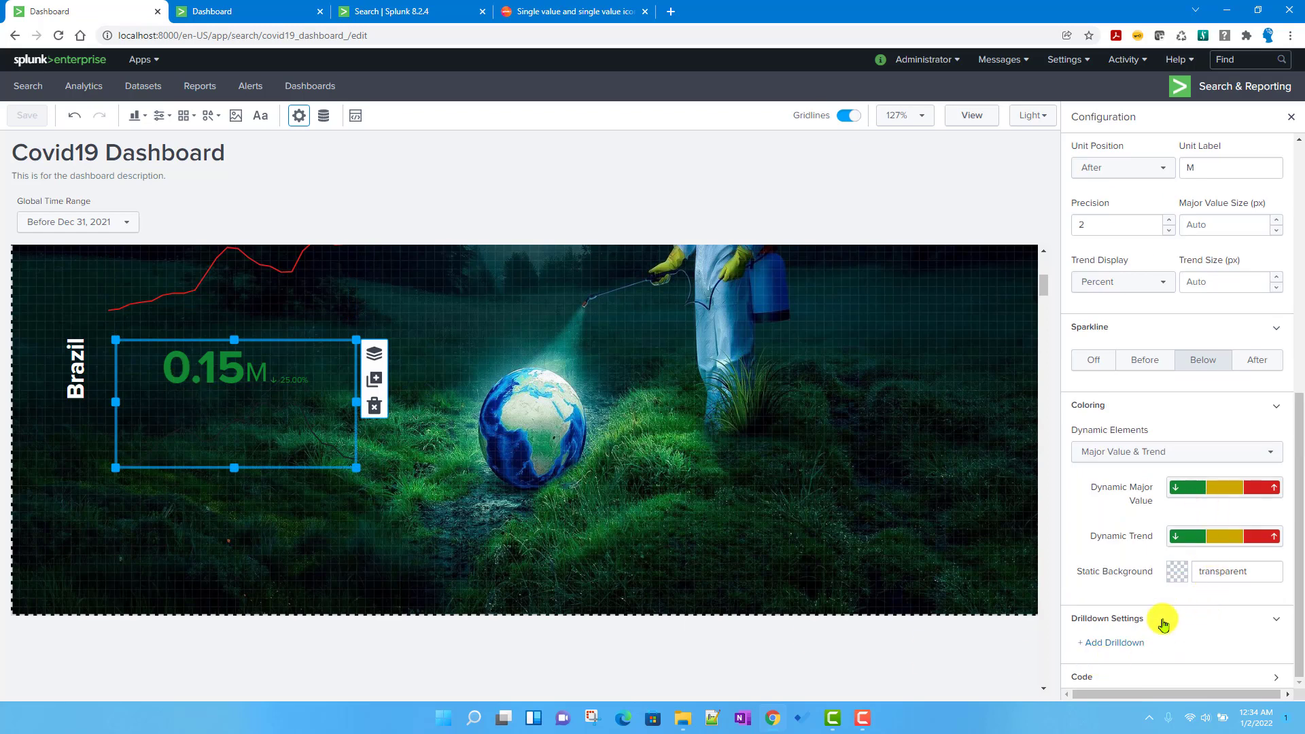
click(1138, 677)
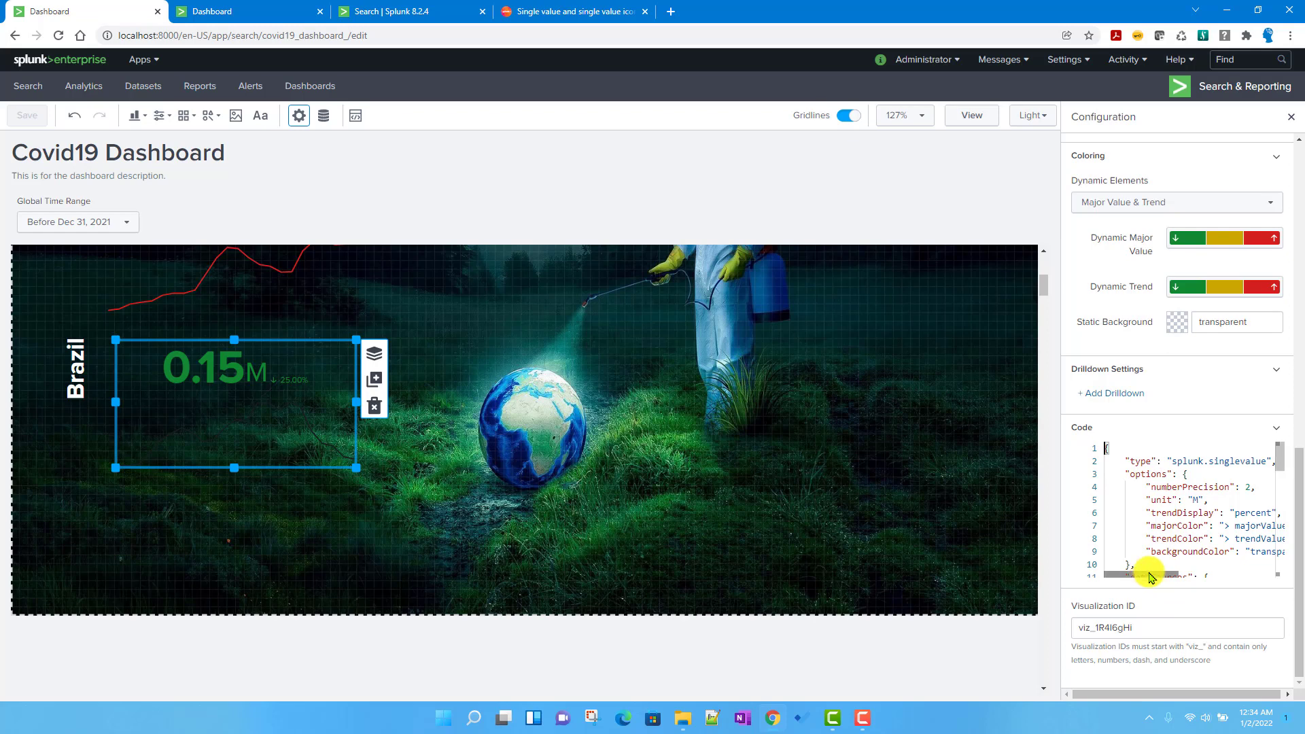
drag(1157, 574, 1187, 573)
click(1248, 550)
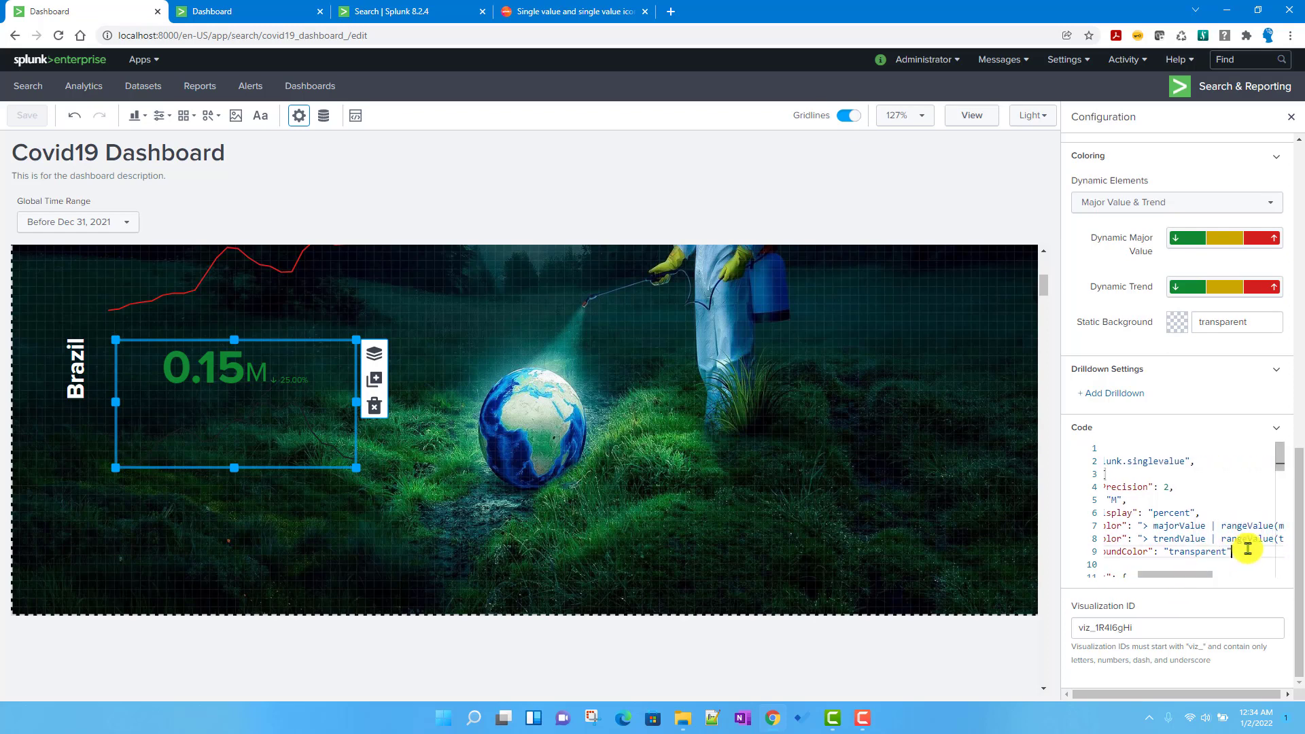
text(,)
key(Return)
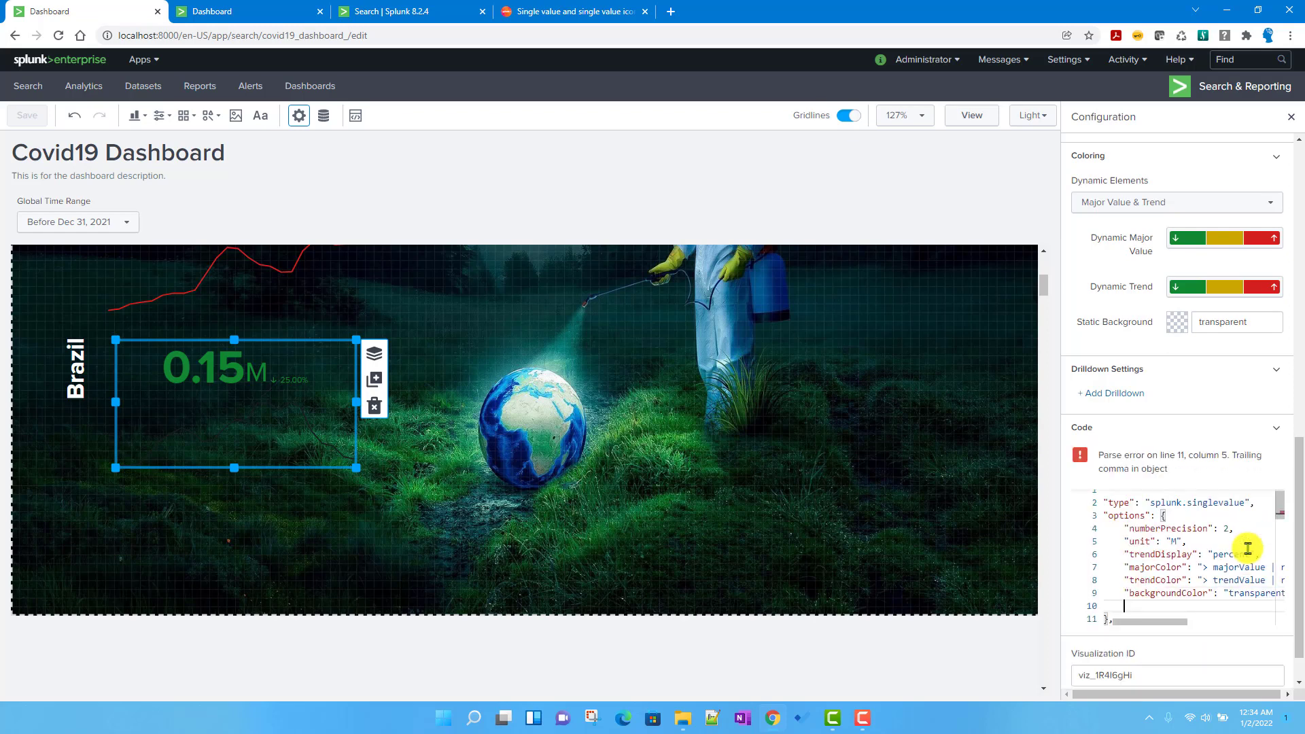
text("sparklineStrokeColor":"#D41F1F")
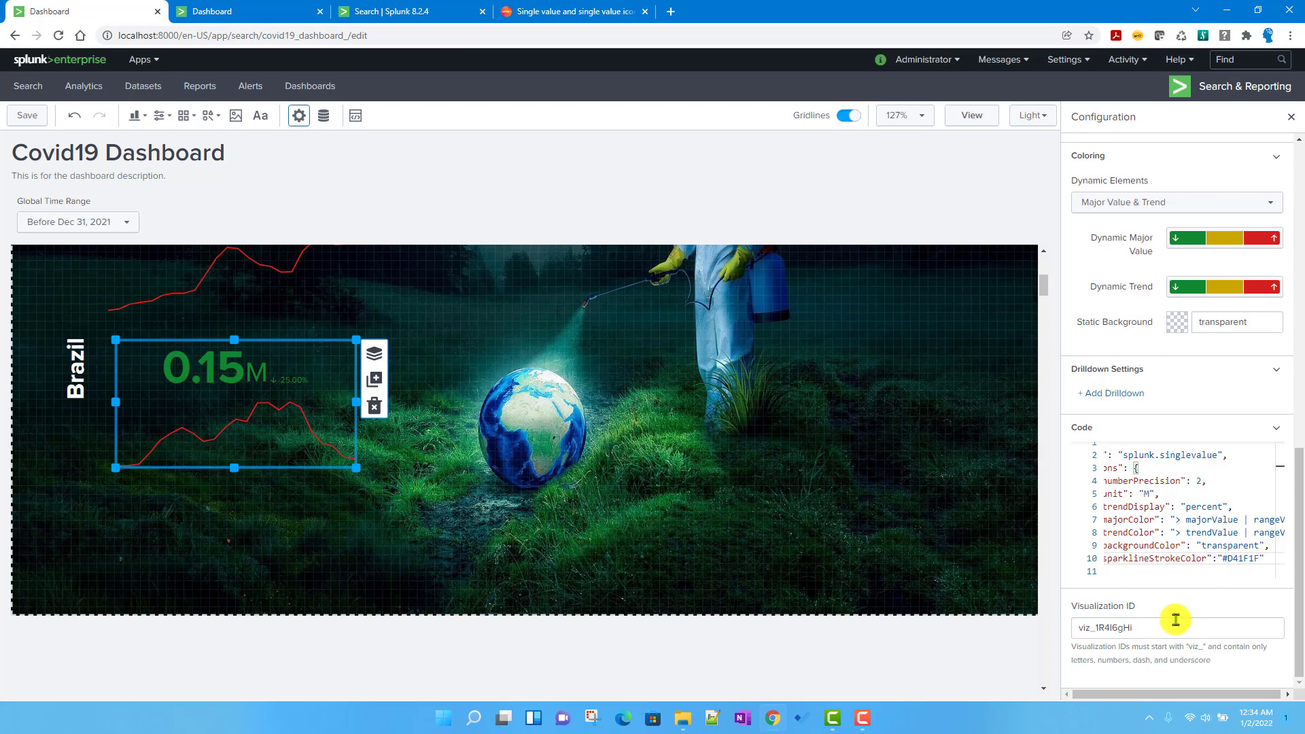
drag(1153, 626, 1084, 626)
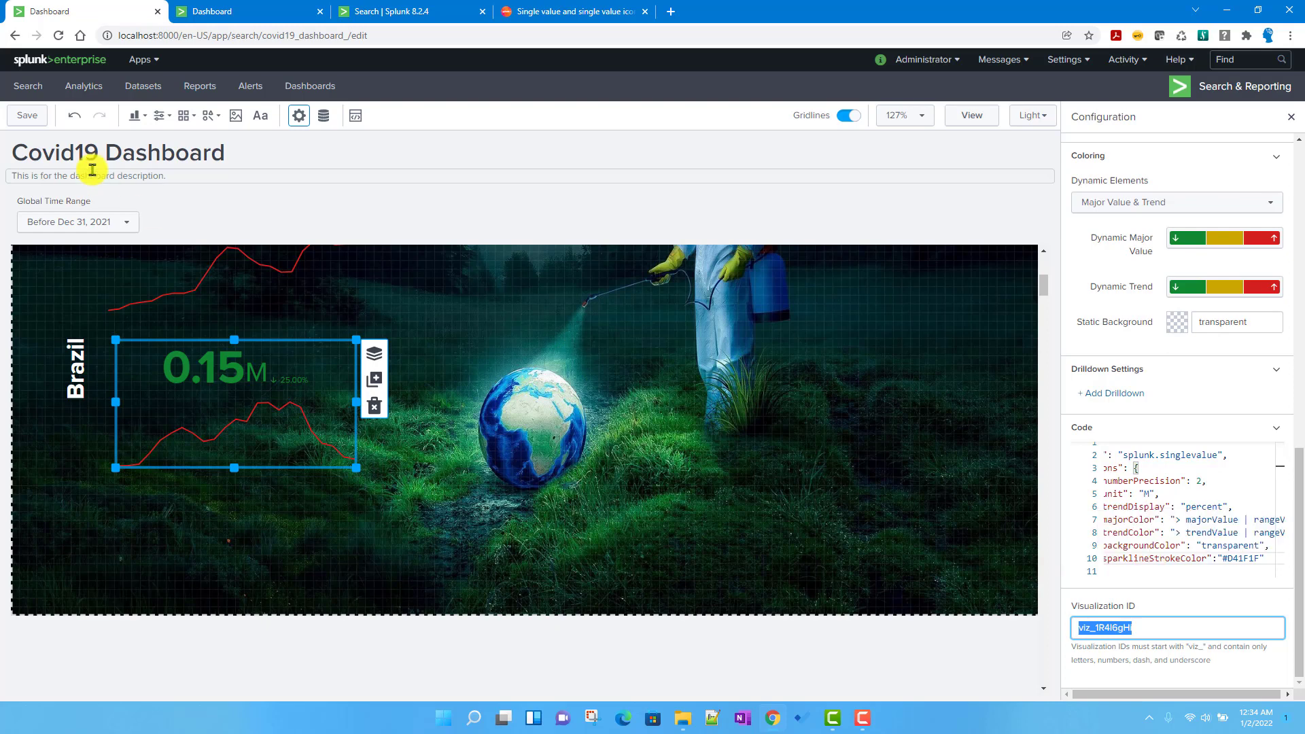
click(21, 116)
- Close the Brazil single value's configuration and switch the dashboard from editing to view mode
scroll(645, 520, up, 2)
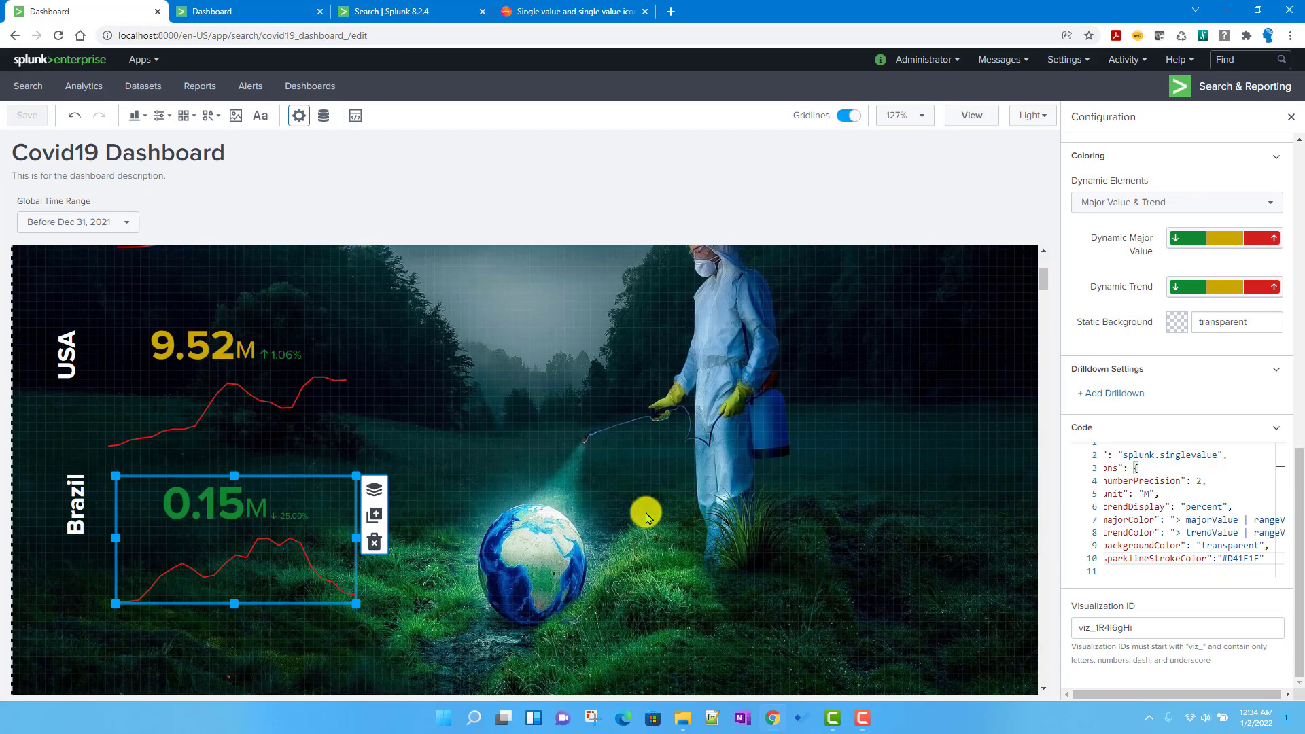
click(1290, 123)
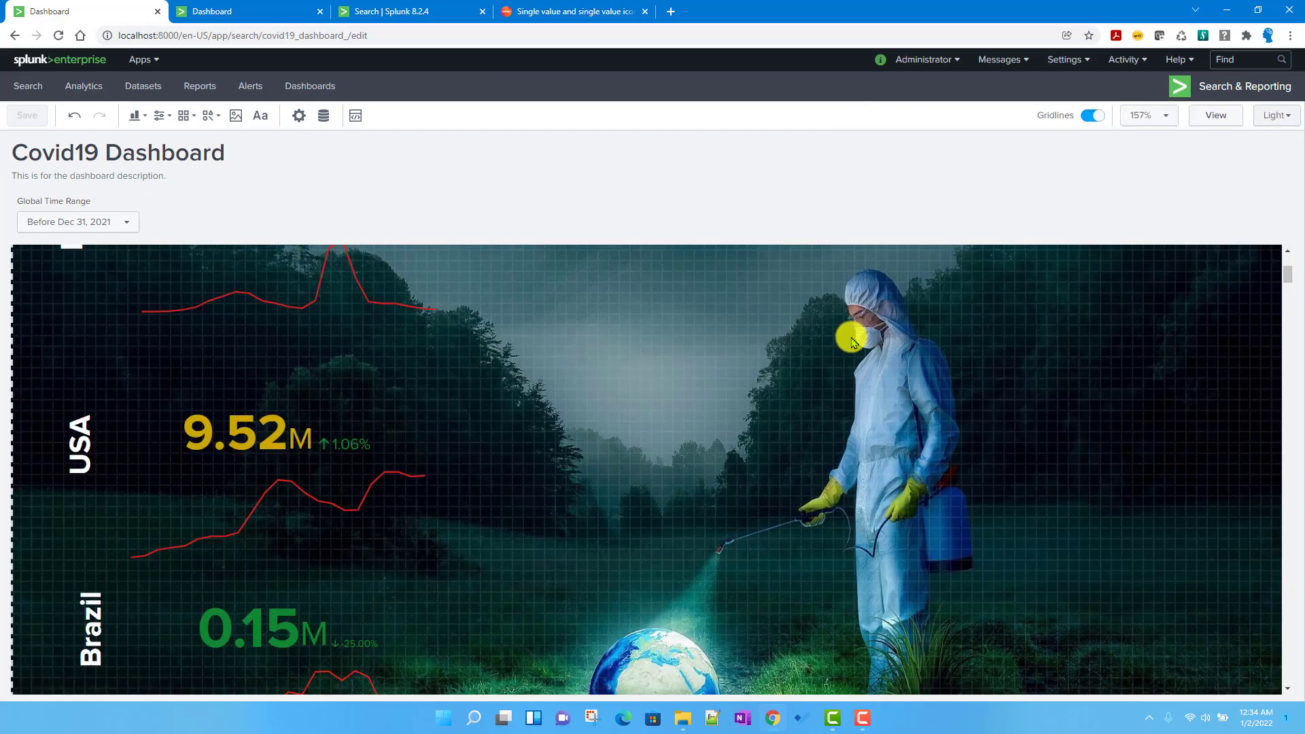
click(1215, 115)
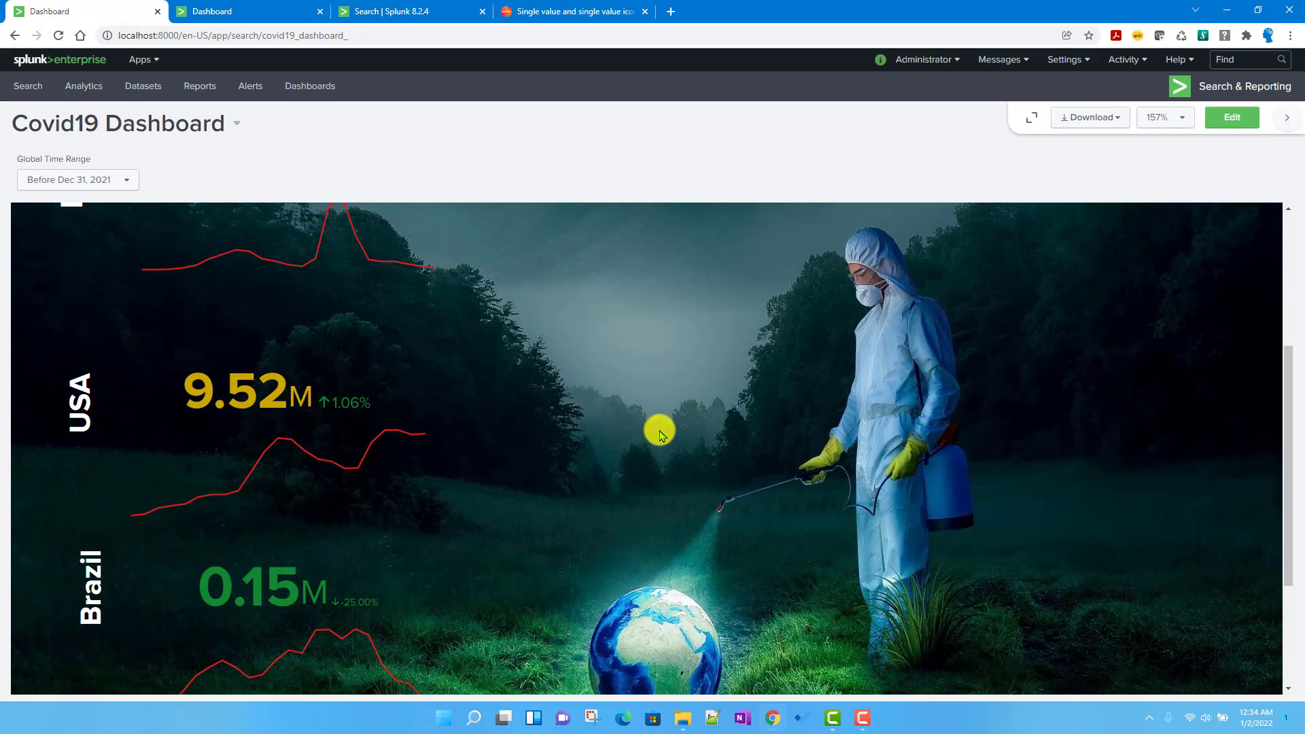
- Examine the finished dashboard from the Current Active Cases banner down to the India, USA and Brazil sparklines
scroll(656, 428, up, 3)
scroll(656, 432, down, 3)
scroll(657, 437, down, 2)
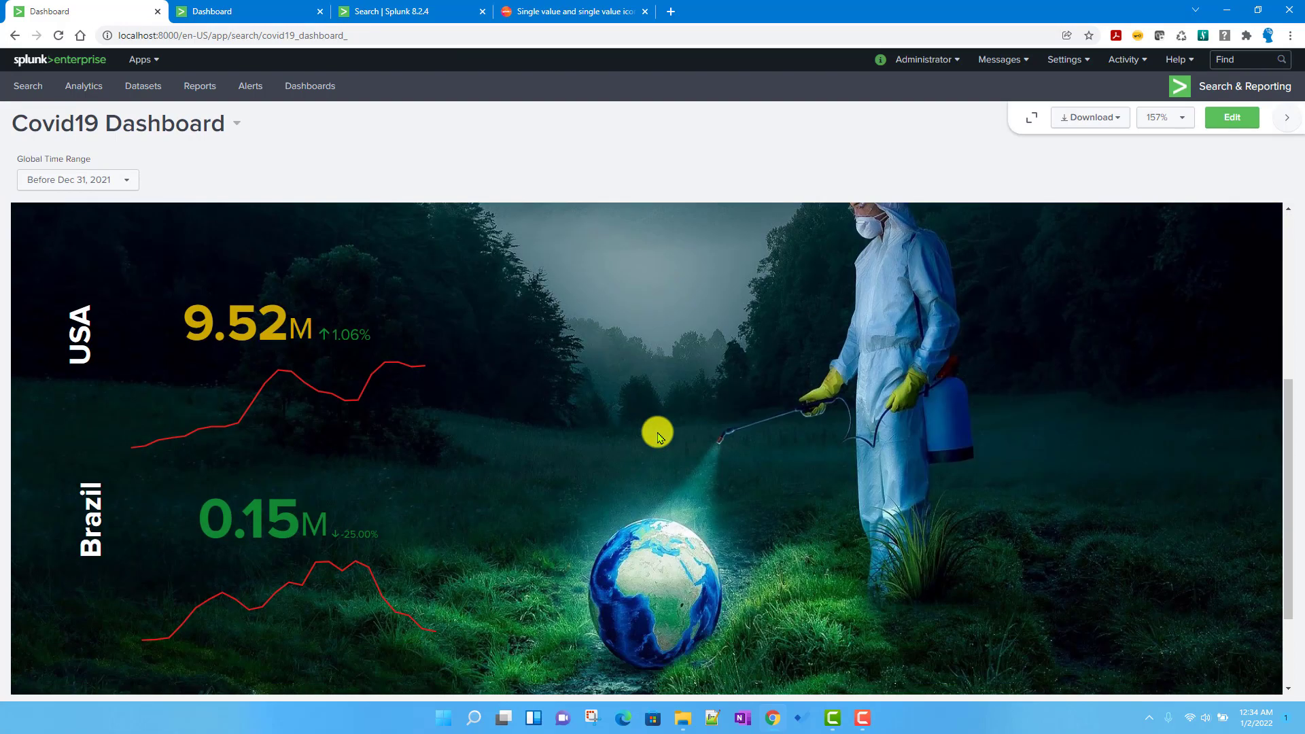
scroll(658, 435, up, 4)
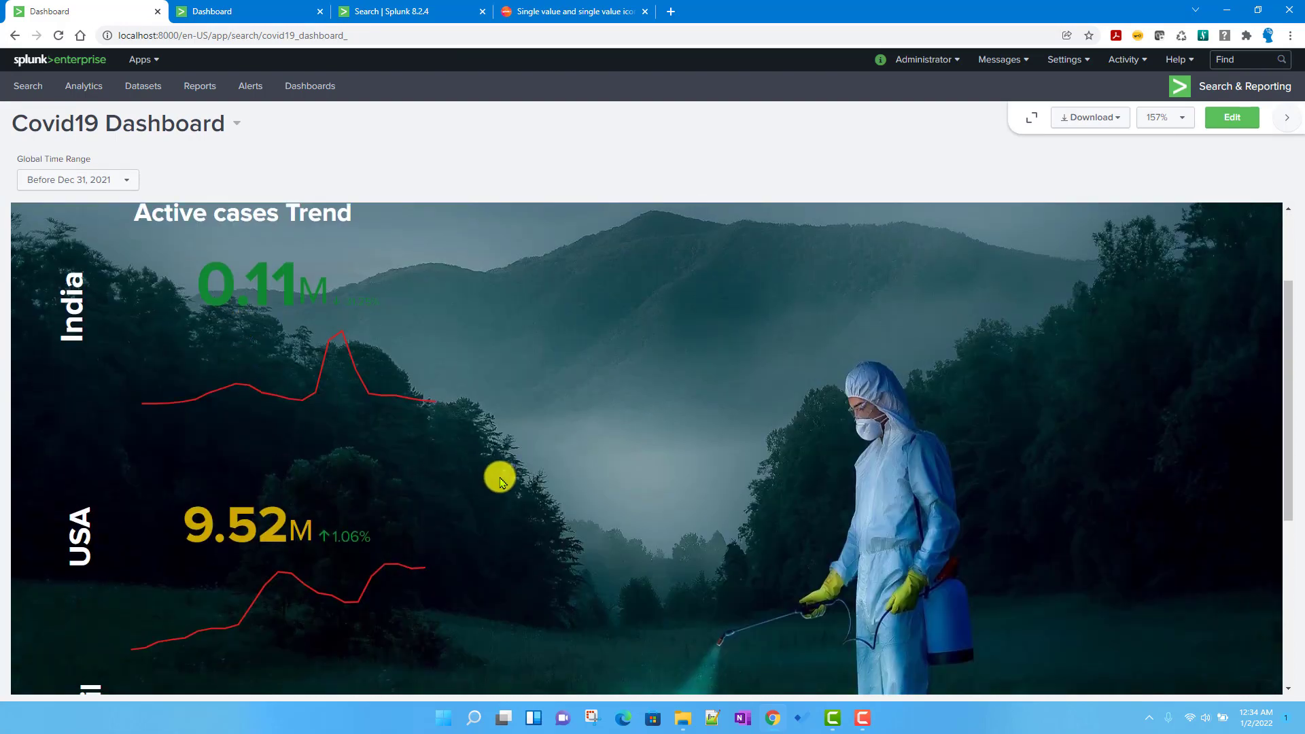
scroll(498, 475, down, 1)
scroll(500, 479, up, 3)
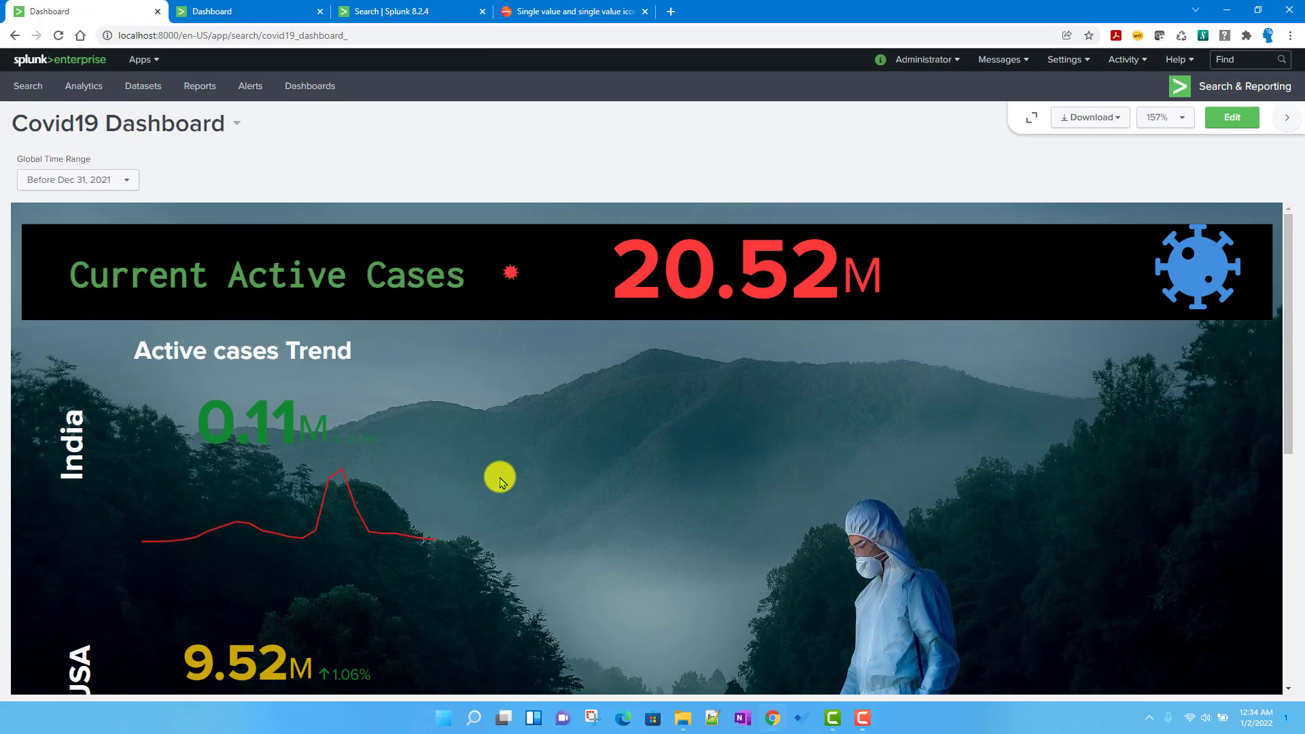
scroll(501, 480, down, 2)
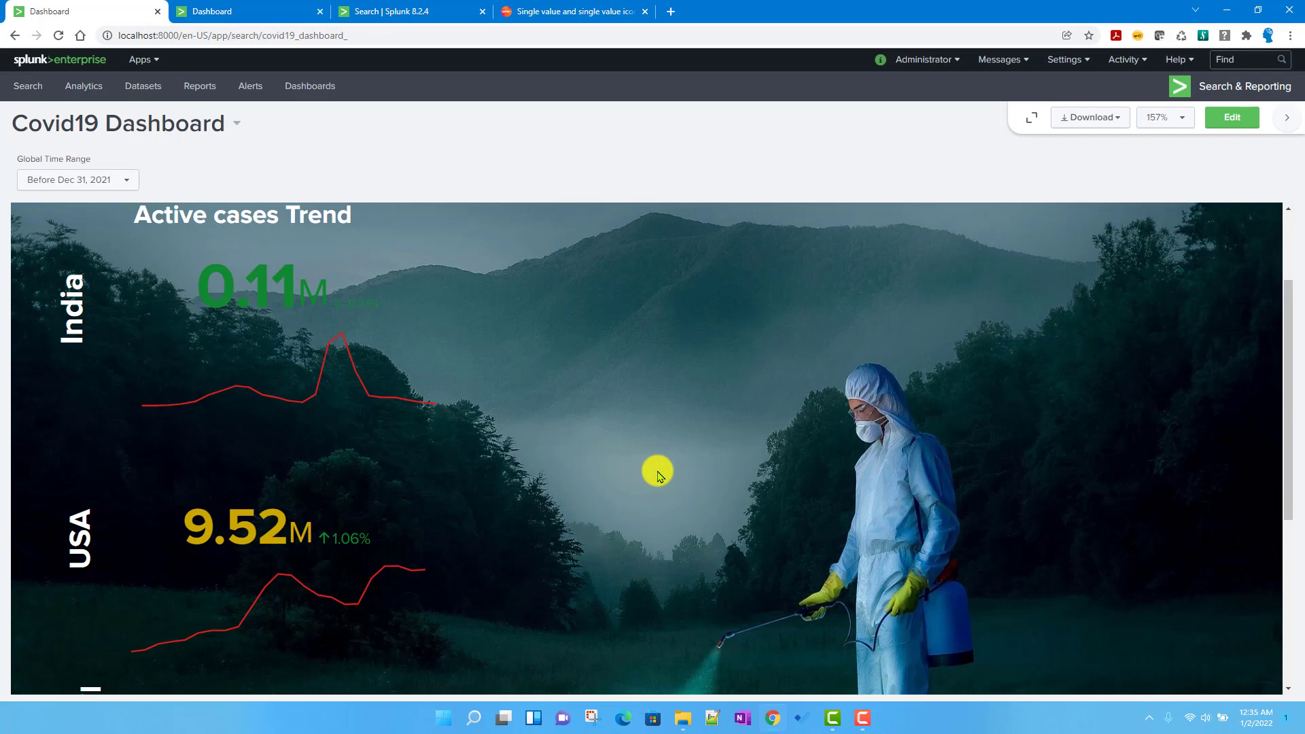
scroll(658, 476, up, 2)
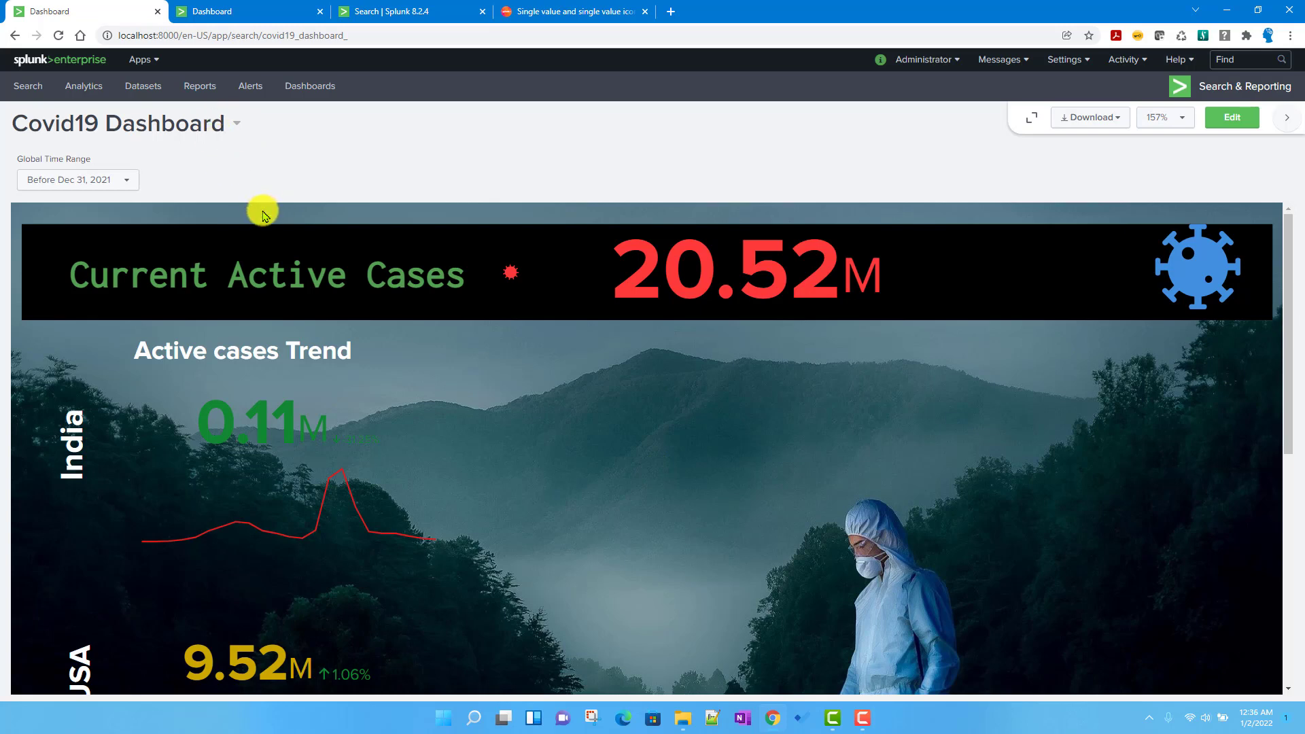
- Reopen the dashboard for editing and add a Single Value Radial at about X 510, Y 140, beside the India trend
click(1214, 126)
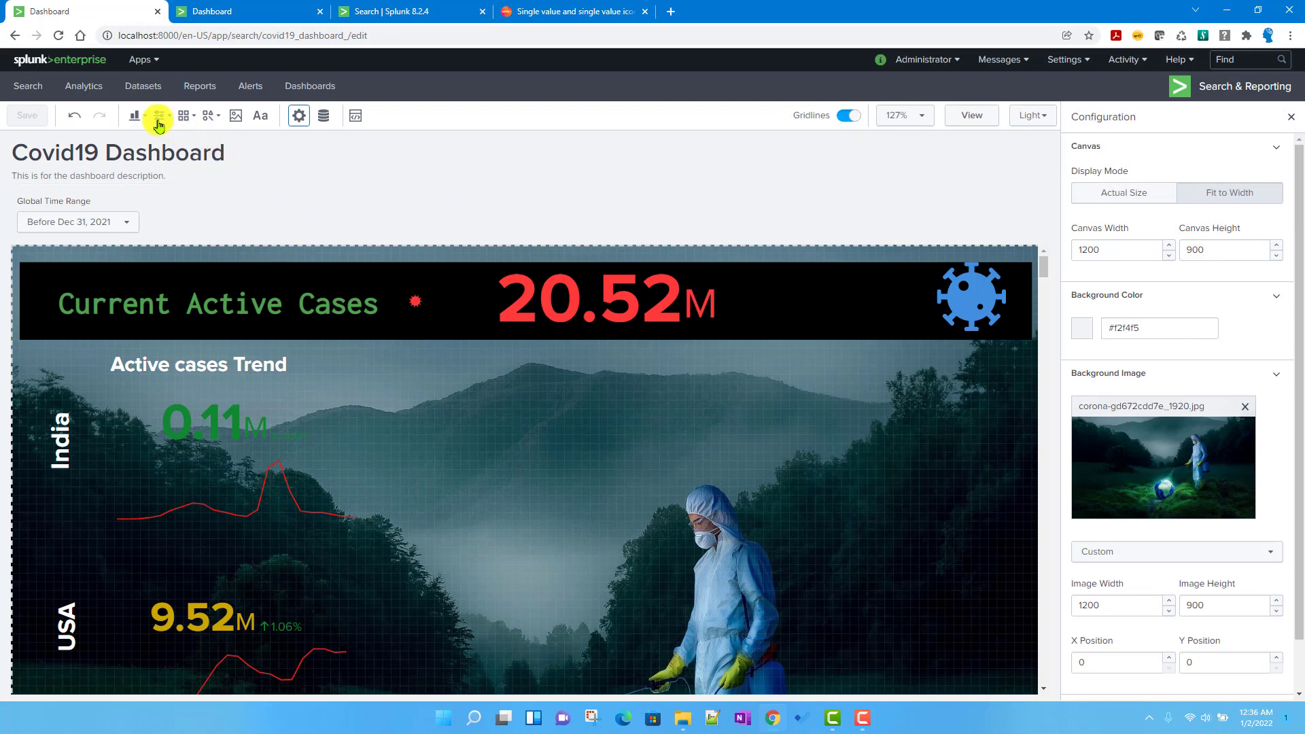
click(136, 116)
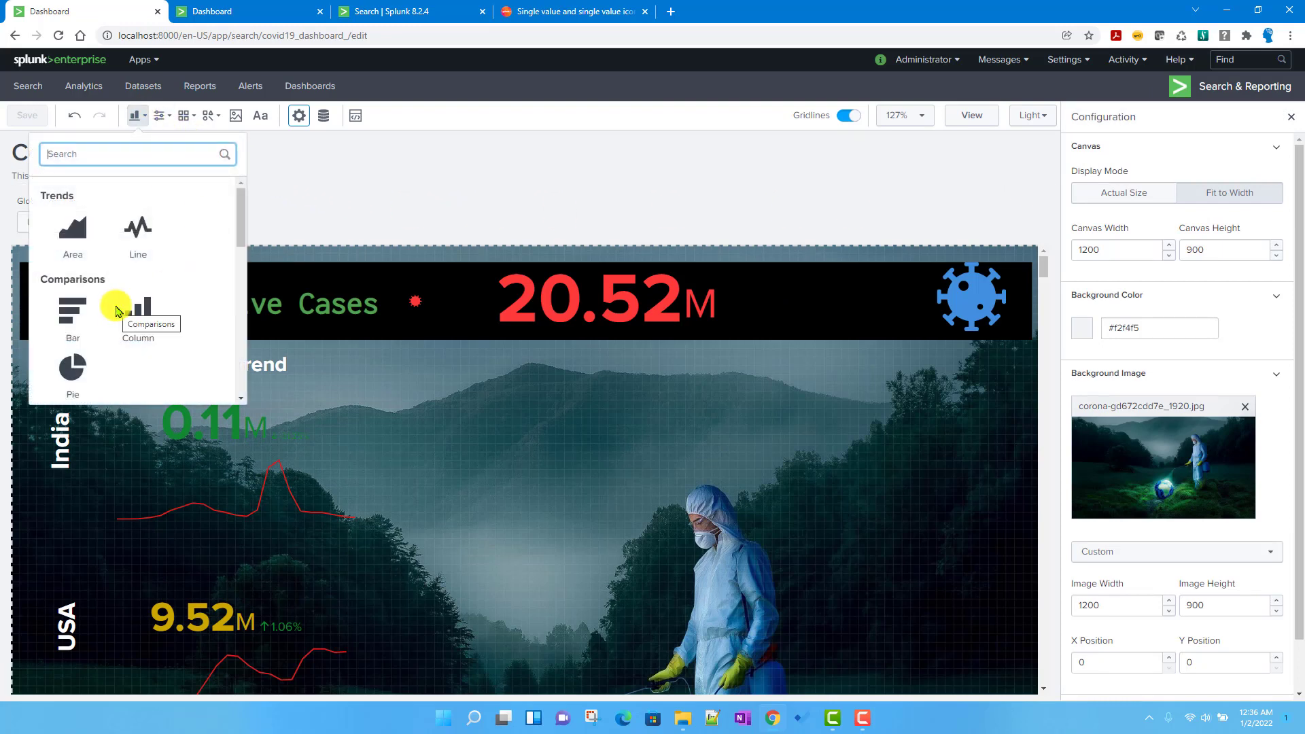
scroll(117, 310, down, 6)
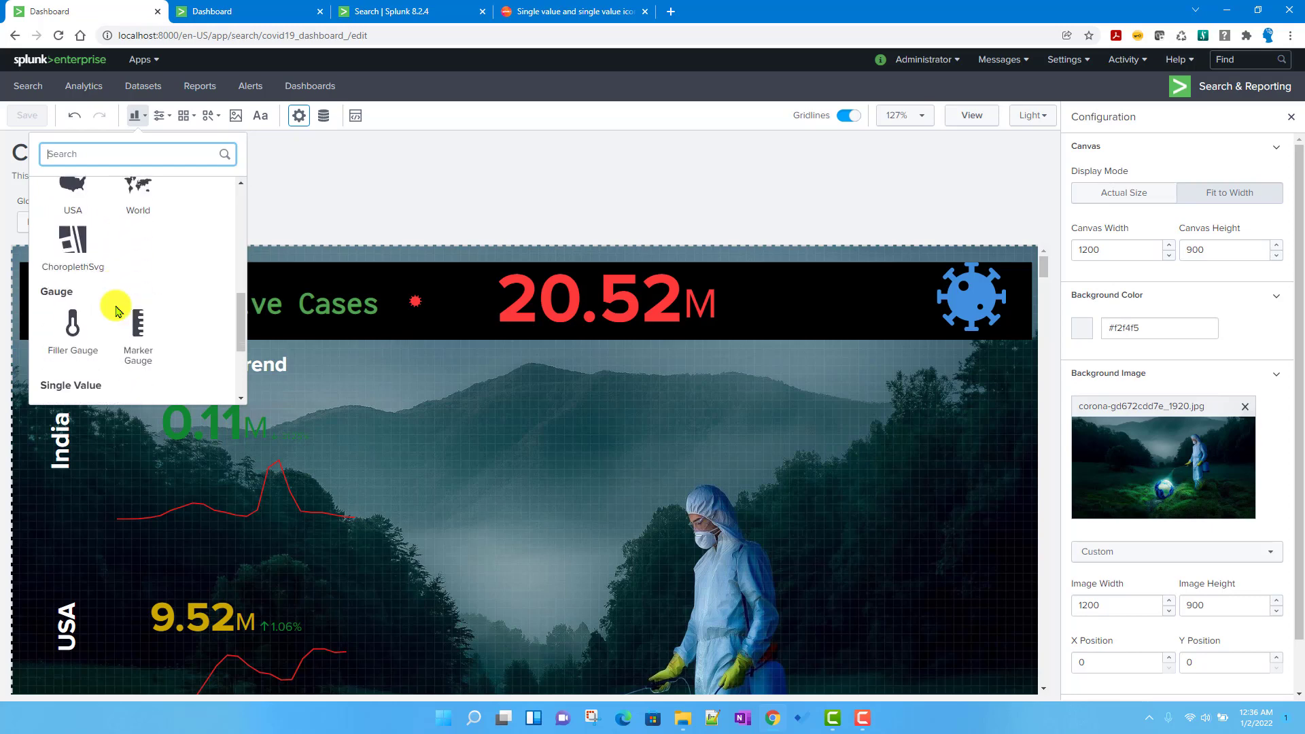
scroll(117, 310, down, 3)
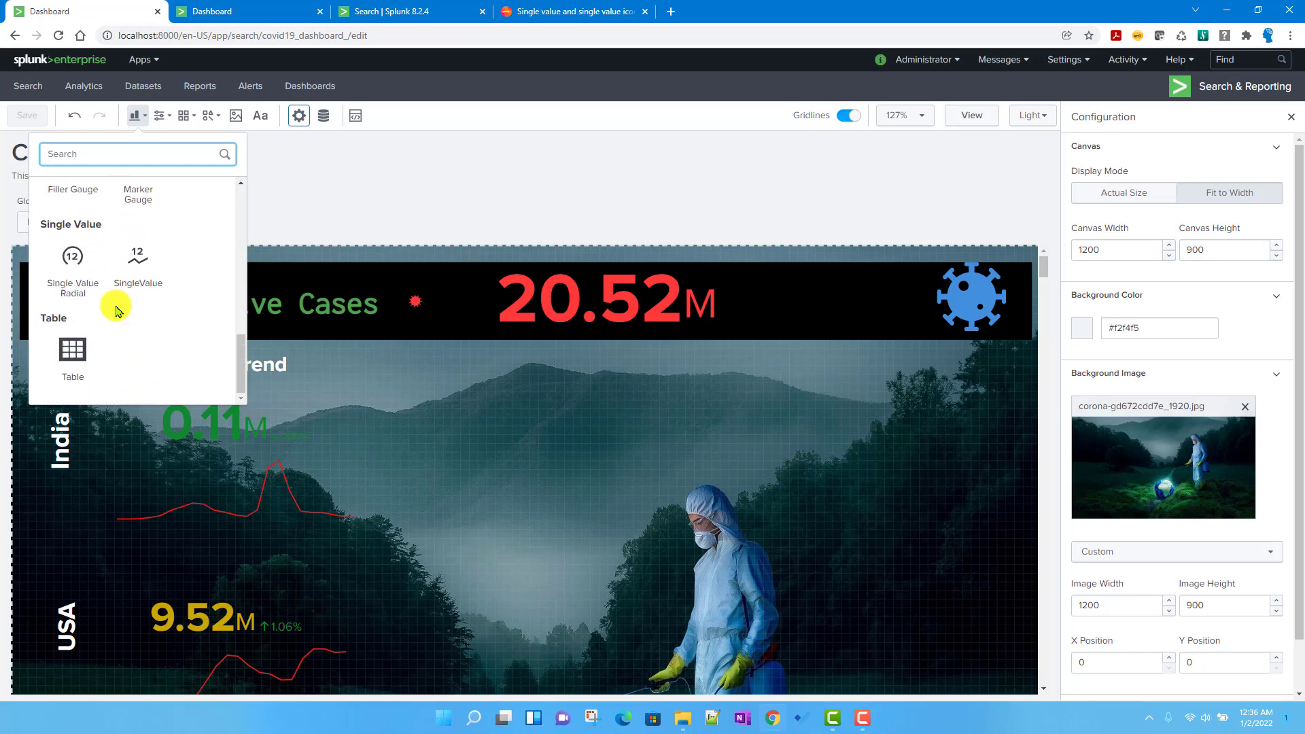
click(64, 267)
drag(500, 355, 589, 386)
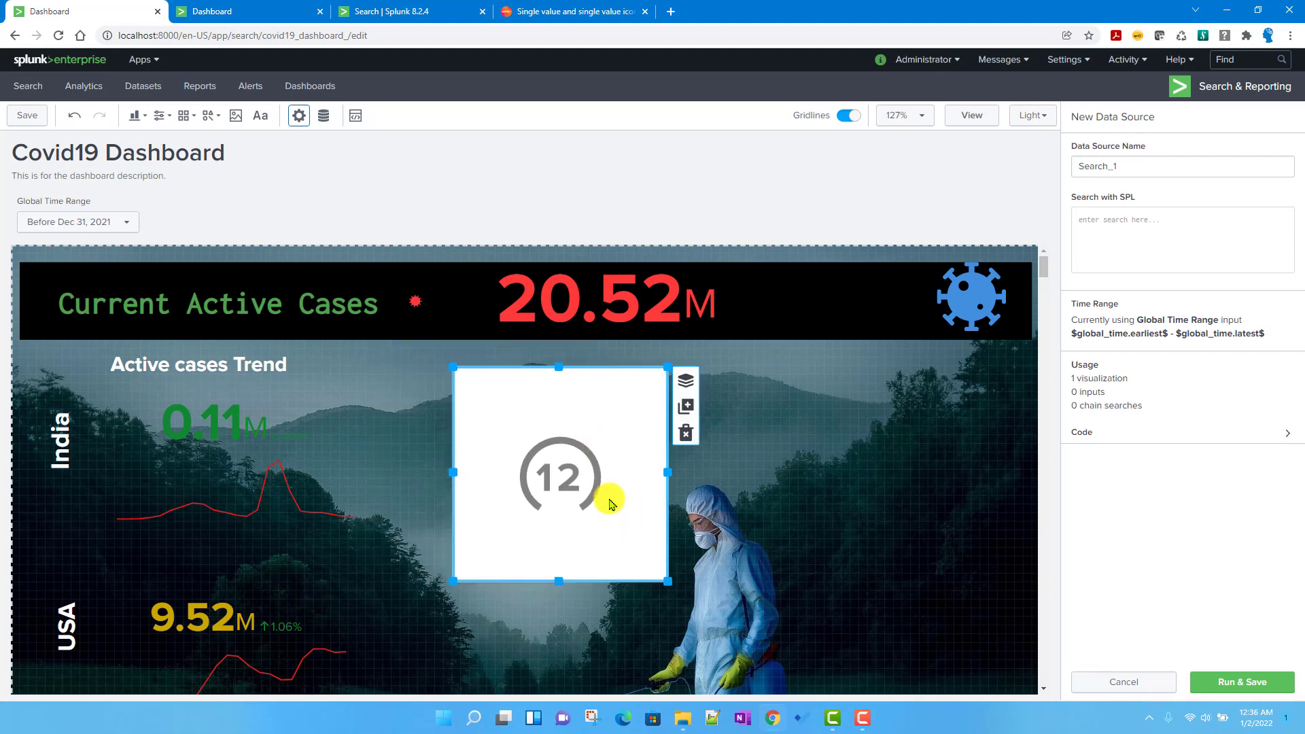
double_click(1163, 165)
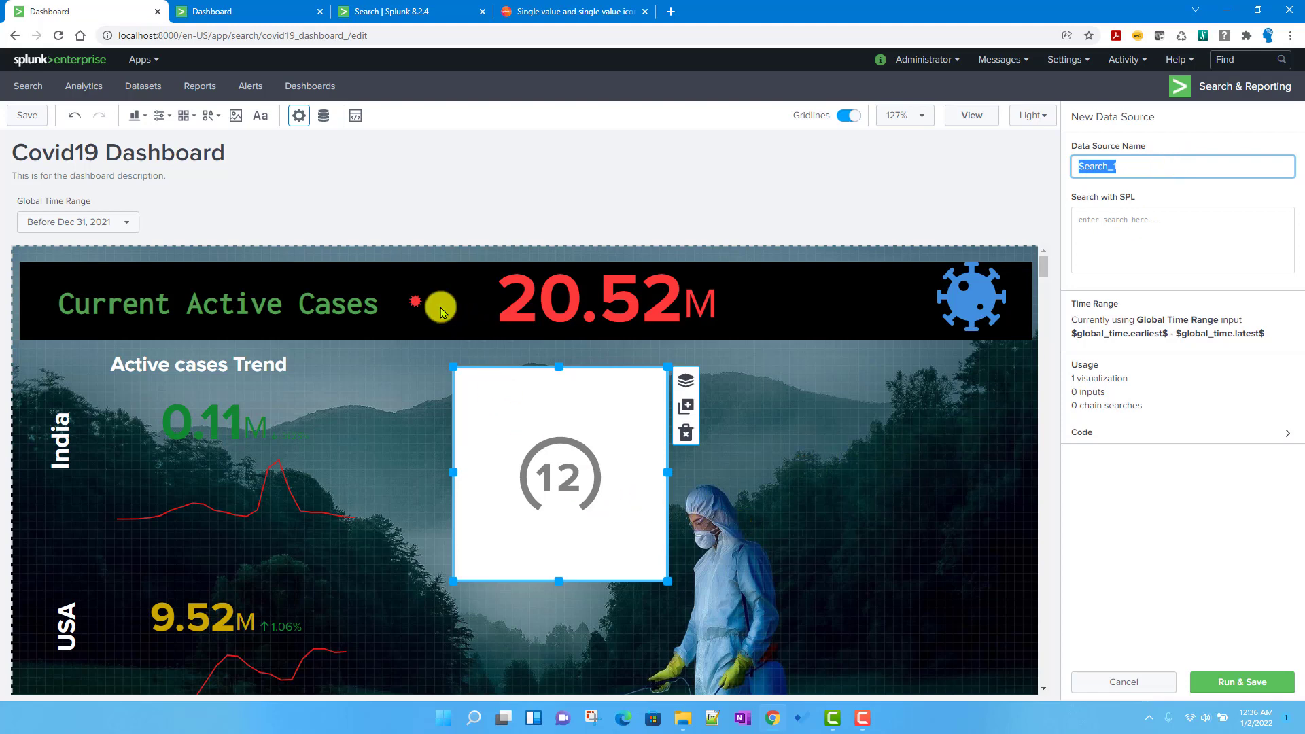
click(617, 440)
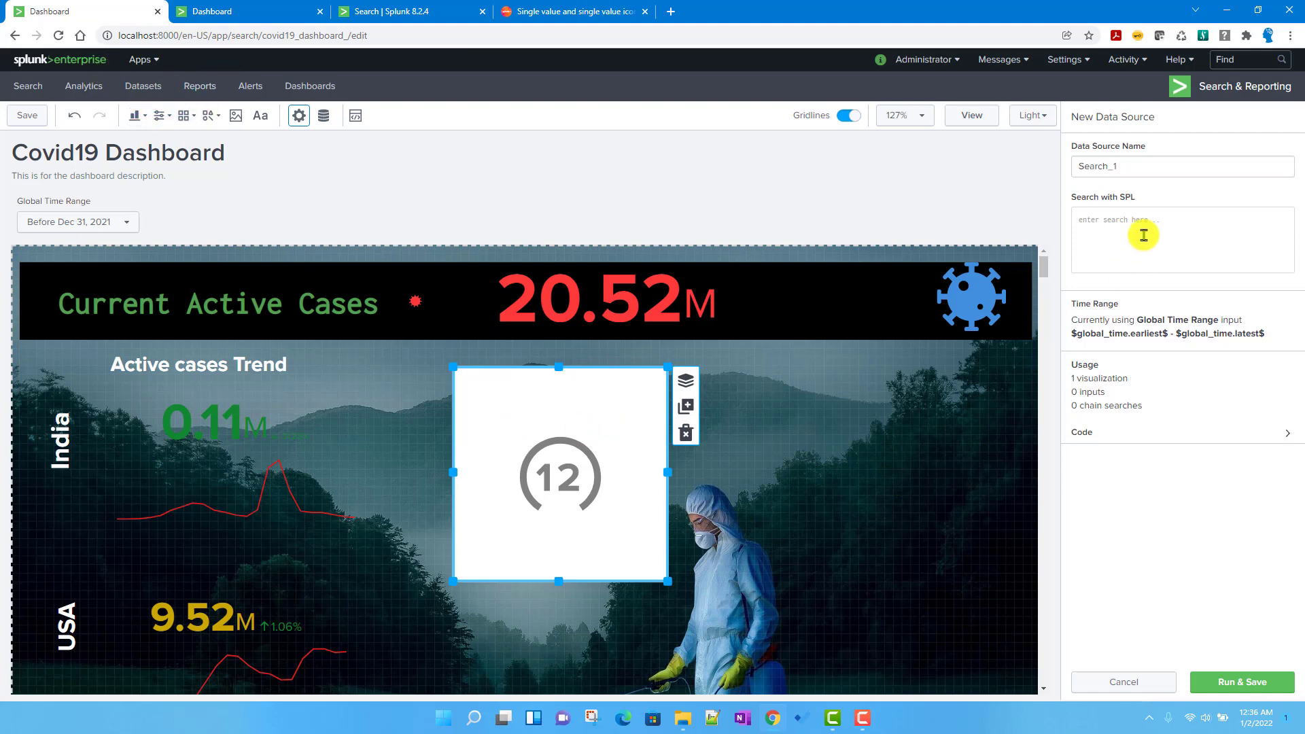
click(1132, 160)
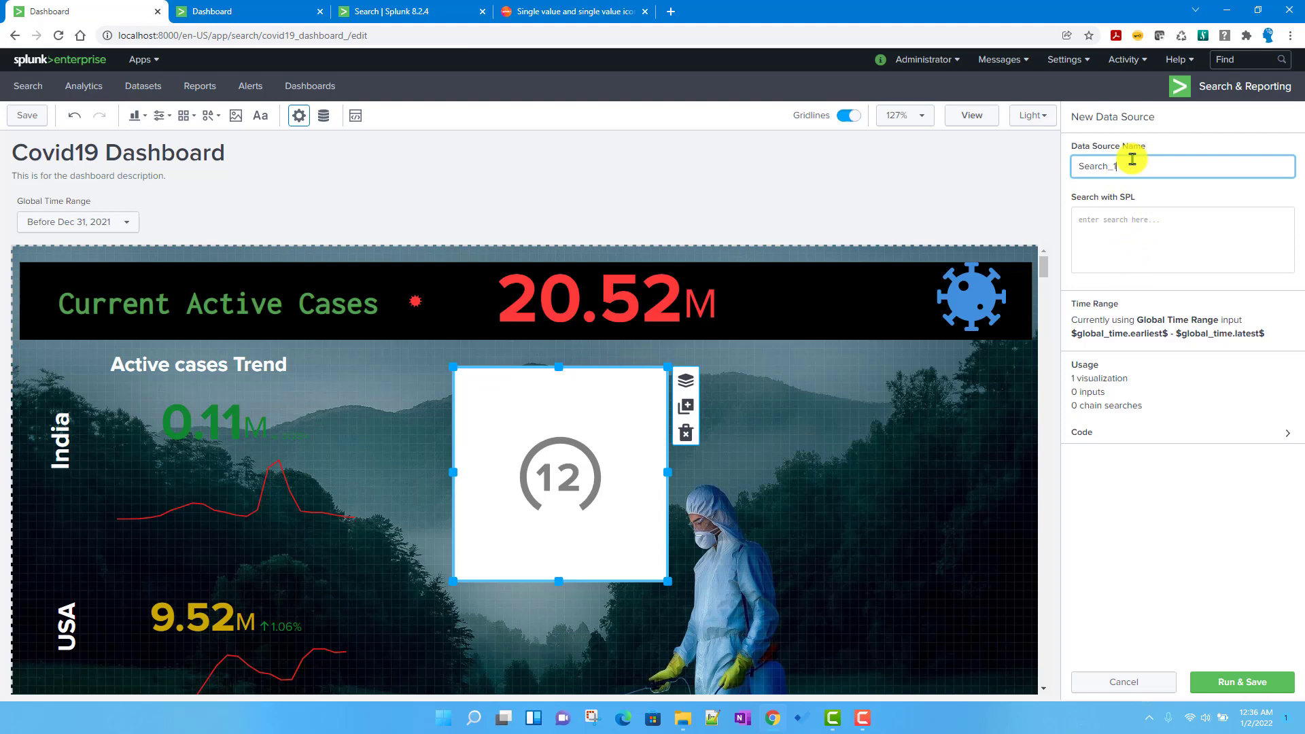
click(1132, 215)
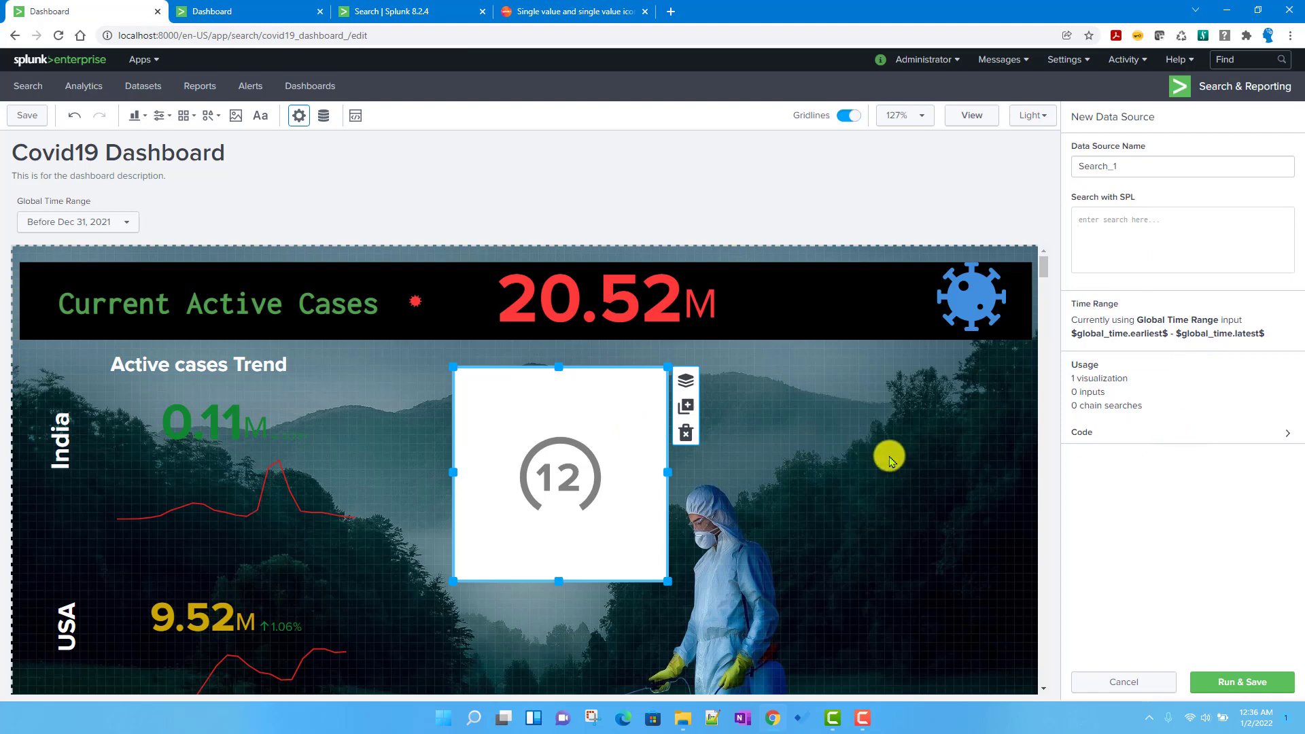
- Abandon the new data source and assign the current_active_cases chain search to the radial as its primary data source
click(817, 469)
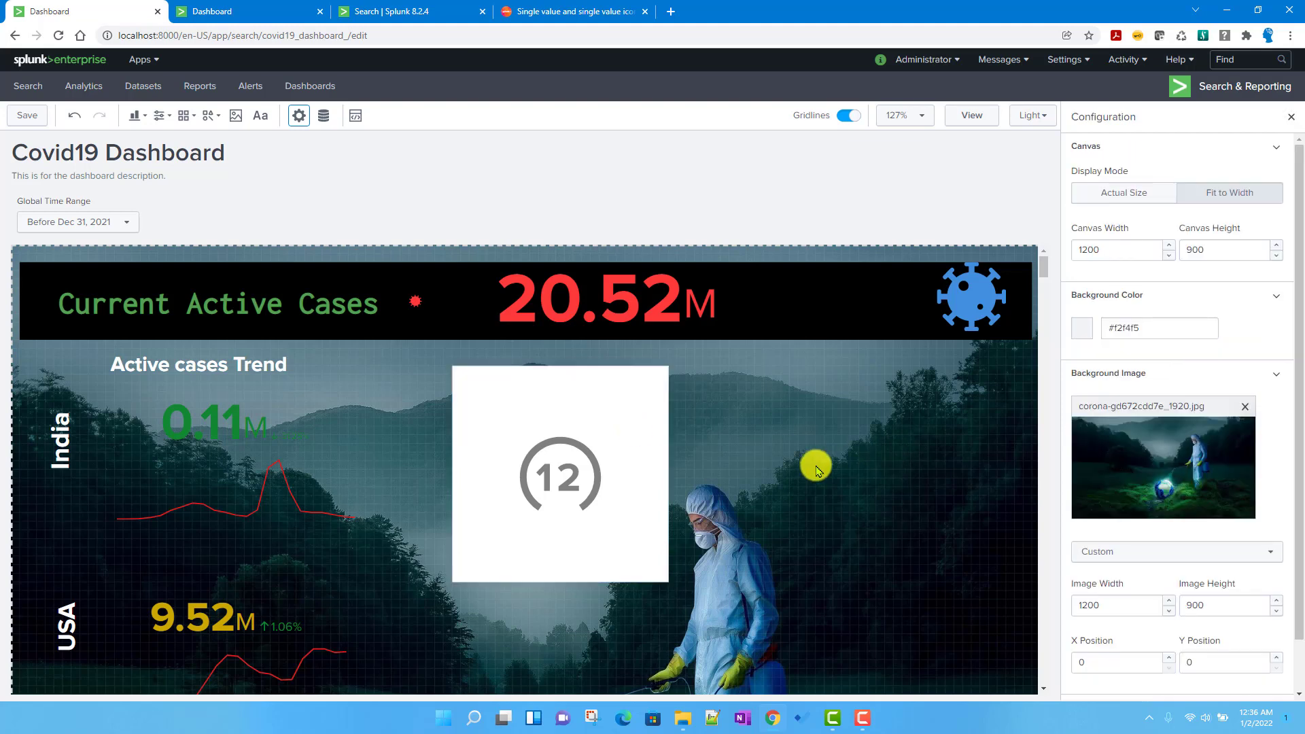
click(581, 438)
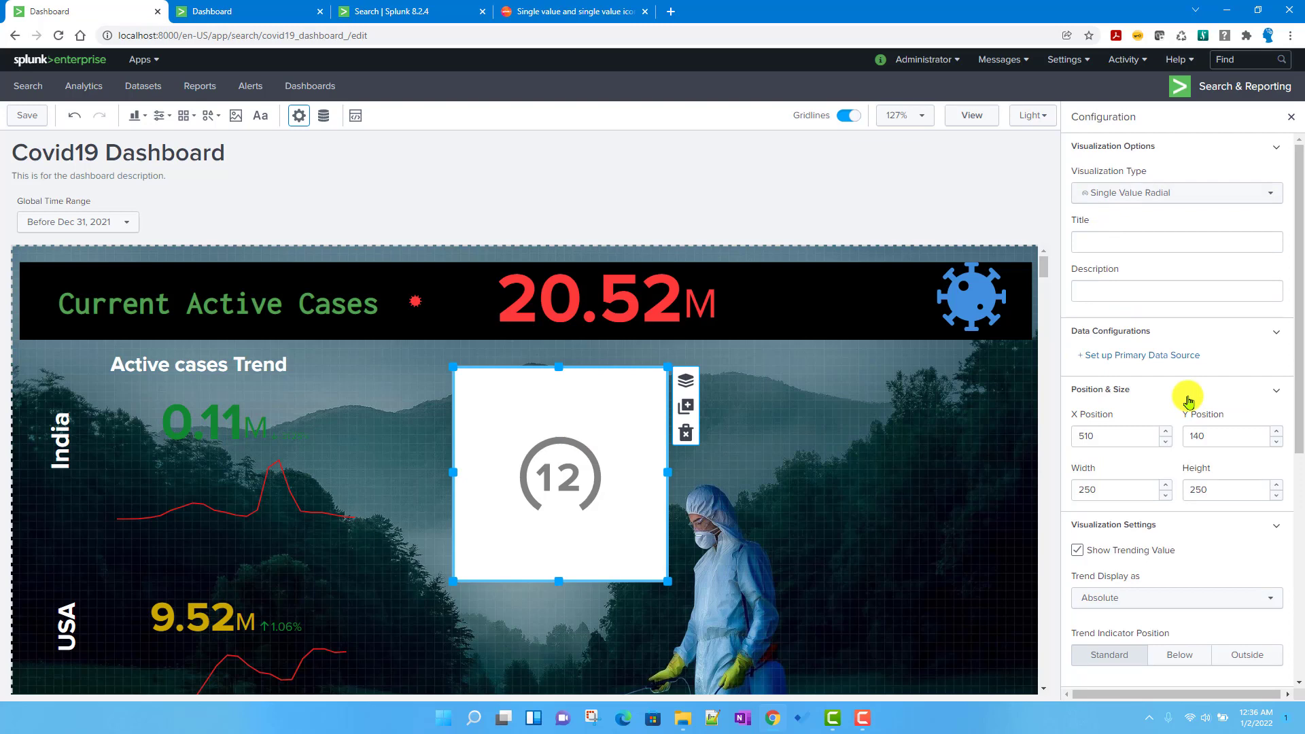
click(1155, 355)
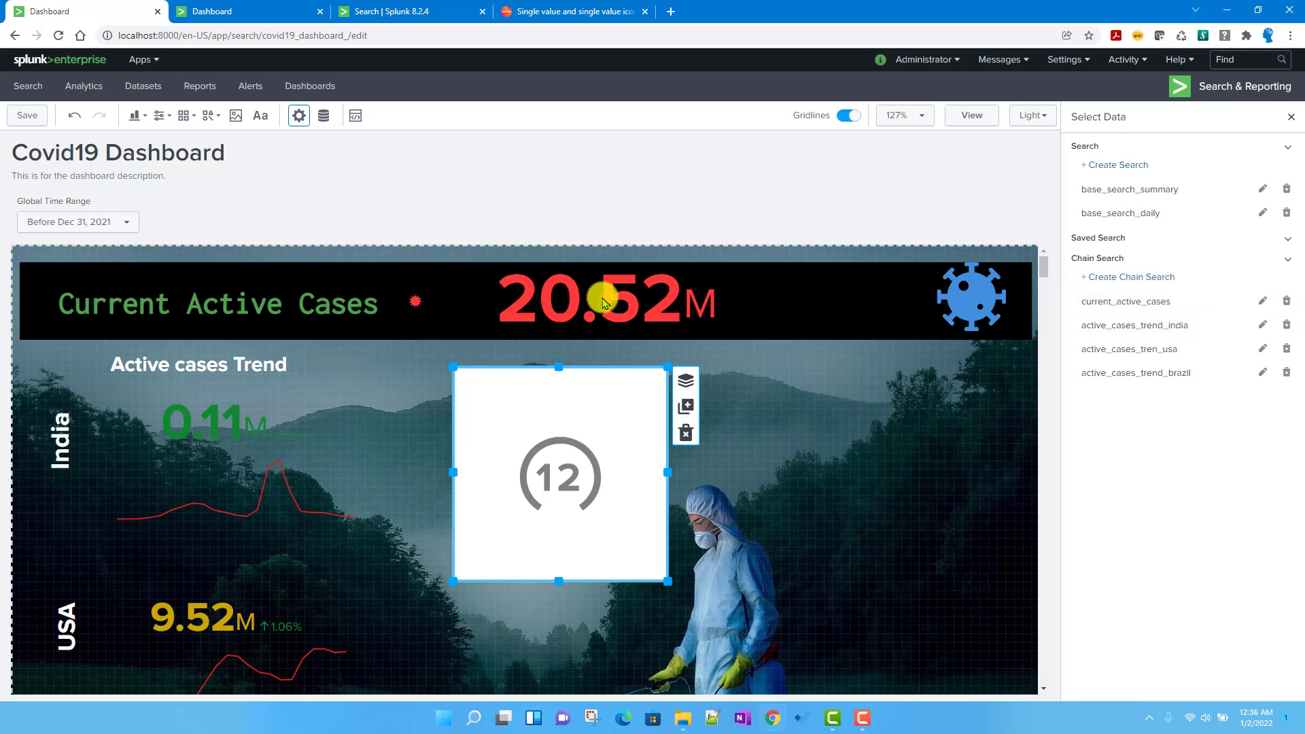
click(1126, 303)
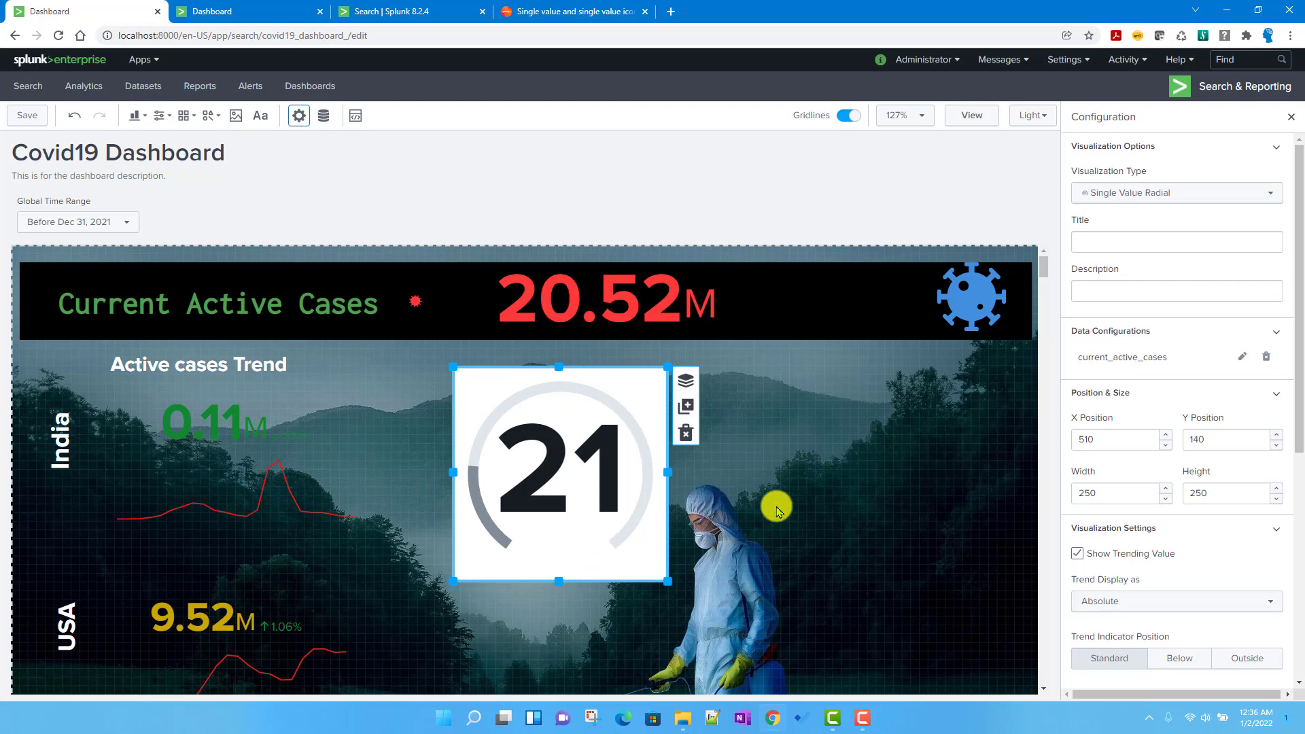
- Format the radial's number with a digit precision of 2 and the unit M
scroll(1203, 577, down, 2)
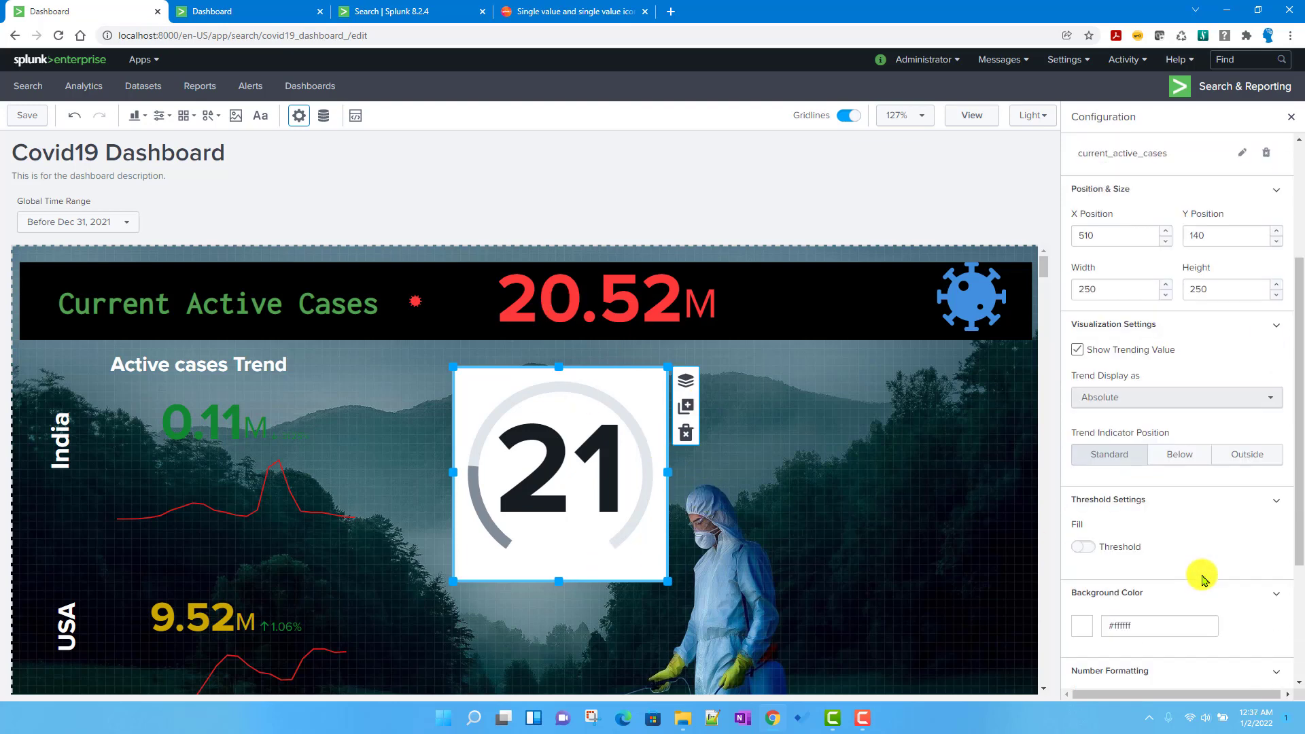
scroll(1202, 578, down, 3)
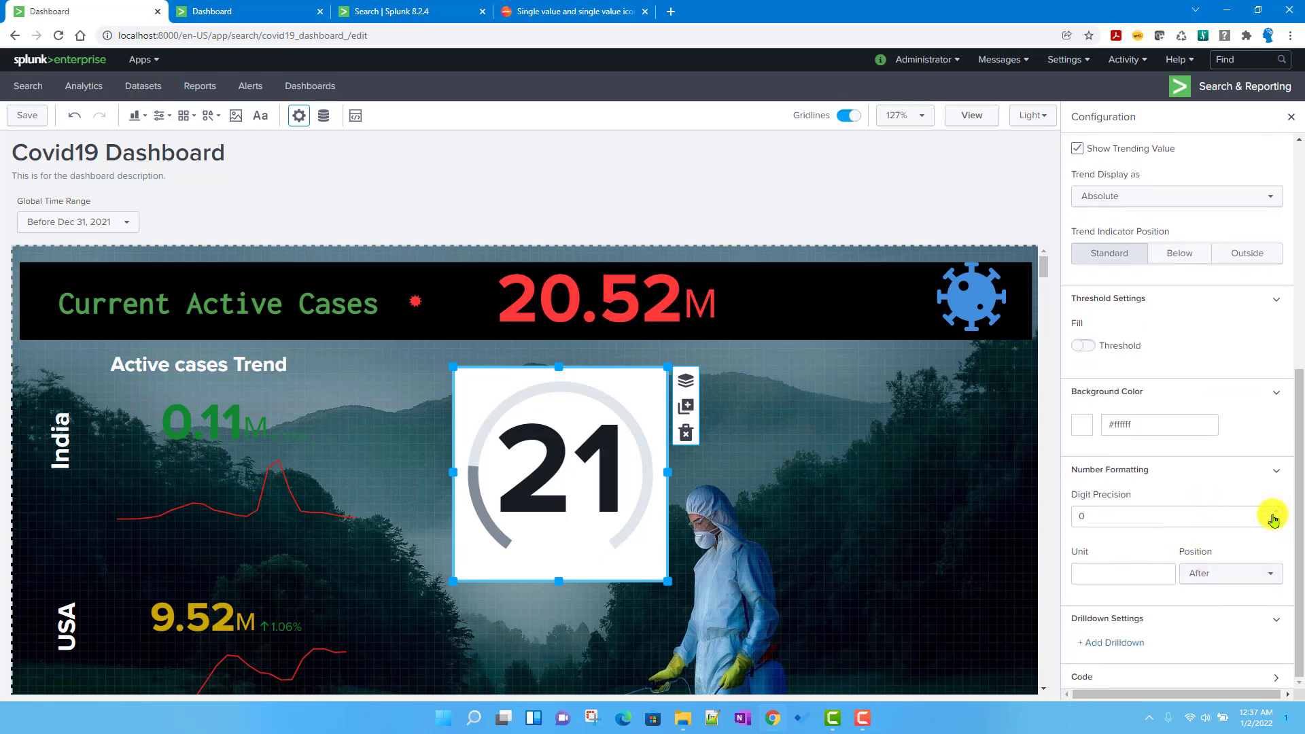
click(1273, 514)
click(1273, 515)
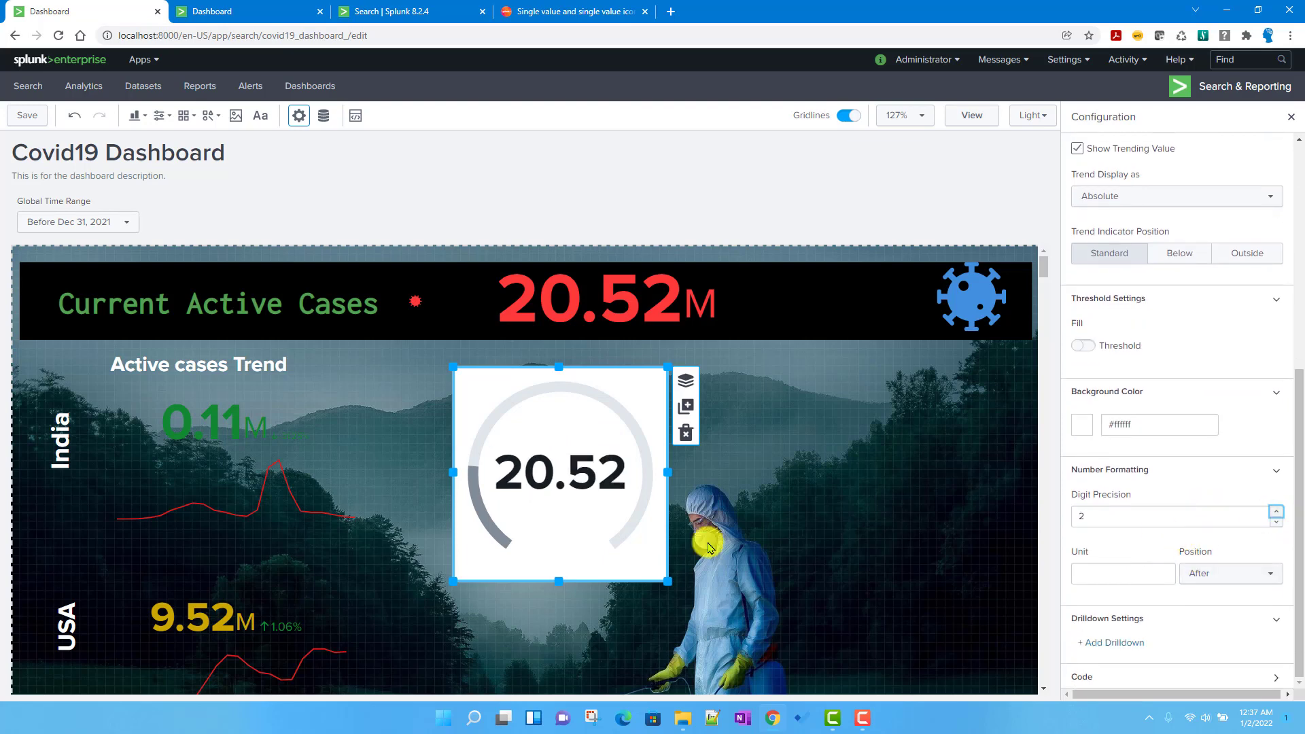
click(1111, 570)
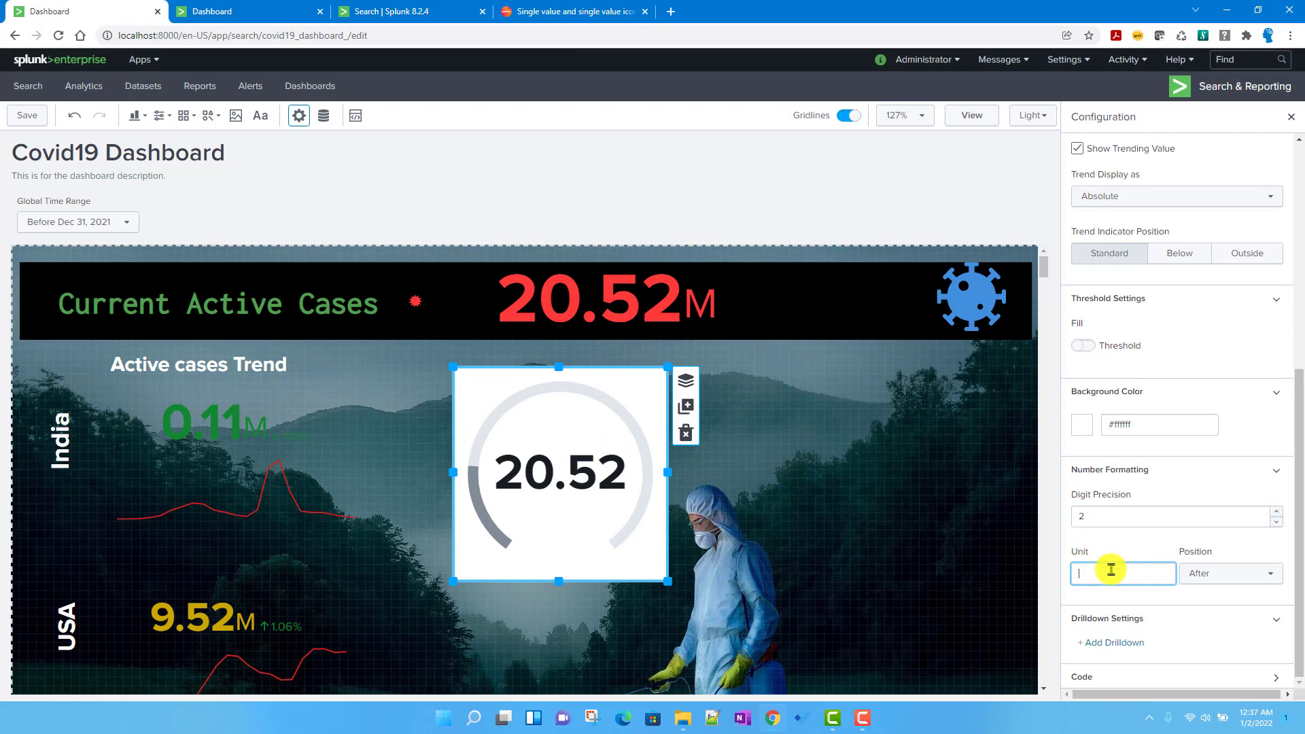
click(1221, 593)
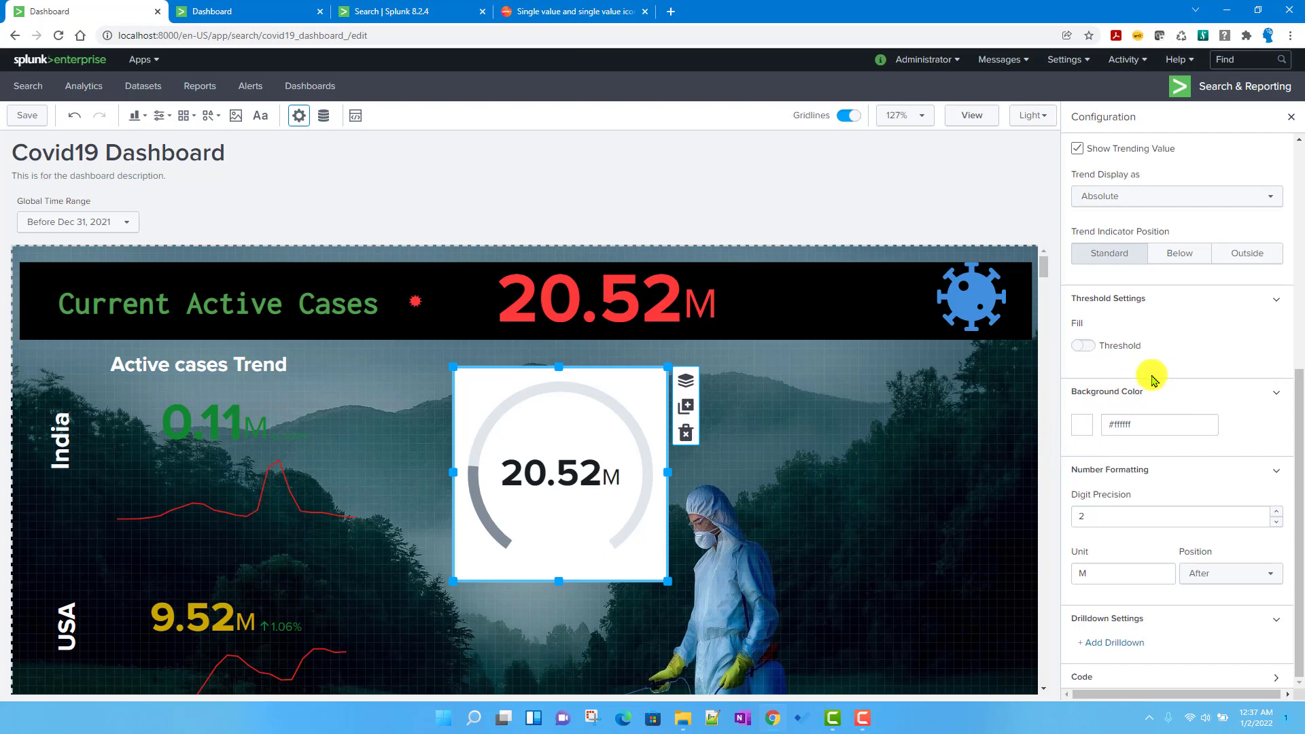
- Enable the radial's fill threshold, change levels 10 and 30 to 5 and 15, and delete levels 50, 70 and 100
click(1081, 347)
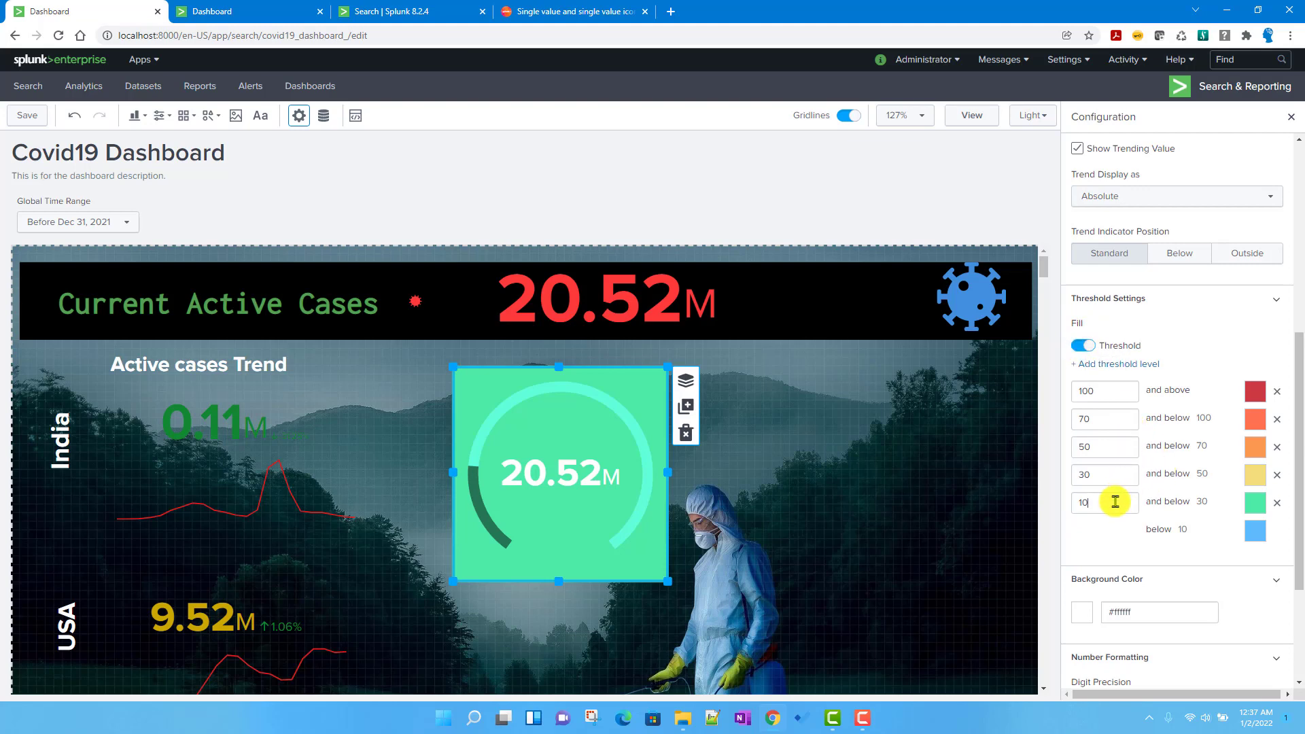
drag(1116, 501, 1059, 508)
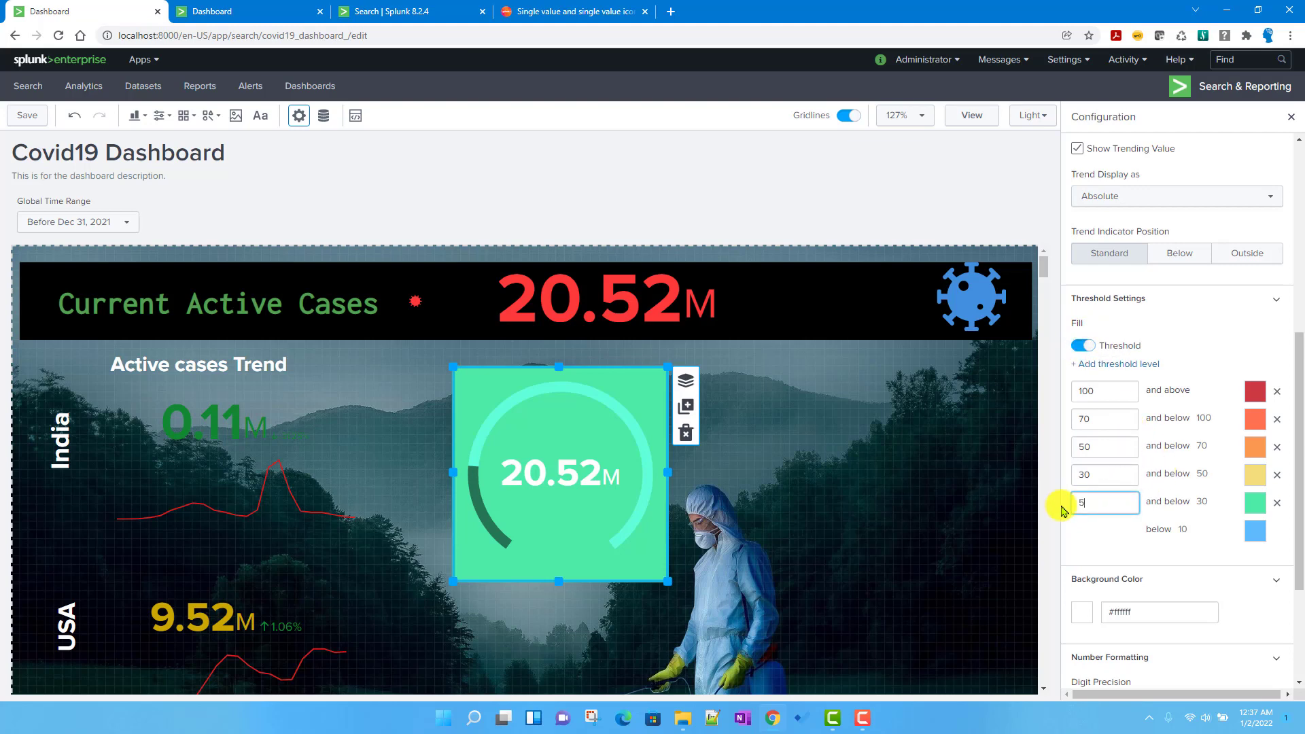
text(5)
drag(1097, 475, 1074, 474)
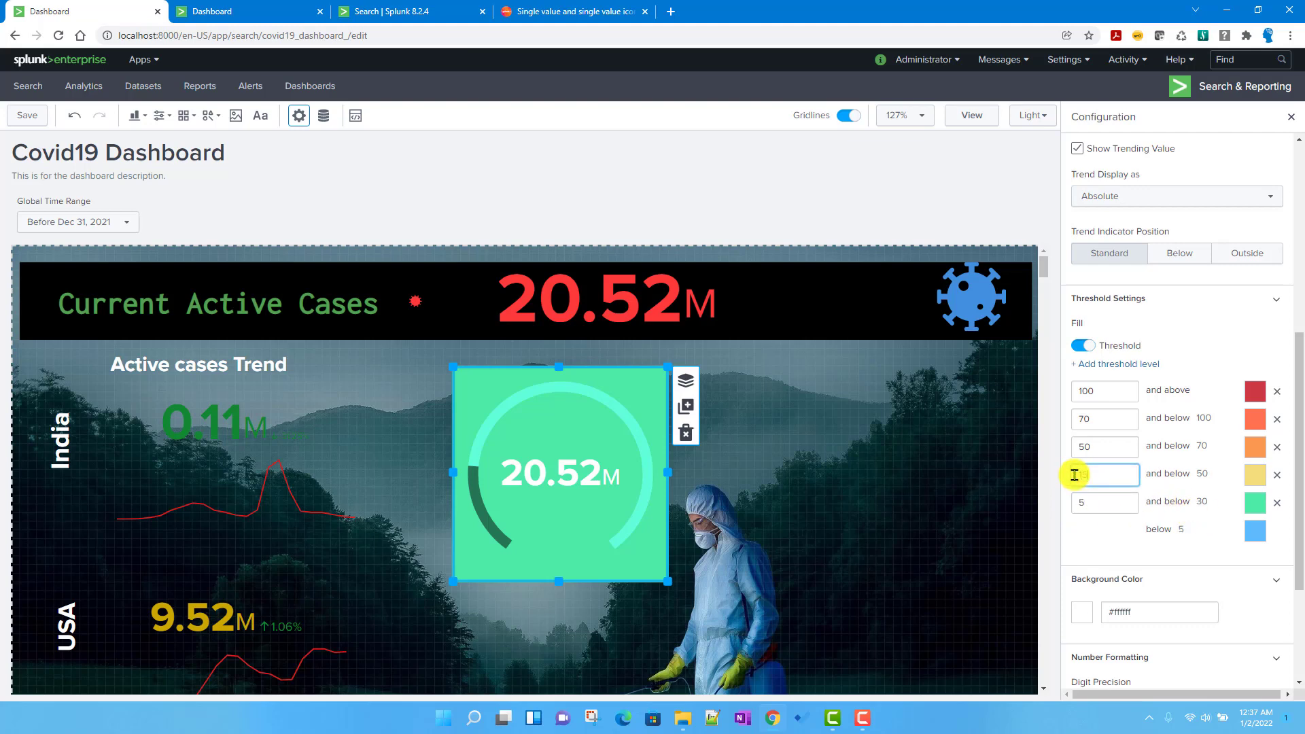
click(1278, 448)
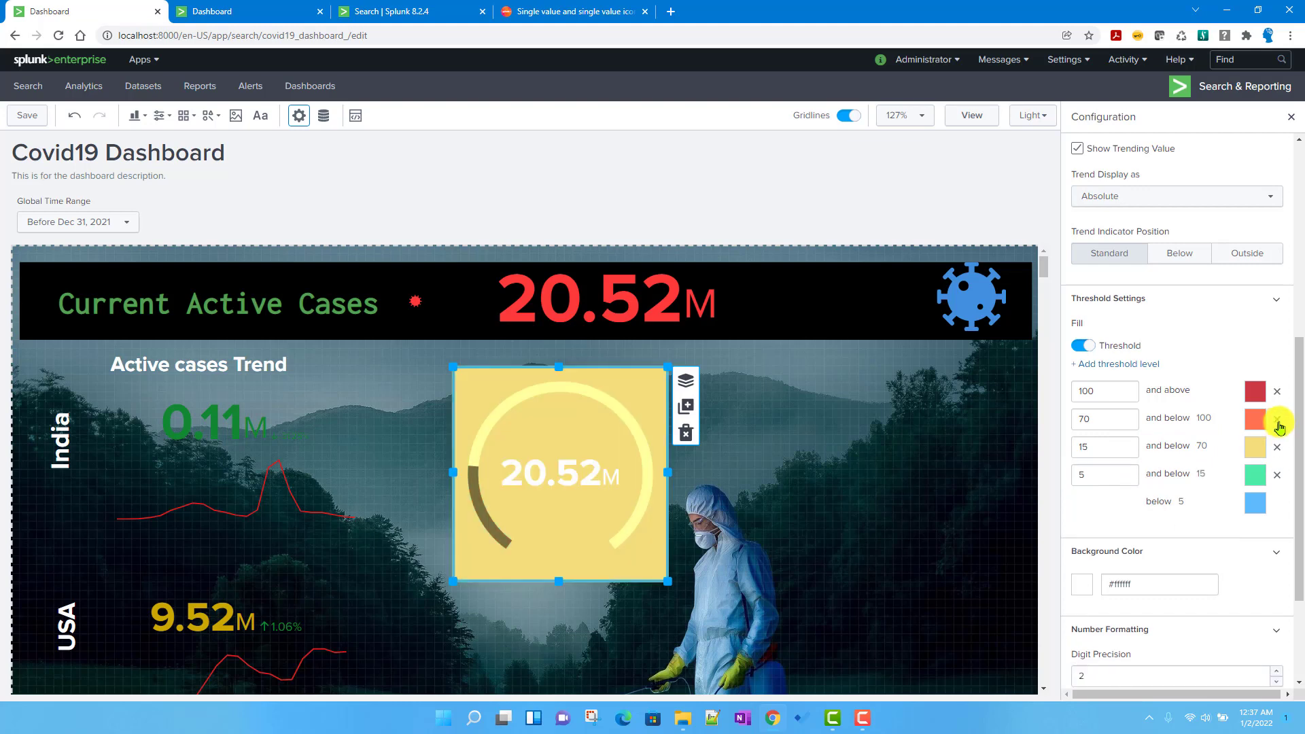
click(1278, 419)
click(1279, 396)
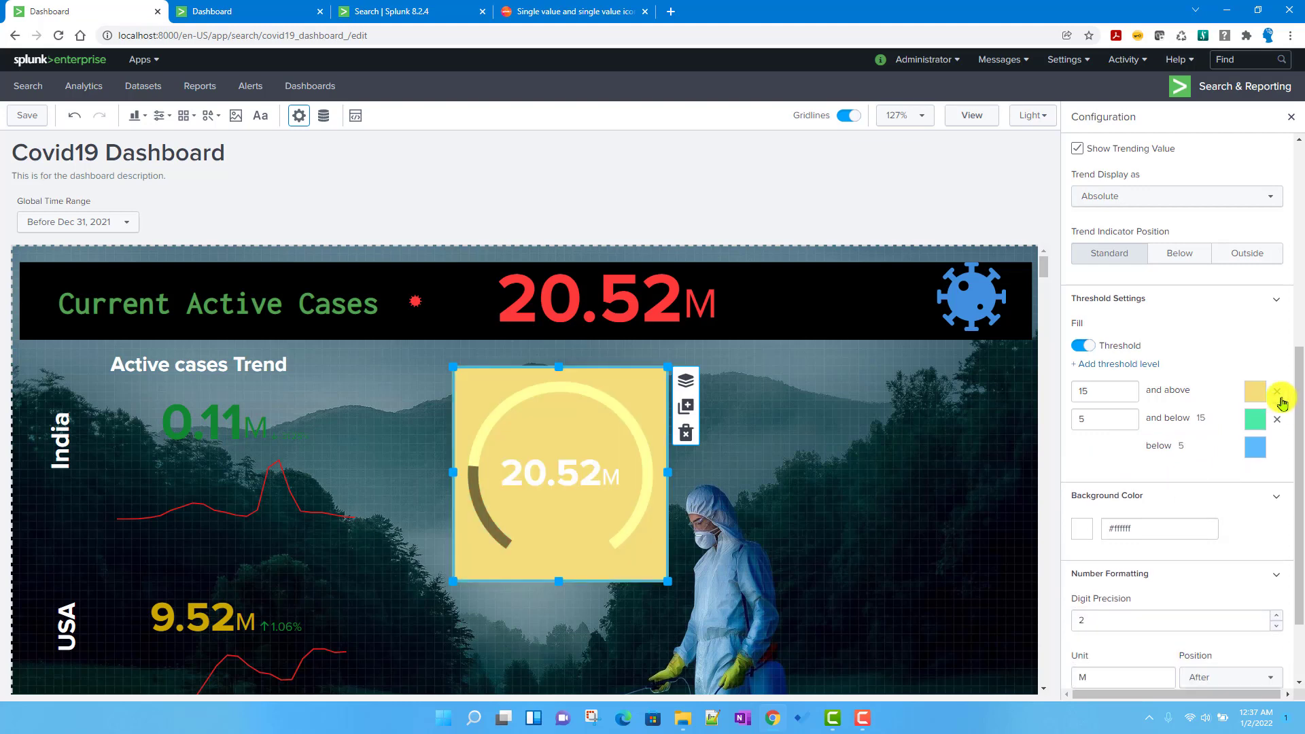
- Color the radial's threshold levels green below 5, yellow from 5 to below 15, and red for 15 and above
click(1257, 458)
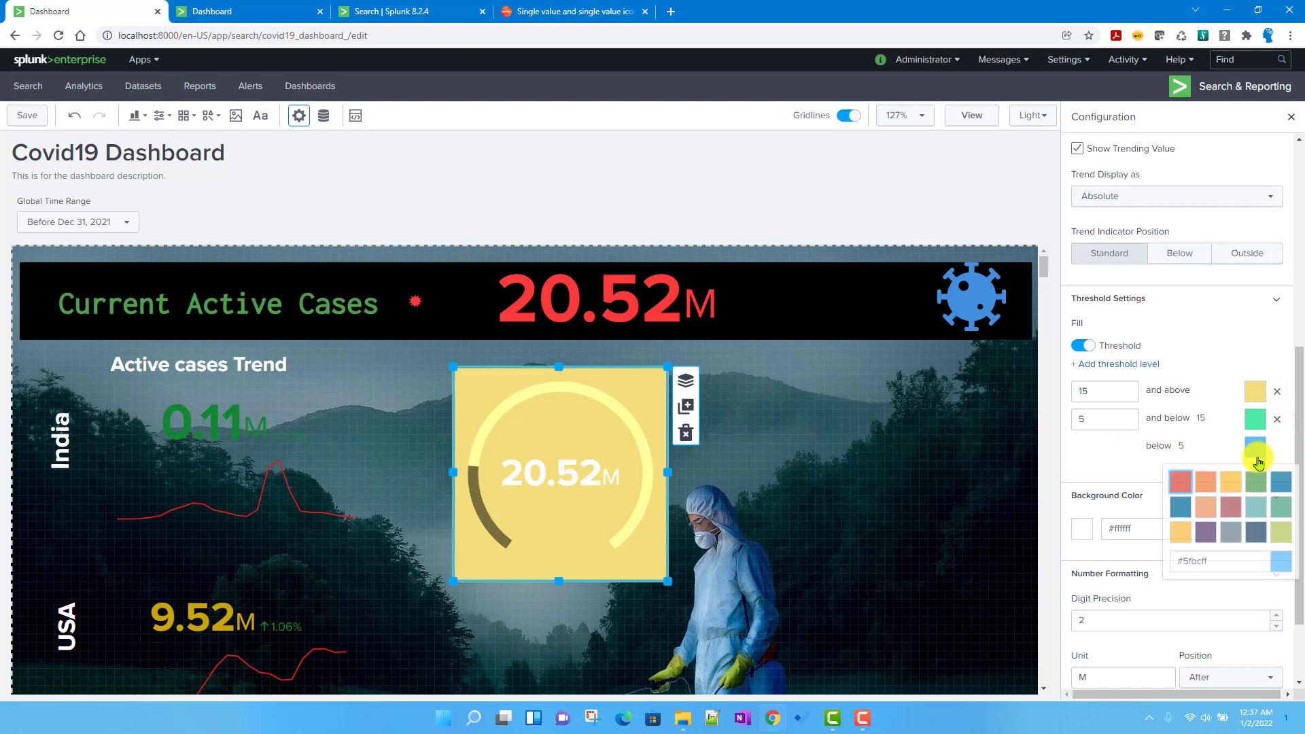
click(1255, 482)
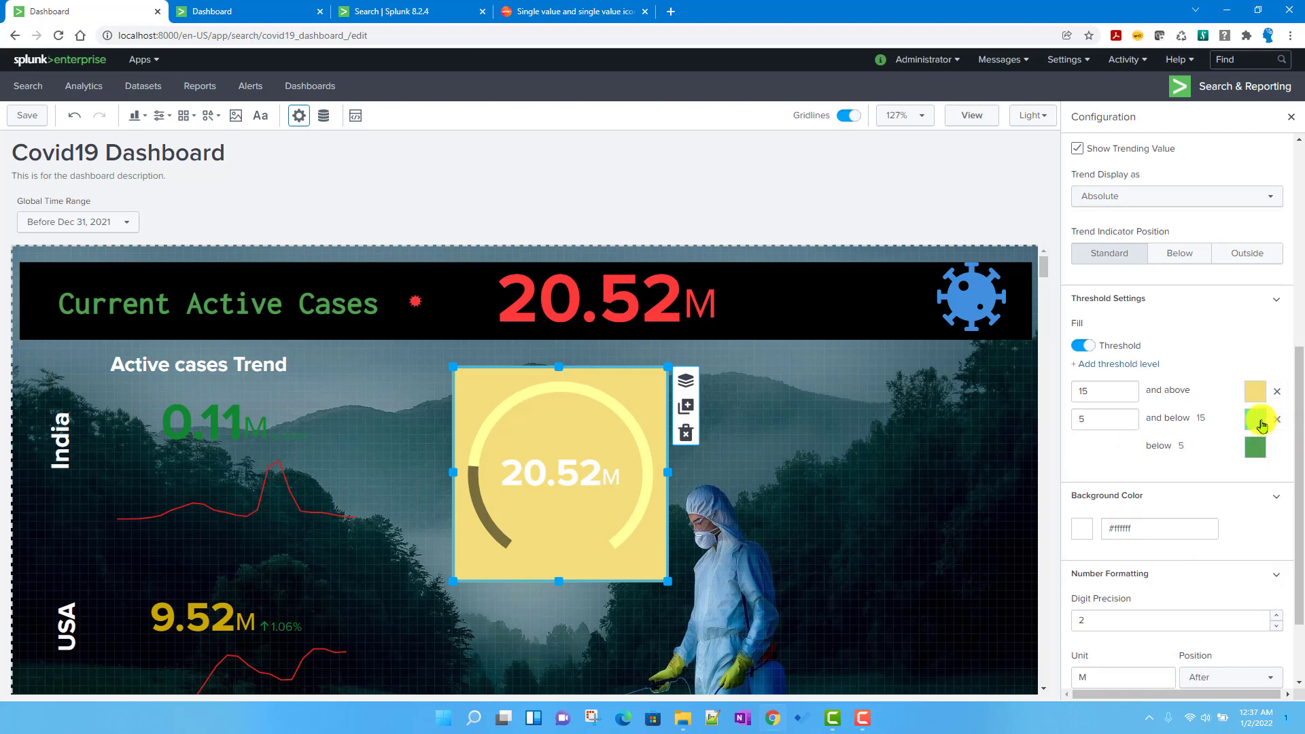
click(1260, 423)
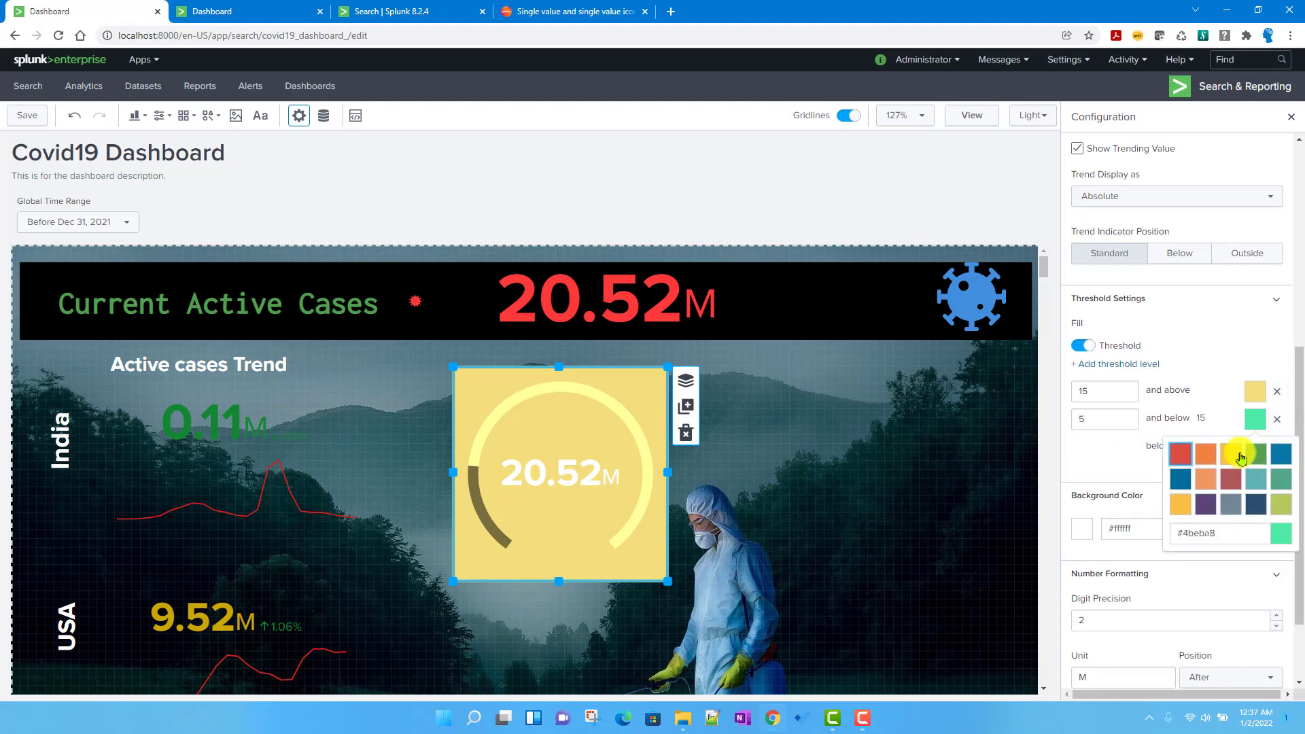
click(1254, 400)
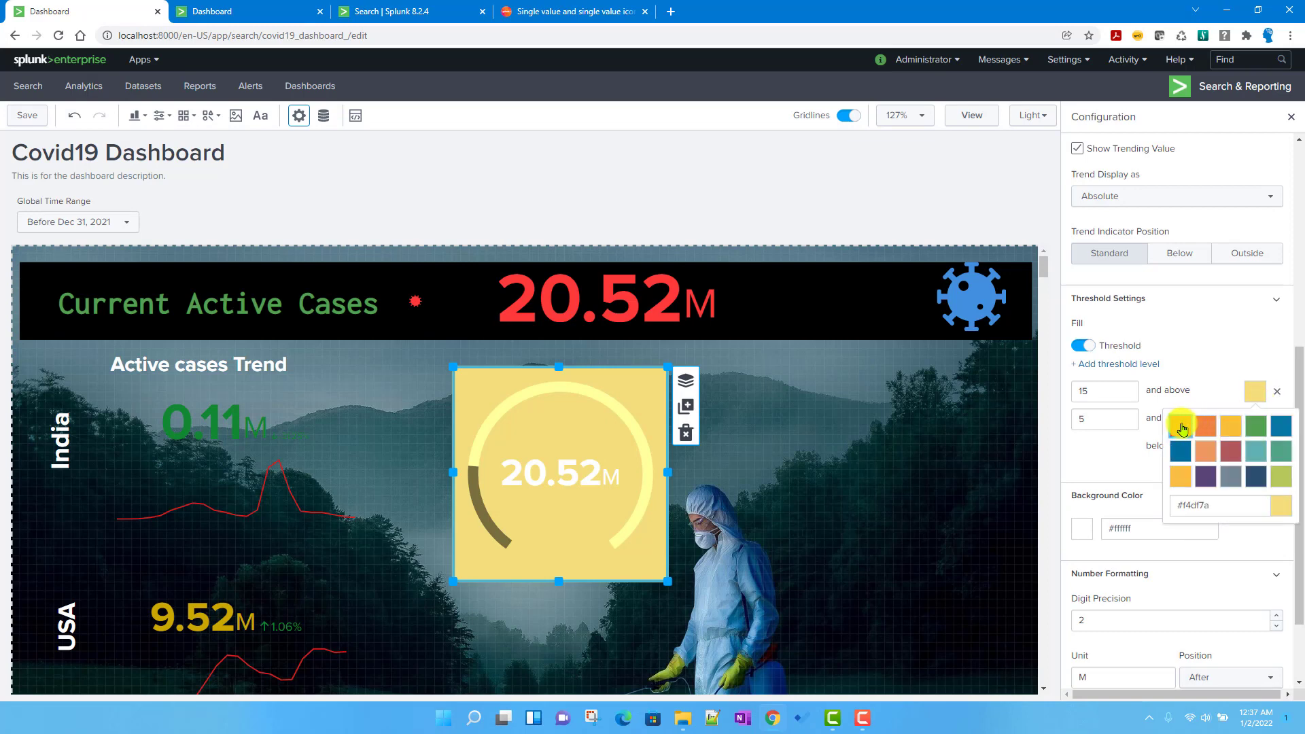
click(1182, 427)
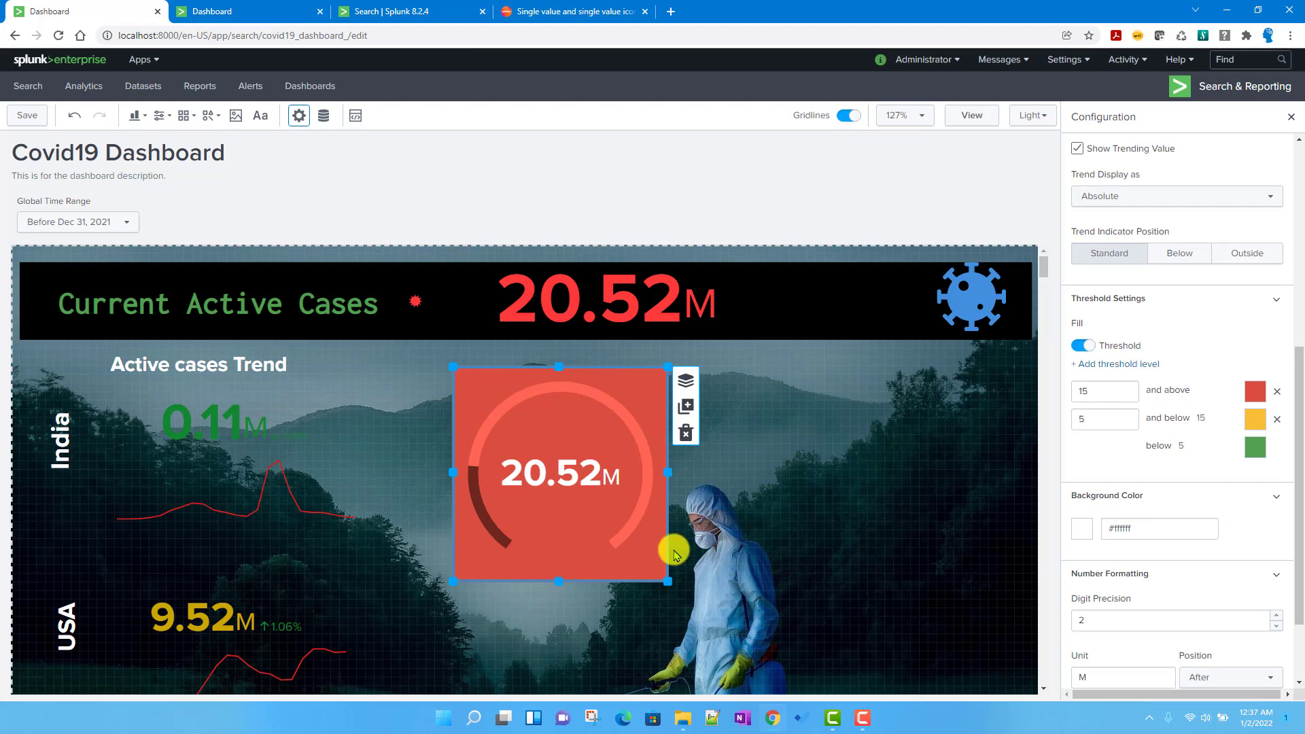
- Expand the radial's code and look through its code and configuration settings
scroll(1128, 547, down, 2)
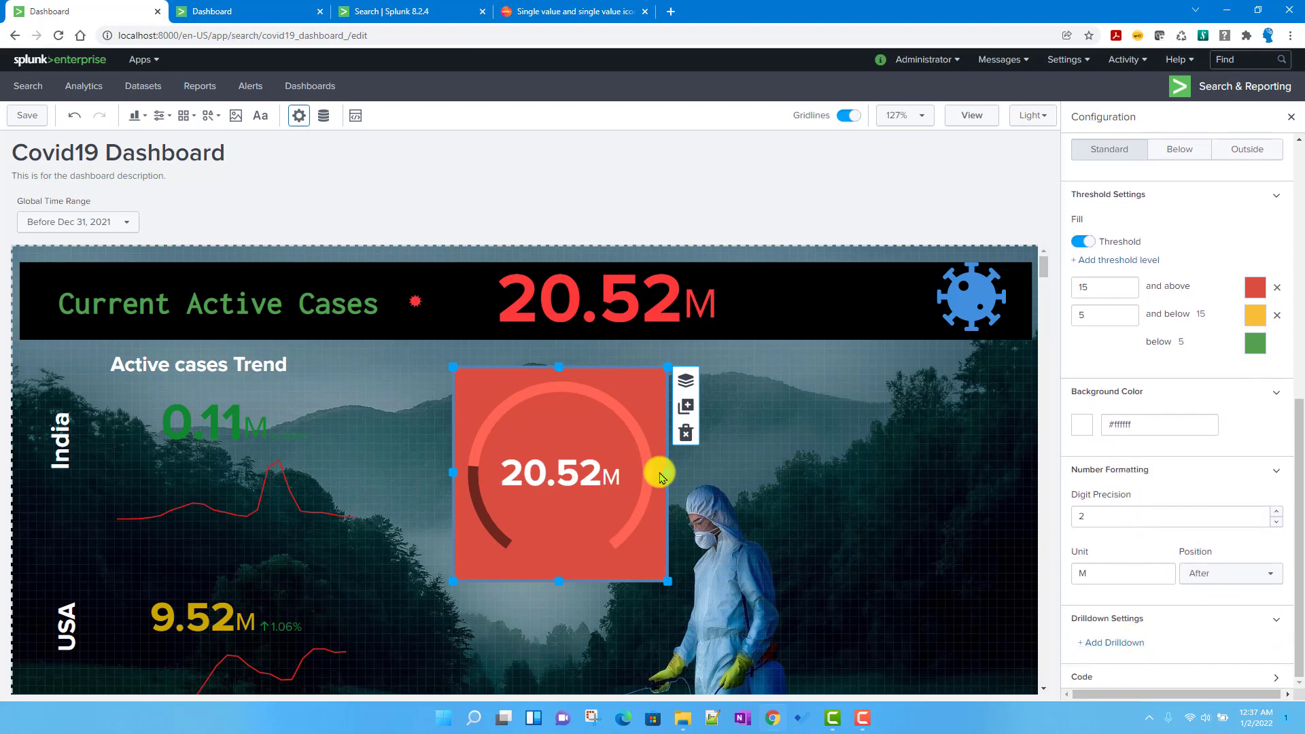
click(1093, 678)
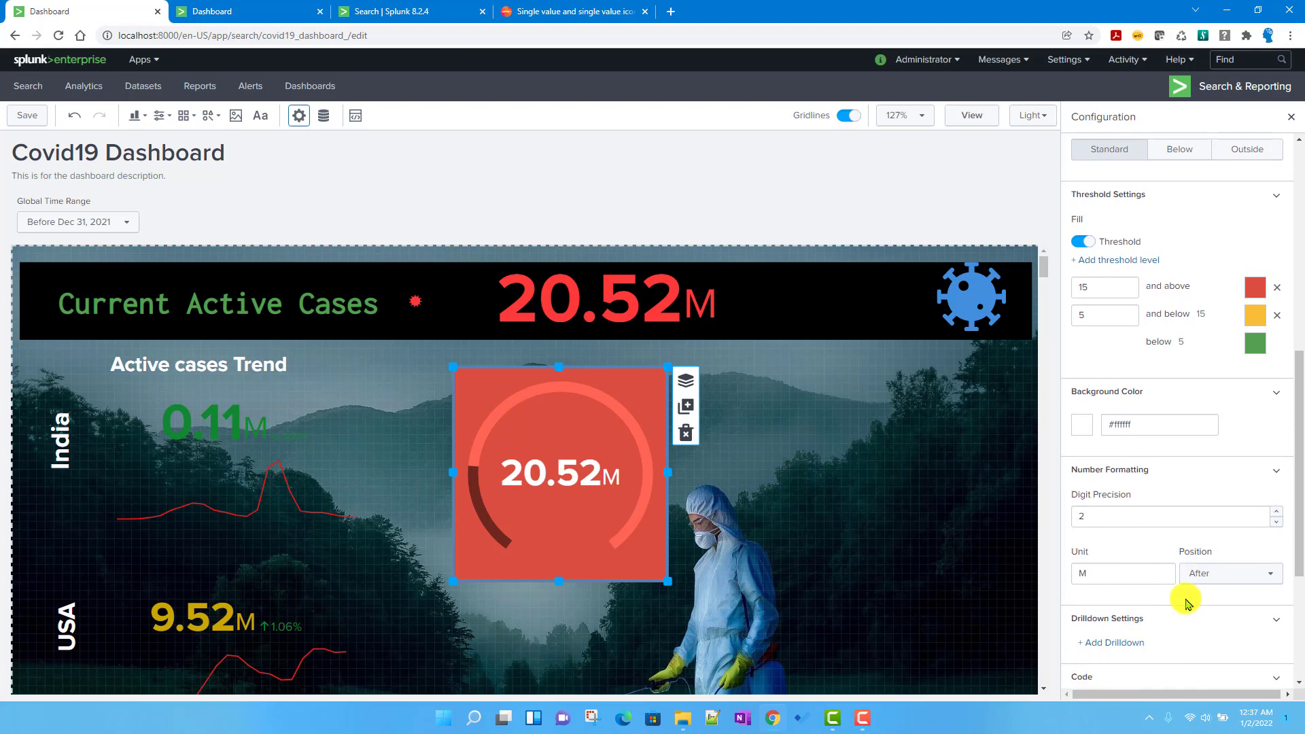
scroll(1185, 598, down, 3)
scroll(1186, 646, up, 10)
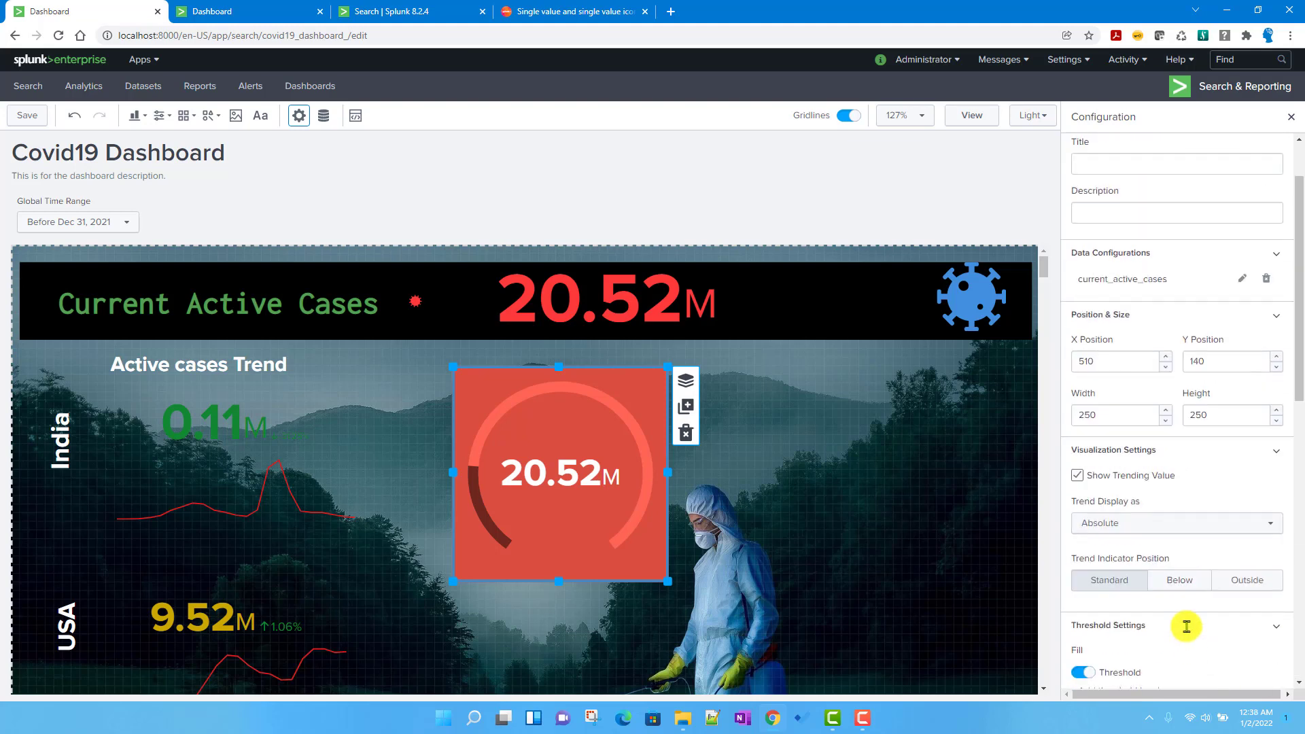